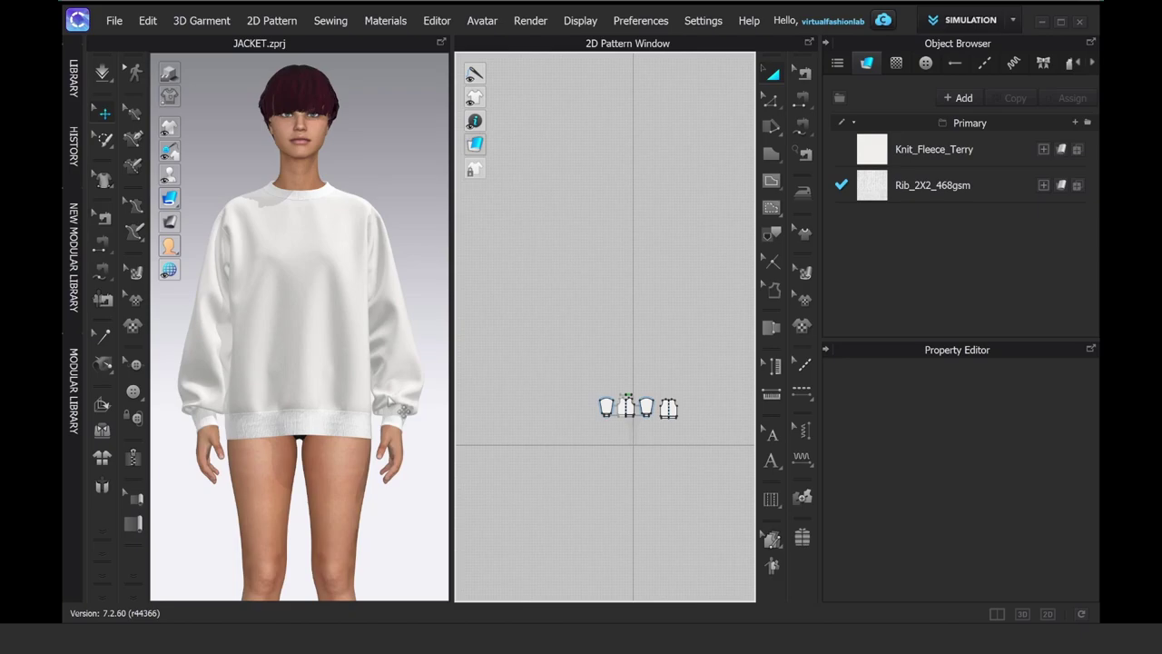
Step: Switch the garment to low-res simulation properties with a 20 mm particle distance, then simulate it
mouse_move(401, 309)
right_down()
mouse_move(213, 309)
mouse_move(355, 324)
mouse_move(397, 314)
right_up()
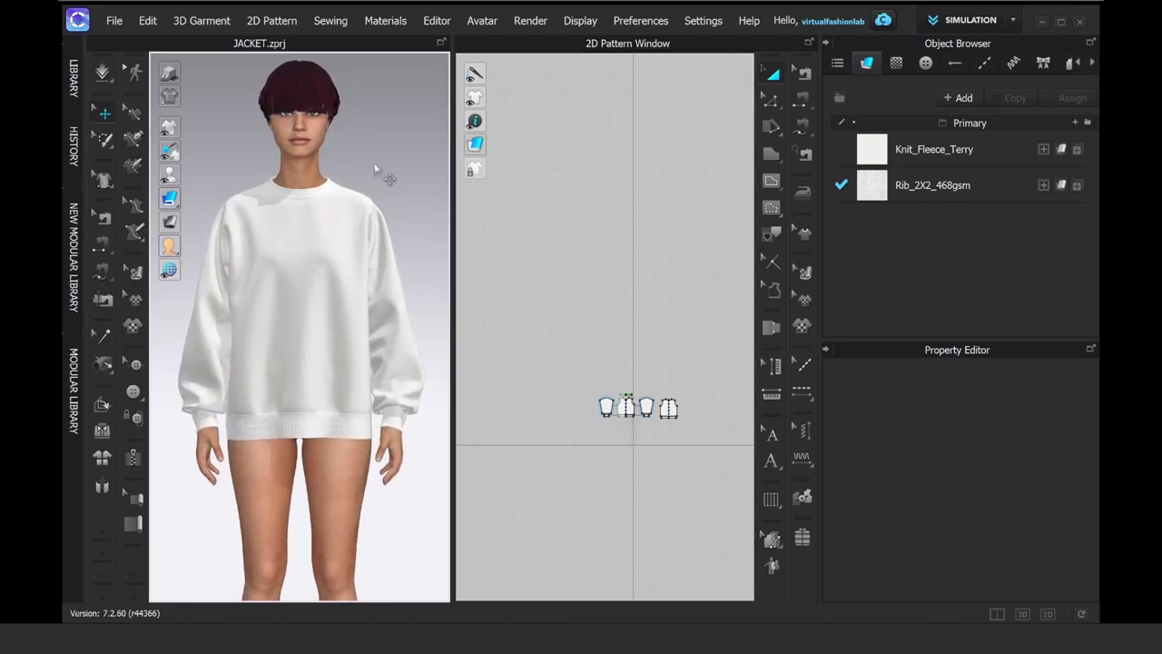
click(102, 553)
click(154, 576)
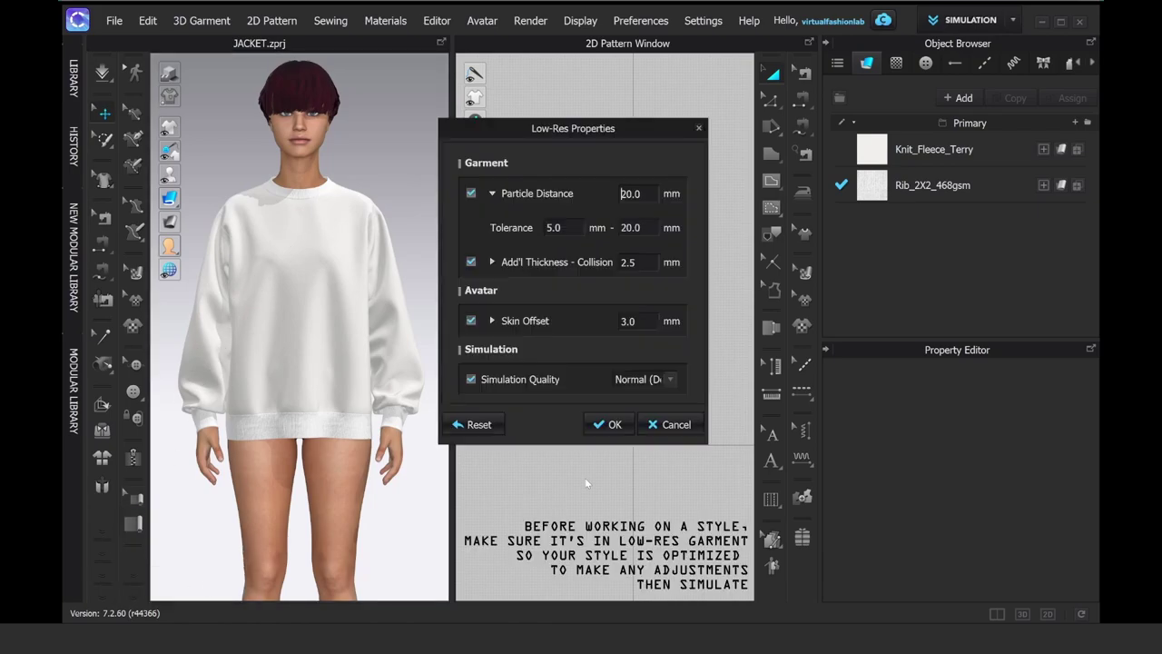
click(599, 423)
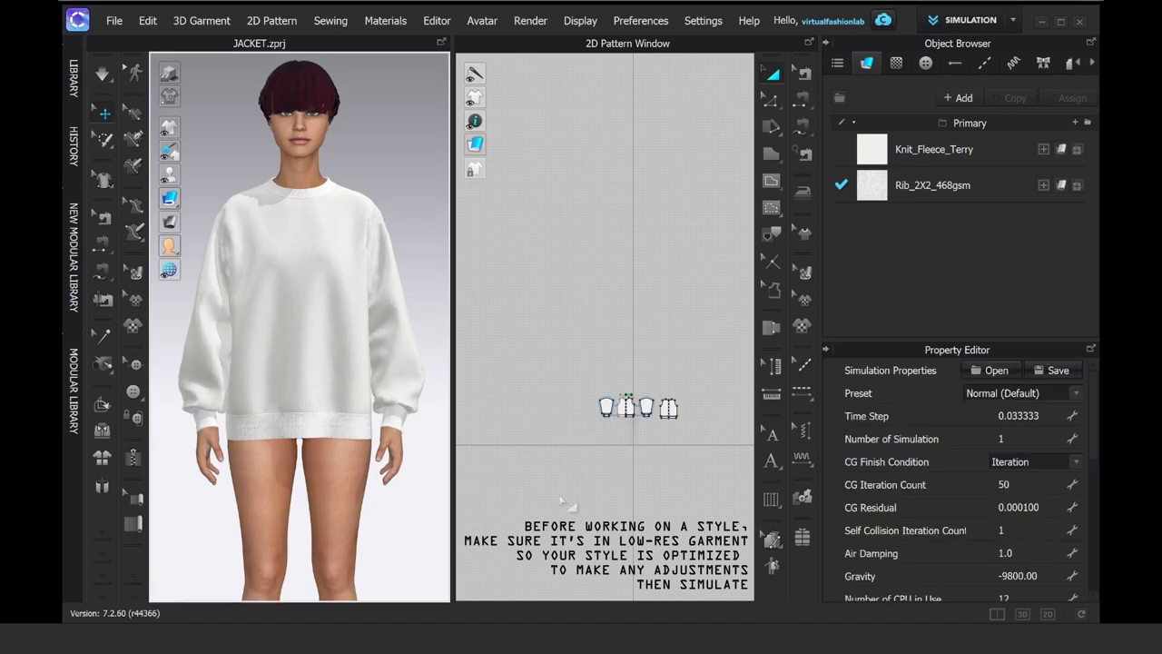
click(560, 499)
key(space)
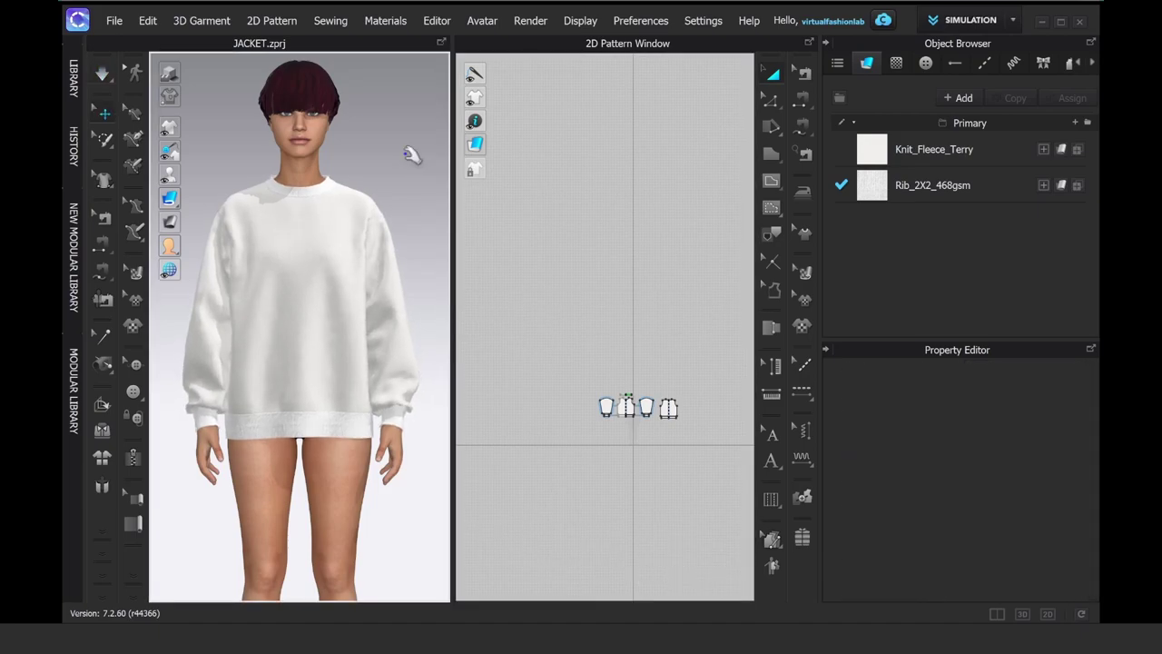
mouse_move(400, 185)
right_down()
mouse_move(207, 182)
mouse_move(393, 178)
right_up()
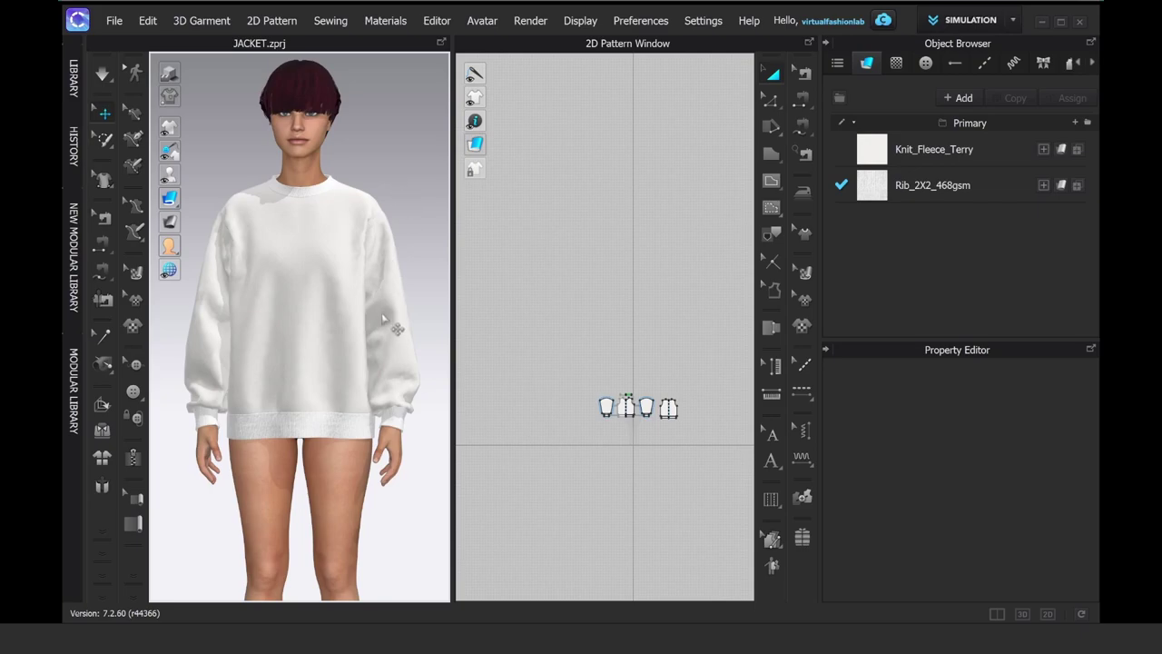
middle_drag(388, 320, 384, 320)
right_drag(380, 311, 380, 310)
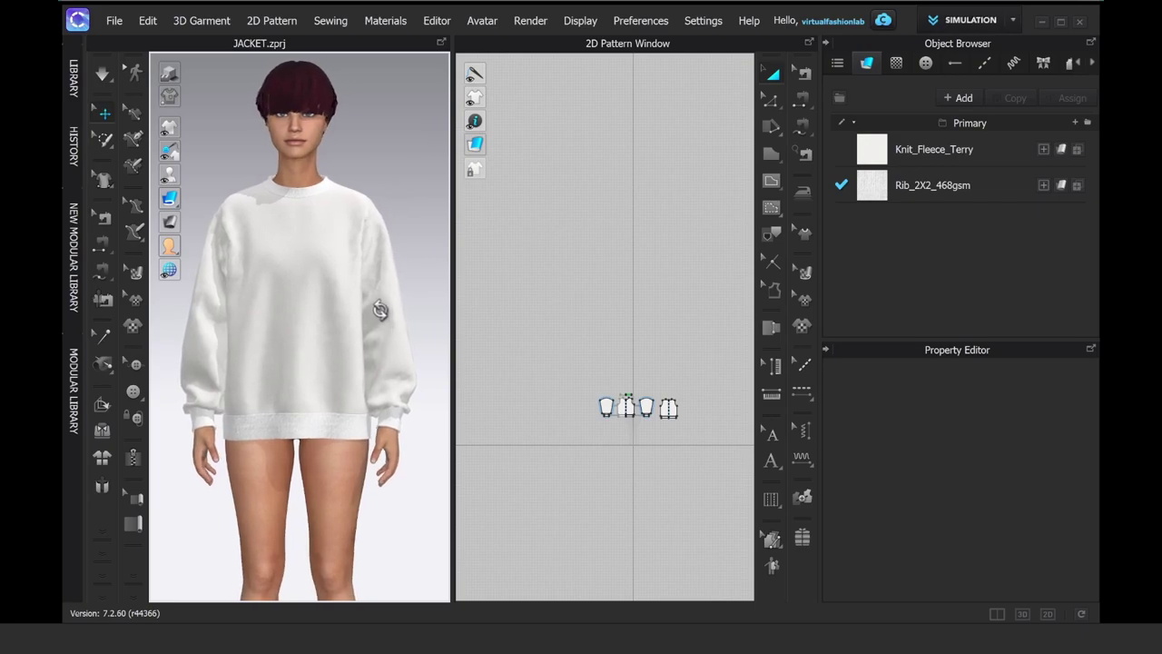
Step: Delete the existing sewing between the neckband's lower edge and the front and back necklines
scroll(613, 363, up, 6)
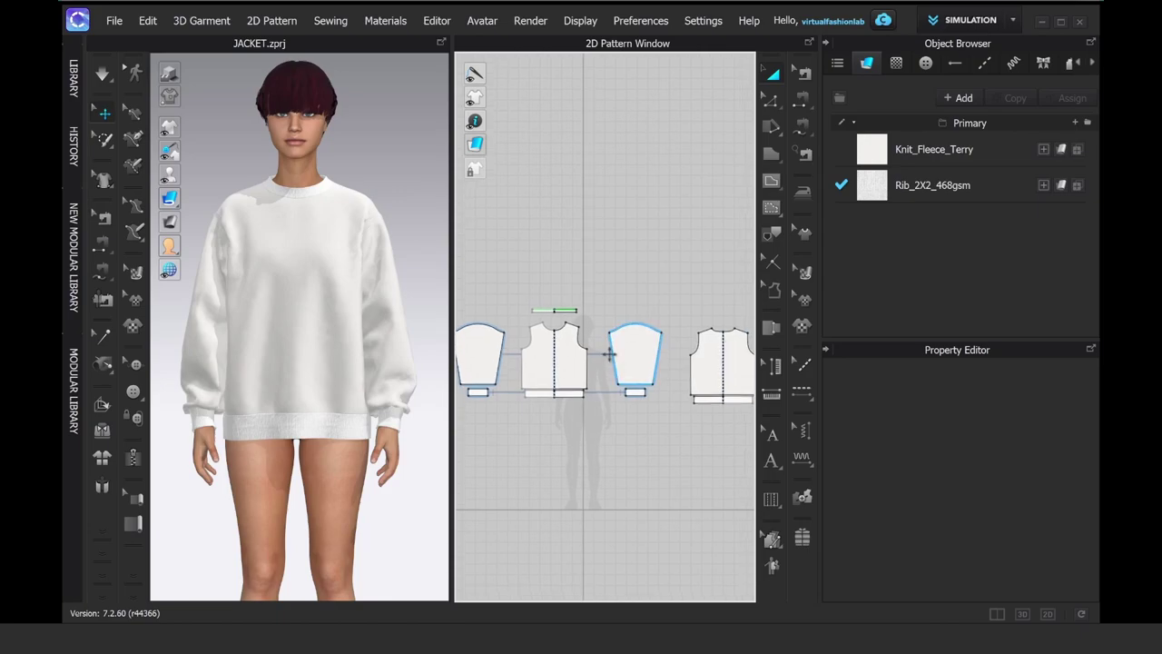
middle_drag(609, 354, 616, 355)
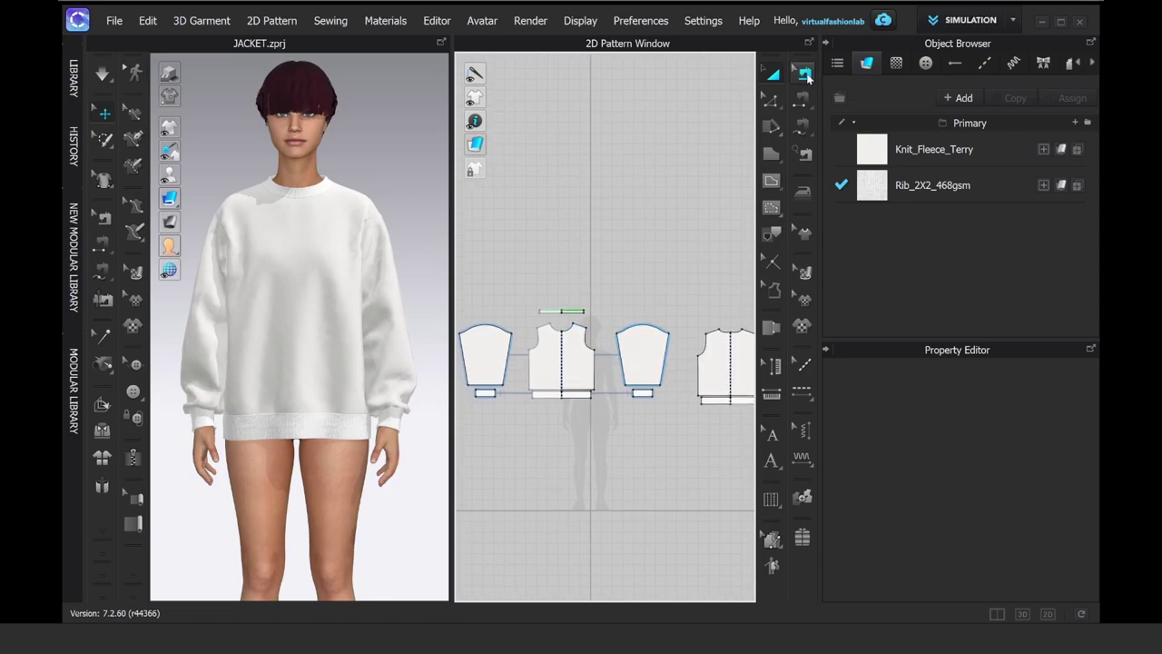
click(805, 75)
scroll(565, 316, up, 5)
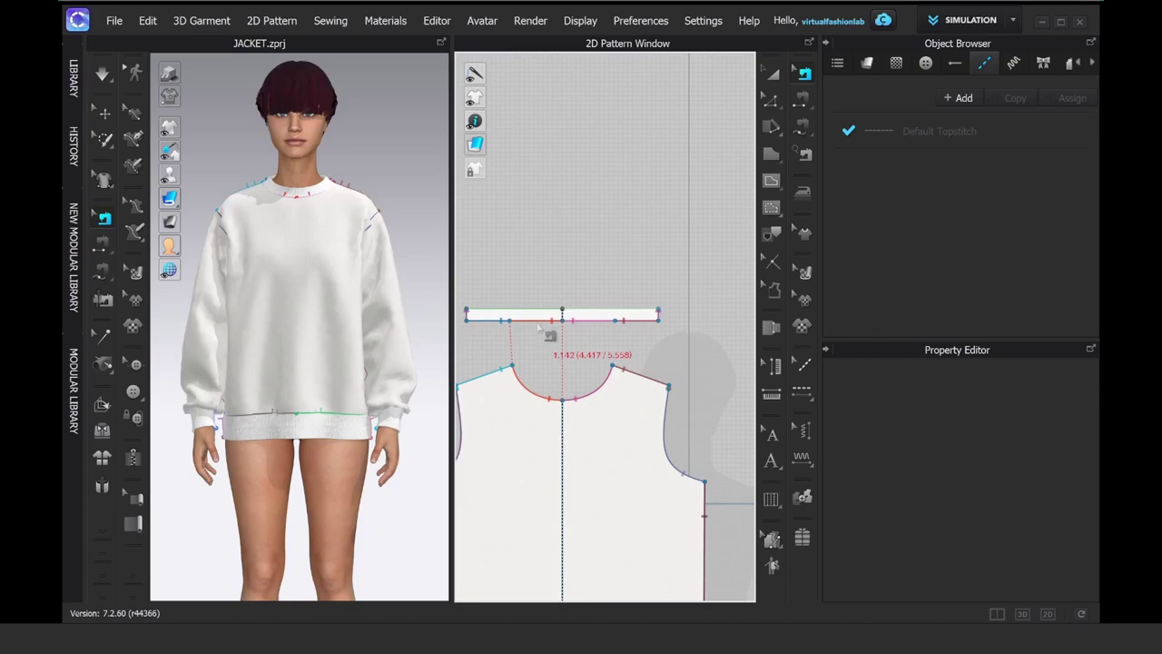
click(539, 329)
key(Delete)
click(501, 323)
key(Delete)
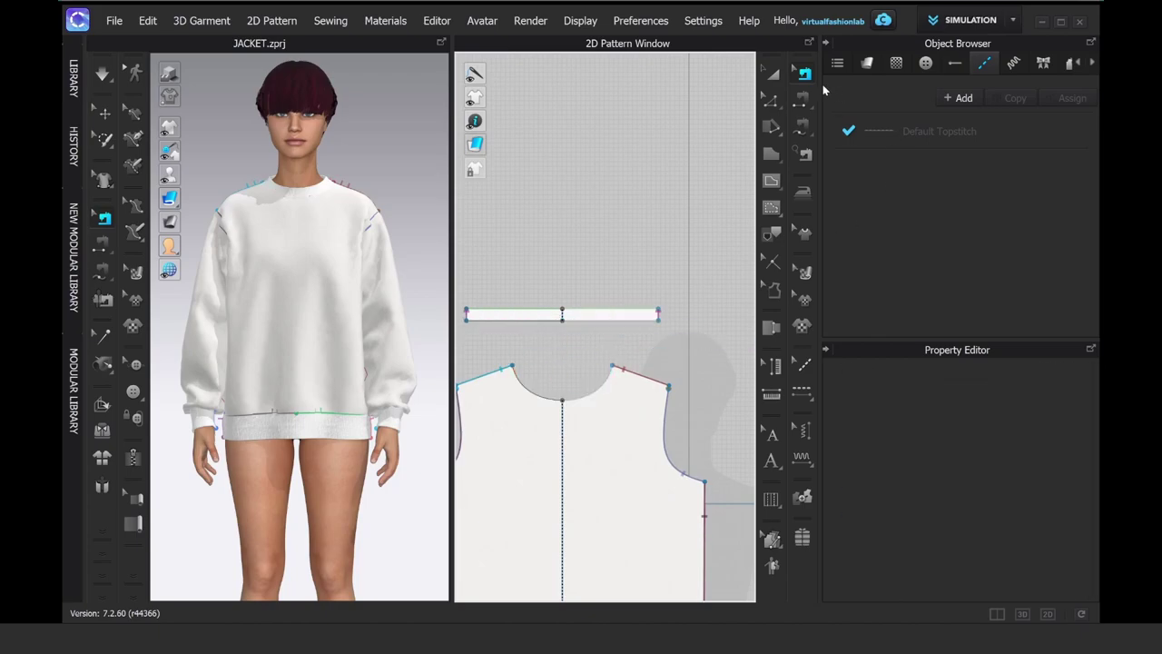
Step: Move the neckband above the back panel and sew half its lower edge across the back and front half-necklines in one multi-segment seam
click(772, 75)
drag(574, 322, 612, 361)
click(802, 124)
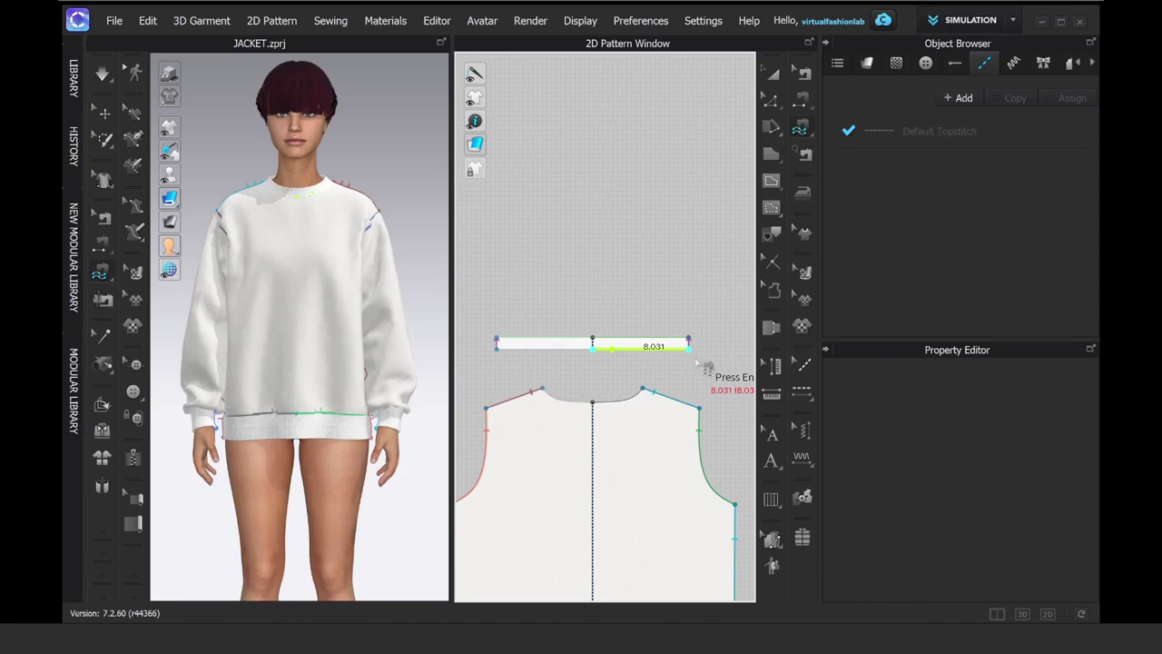
click(602, 399)
scroll(603, 401, down, 2)
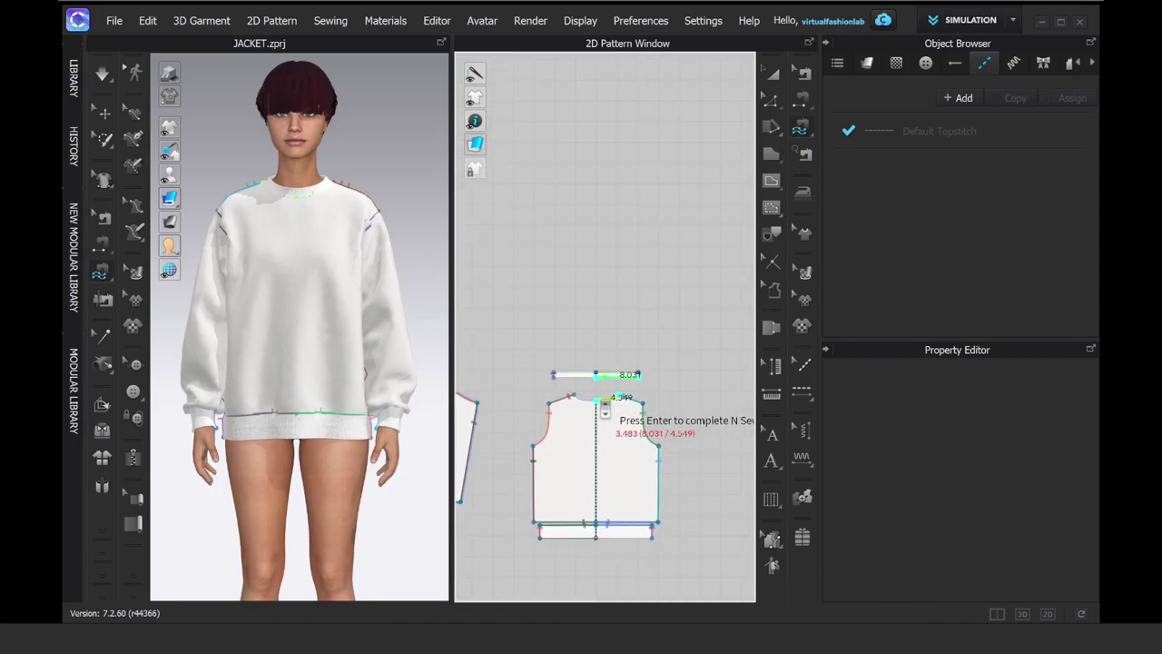
middle_drag(574, 405, 832, 396)
click(515, 383)
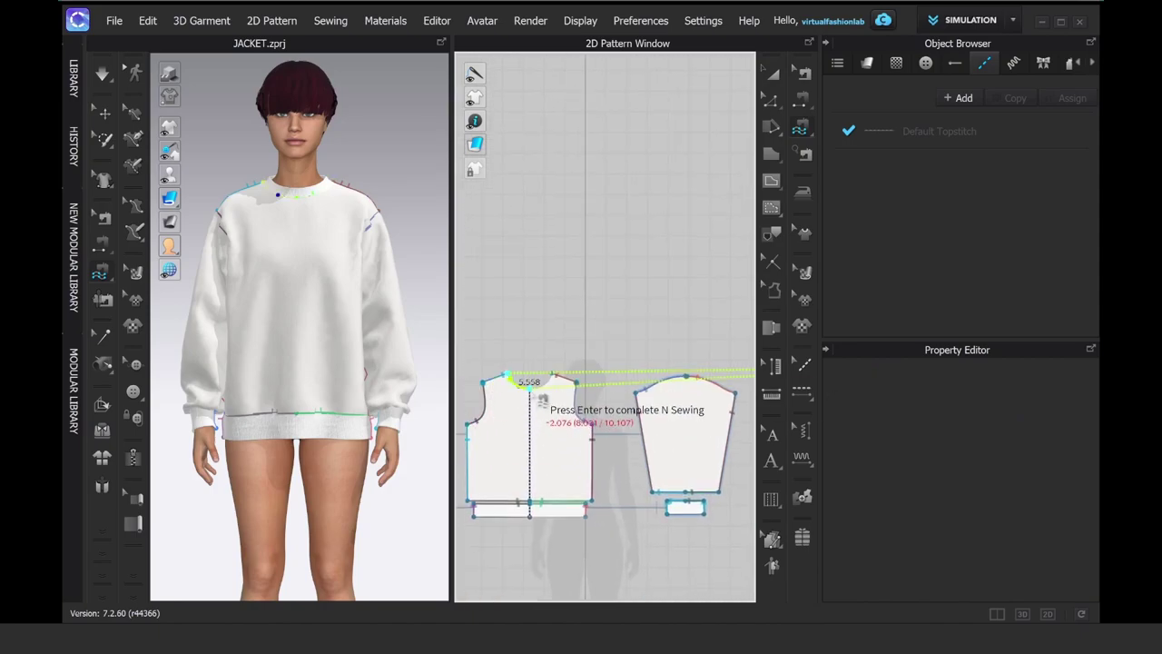
key(Return)
click(772, 73)
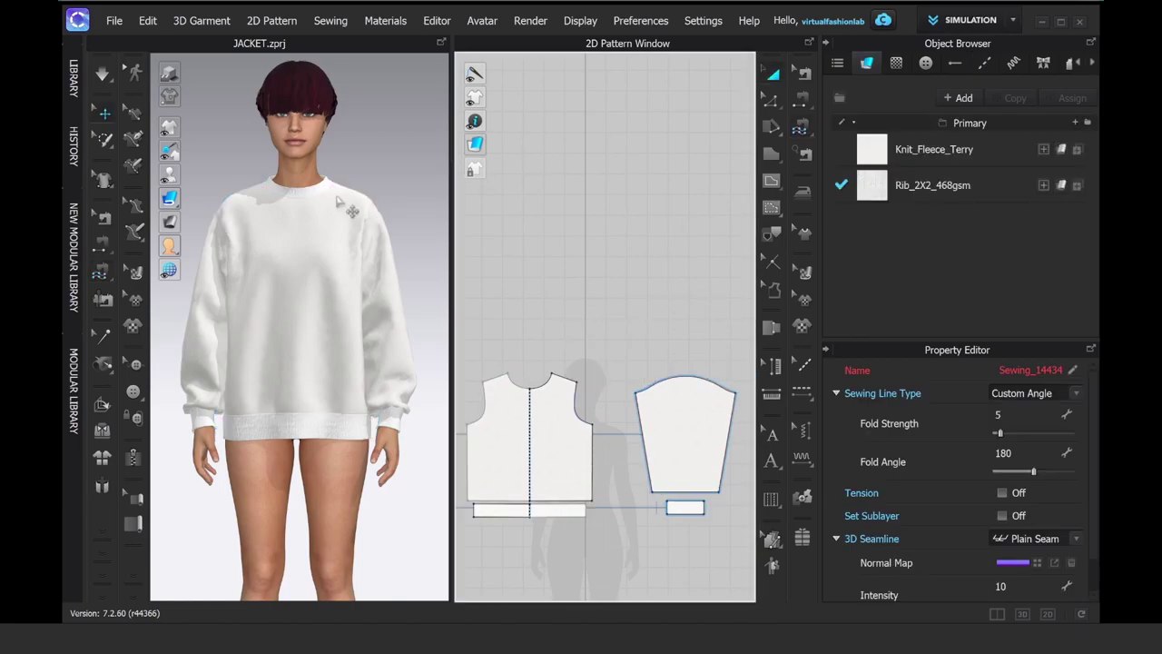
Step: Arrange the 3D neckband around the avatar from the back-of-neck point and move it closer to the neck
click(345, 204)
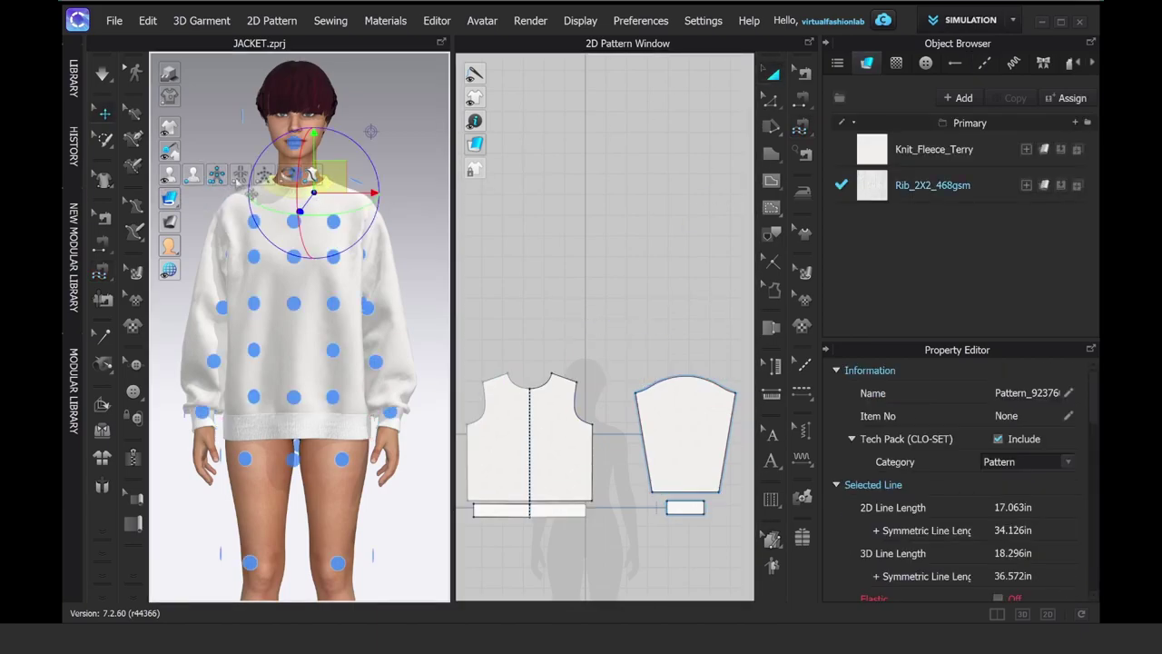
right_drag(307, 189, 218, 194)
drag(296, 177, 388, 179)
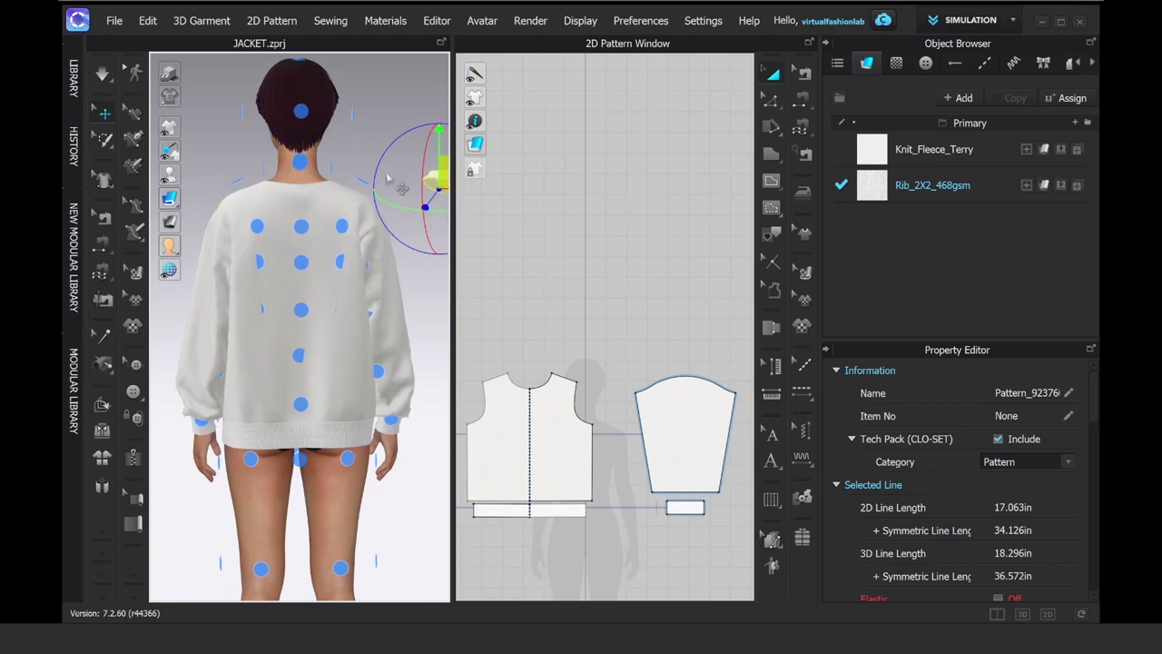
click(301, 162)
right_drag(341, 193, 434, 194)
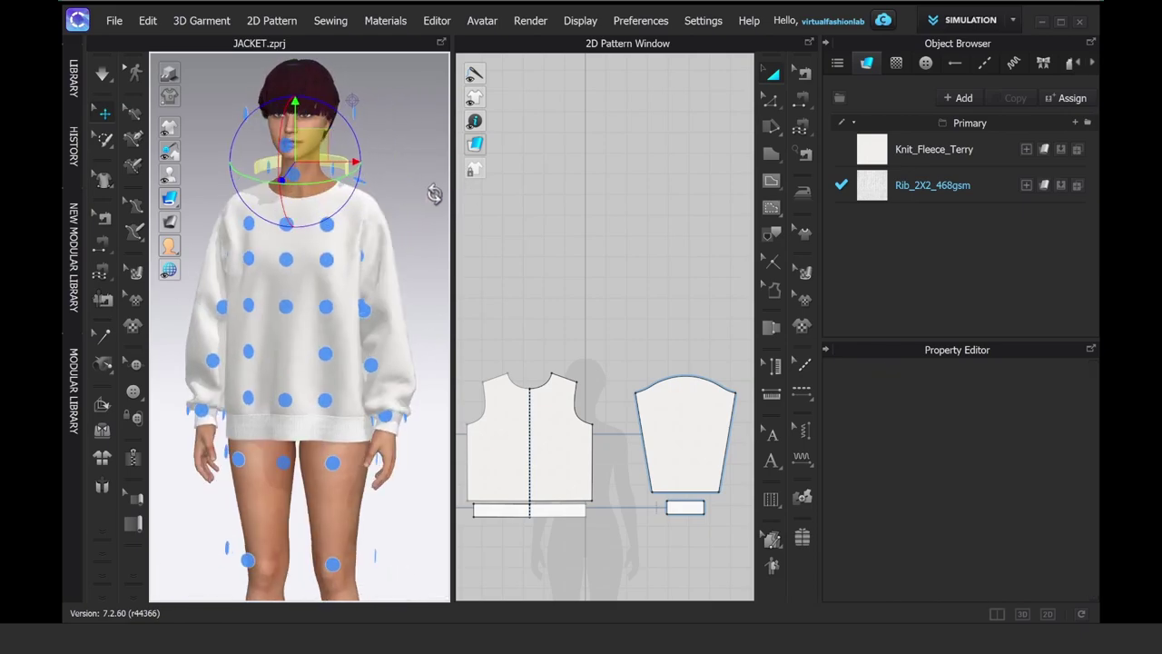
key(4)
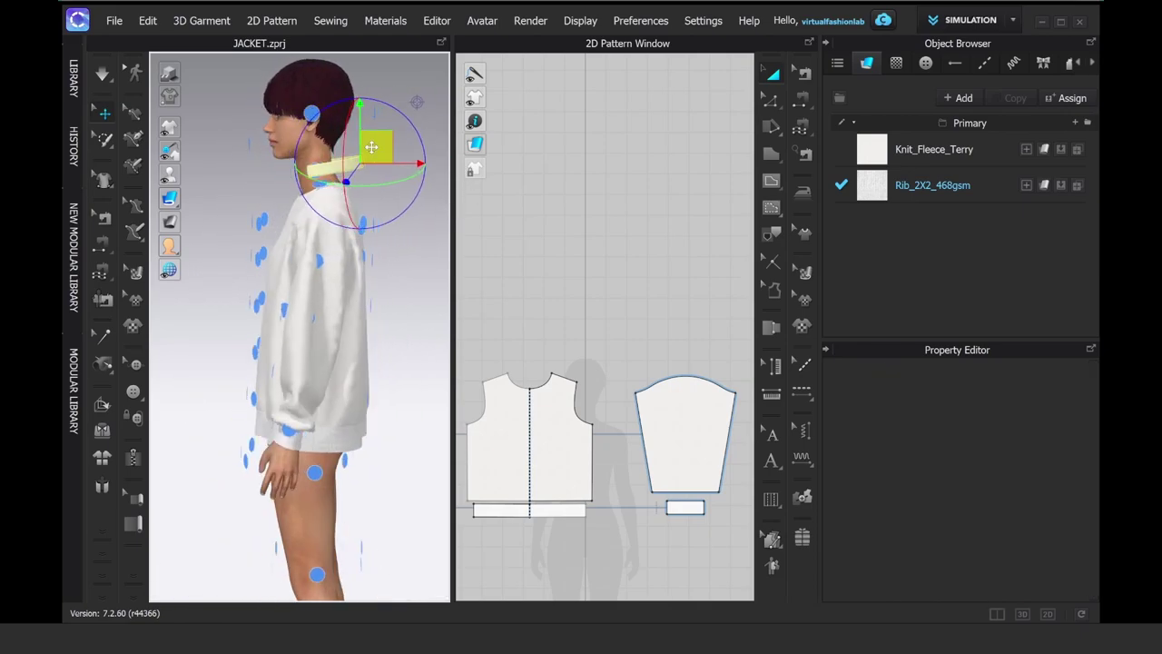
drag(371, 147, 250, 177)
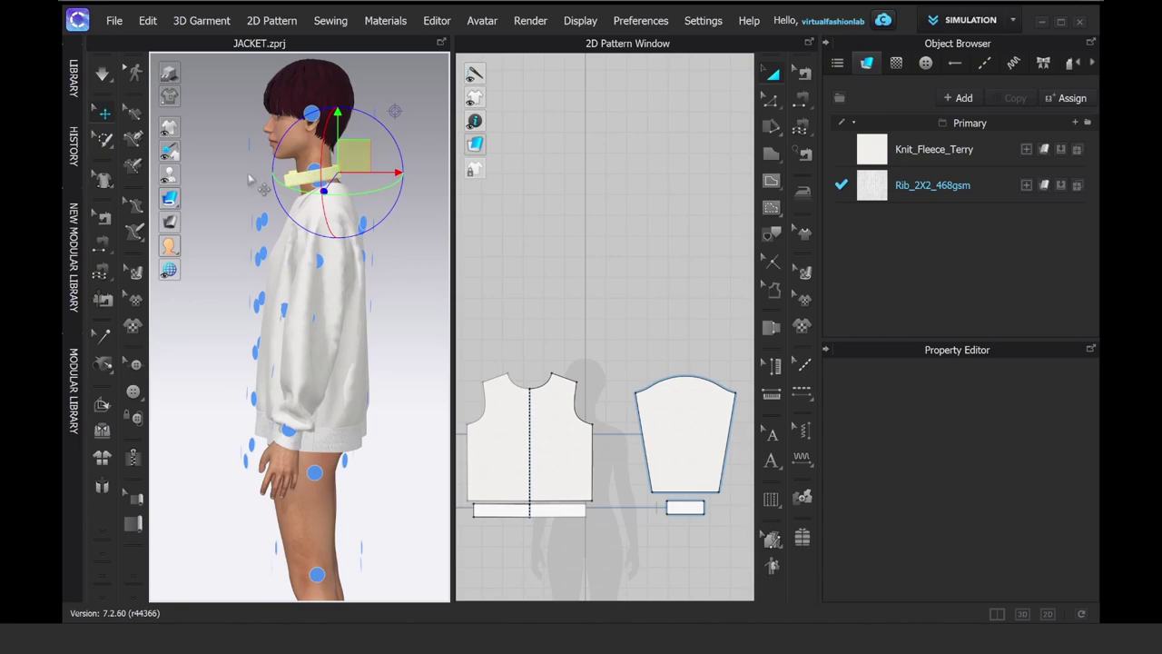
Step: Simulate the garment to drape the rearranged neckband onto the neckline, then stop the simulation
key(space)
key(2)
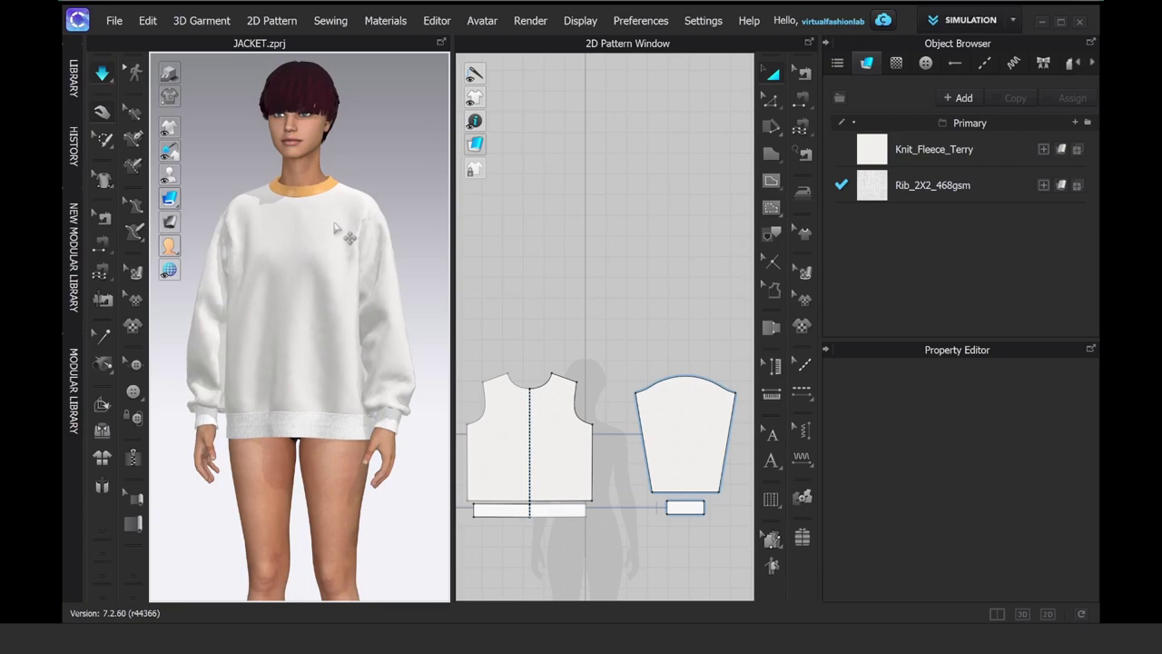
key(space)
right_drag(334, 225, 299, 242)
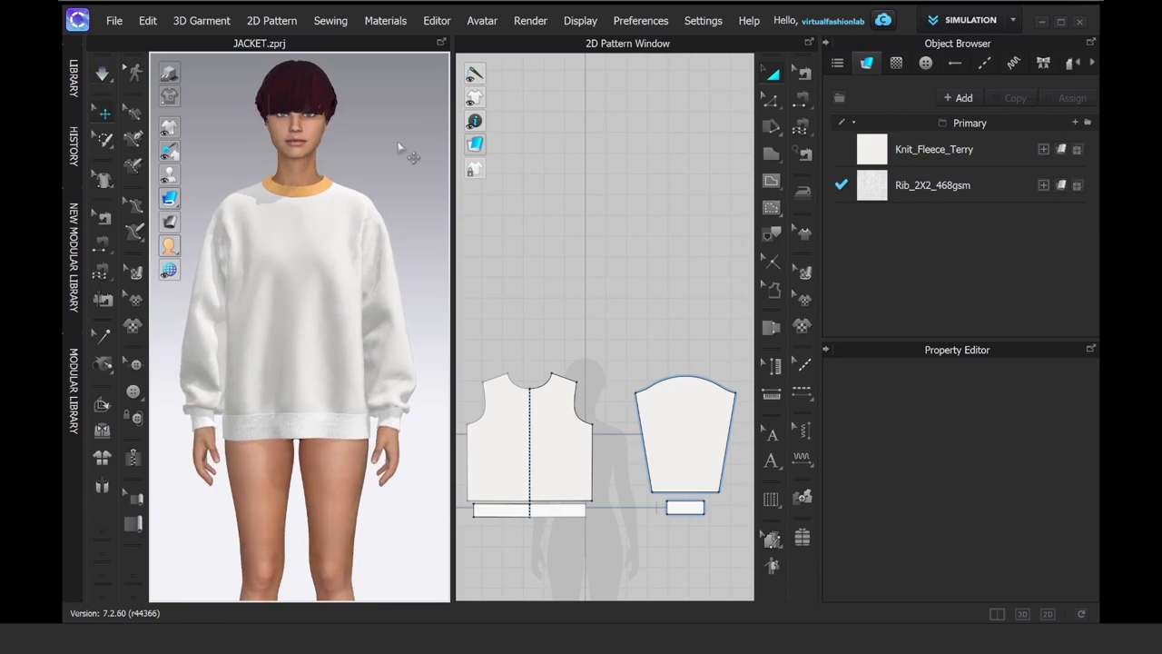
Step: Remove the linked editing from the front body panel
scroll(623, 394, up, 4)
click(638, 351)
right_click(640, 359)
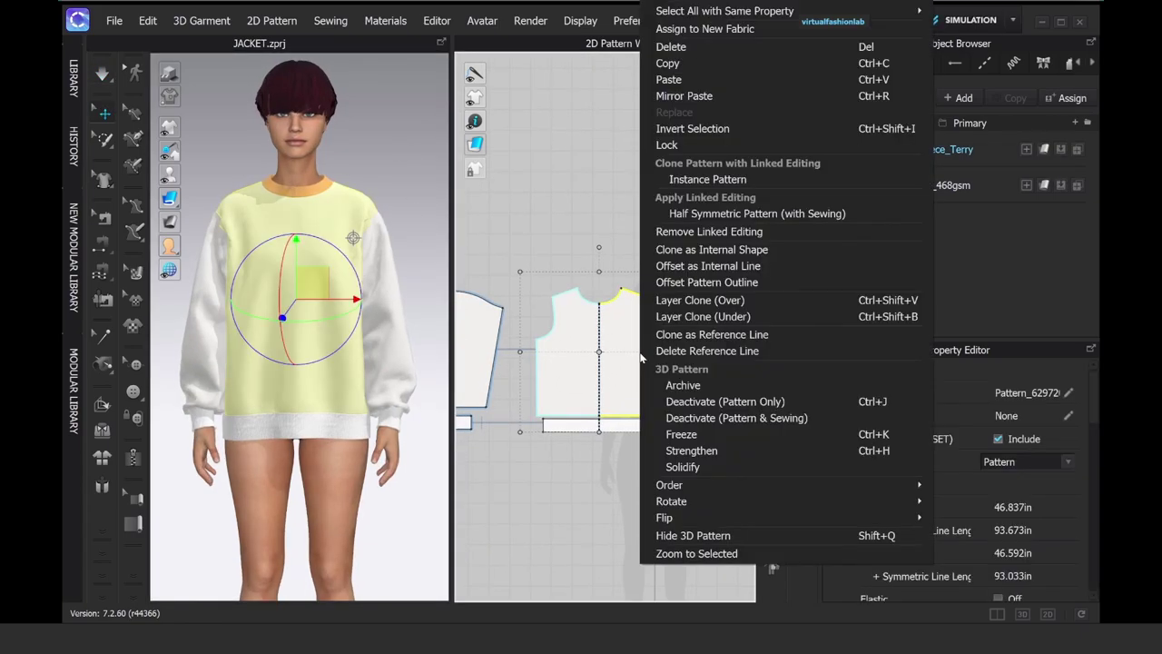
click(709, 232)
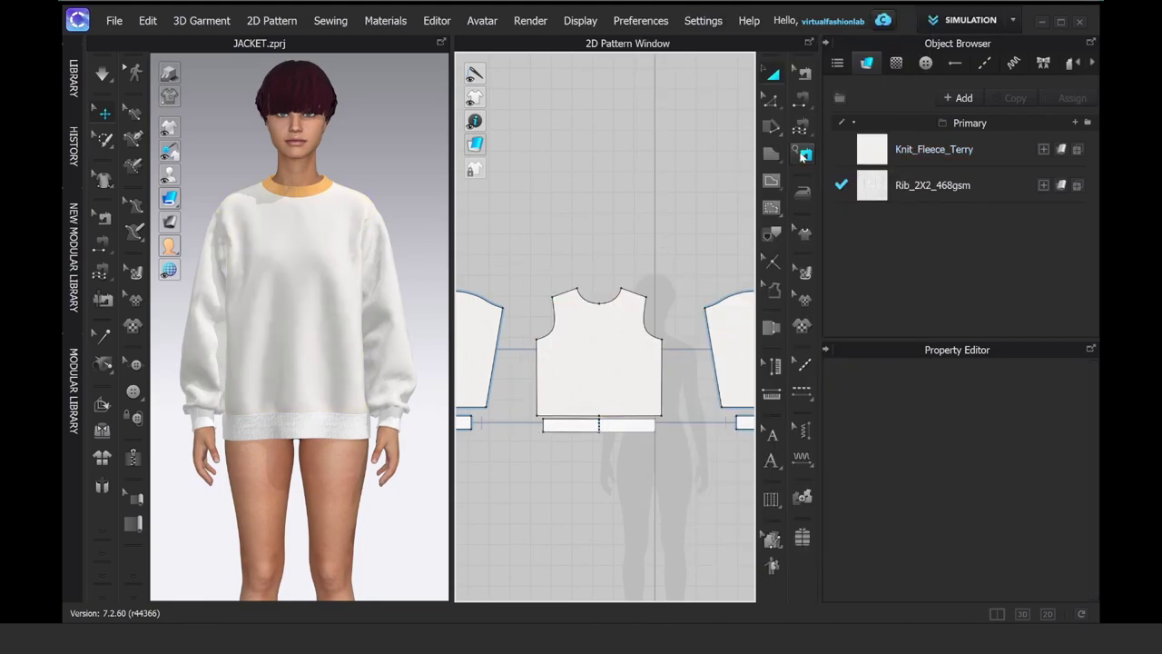
Step: Draw an internal line down the centre front from neckline to hem and cut the front panel along it
scroll(605, 361, up, 4)
click(770, 180)
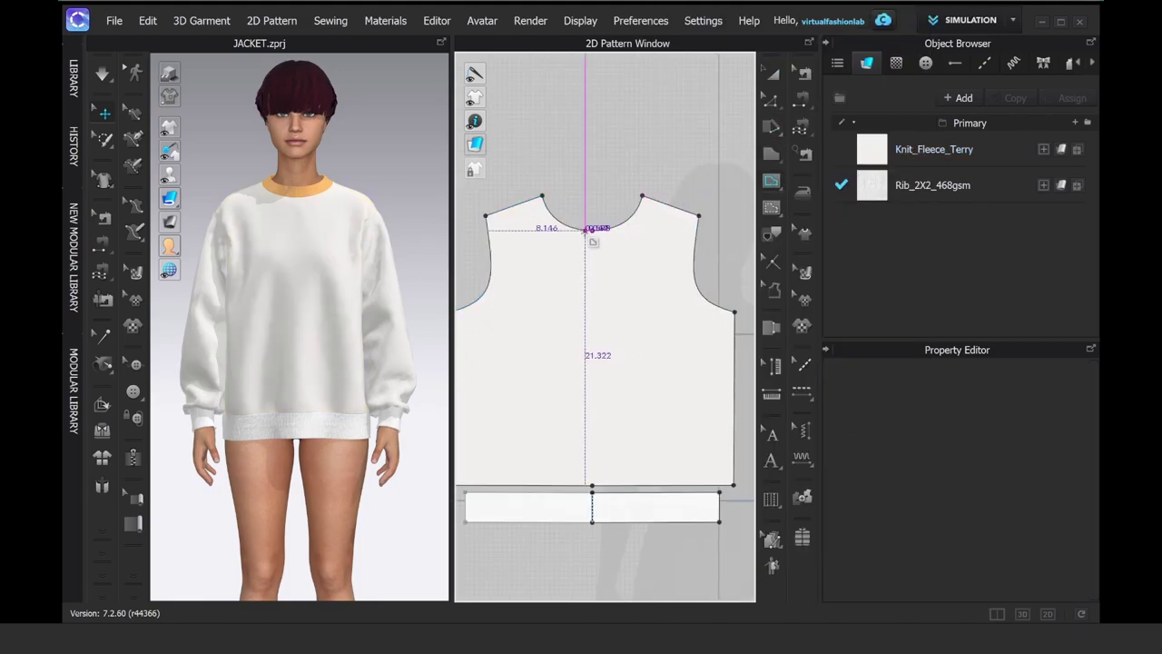
click(592, 229)
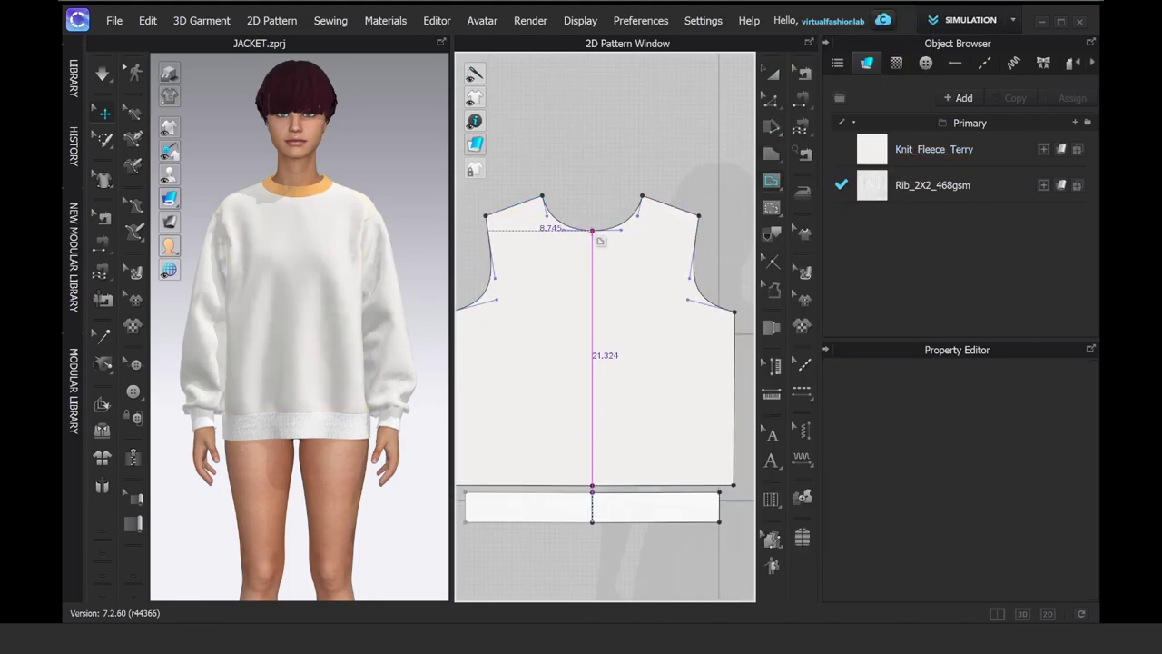
click(592, 486)
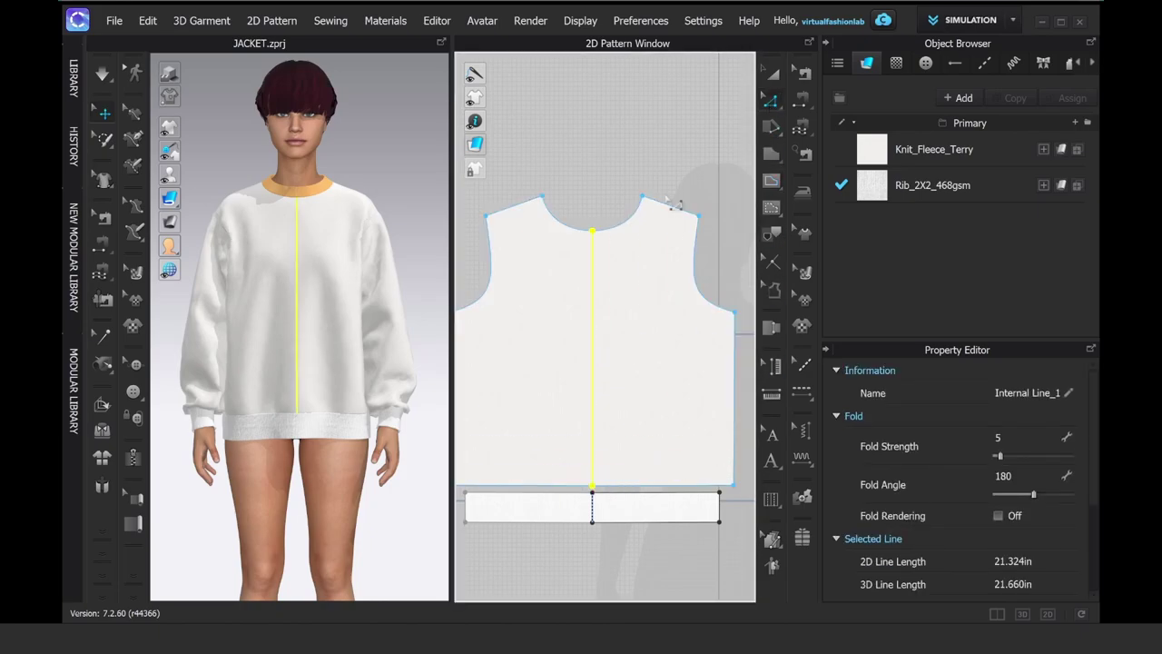
right_click(597, 291)
click(627, 499)
click(772, 72)
Step: Link the two front body halves as a Symmetric Pattern (with Sewing)
scroll(677, 153, down, 4)
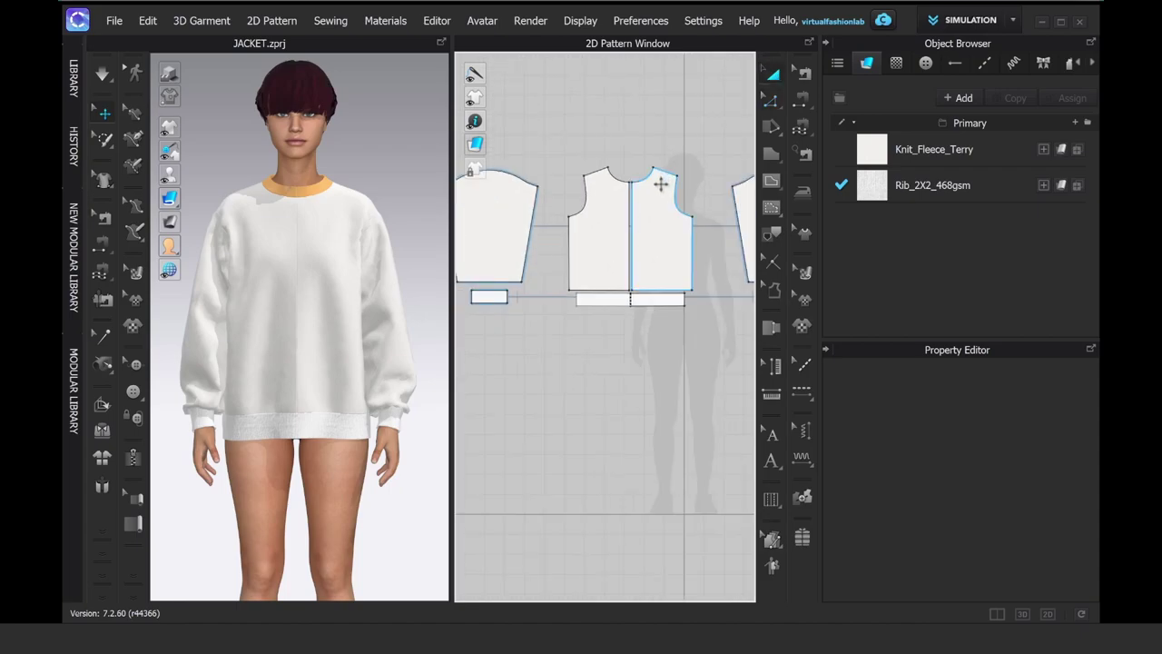
click(661, 192)
shift+click(597, 233)
right_click(597, 233)
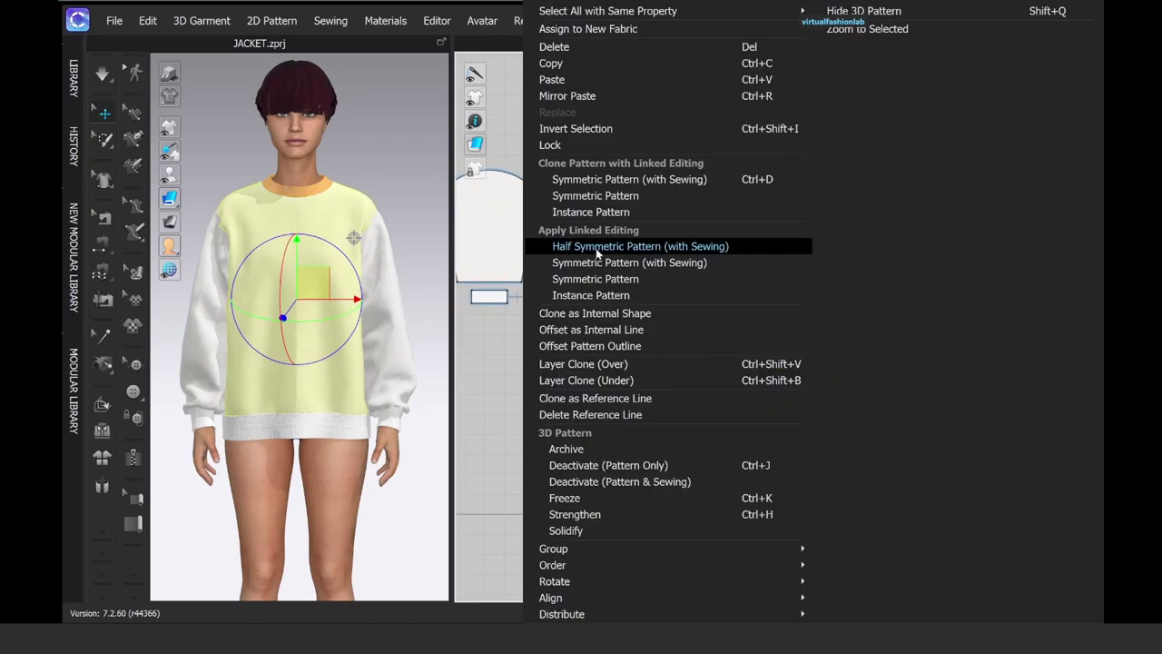
click(600, 264)
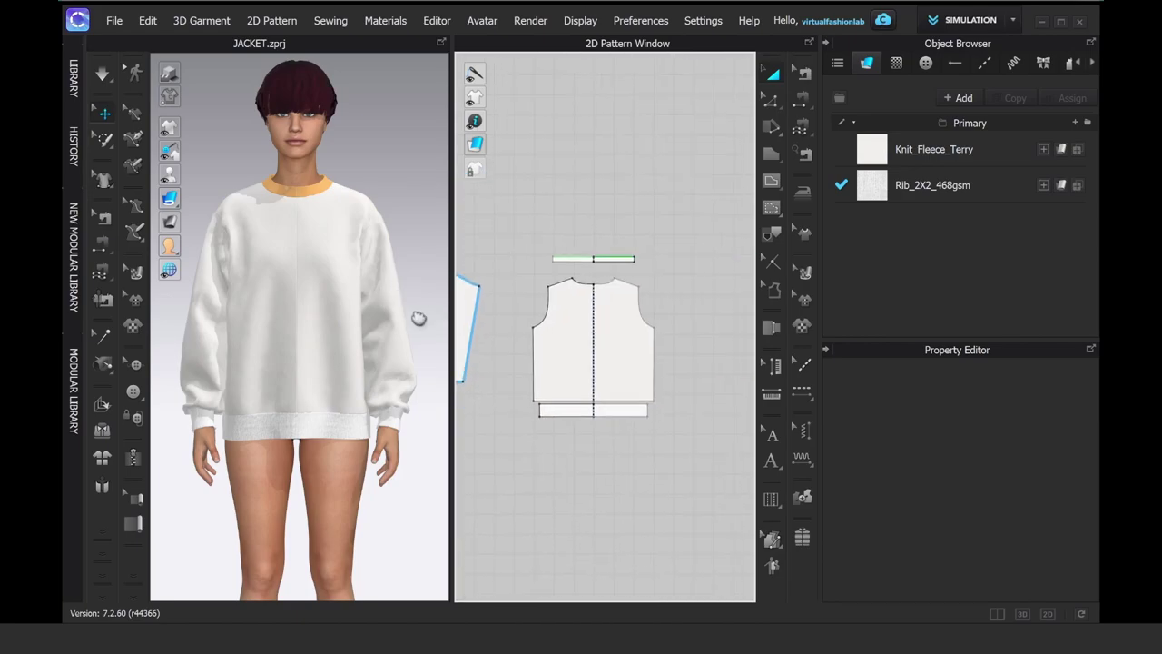
Step: Remove the sewing on the short end of the neckband
click(803, 74)
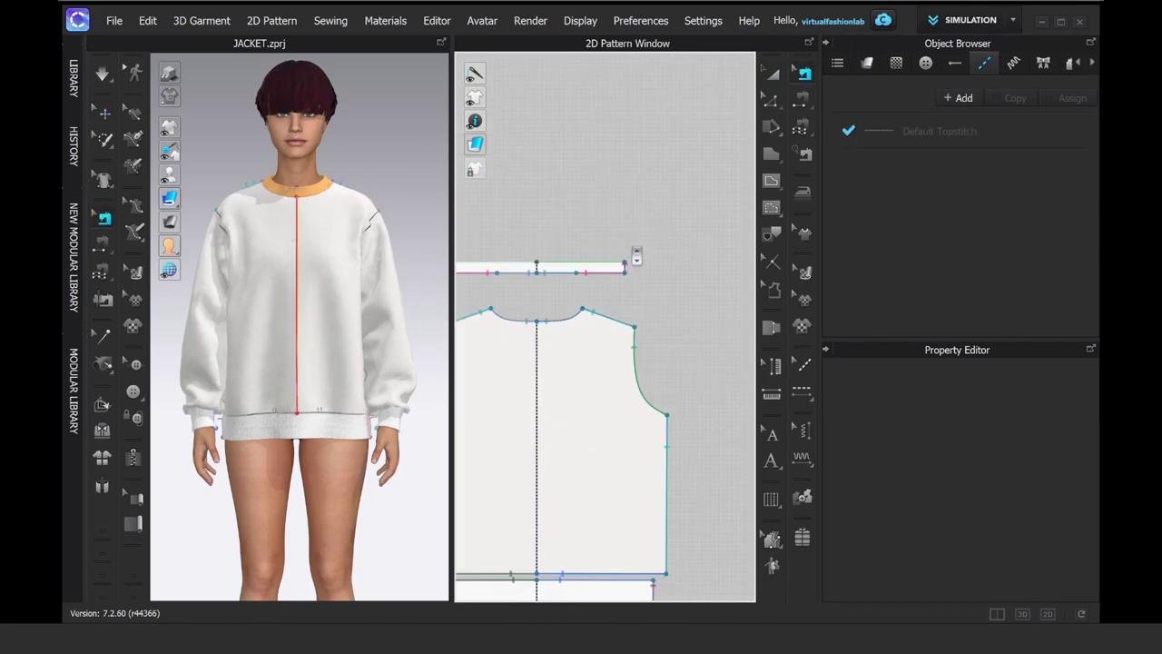
click(625, 268)
click(685, 187)
Step: Round the upper corner at the neckband's short end into a curve about 1.6 in long
click(771, 100)
click(770, 104)
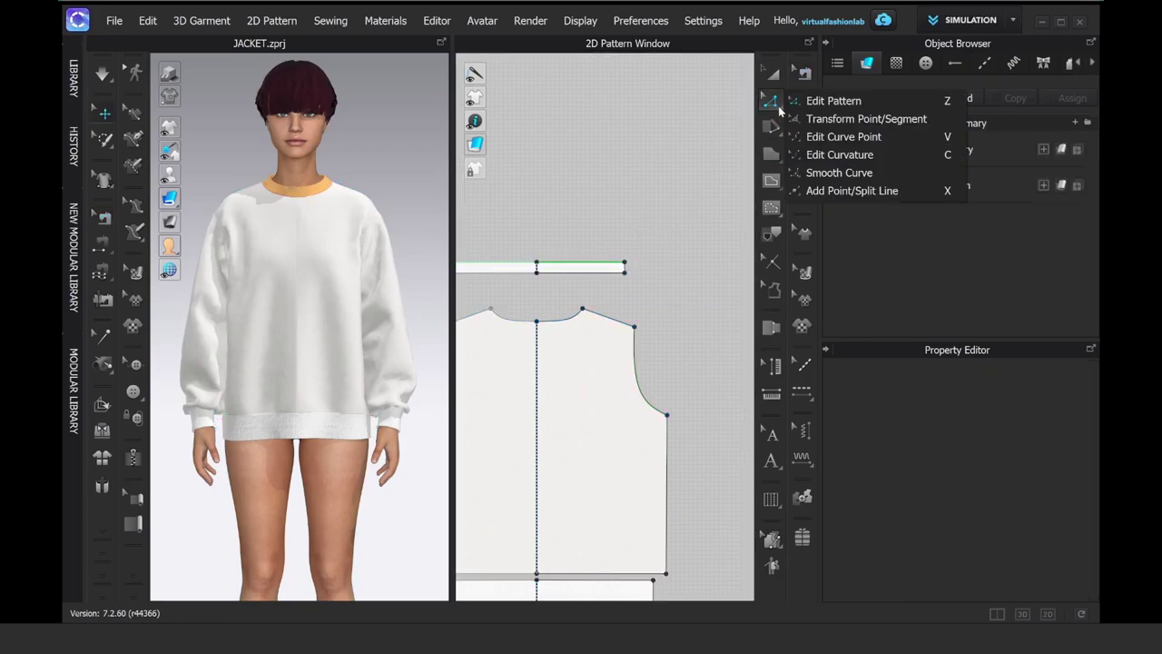
click(817, 151)
scroll(660, 263, up, 5)
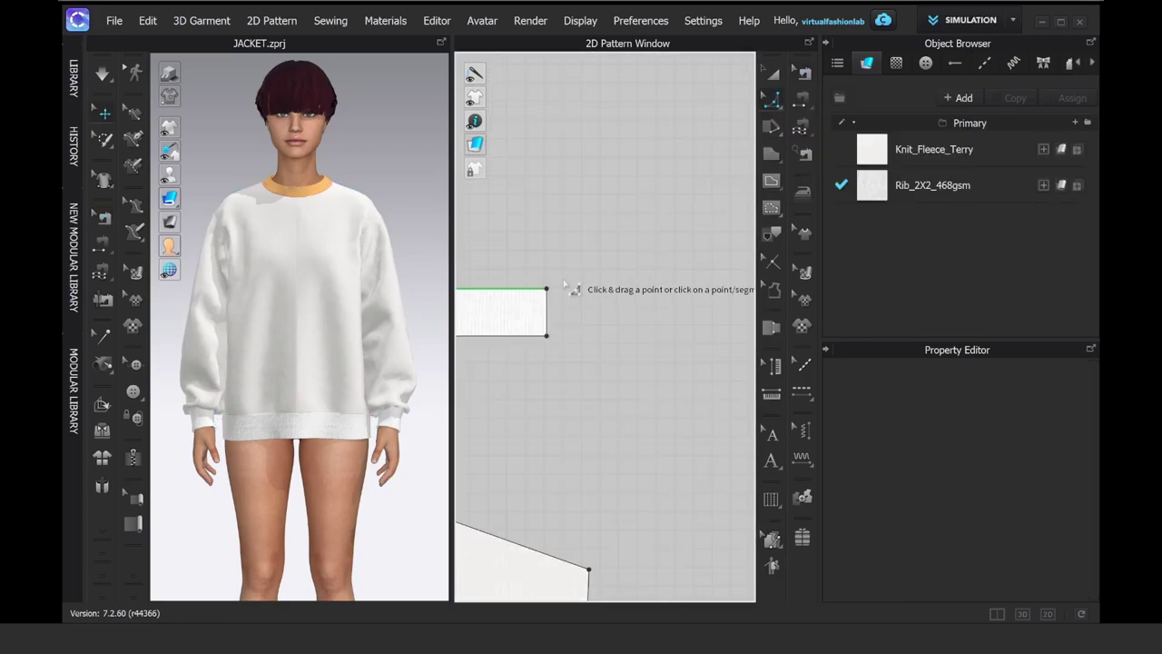
drag(546, 288, 501, 336)
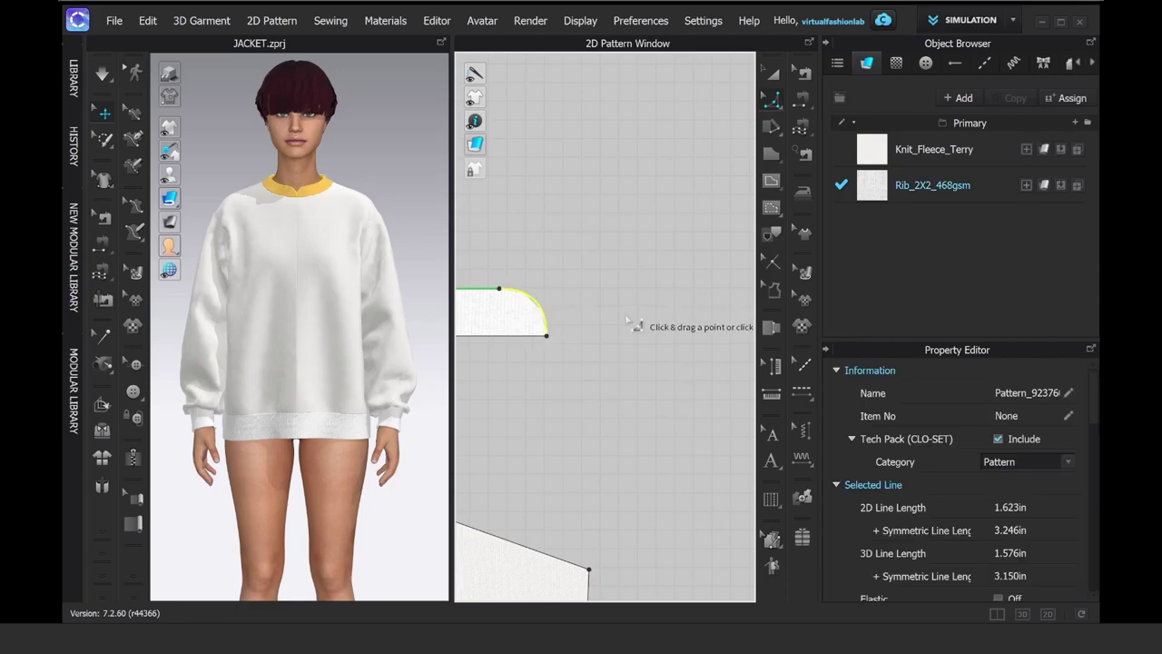
click(706, 175)
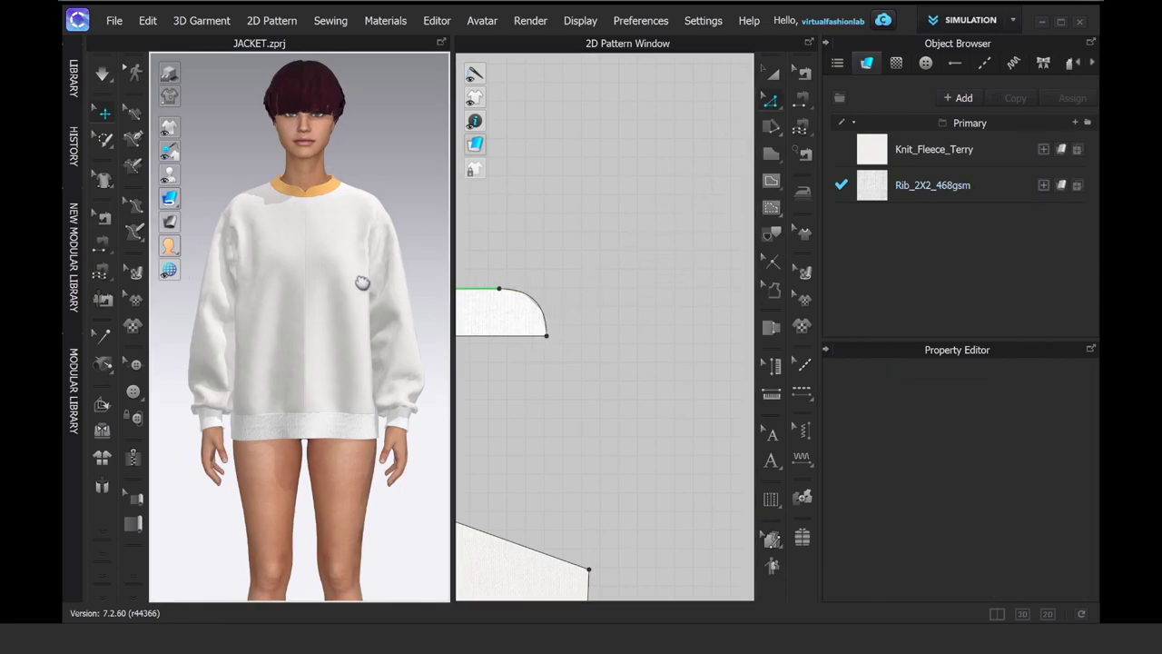
Step: Lengthen the curve at the neckband's short end to about 2.2 in by moving its upper point inward and flattening the curve
scroll(363, 281, down, 2)
click(499, 290)
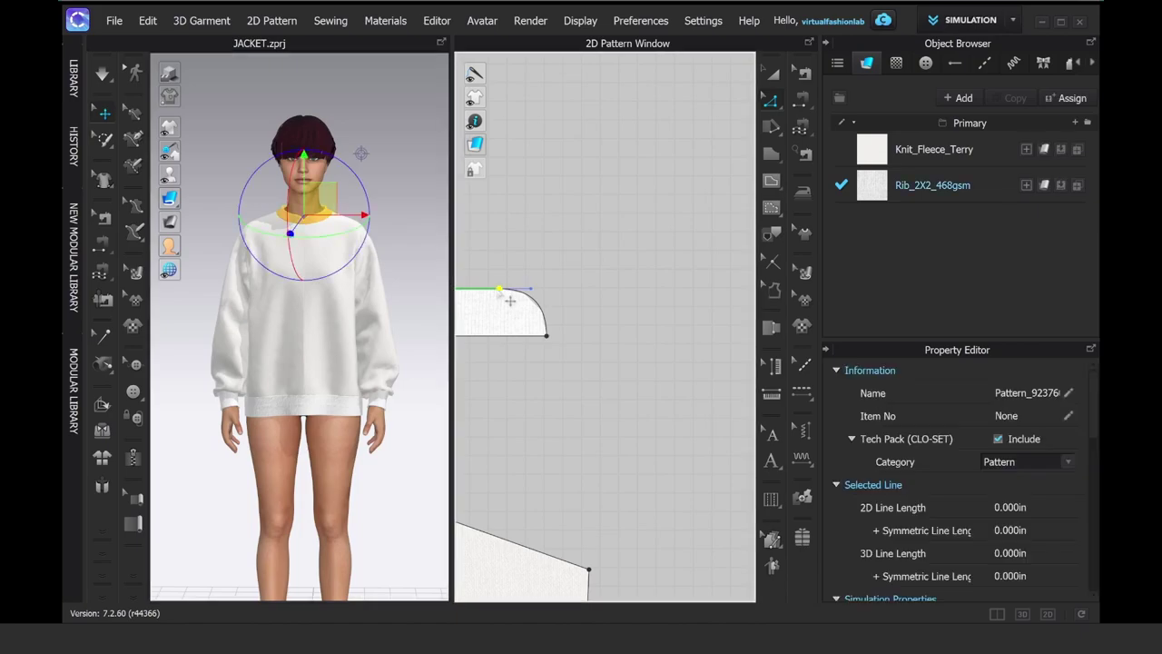
key(Left)
click(556, 276)
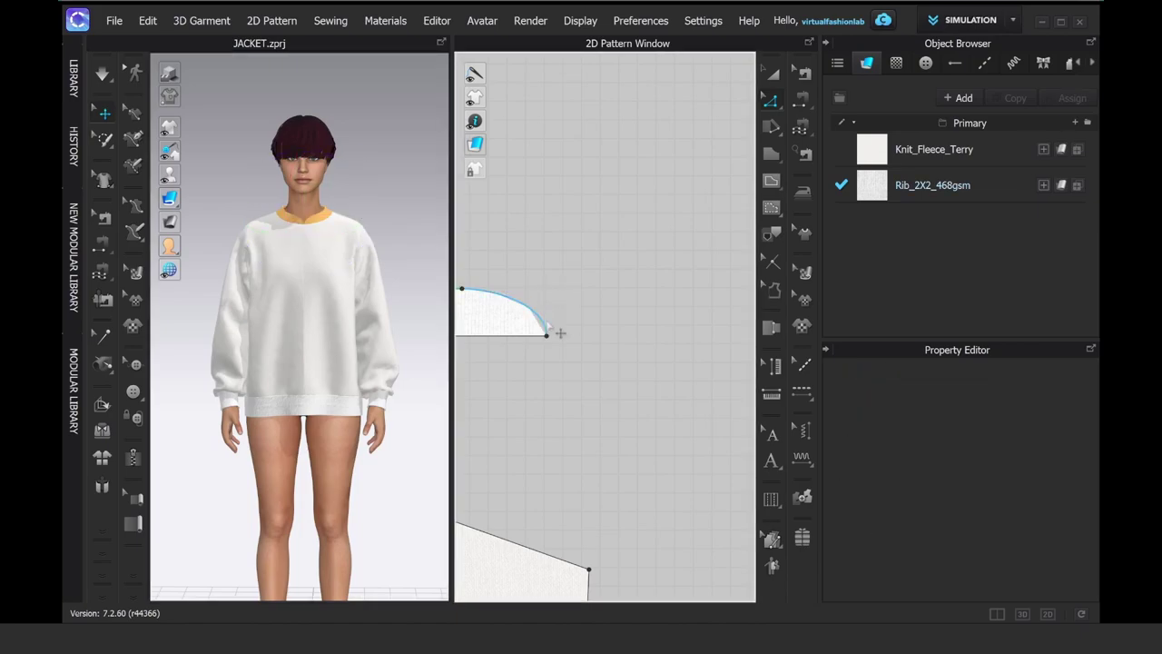
click(546, 321)
drag(547, 307, 541, 297)
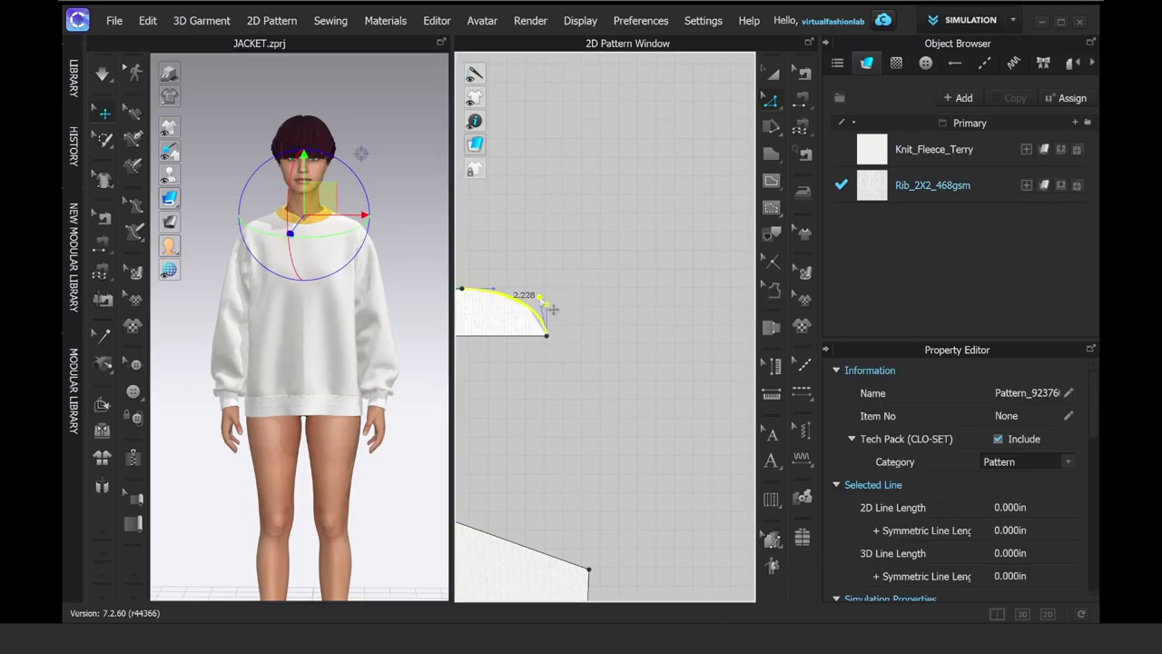
click(564, 244)
Step: Simulate the garment briefly to settle the reshaped neckband on the avatar
key(space)
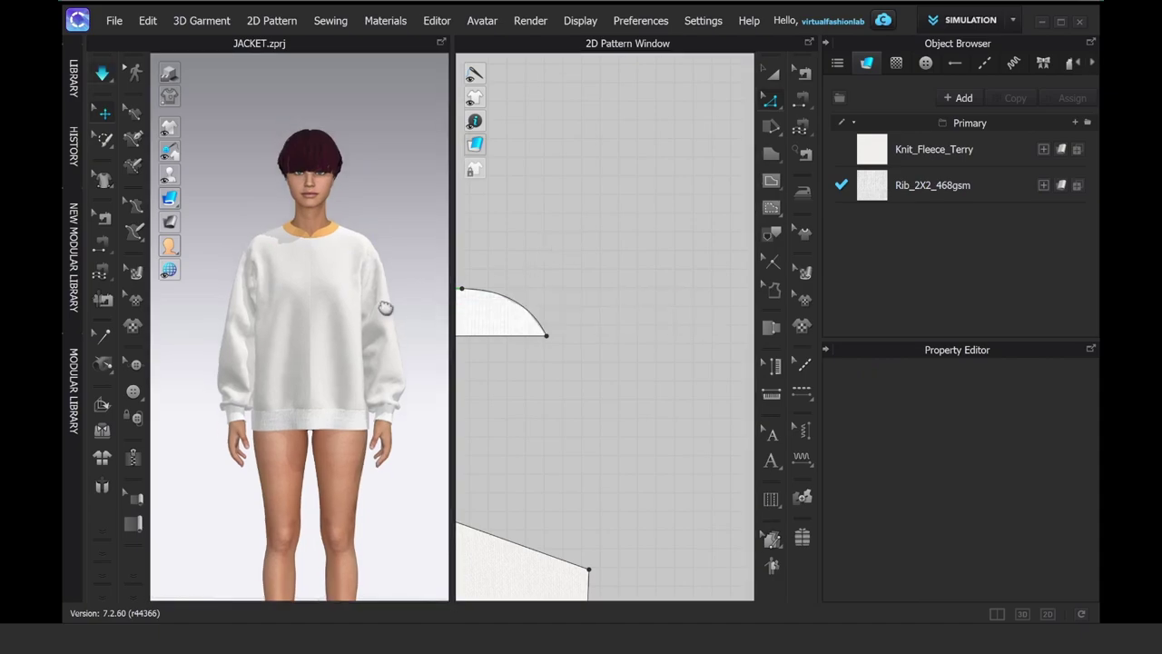
key(space)
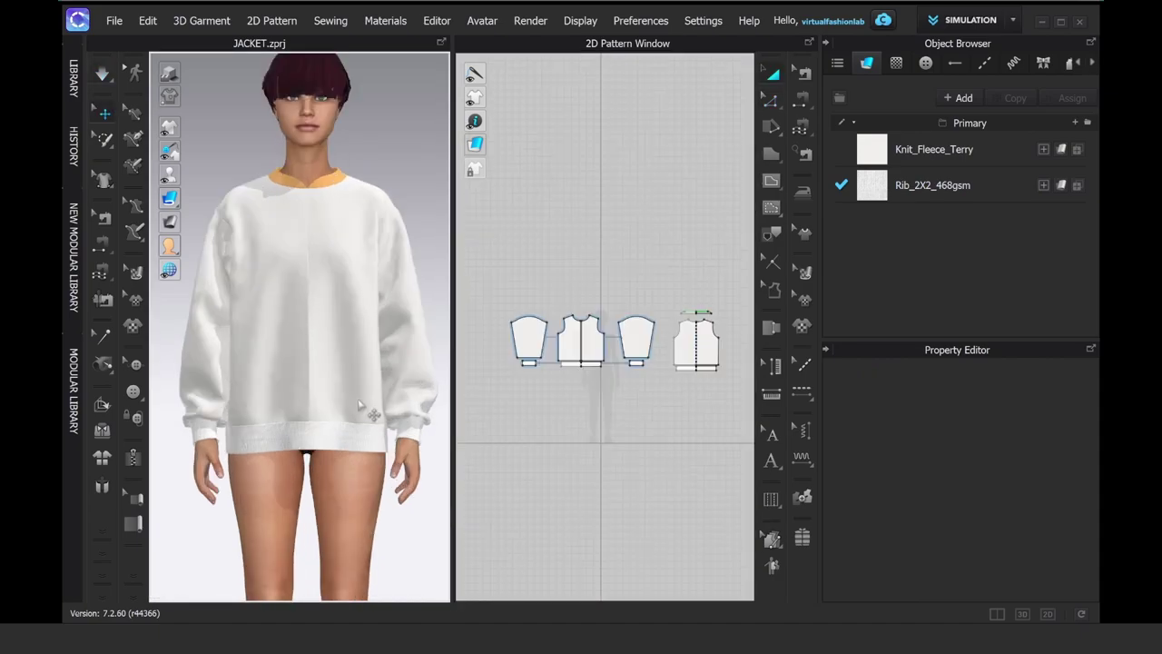
scroll(365, 407, up, 3)
middle_drag(363, 384, 352, 417)
scroll(346, 412, down, 1)
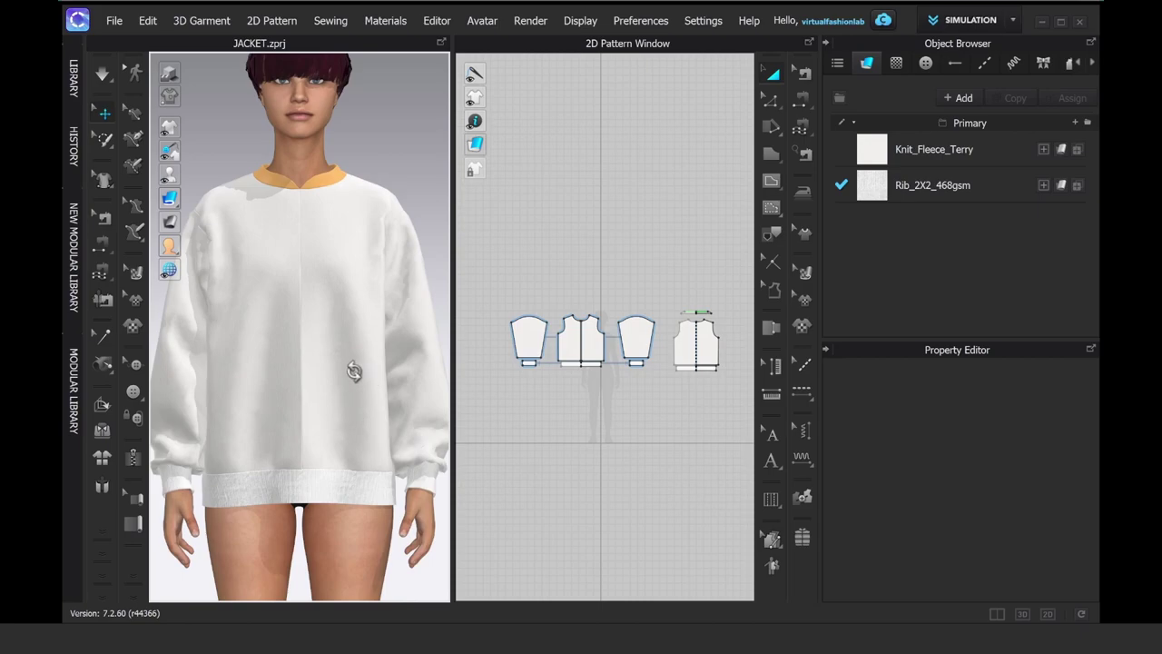
Step: Drop the shoulder point and armhole seam further down the sleeve on the 3D garment with Edit Styleline
right_drag(354, 371, 306, 372)
middle_drag(347, 321, 278, 332)
scroll(315, 318, up, 3)
click(106, 185)
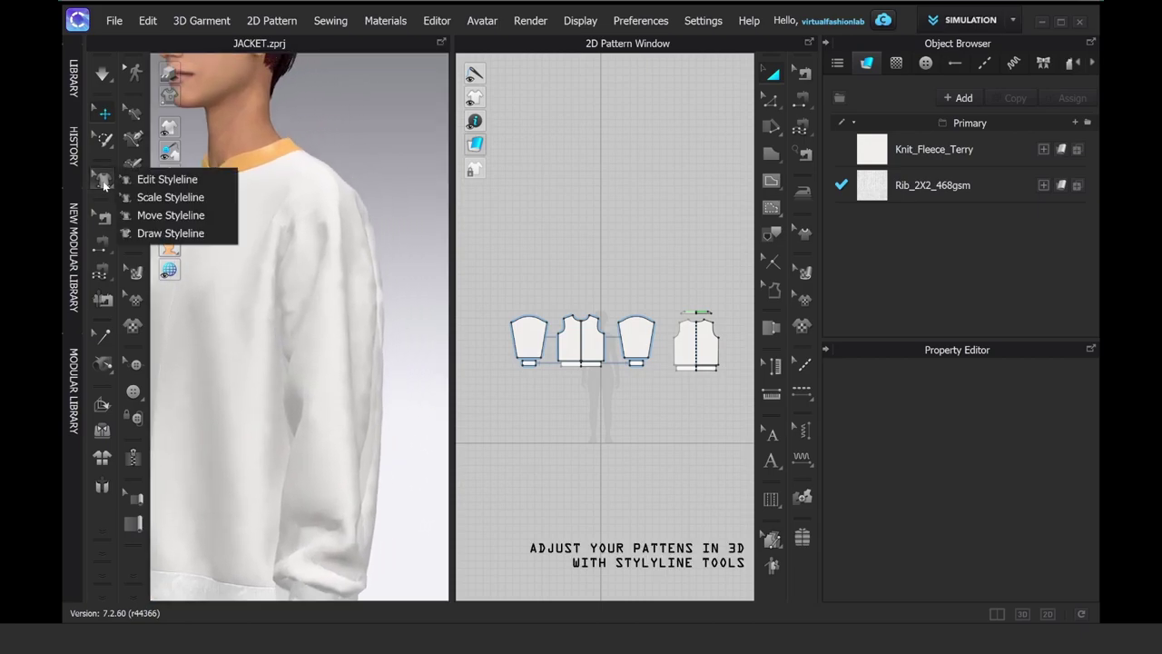
click(155, 179)
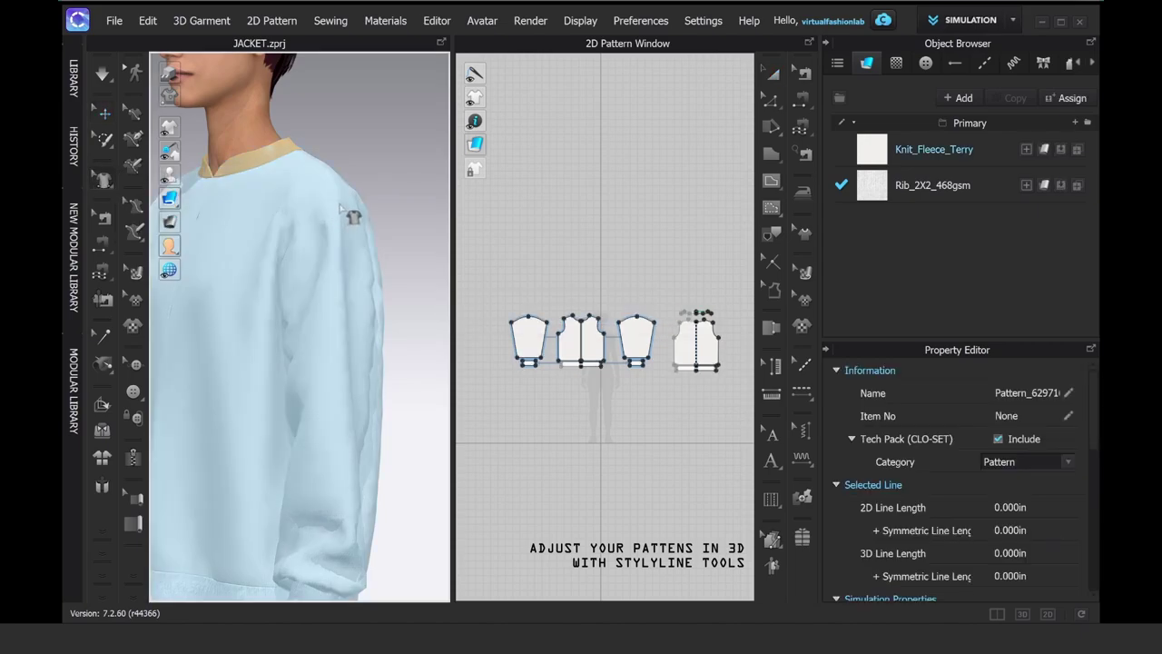
click(342, 204)
drag(358, 216, 361, 257)
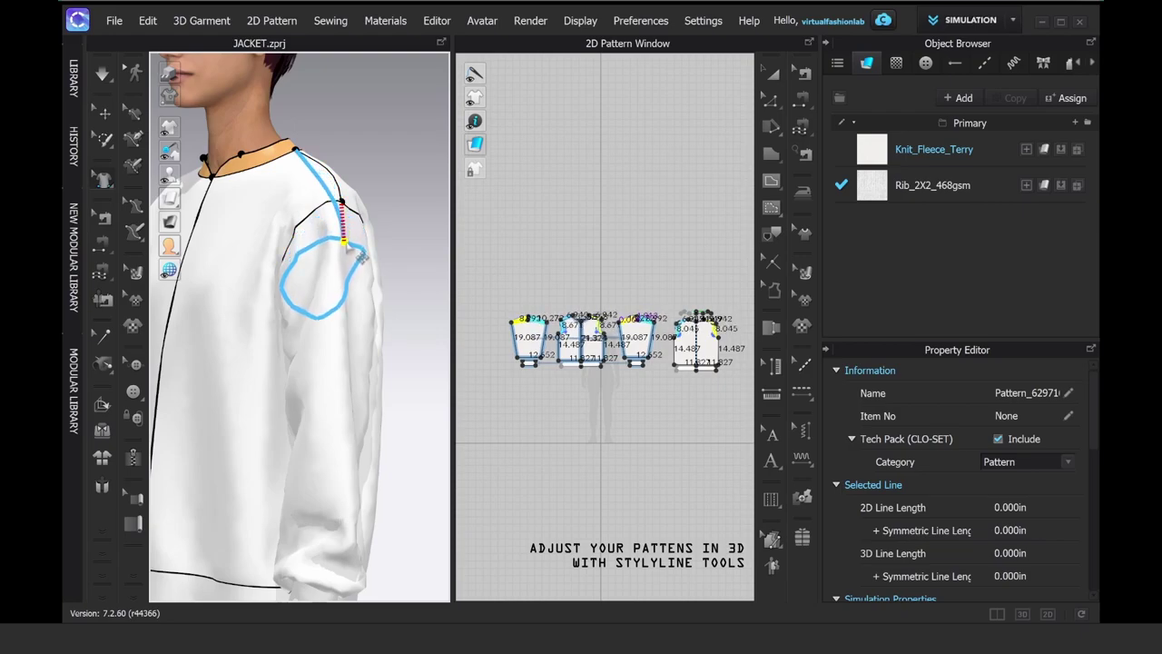
right_drag(360, 257, 327, 264)
mouse_move(270, 264)
mouse_down()
mouse_move(309, 248)
mouse_move(270, 269)
mouse_up()
key(q)
right_drag(275, 405, 361, 405)
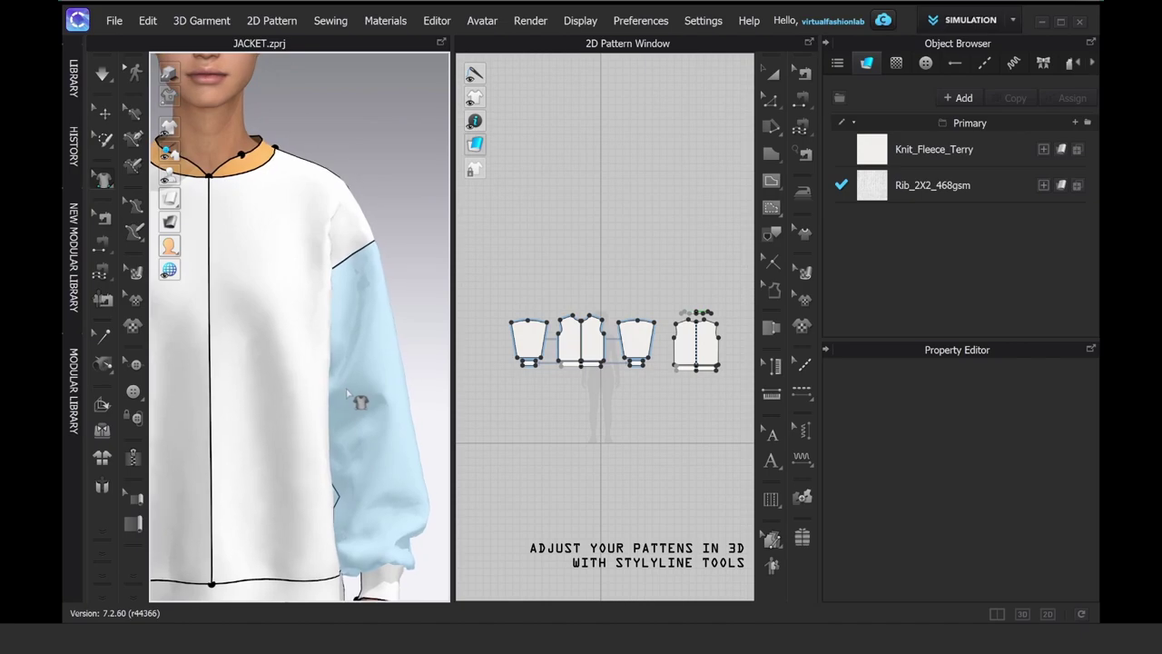
Step: Smooth the front and back halves of the sleeve cap curve in the 2D pattern with Edit Curvature
click(770, 100)
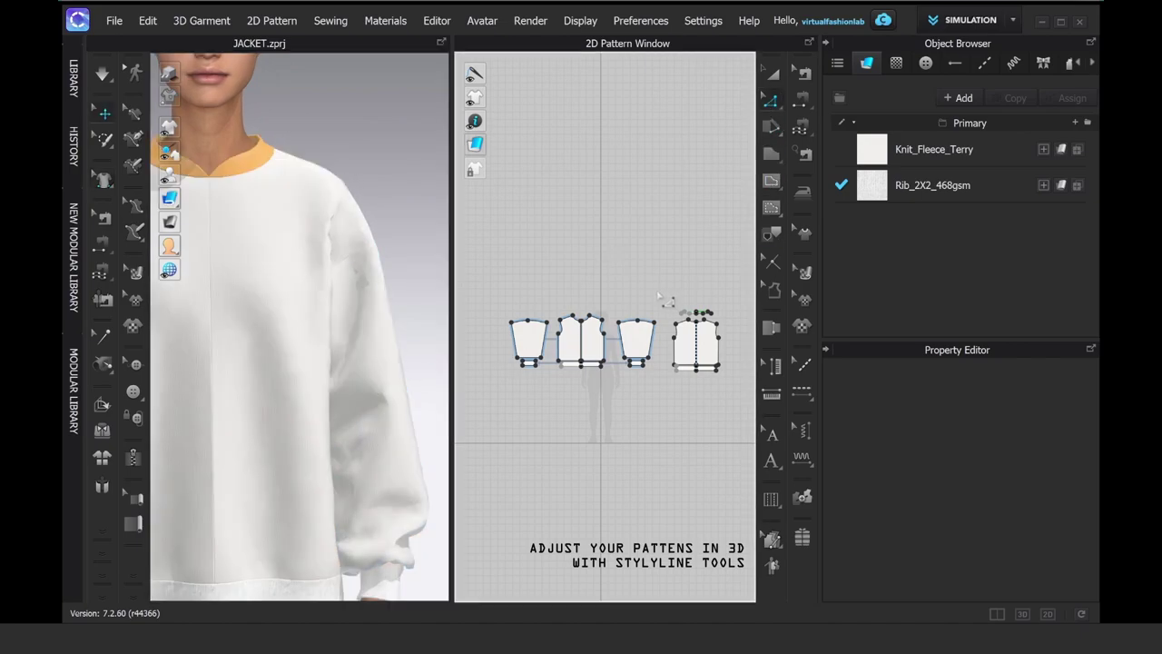
scroll(660, 299, up, 10)
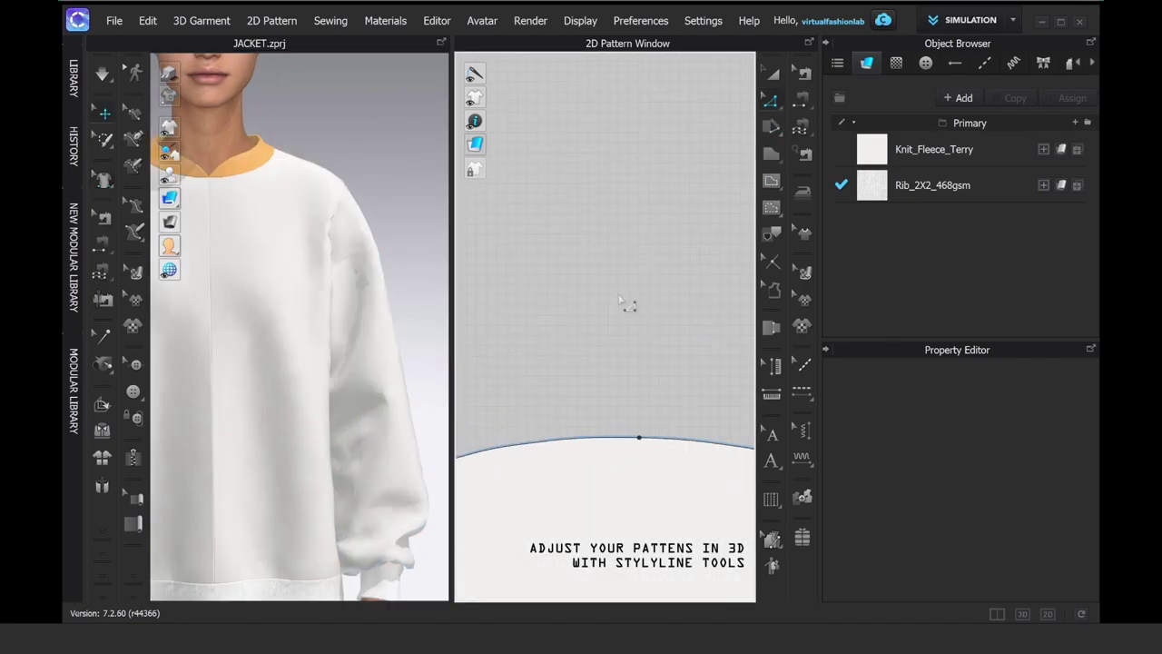
scroll(618, 272, down, 5)
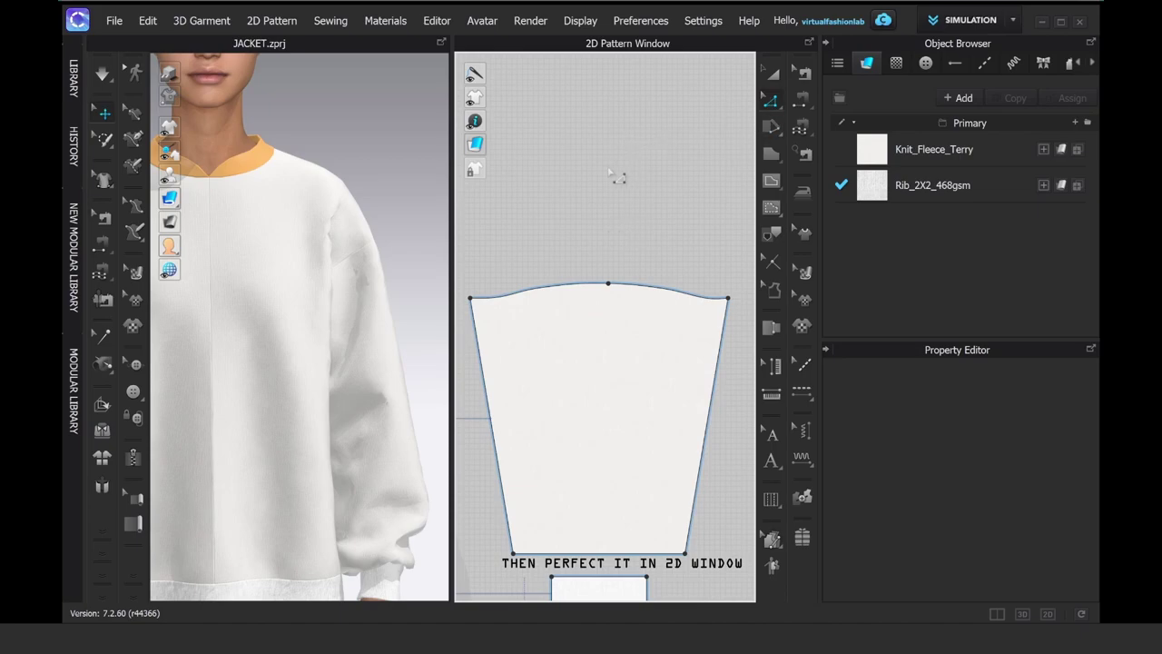
click(542, 287)
click(524, 285)
click(502, 299)
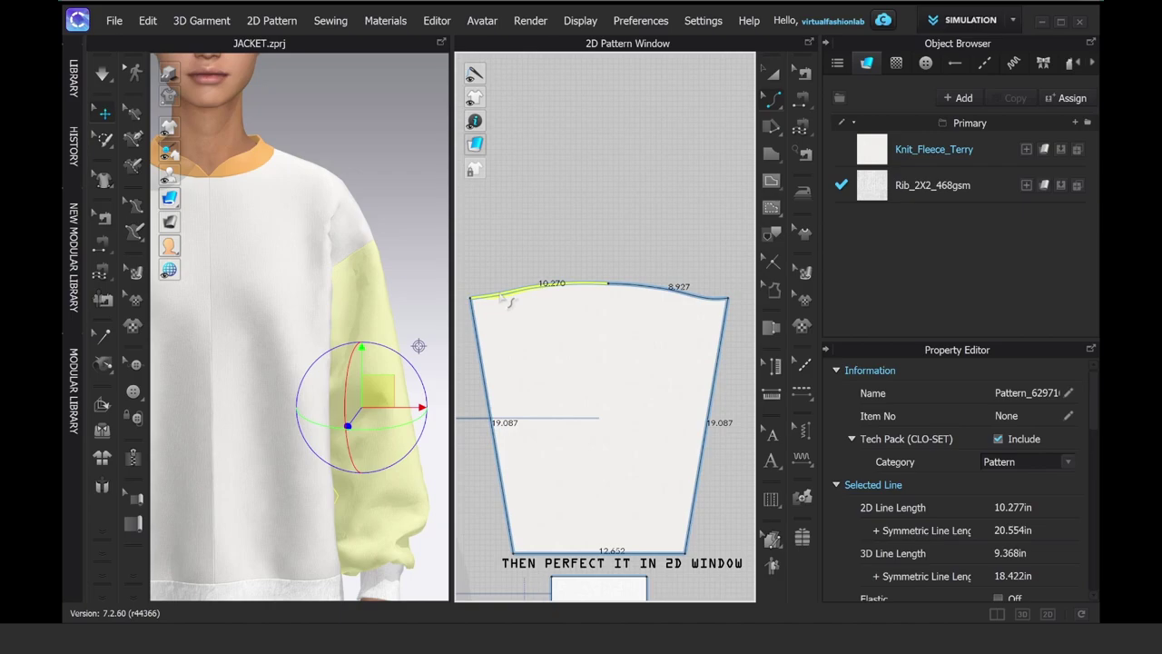
click(709, 299)
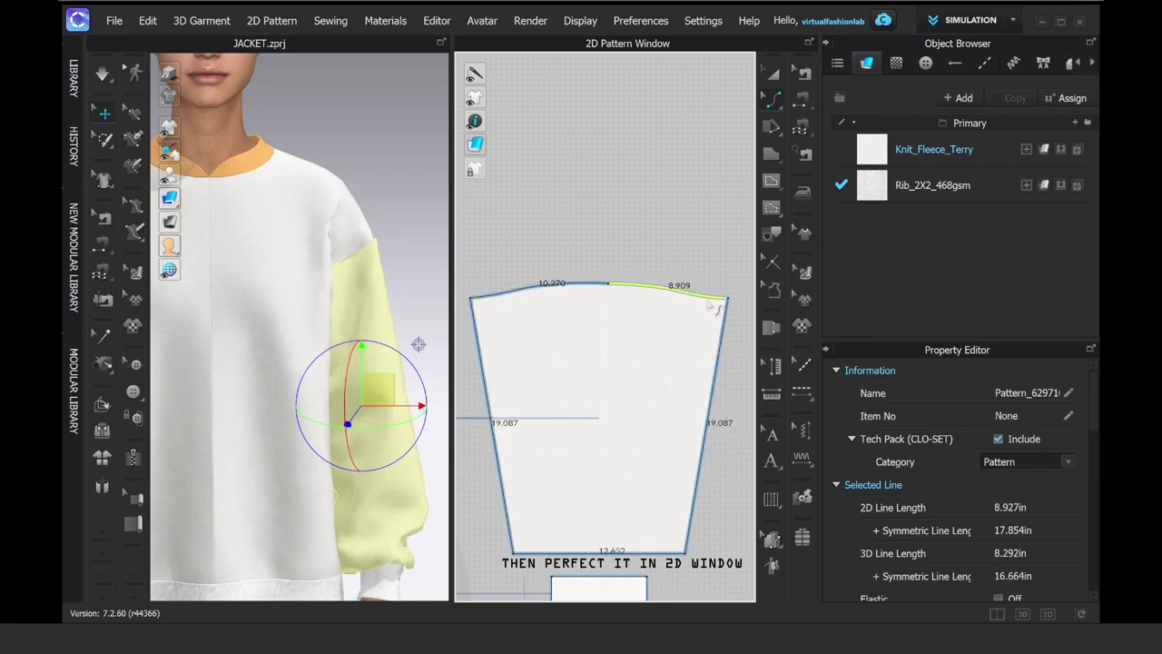
click(716, 256)
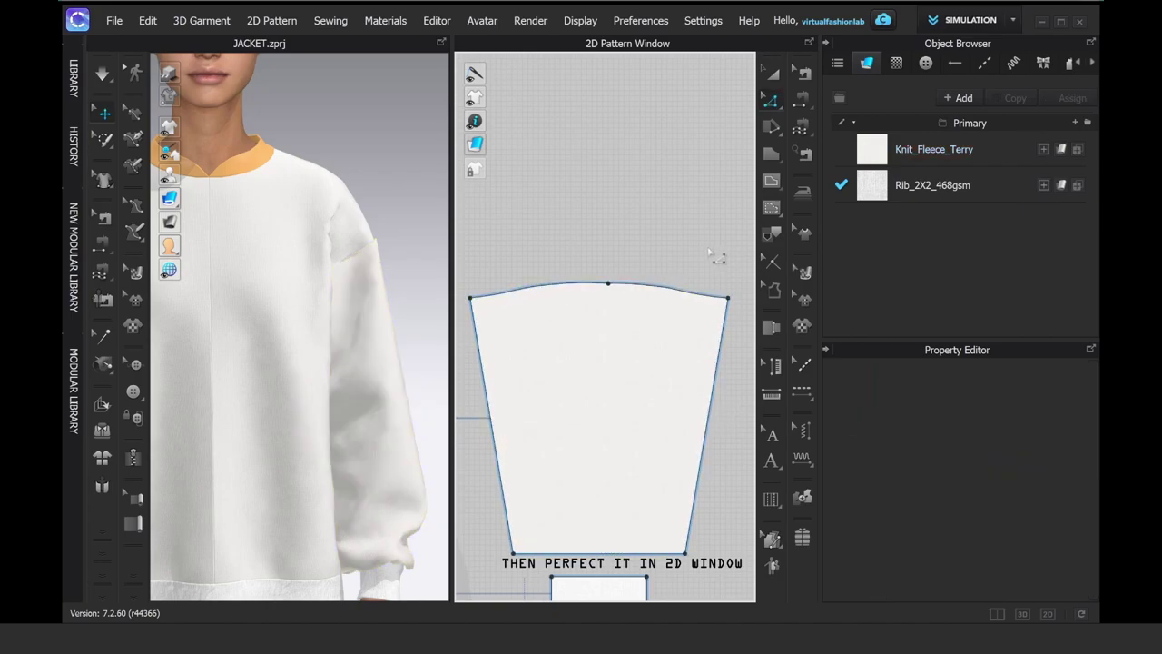
Step: Try to reshape the upper part of the front panel's armhole around an intermediate point on the curve
scroll(699, 258, down, 3)
middle_drag(605, 286, 712, 279)
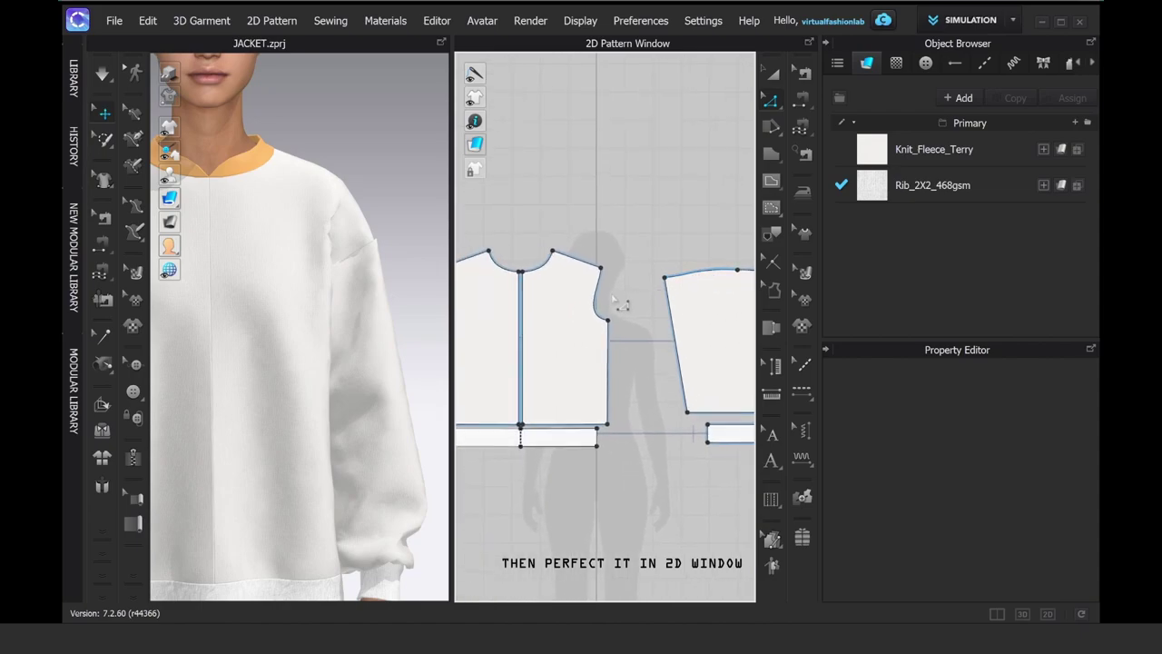
scroll(604, 287, up, 3)
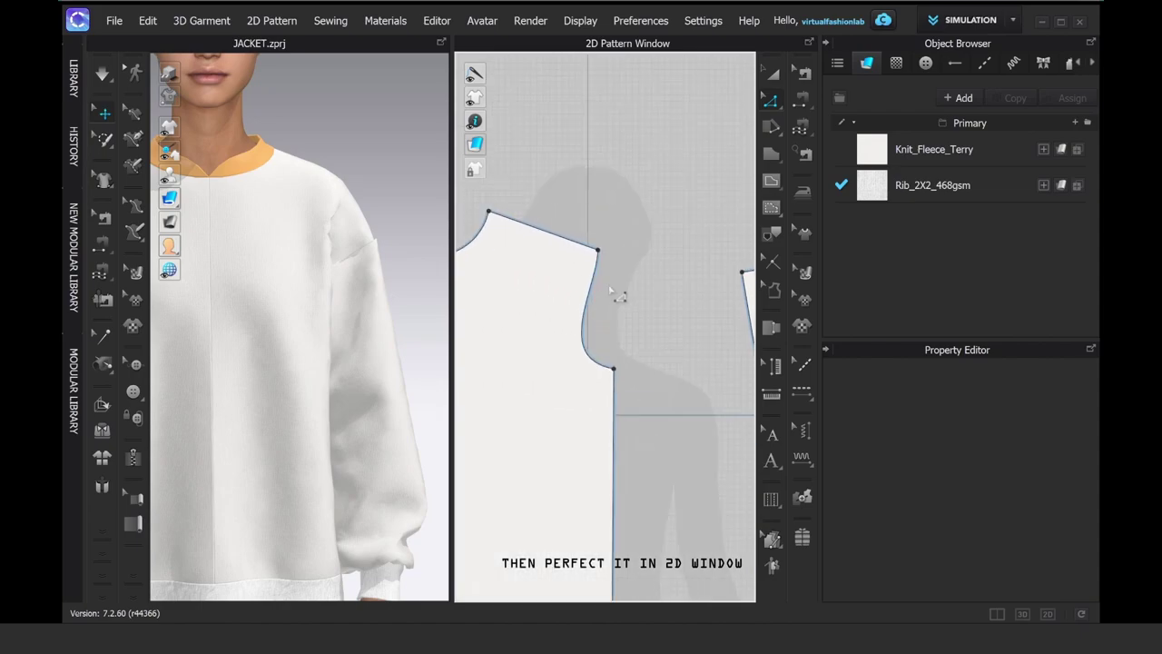
click(594, 309)
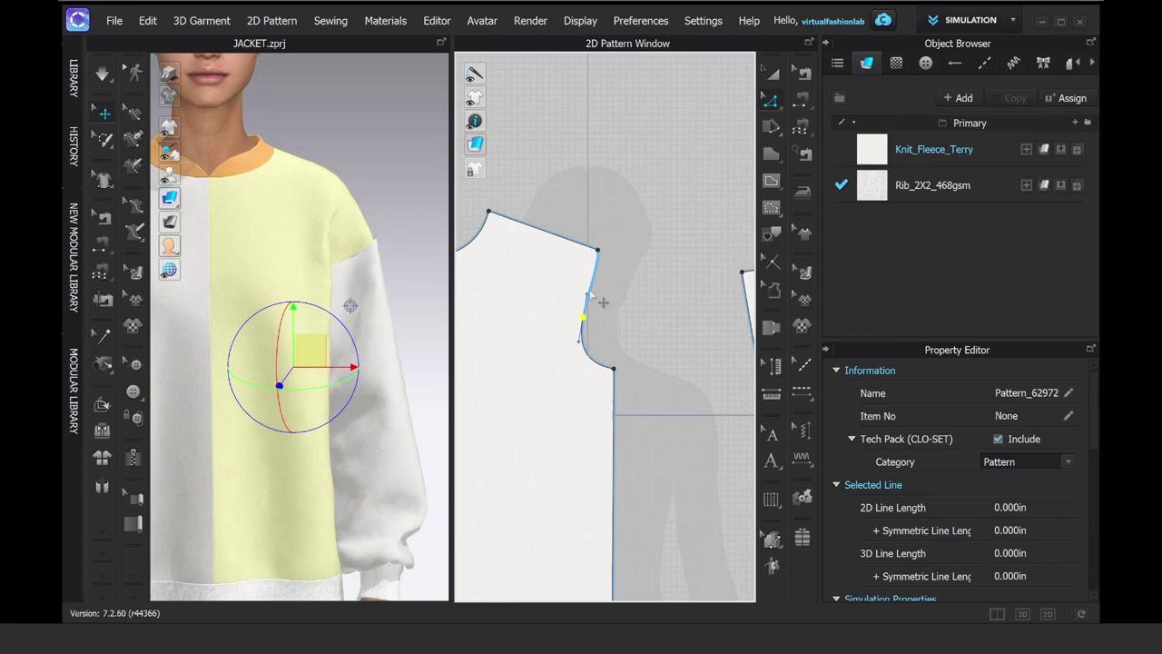
right_click(591, 291)
click(629, 254)
click(596, 268)
right_click(597, 269)
click(630, 229)
click(597, 267)
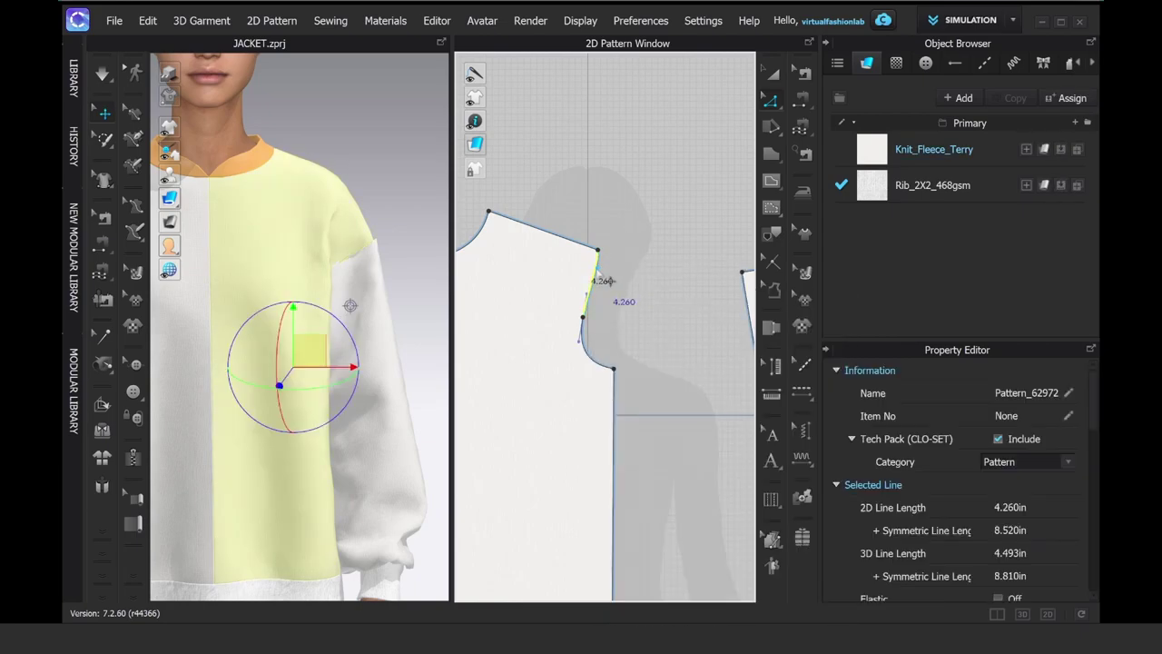
click(595, 264)
click(625, 285)
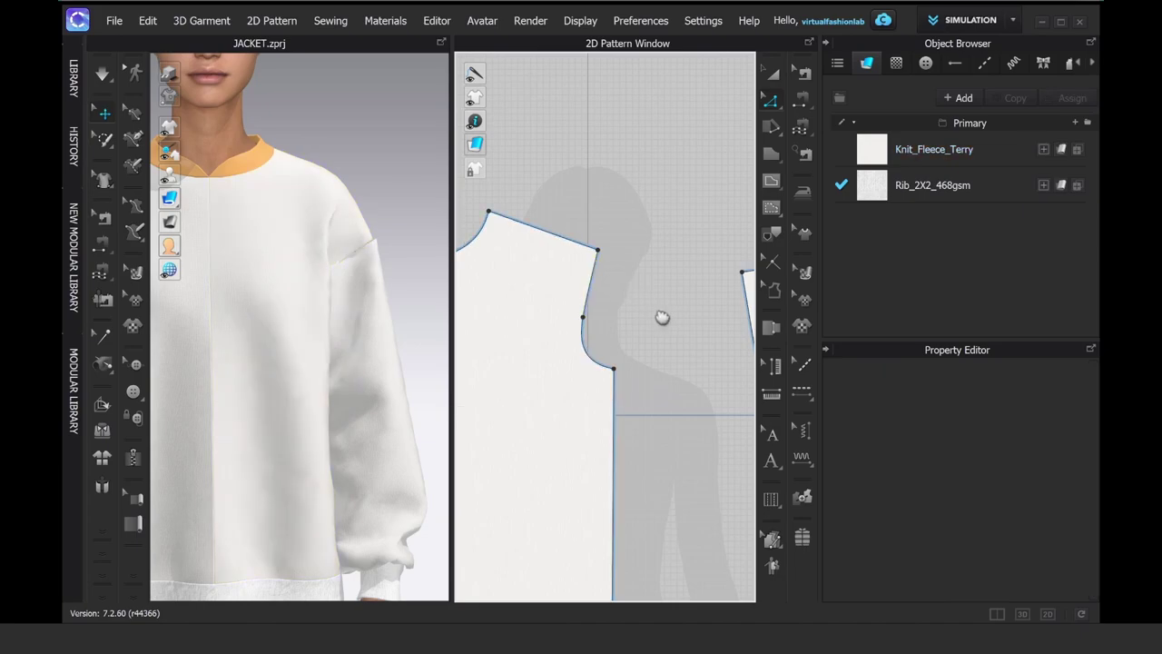
Step: Reshape the back panel's armhole curve by adjusting its upper curve handle near the shoulder
scroll(663, 317, down, 5)
middle_drag(659, 321, 433, 339)
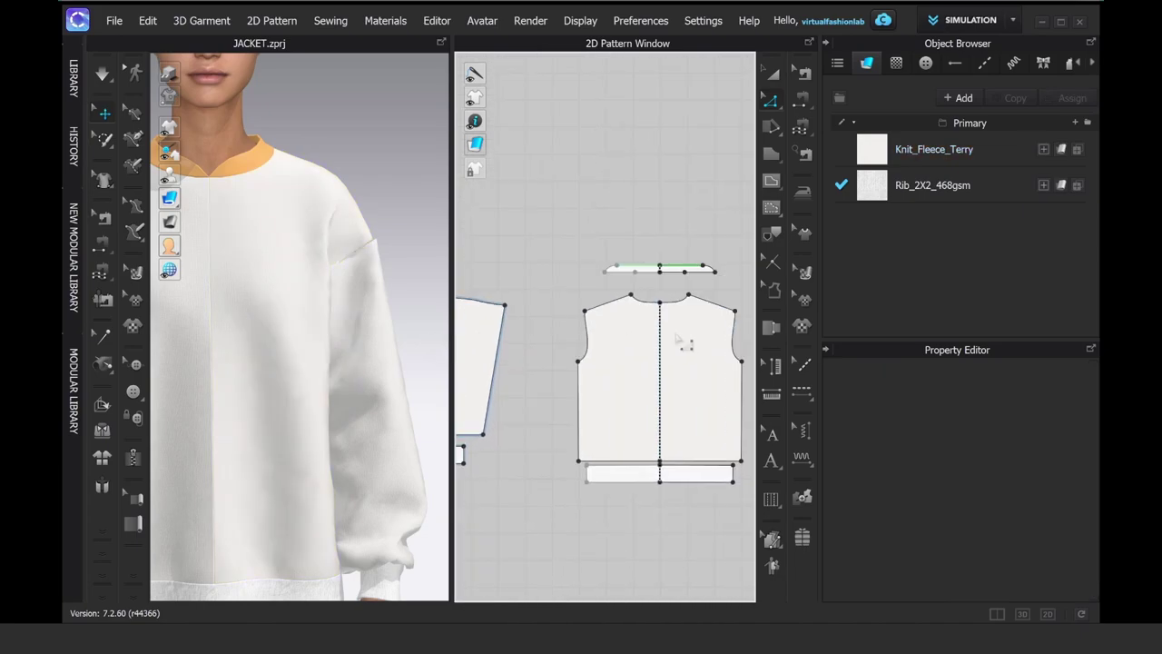
scroll(603, 339, up, 5)
click(587, 313)
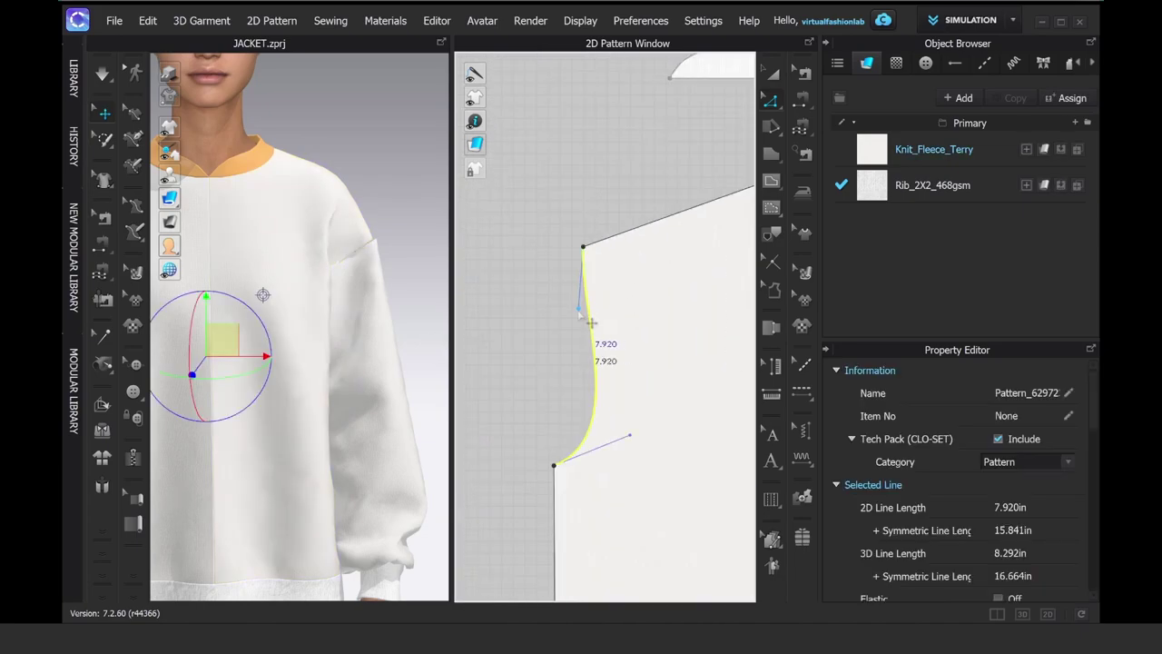
drag(596, 307, 597, 307)
click(575, 361)
scroll(570, 377, down, 5)
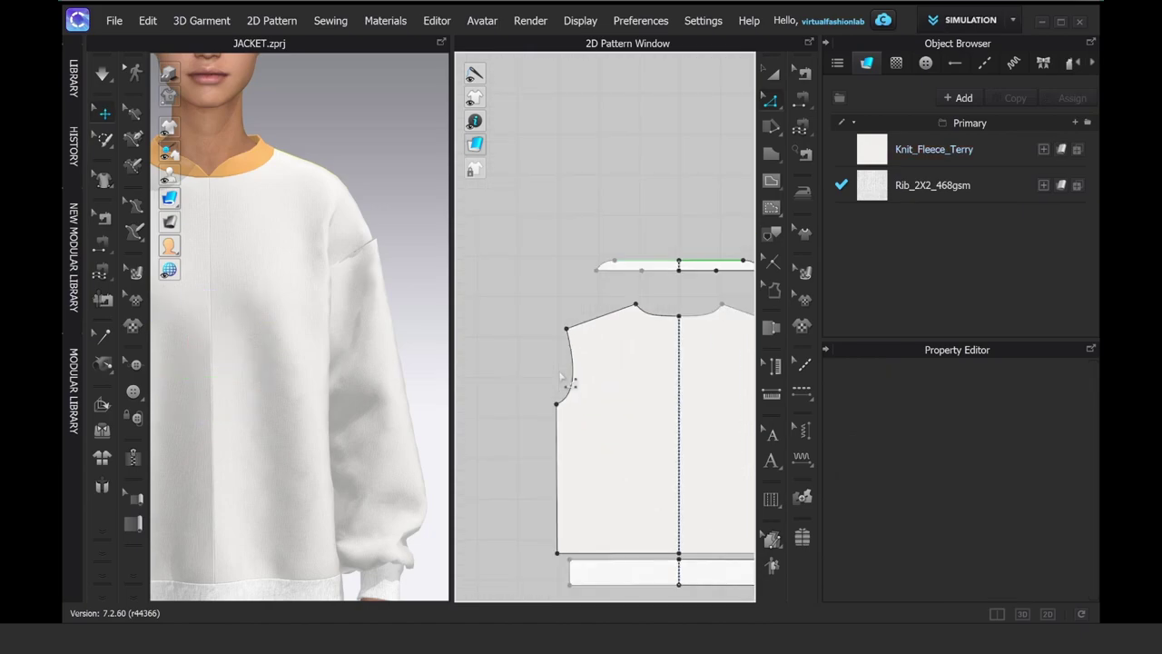
Step: Delete the intermediate point on the front panel's armhole and smooth the whole armhole into a single curve
middle_drag(571, 384, 834, 360)
middle_drag(511, 409, 758, 413)
right_click(666, 334)
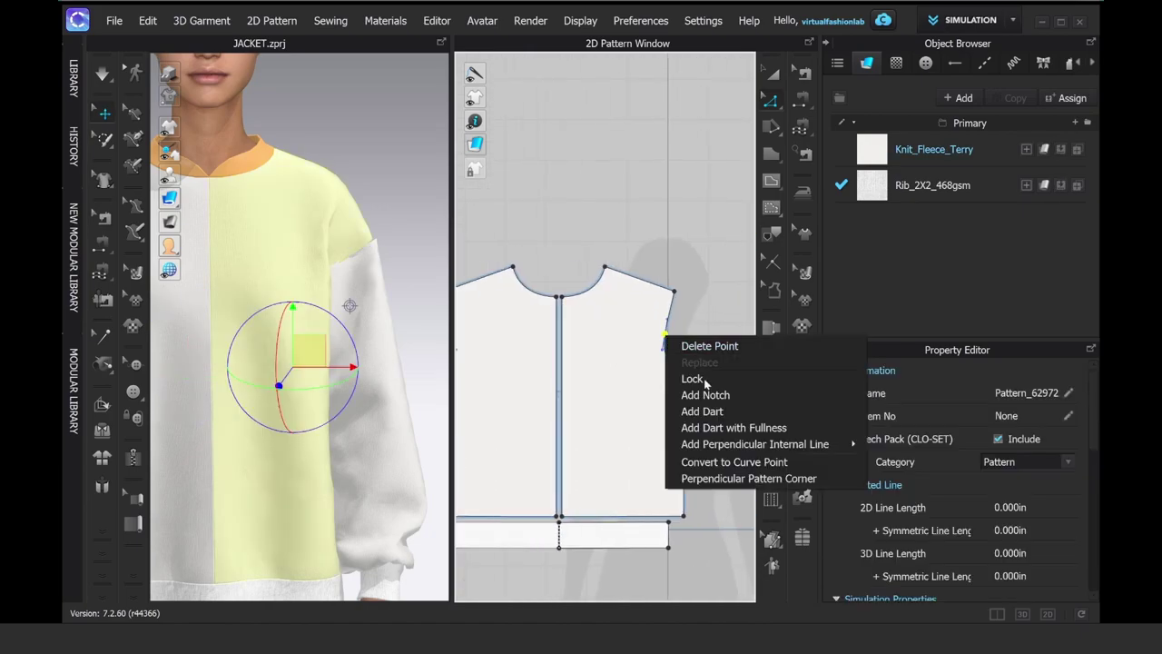
click(681, 227)
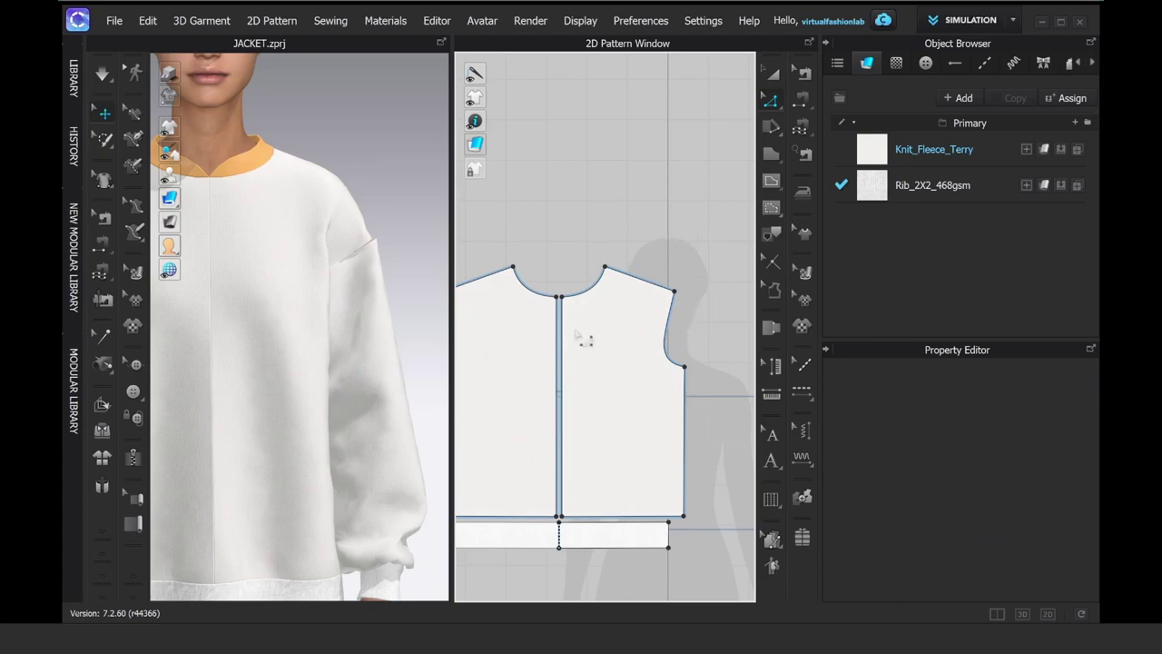
click(676, 361)
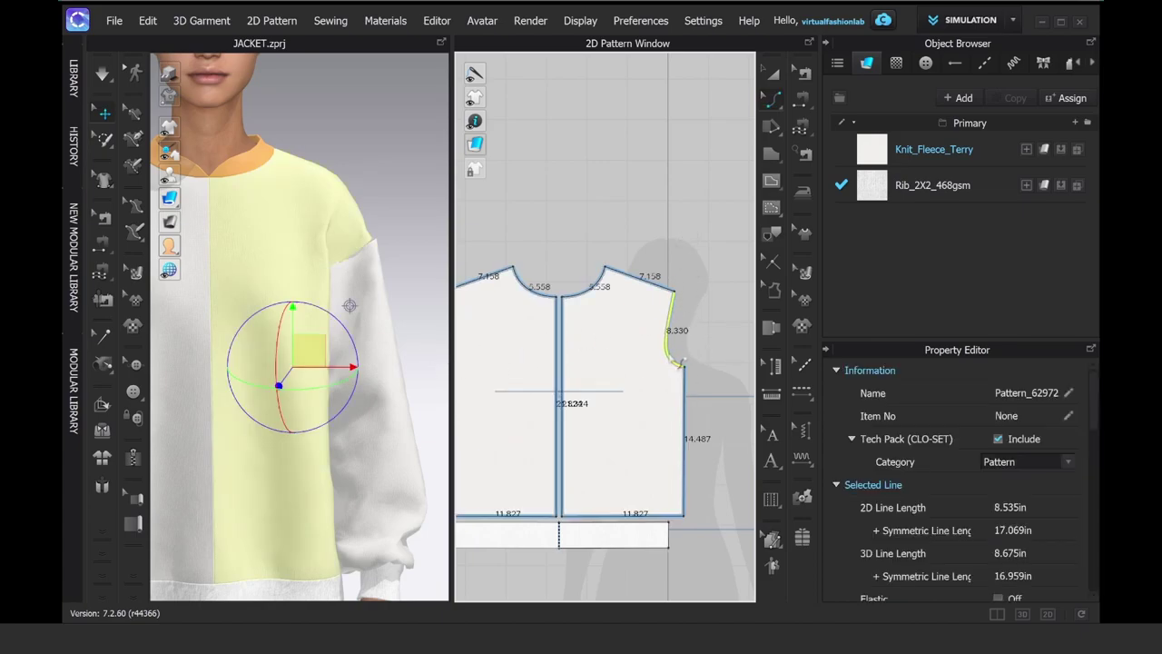
click(549, 273)
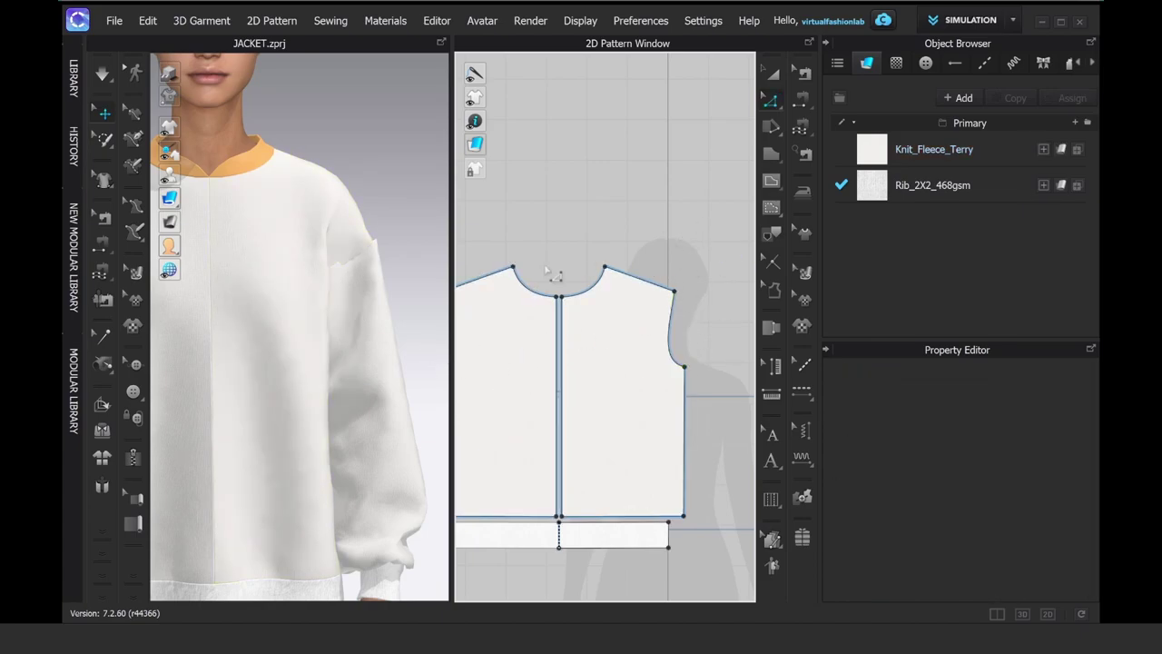
Step: Lower the front panel's underarm point along the side seam so the armhole is about 9.8 in long
right_drag(399, 300, 377, 298)
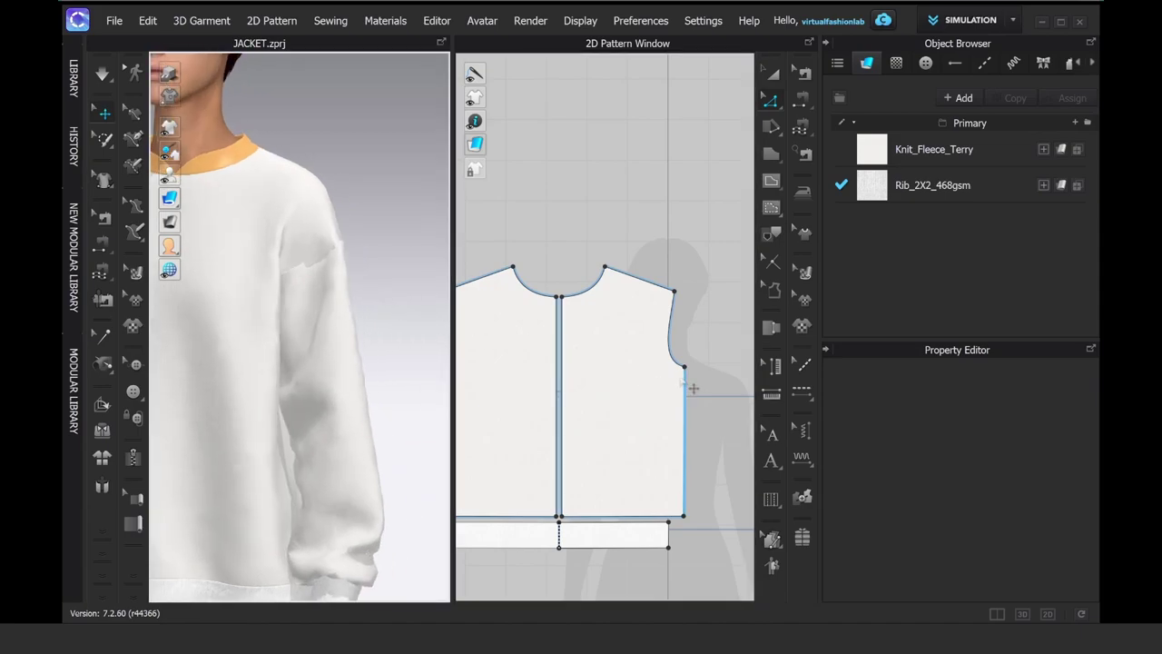
middle_drag(689, 382, 532, 385)
click(619, 321)
scroll(610, 364, down, 5)
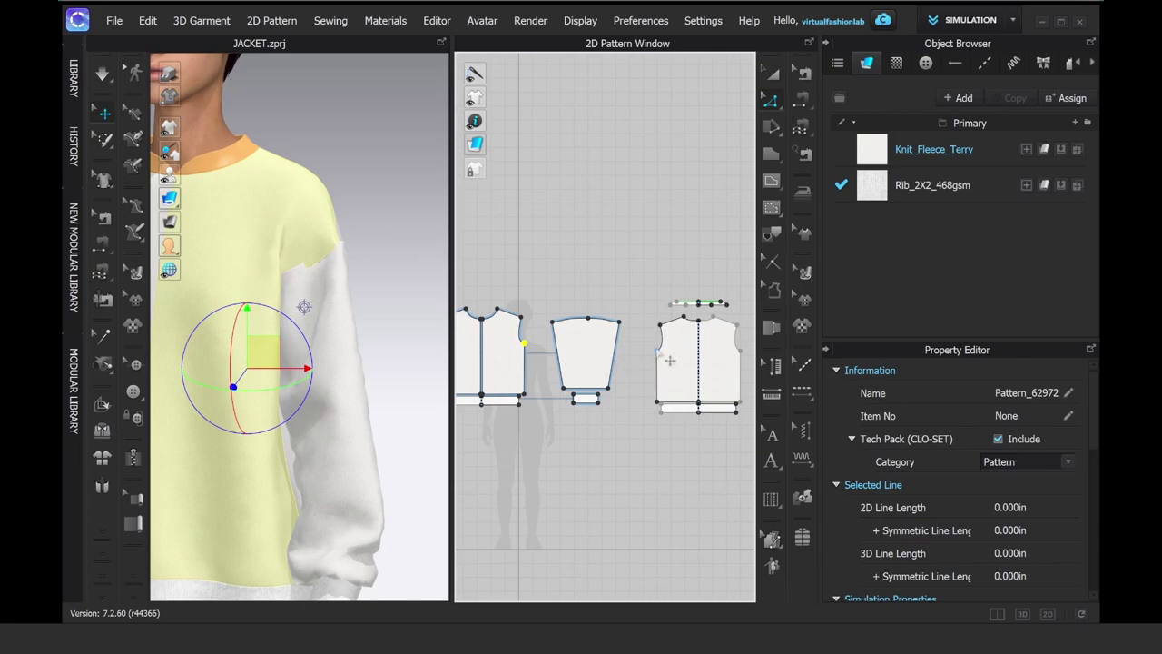
scroll(525, 341, up, 5)
drag(527, 367, 526, 400)
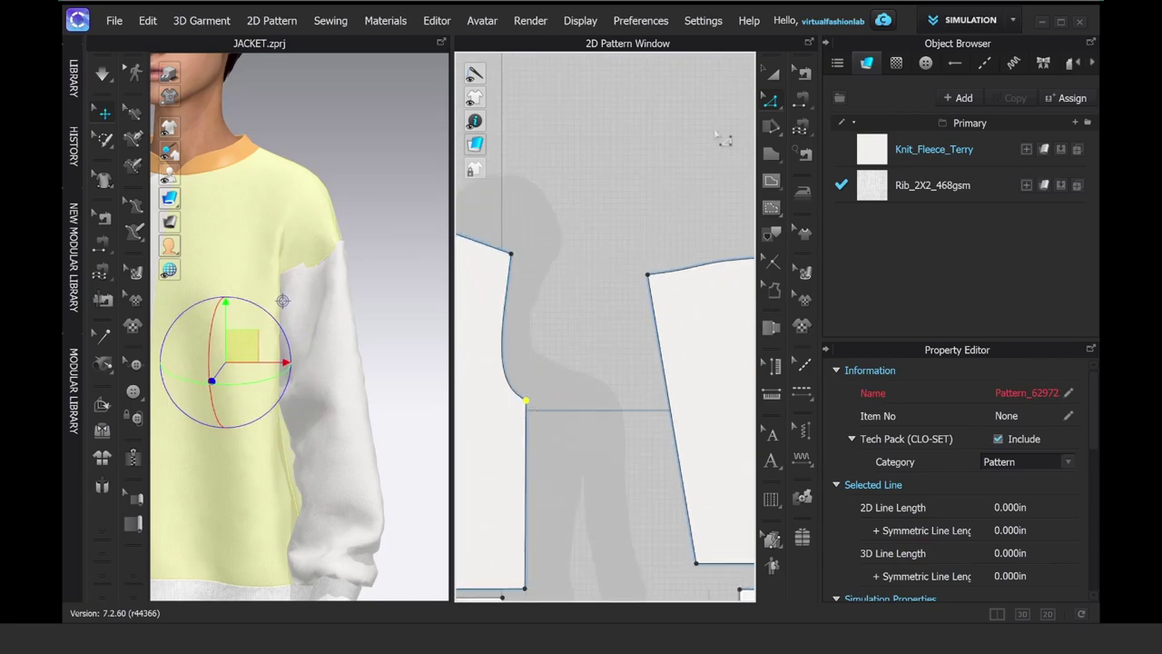
Step: Compare the seam lengths of the armholes and the sleeve cap halves sewn to them using Edit Sewing
click(800, 74)
click(505, 307)
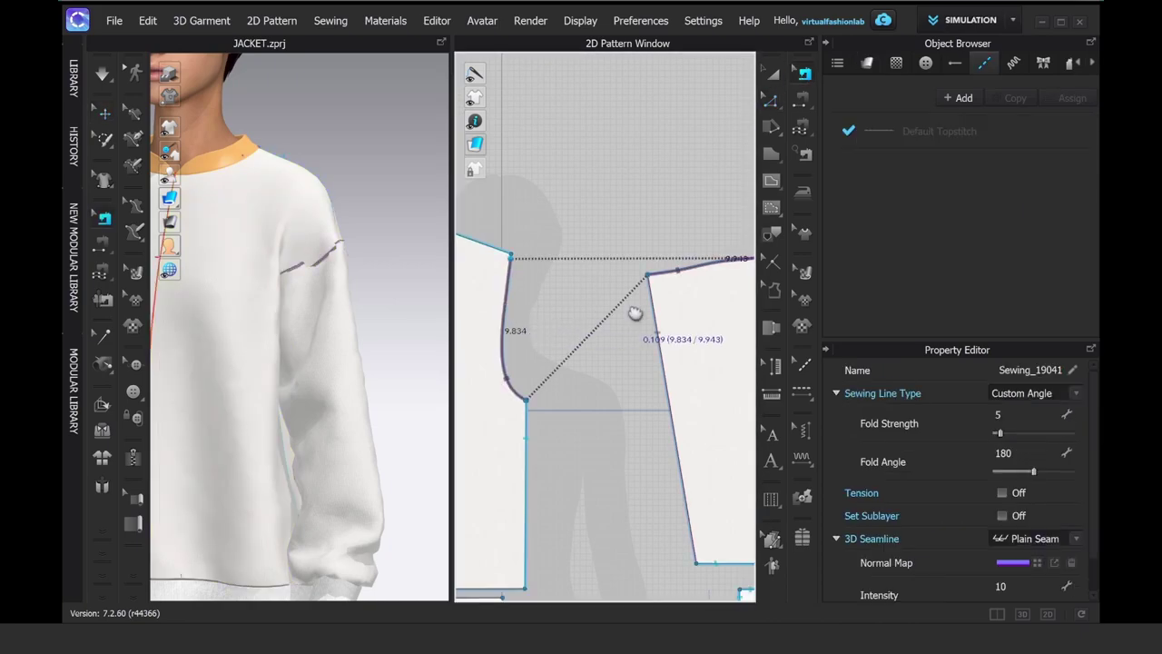
middle_drag(635, 314, 402, 333)
click(599, 278)
middle_drag(661, 227, 741, 202)
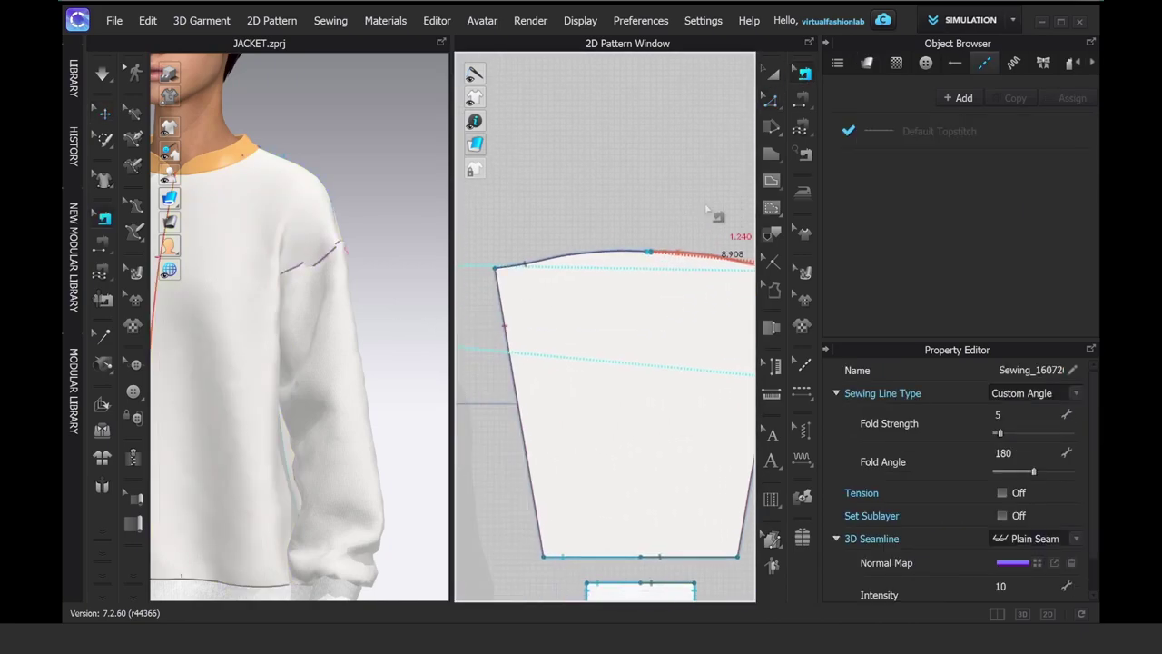
Step: Set the length of the sleeve cap's front half to 11.25 in, with the change applied from the start
key(z)
right_click(522, 277)
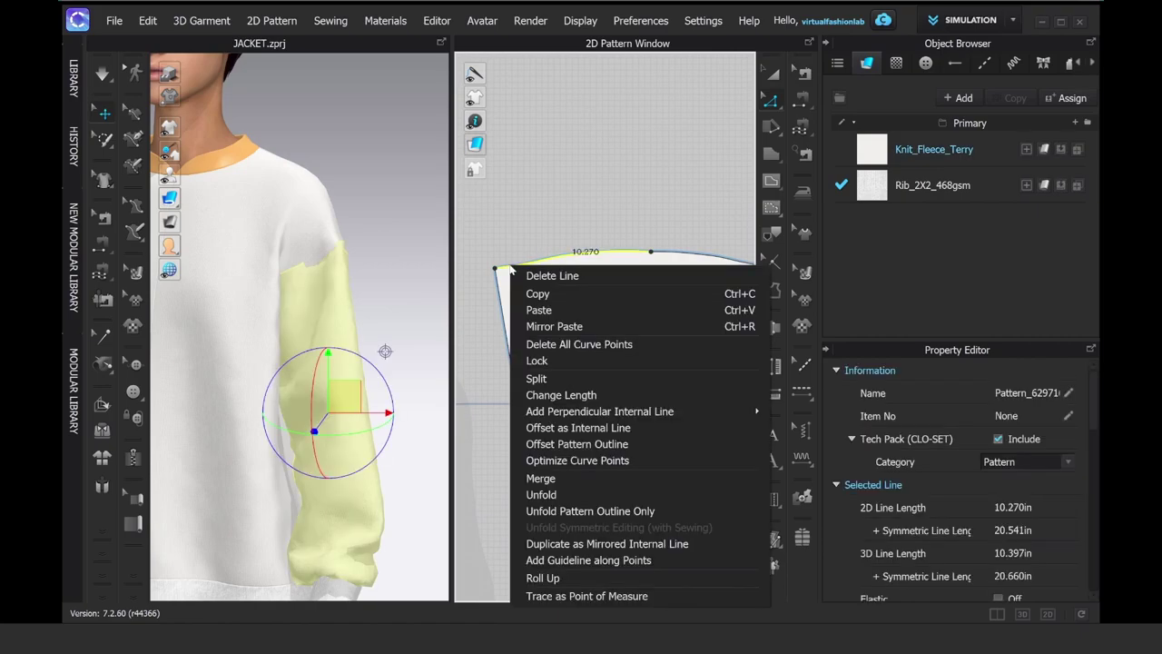
click(565, 395)
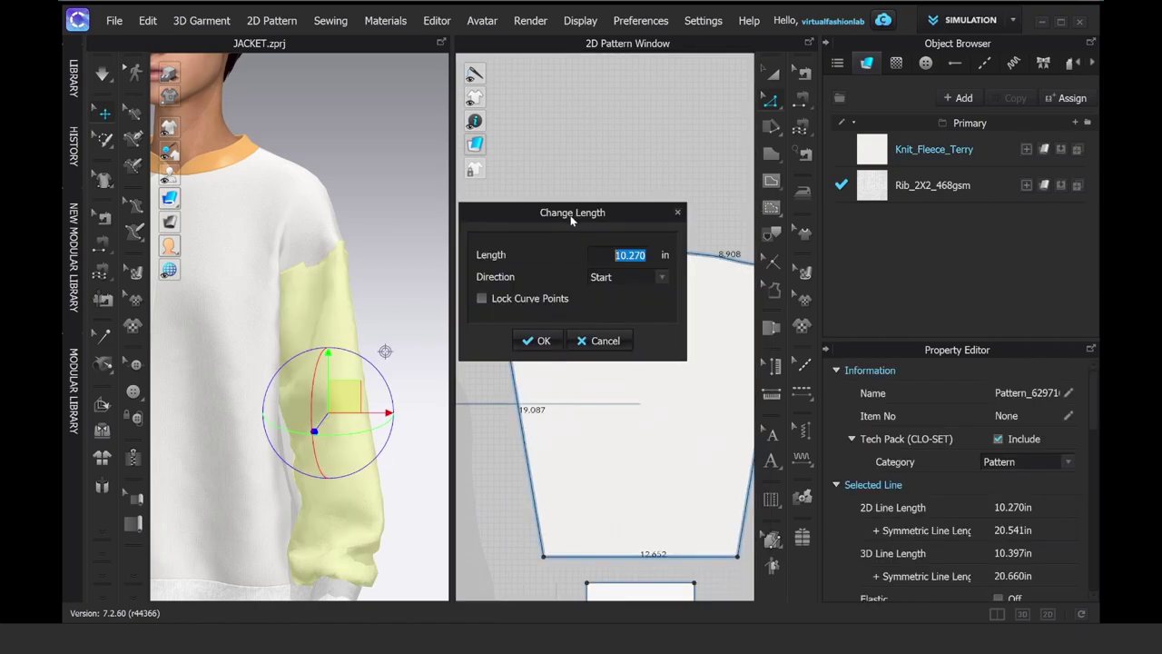
drag(569, 215, 821, 168)
text(11.25)
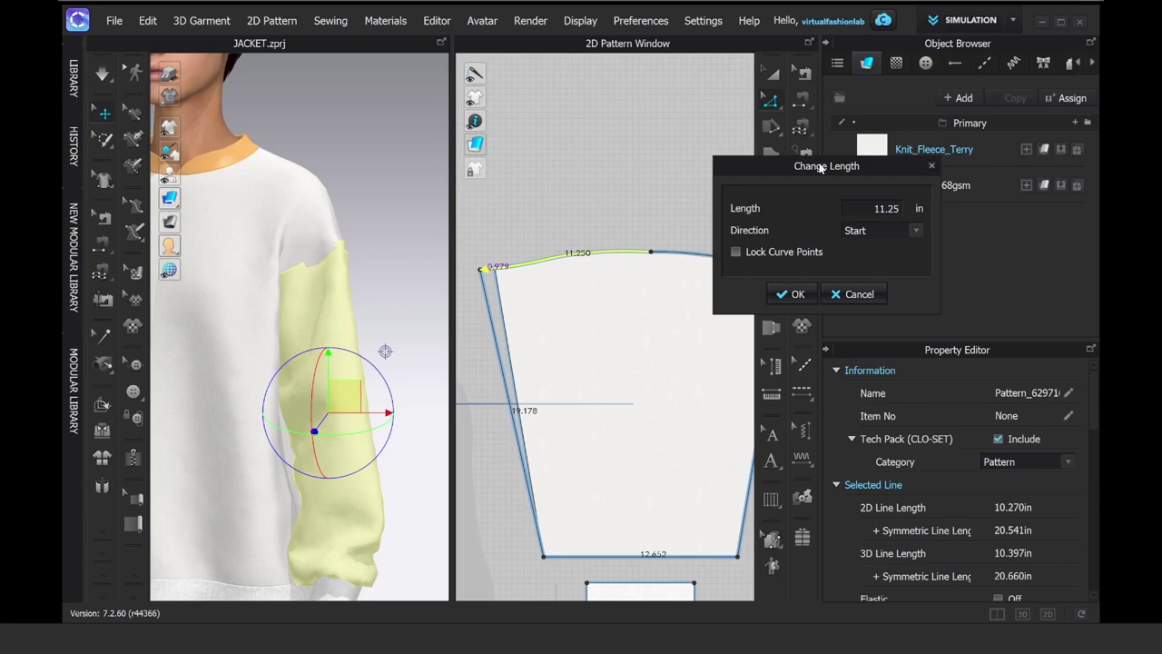
click(796, 297)
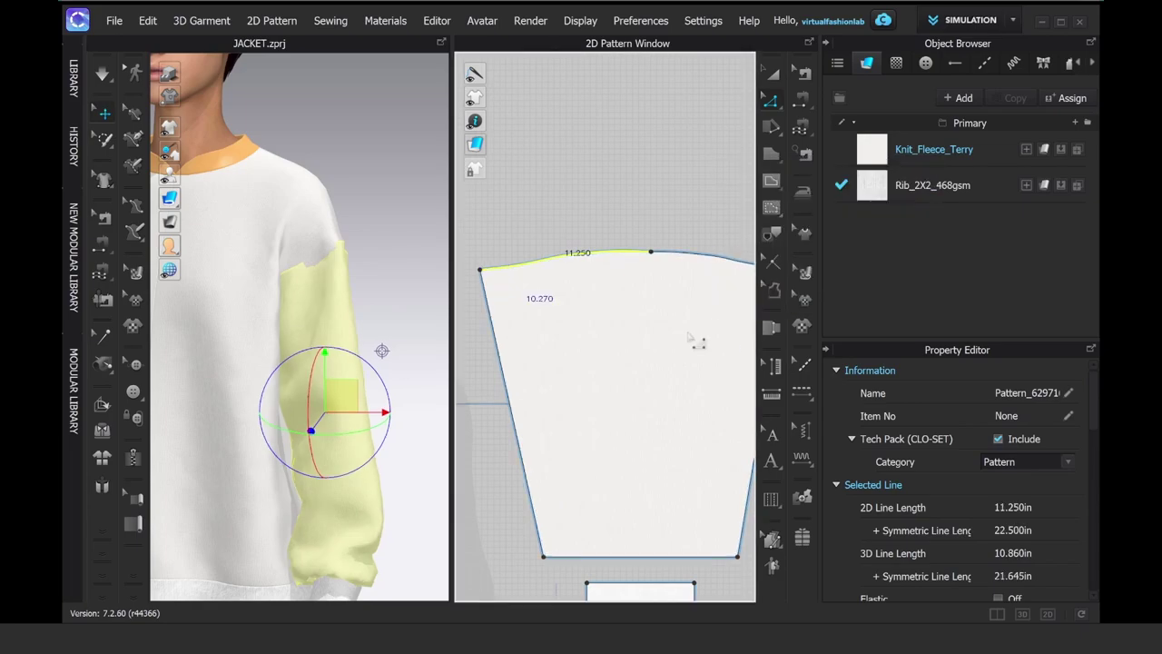
Step: Check the back sleeve cap seam and set that cap half's length to 10.15 in, with the direction set to End
middle_drag(712, 312, 585, 315)
click(802, 72)
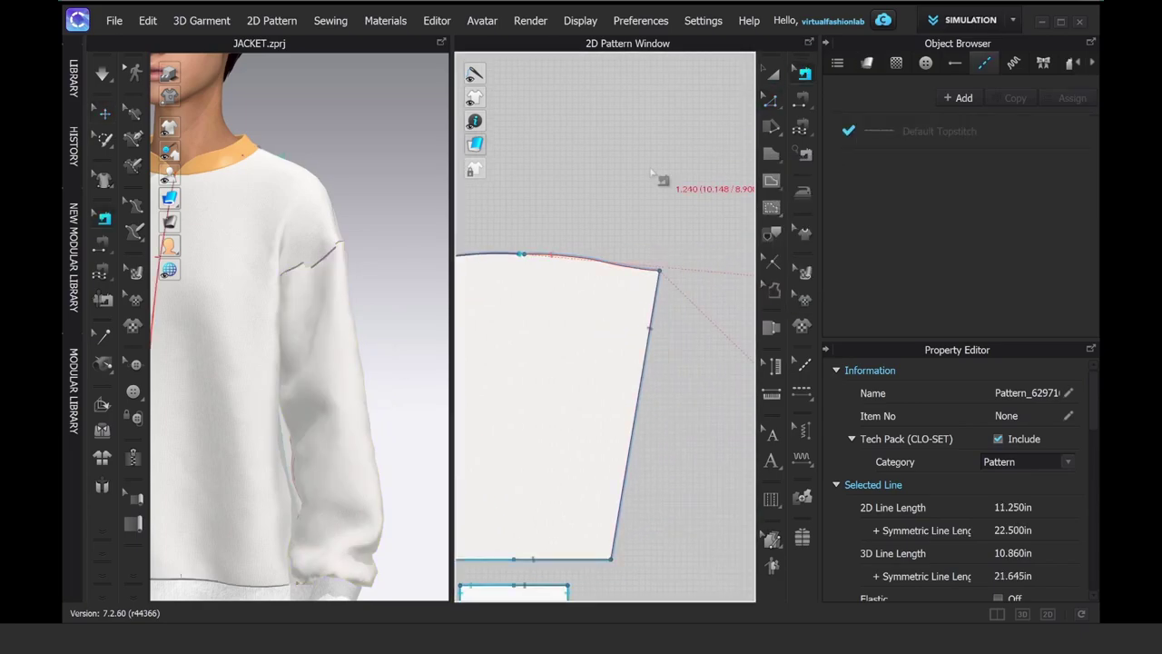
click(624, 264)
key(z)
right_click(609, 263)
click(661, 384)
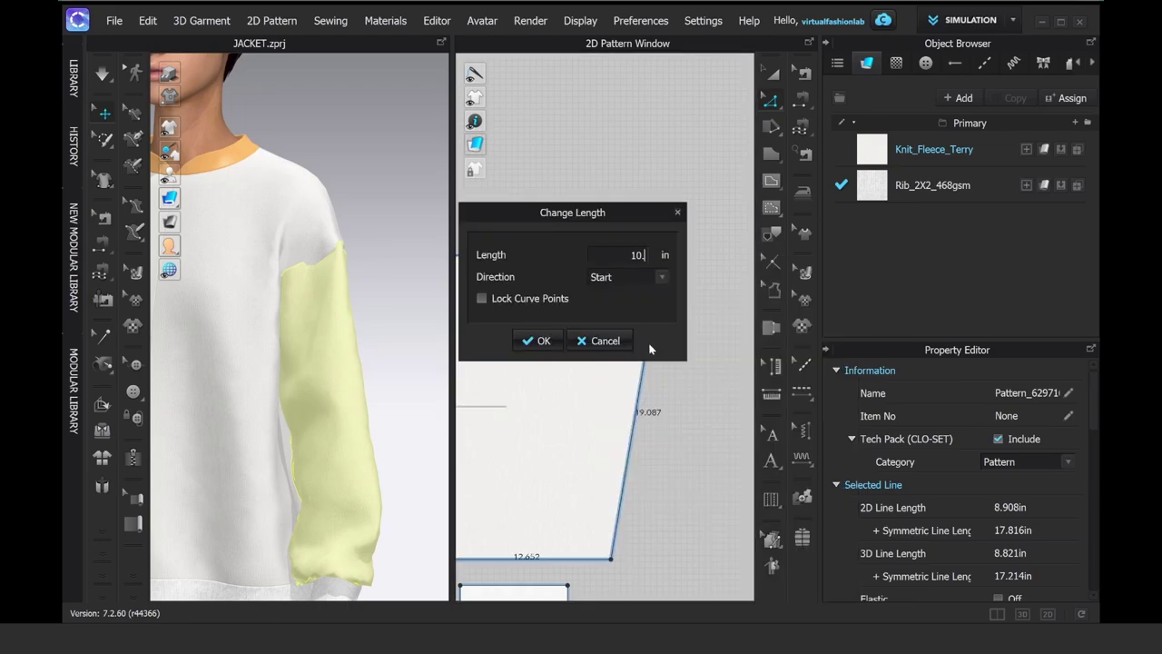
drag(574, 212, 800, 138)
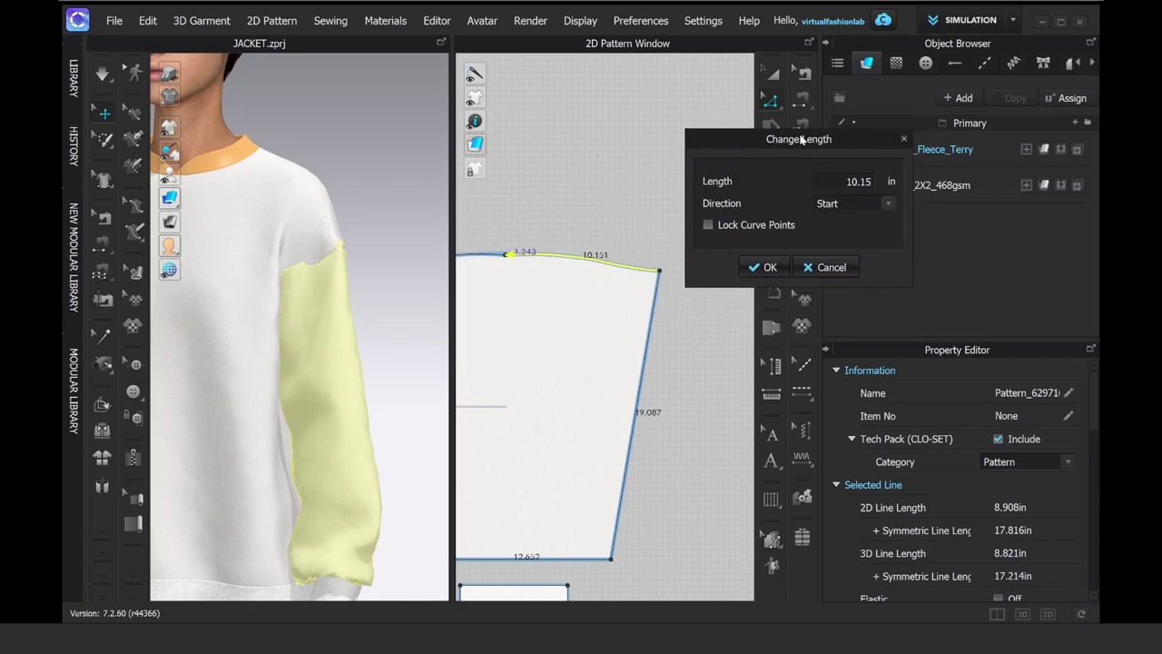
click(825, 202)
click(831, 241)
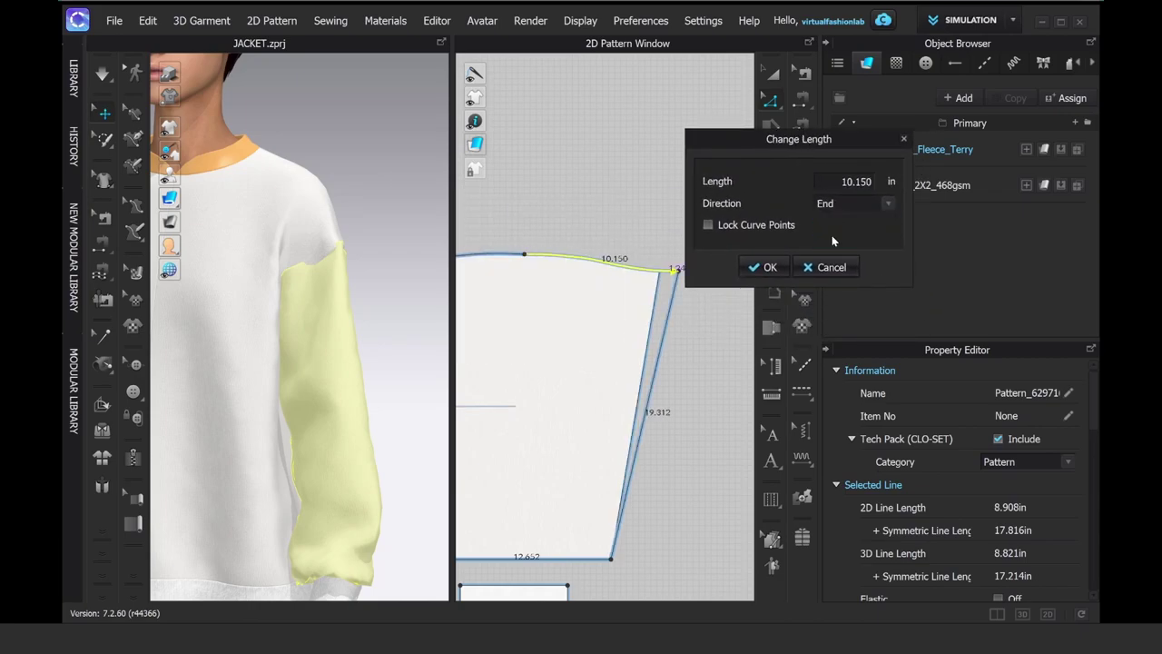
click(762, 268)
click(596, 207)
Step: Move the sleeve cap's top point up slightly
scroll(547, 262, up, 5)
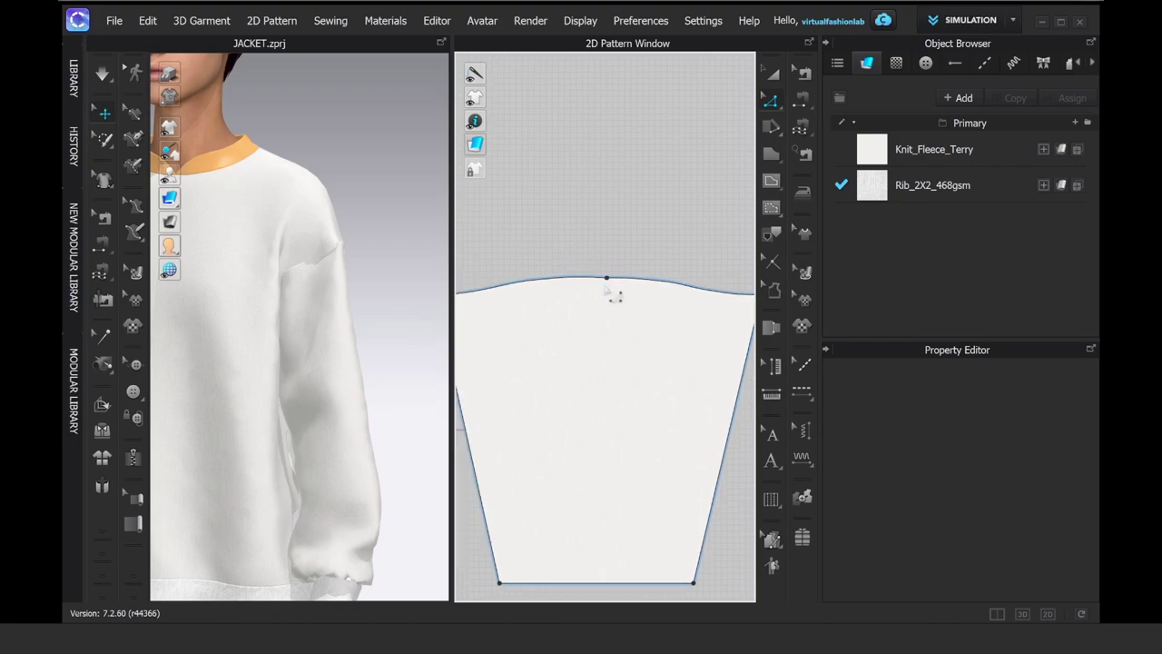
click(620, 246)
click(620, 225)
scroll(630, 217, down, 5)
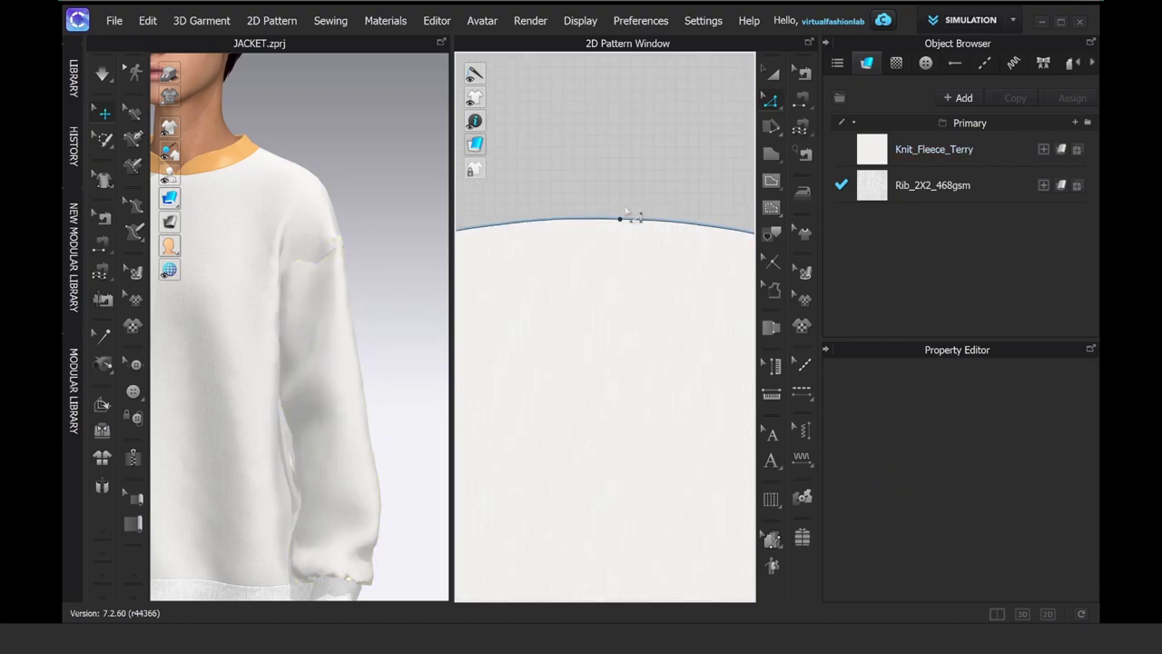
Step: Compare the seam lengths of both sleeve cap halves with their armholes using Edit Sewing
click(802, 73)
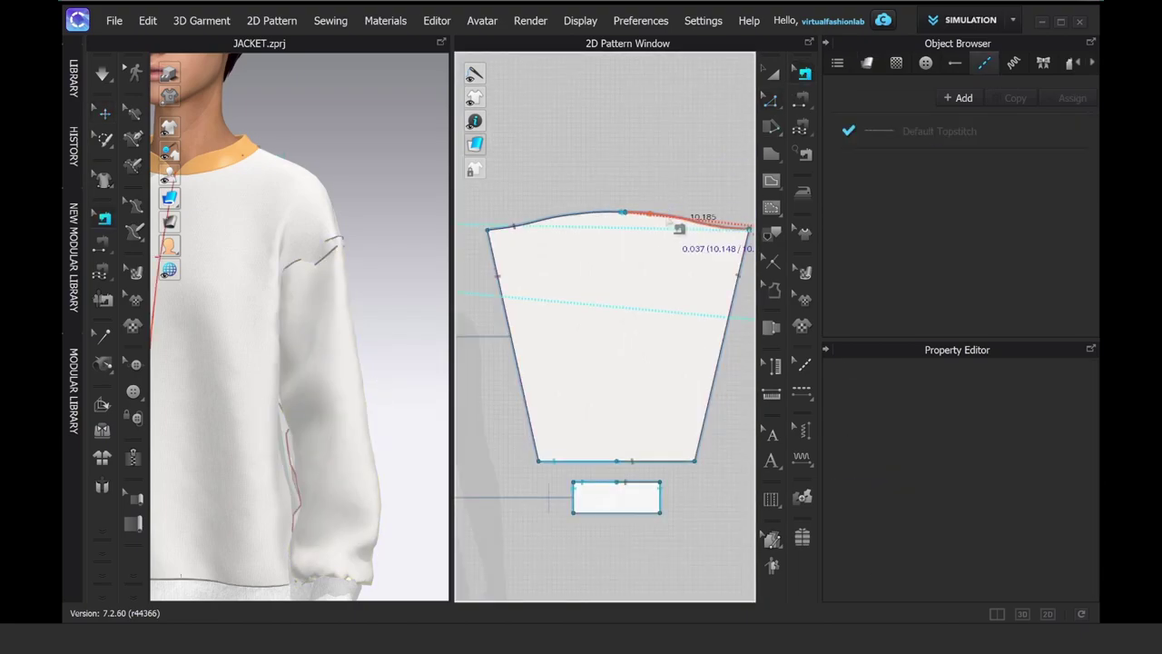
click(670, 217)
click(589, 216)
middle_drag(569, 204, 632, 240)
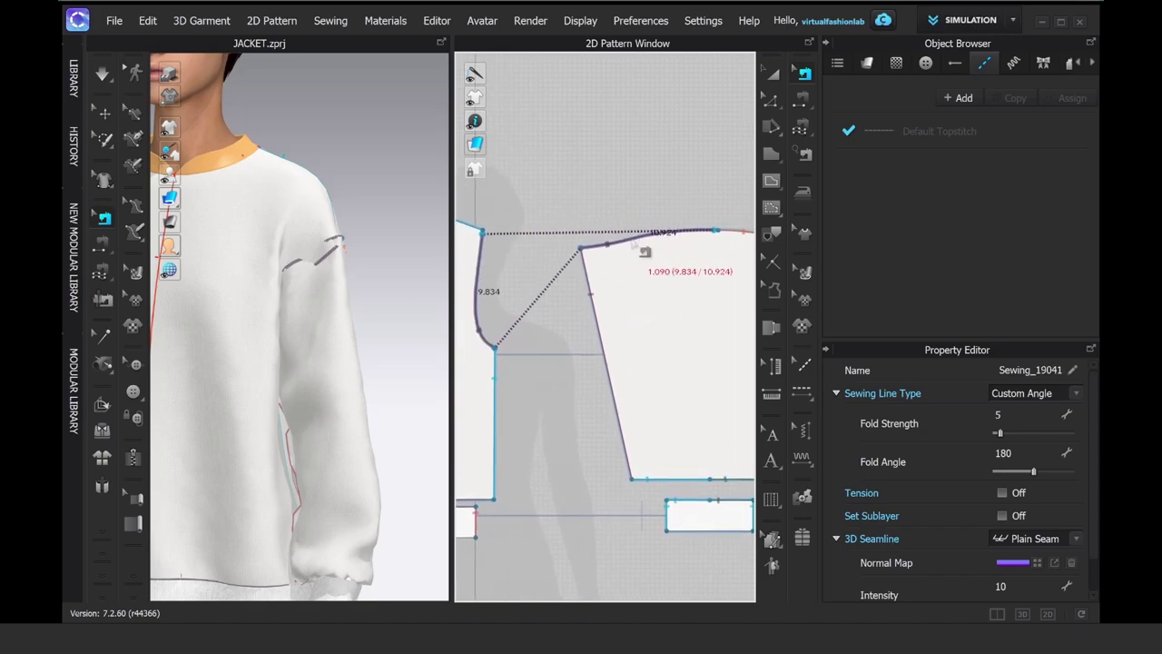
click(642, 251)
Step: Remove the short leftover seam at the front panel's shoulder tip and extend the armhole seam up to the shoulder point
scroll(509, 268, up, 6)
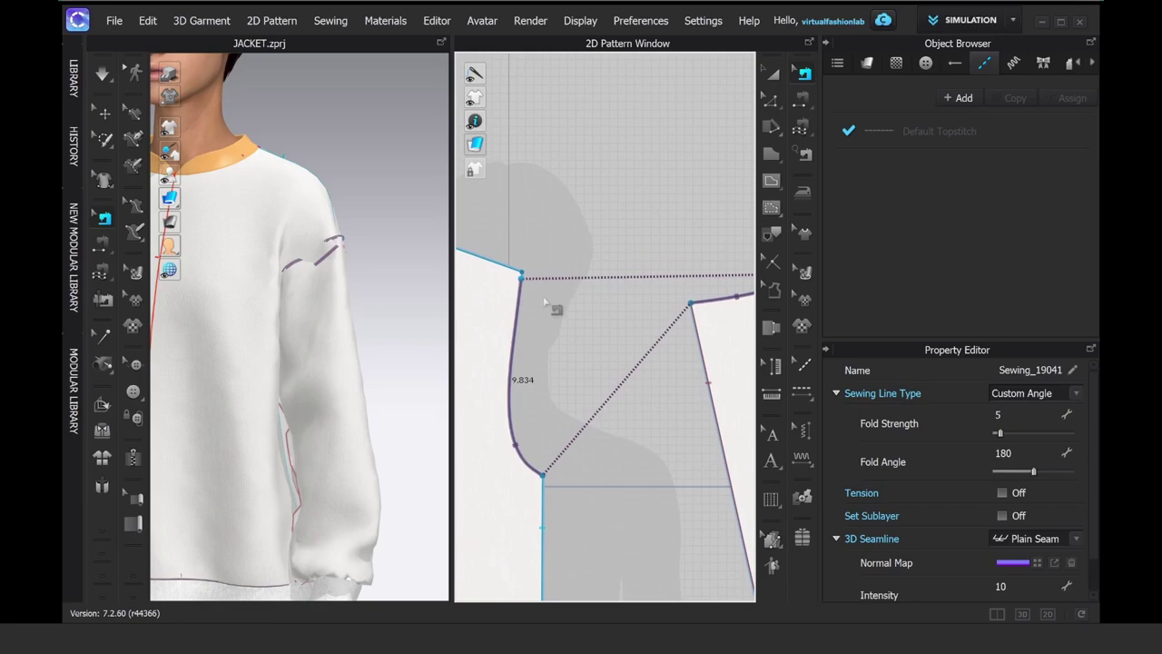
scroll(562, 280, down, 3)
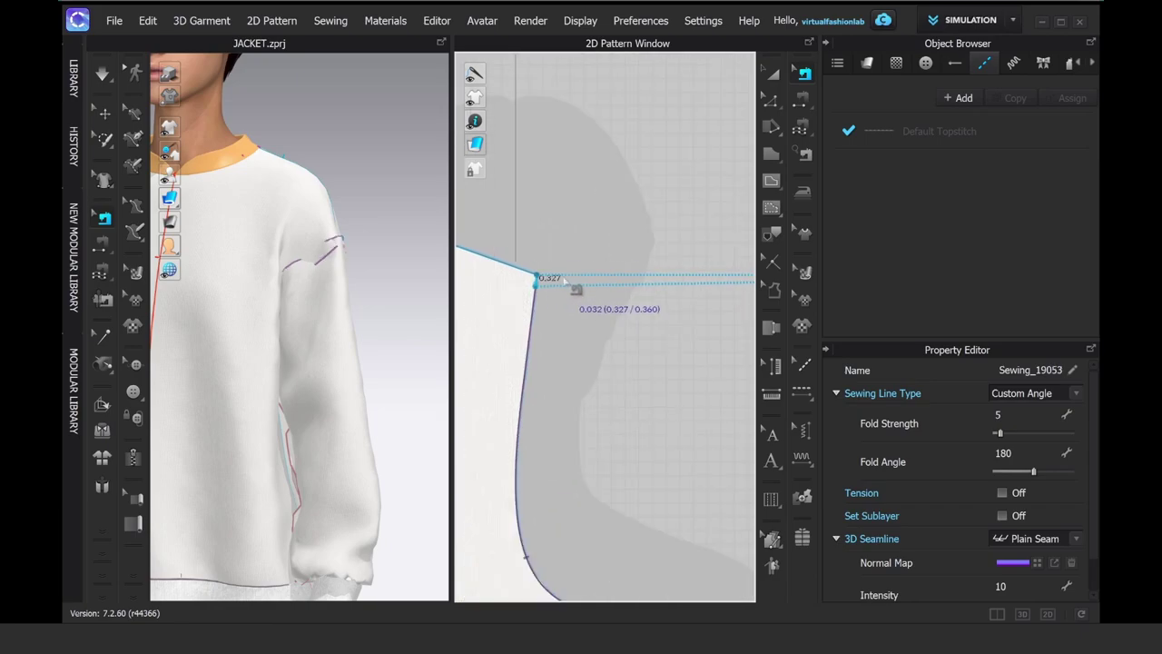
click(562, 279)
drag(535, 286, 537, 275)
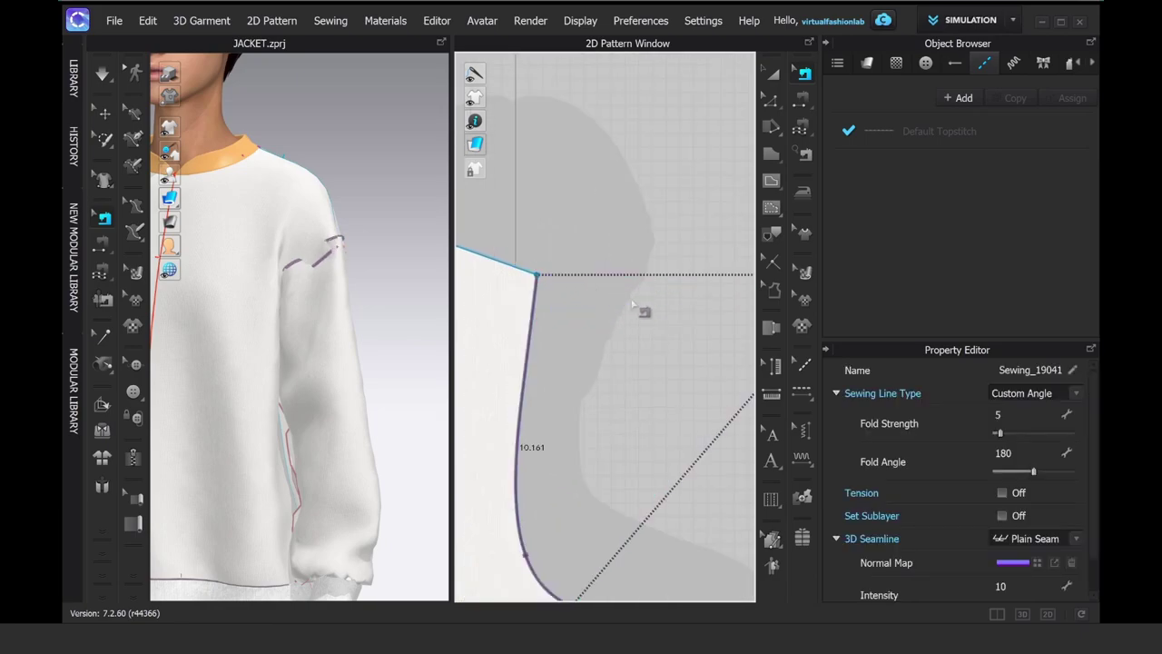
Step: Adjust the seam ends at the top of the sleeve cap so the front seam extends to meet the back seam
middle_drag(643, 303, 579, 293)
scroll(635, 298, down, 5)
scroll(661, 309, up, 5)
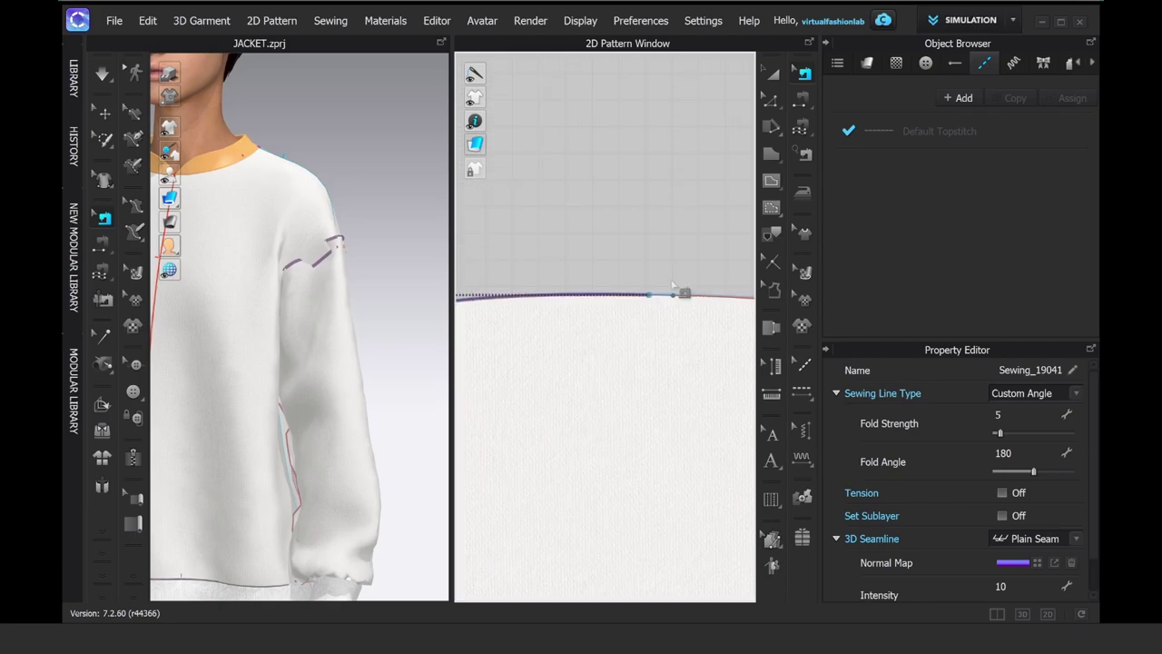
click(673, 297)
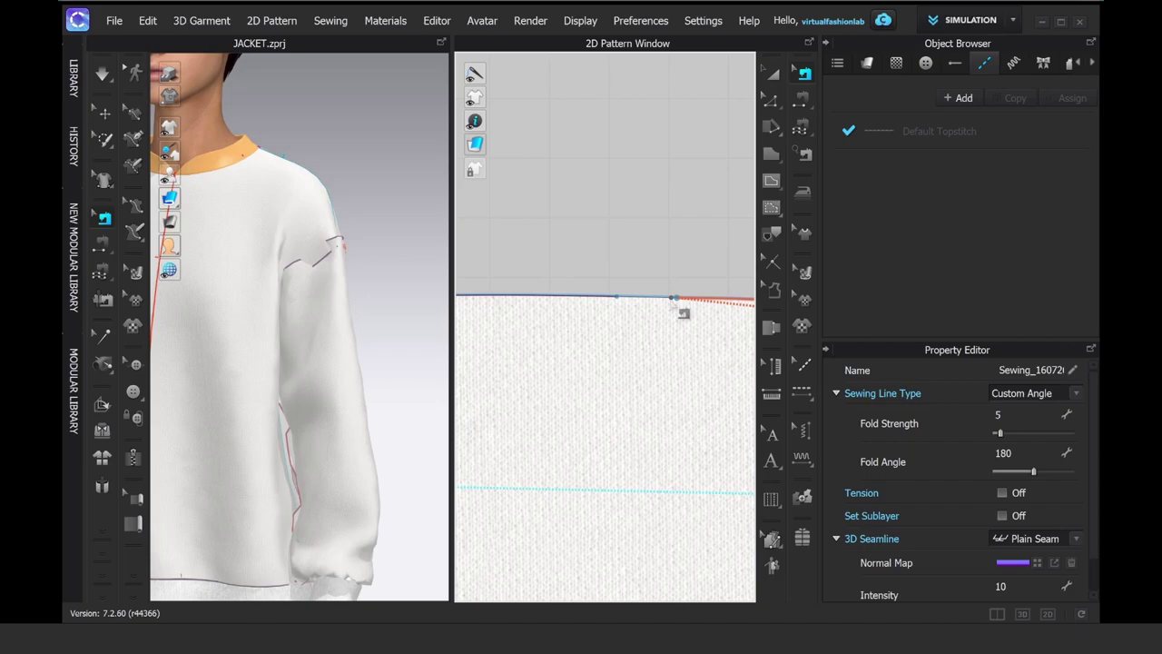
drag(558, 294, 685, 296)
scroll(697, 227, down, 3)
scroll(697, 227, down, 5)
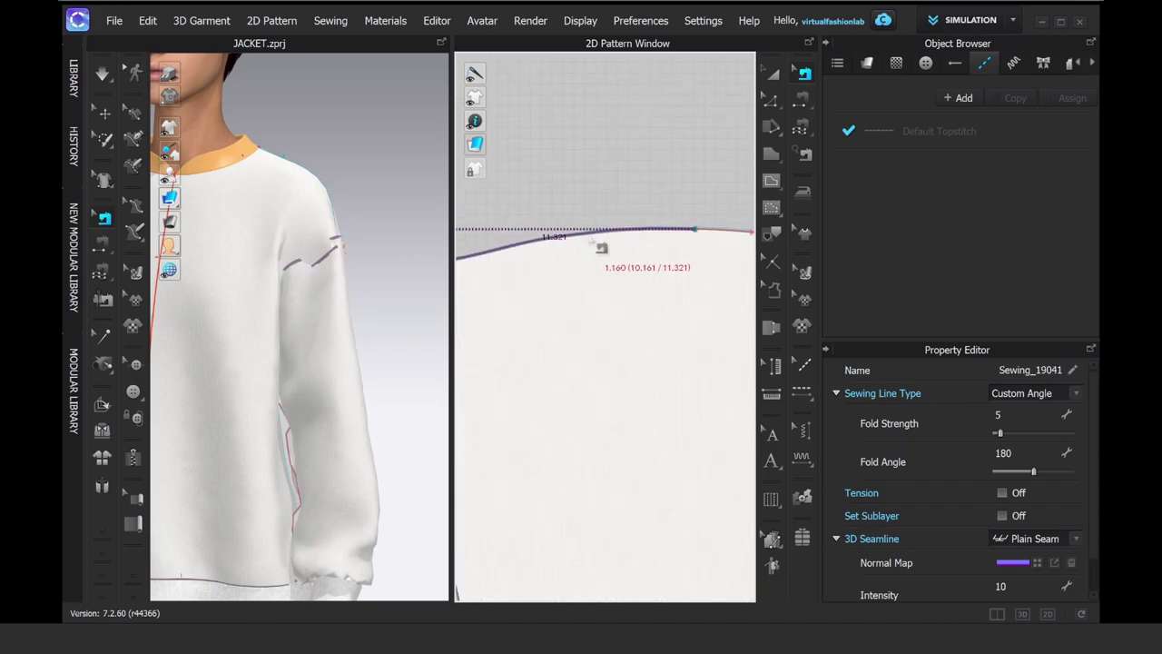
scroll(600, 247, down, 3)
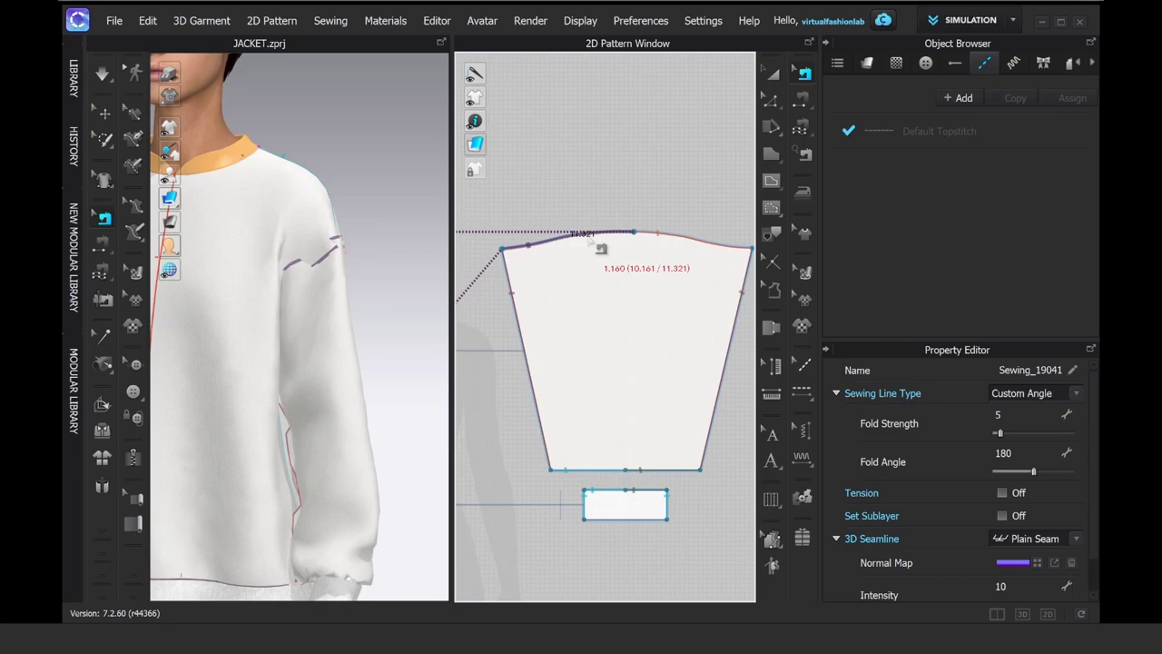
Step: Set the length of the sleeve cap's front half to 10.15 in, with the direction kept at Start
click(768, 100)
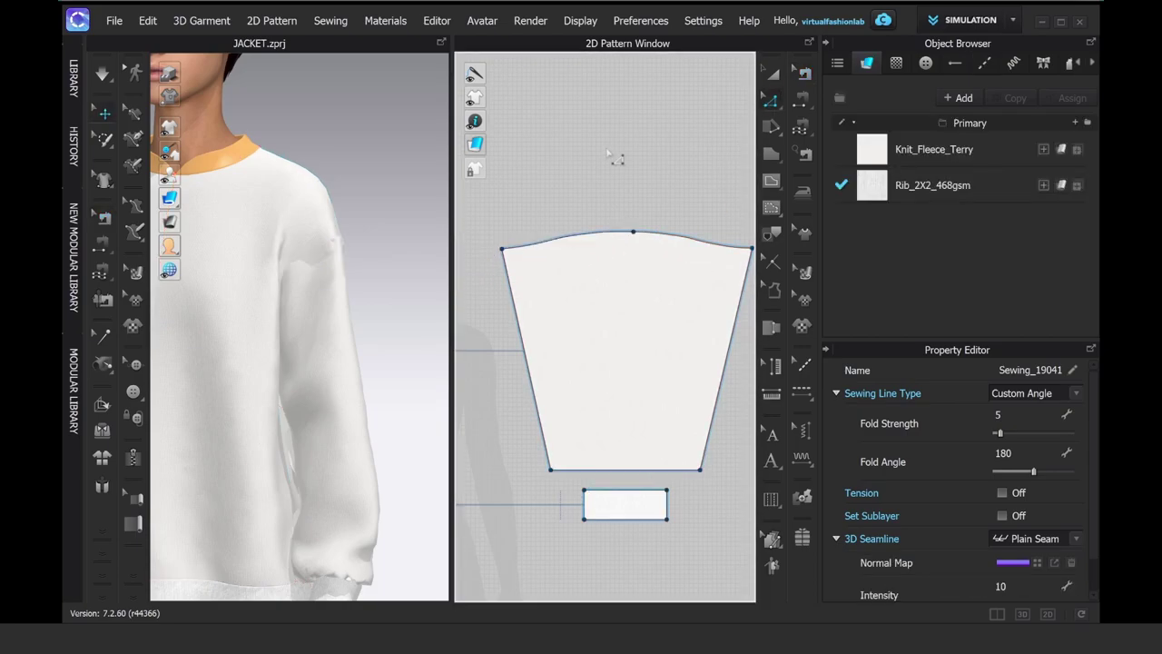
right_click(581, 247)
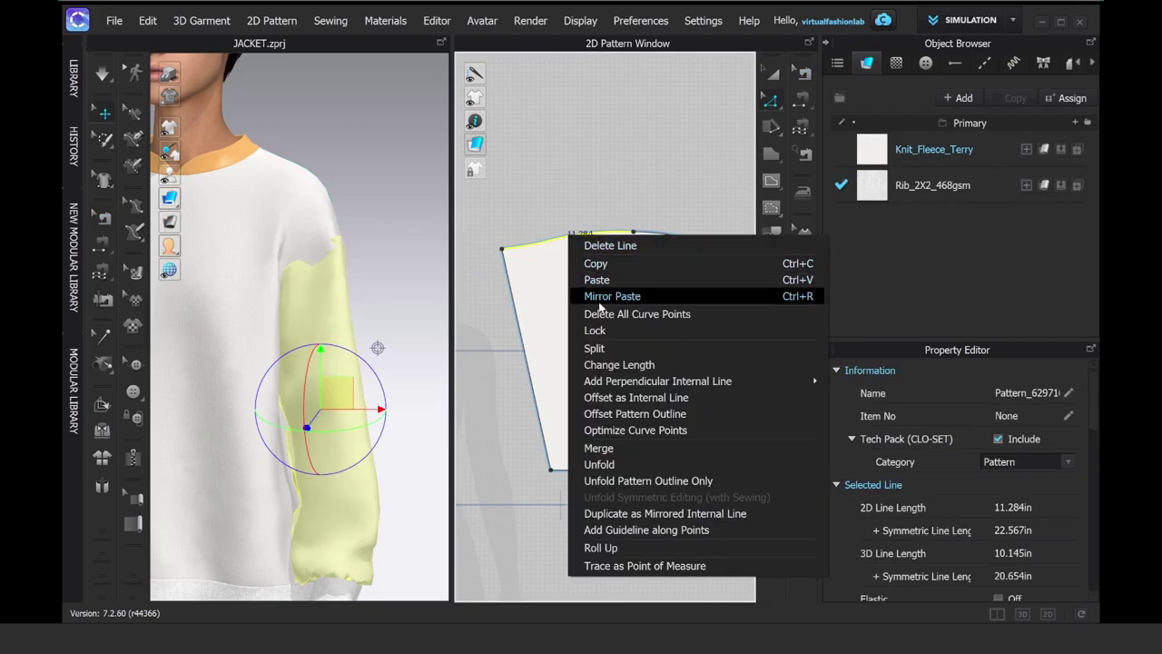
click(596, 361)
drag(611, 212, 855, 138)
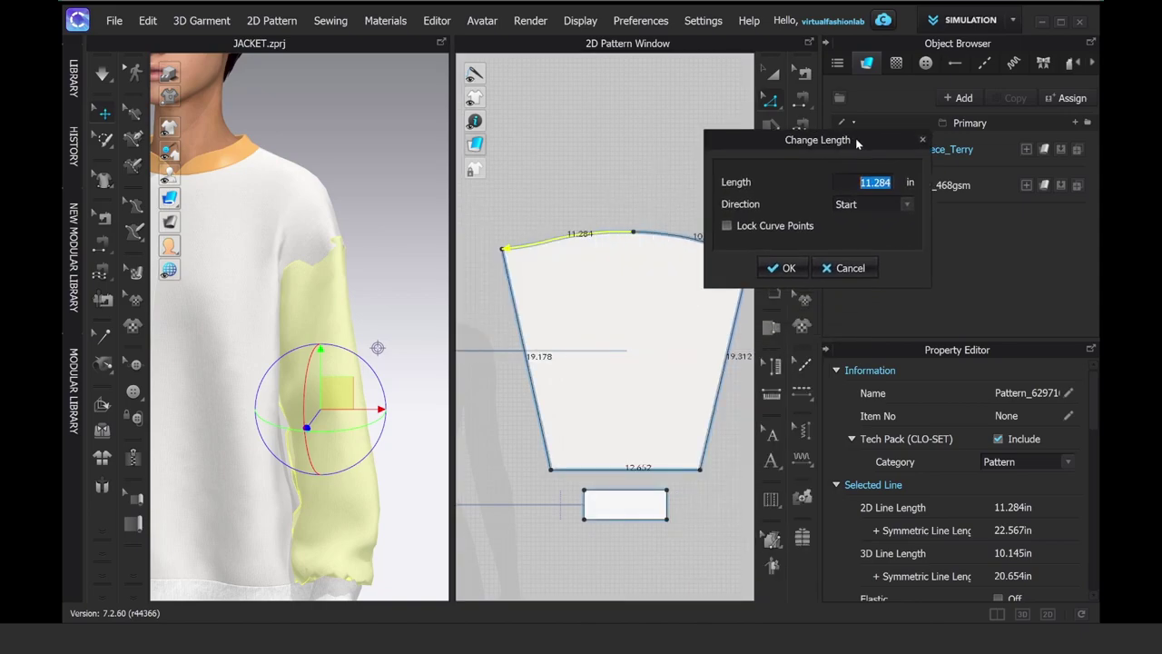
text(10)
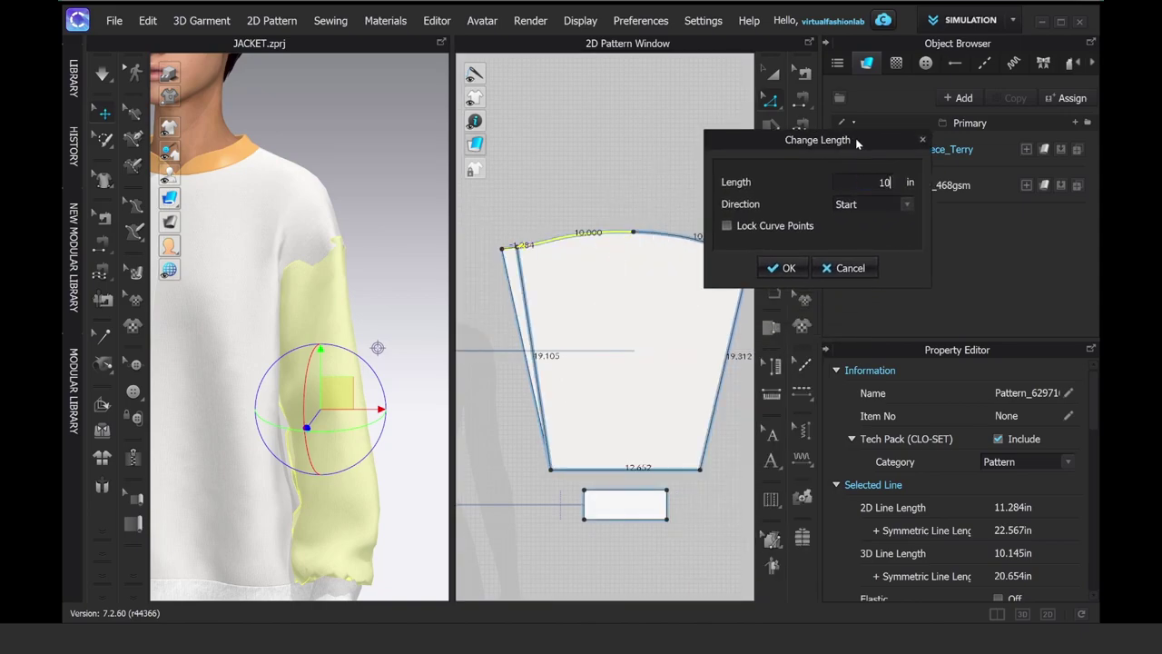
text(.15)
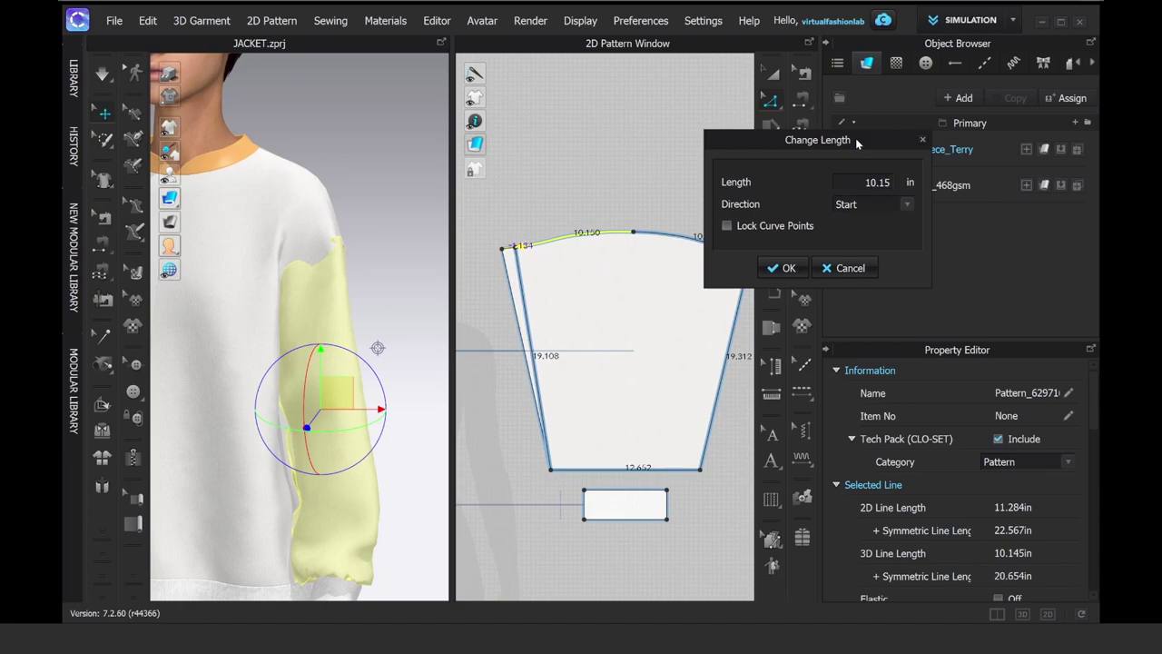
key(Return)
Step: Recheck the front and back sleeve cap seams against the armhole lengths in Edit Sewing
click(804, 75)
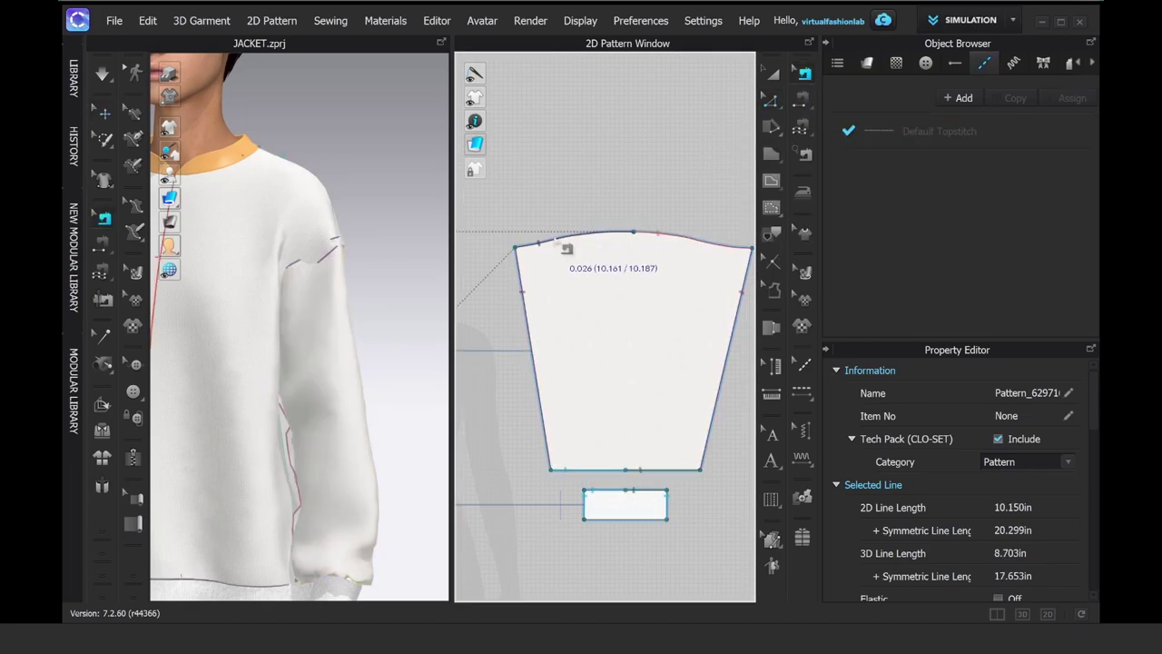
click(555, 241)
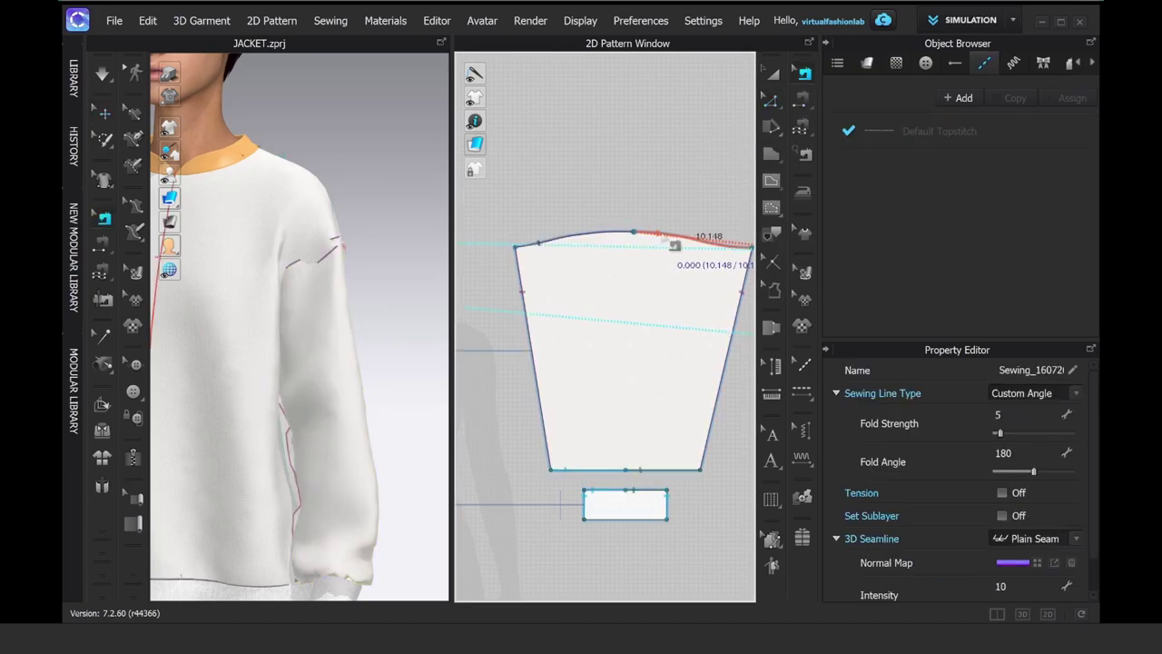
key(a)
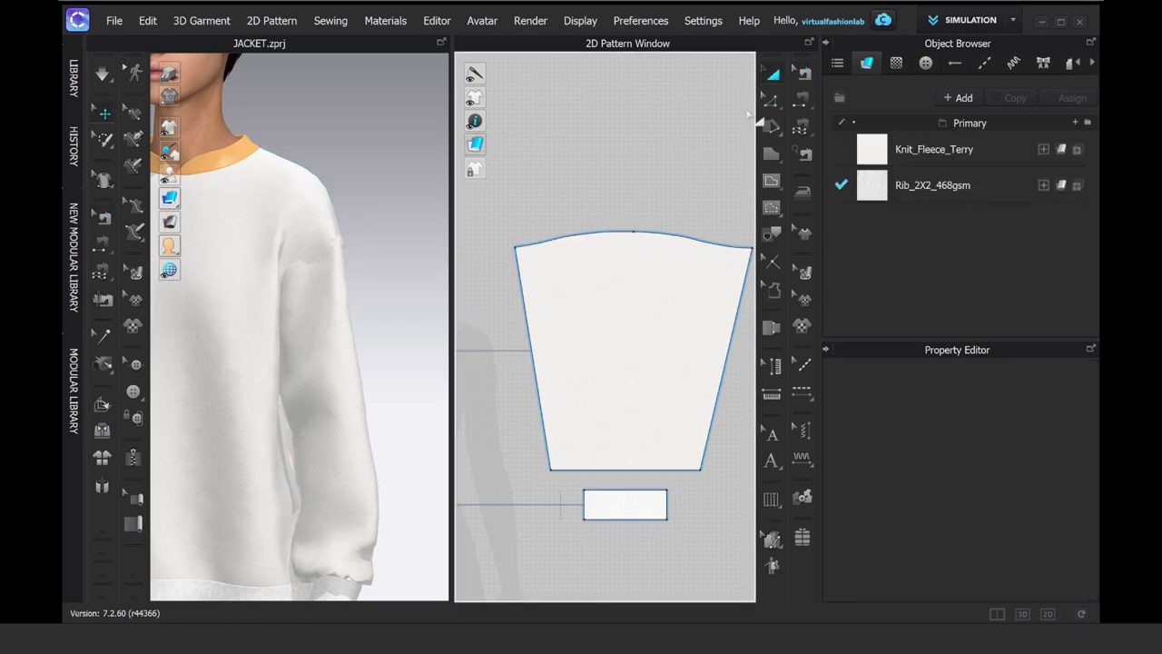
Step: Select the whole sleeve cap line with its points and nudge it toward the front side to center it over the sleeve
scroll(636, 184, down, 3)
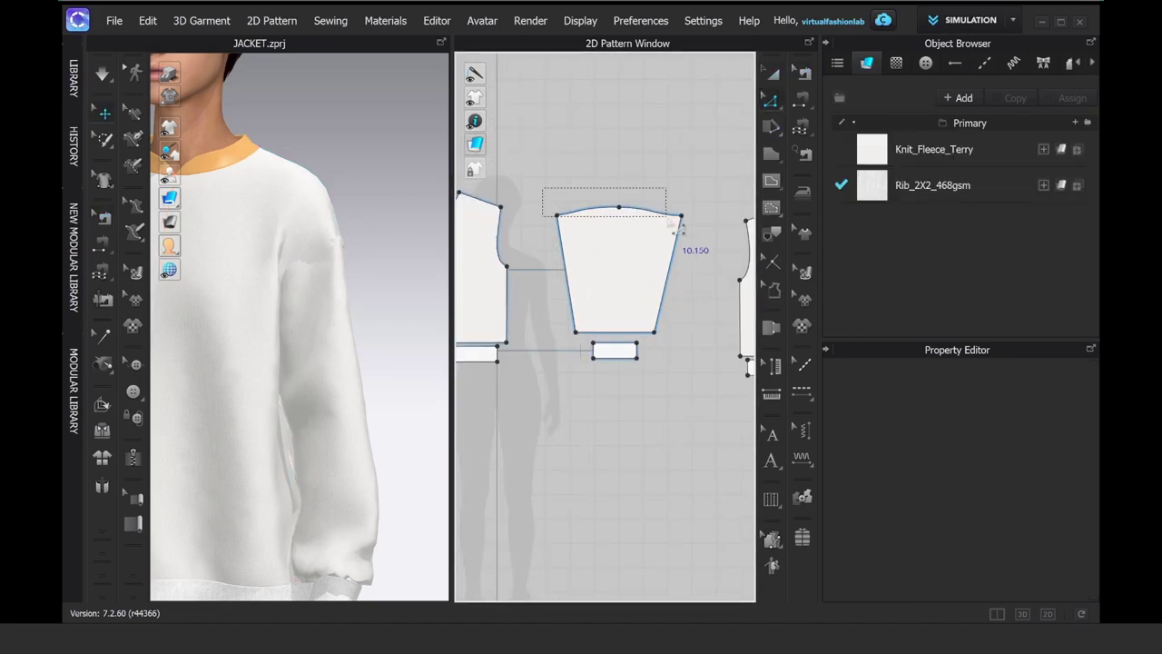
click(674, 222)
key(Left)
key(Left)
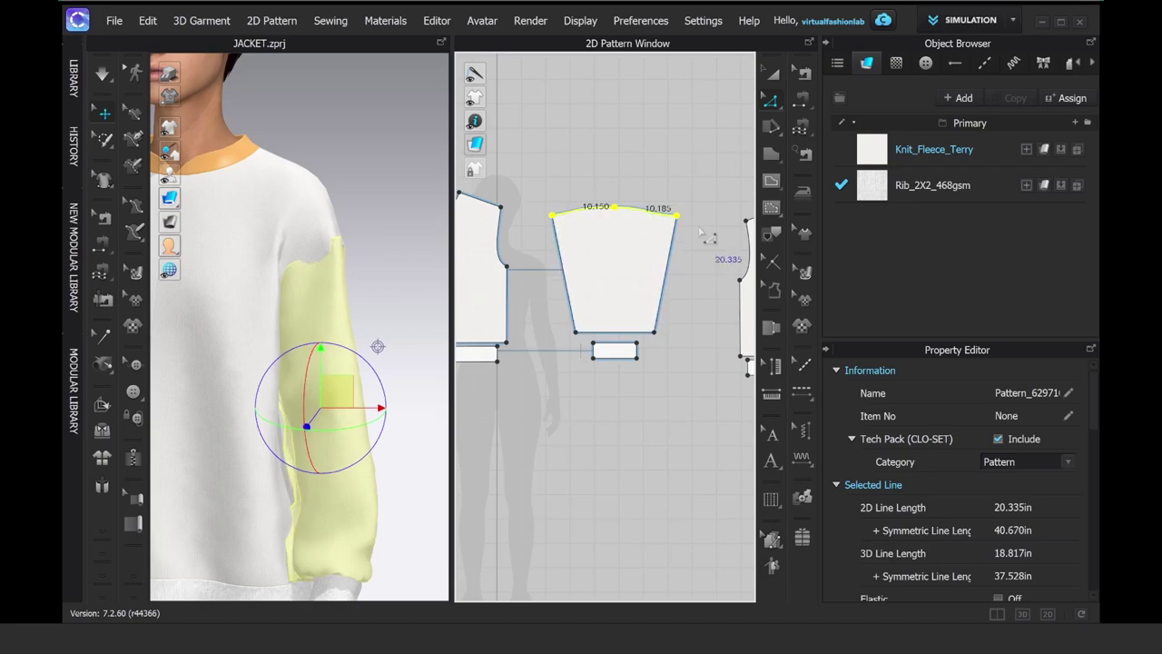
click(703, 185)
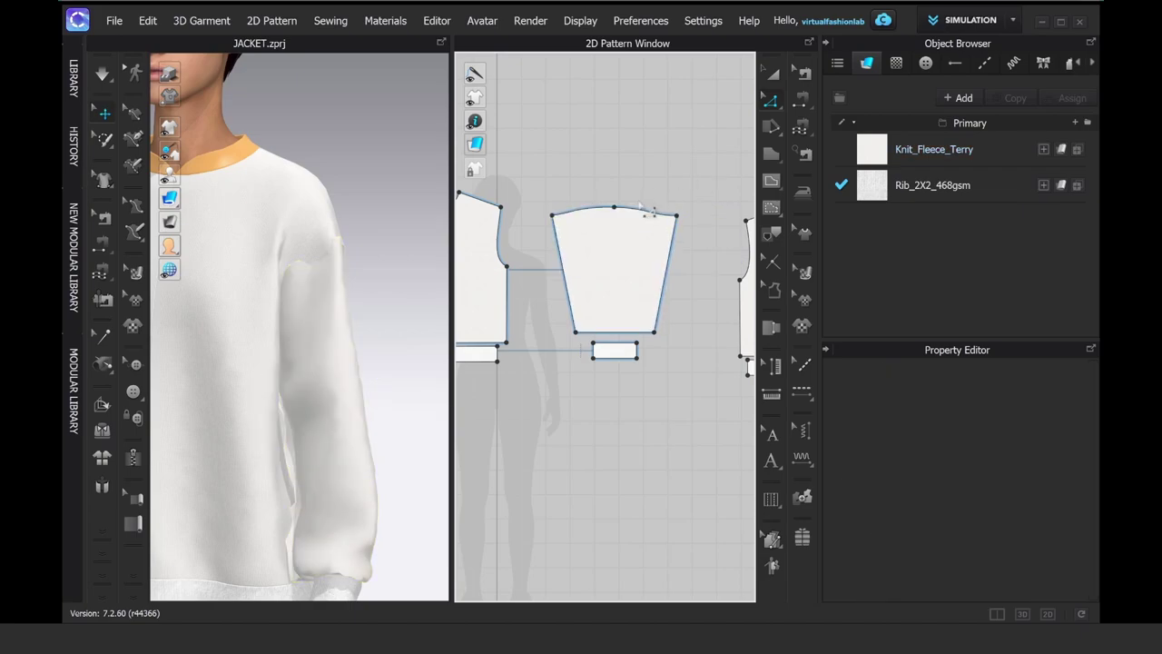
Step: Shift the sleeve cap's top point slightly up and sideways, and convert it to a curve point
scroll(646, 210, up, 5)
scroll(591, 252, down, 3)
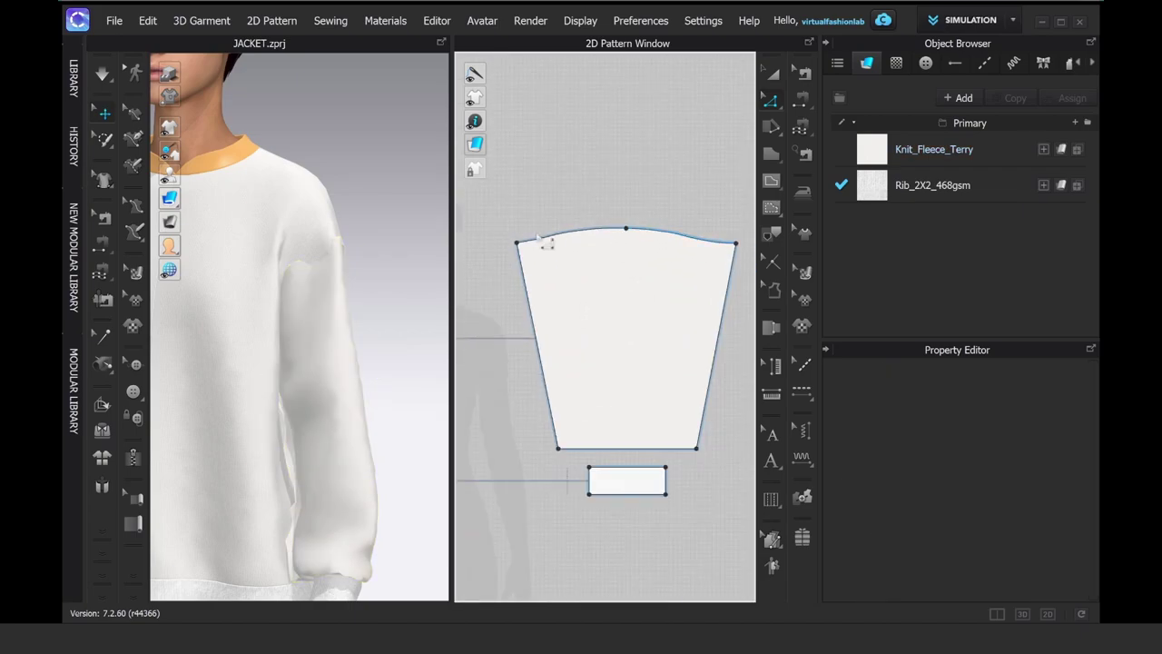
scroll(363, 308, down, 3)
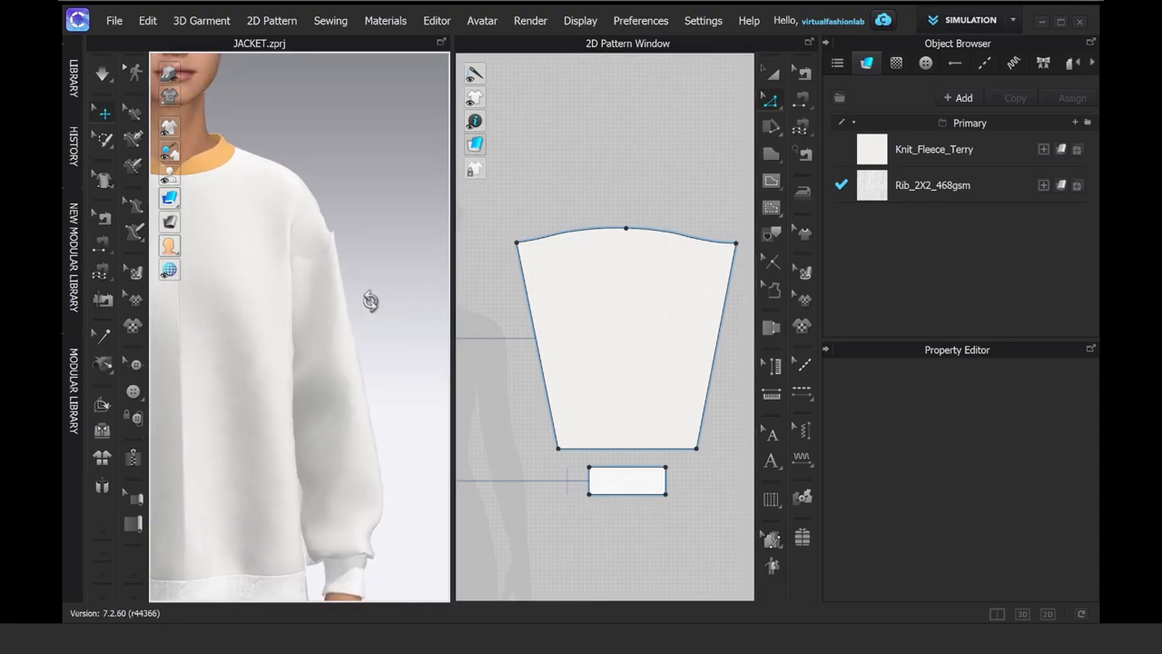
scroll(374, 312, down, 2)
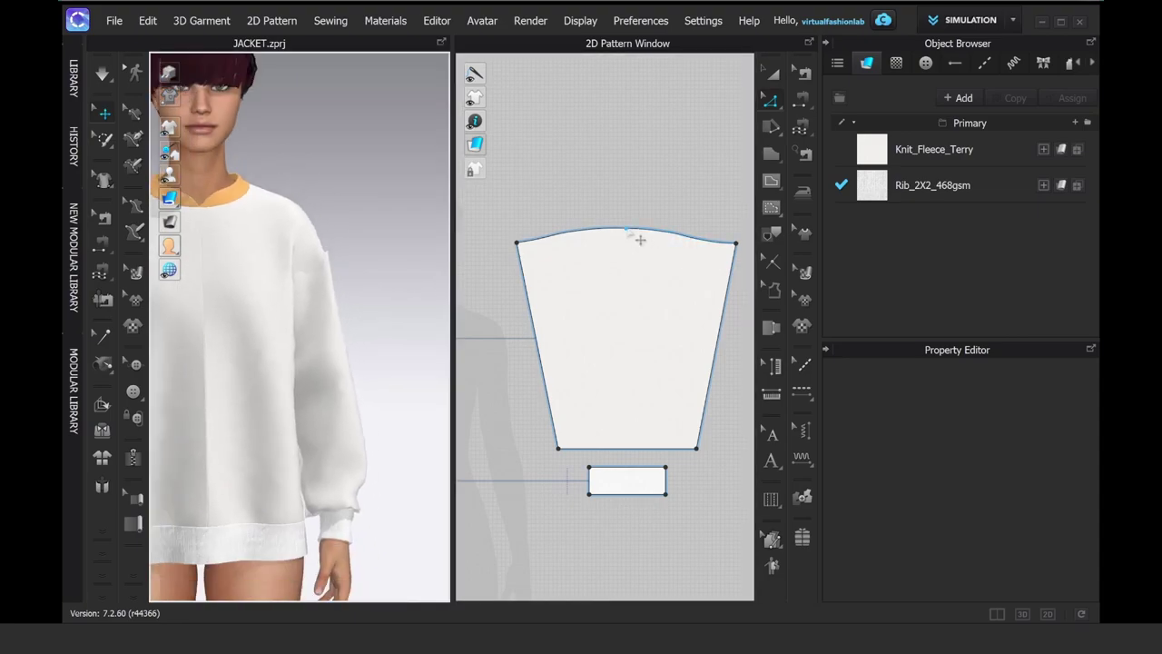
click(640, 238)
click(649, 211)
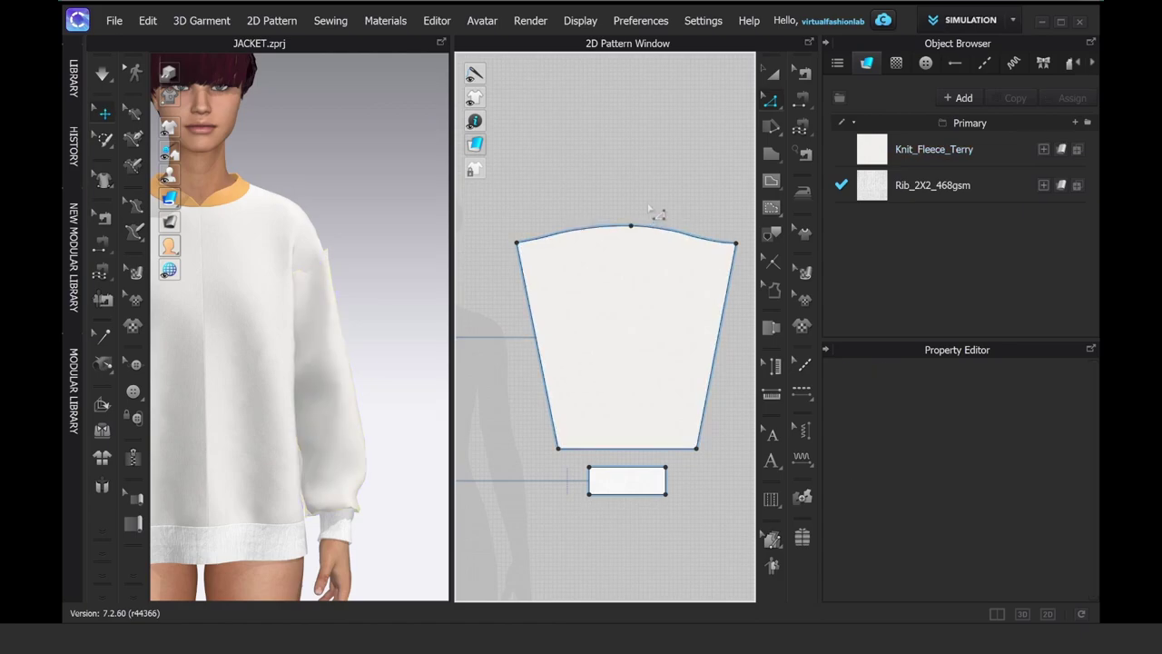
right_click(647, 237)
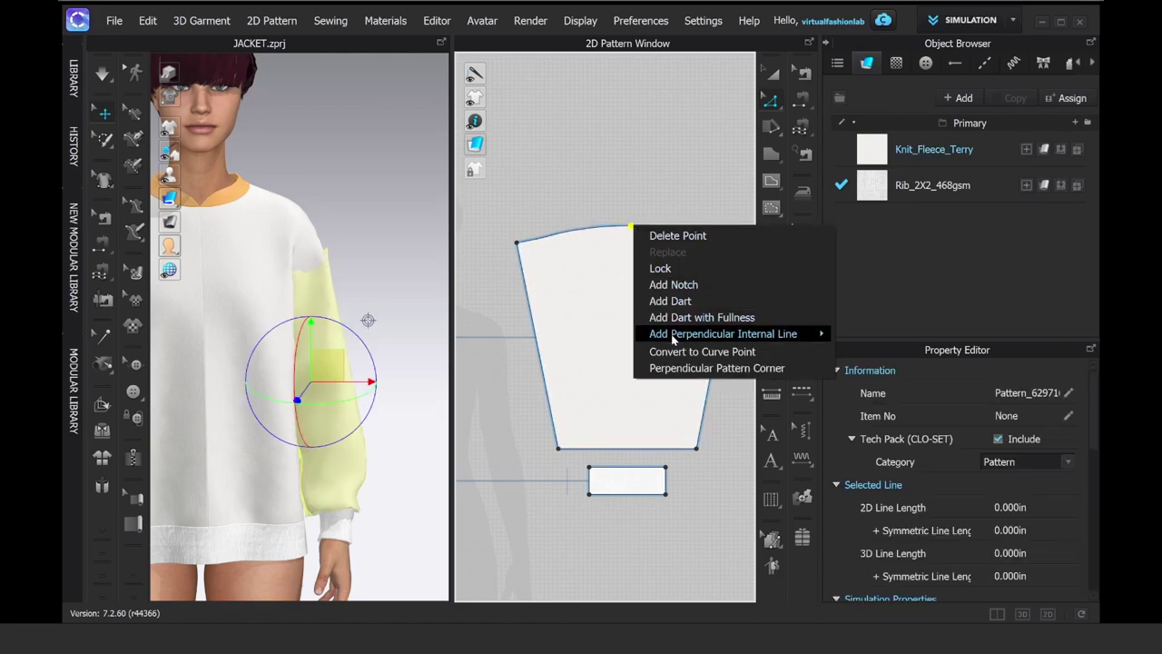
click(663, 300)
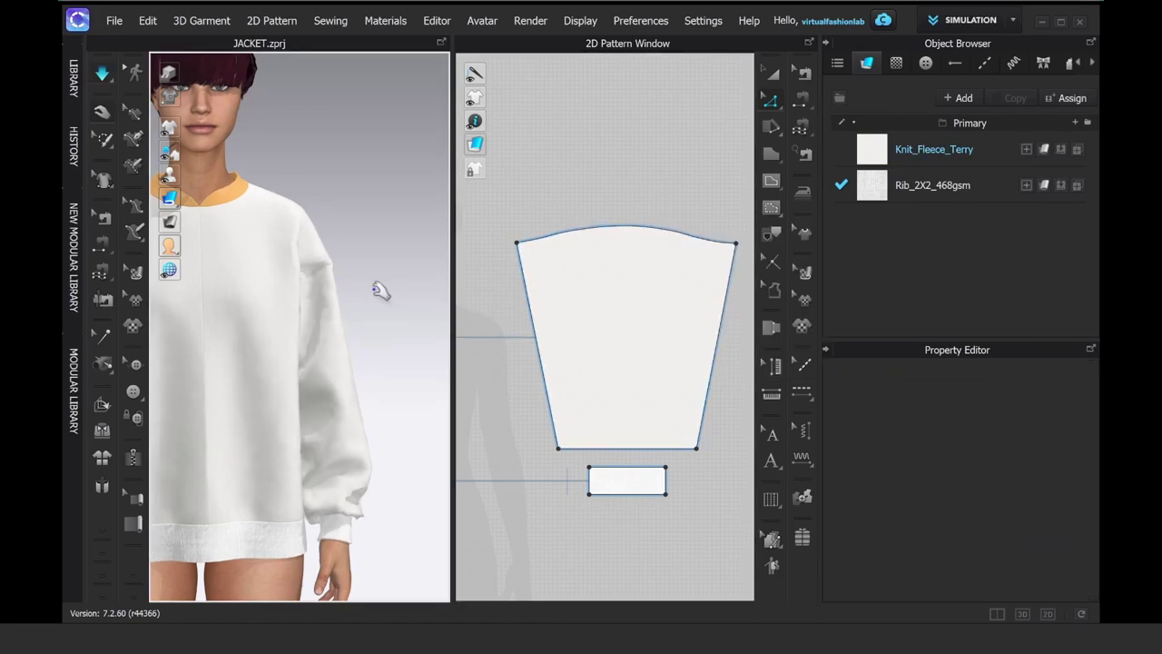
Step: Simulate the garment and tug the sleeve in 3D to settle the reshaped cap
click(336, 328)
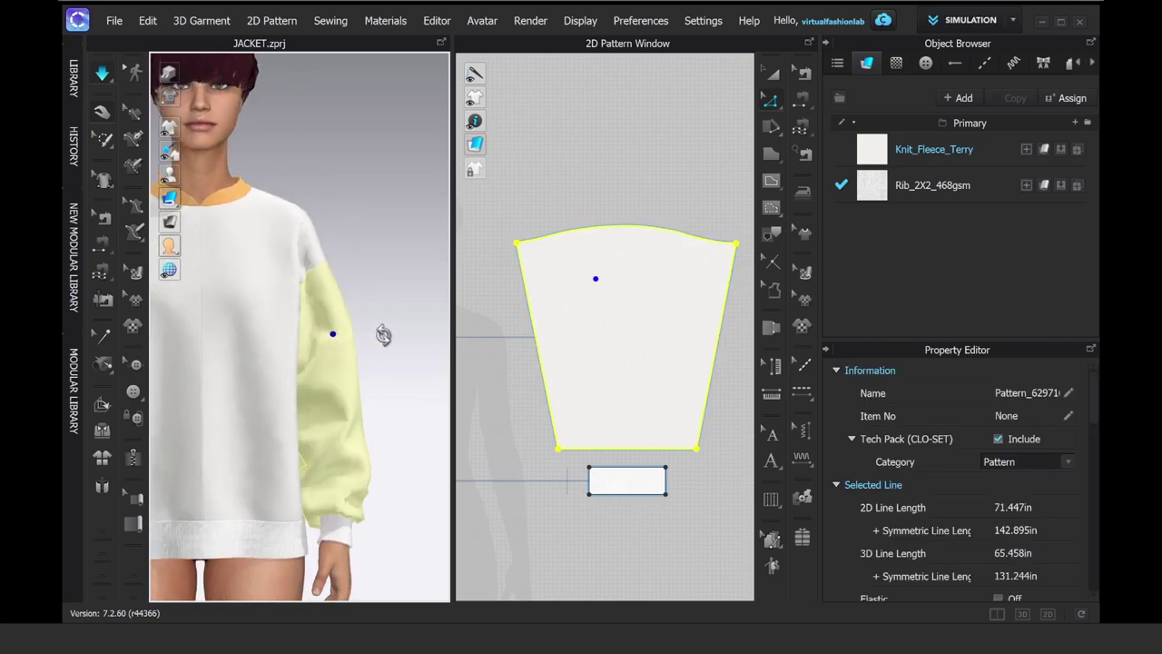
right_drag(336, 368, 417, 357)
Step: Apply the FV2_01_A.pos pose from the Female_V2 avatar library, keeping Pose Only, Full Body and Maintain Current Shoe Pose
click(66, 61)
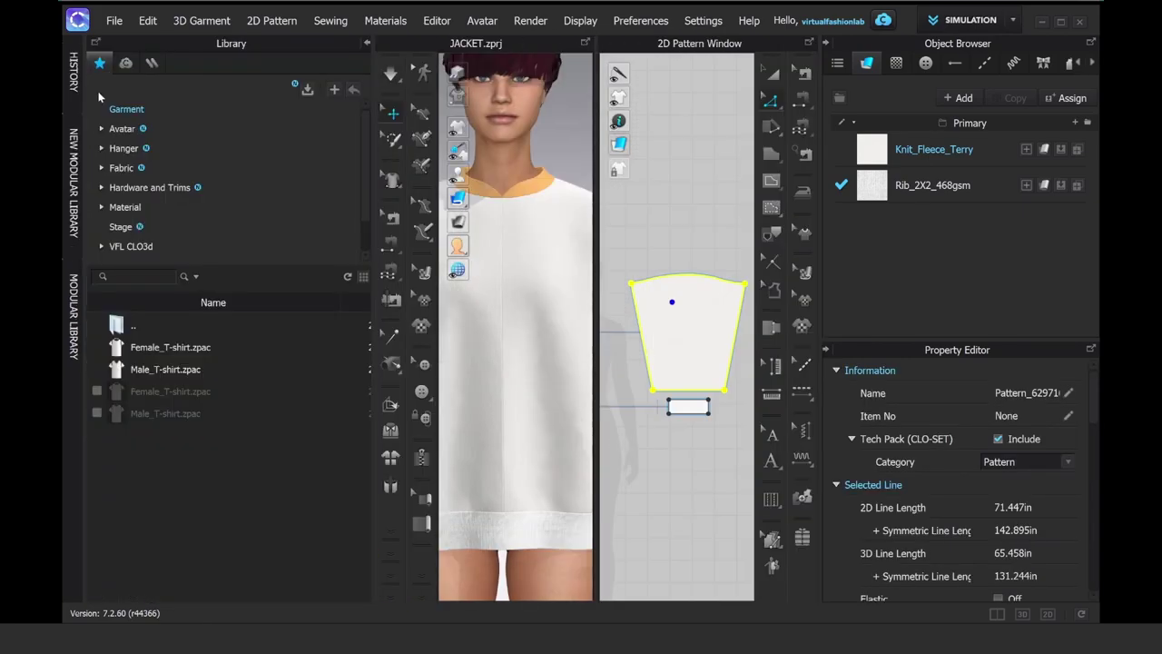
click(114, 126)
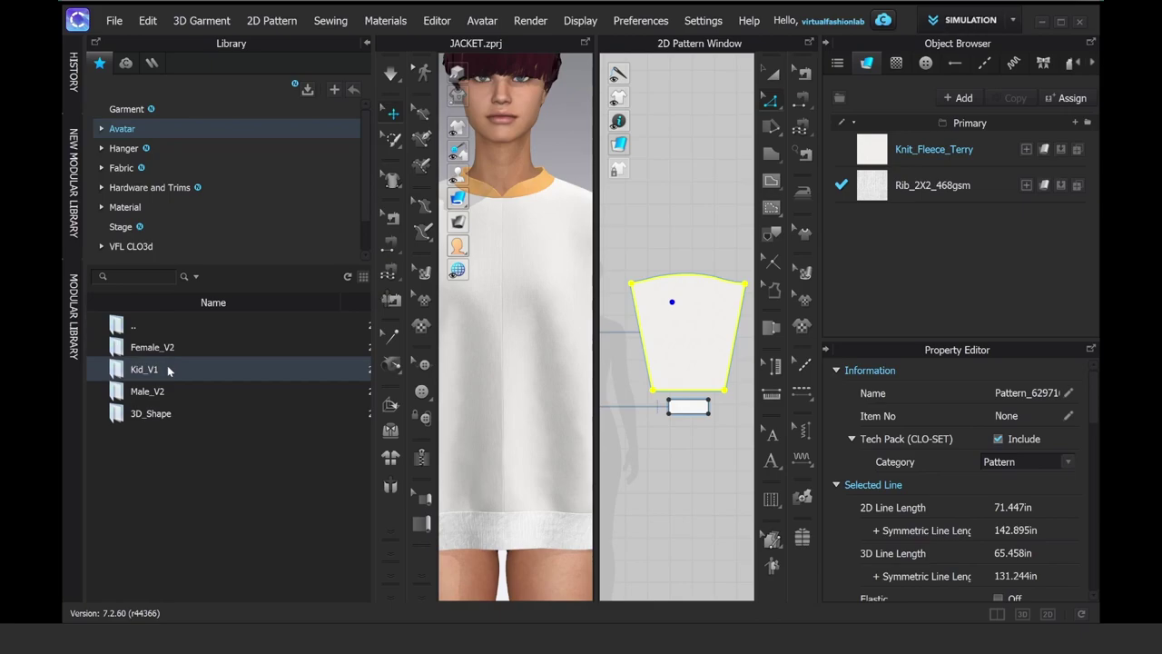
double_click(168, 347)
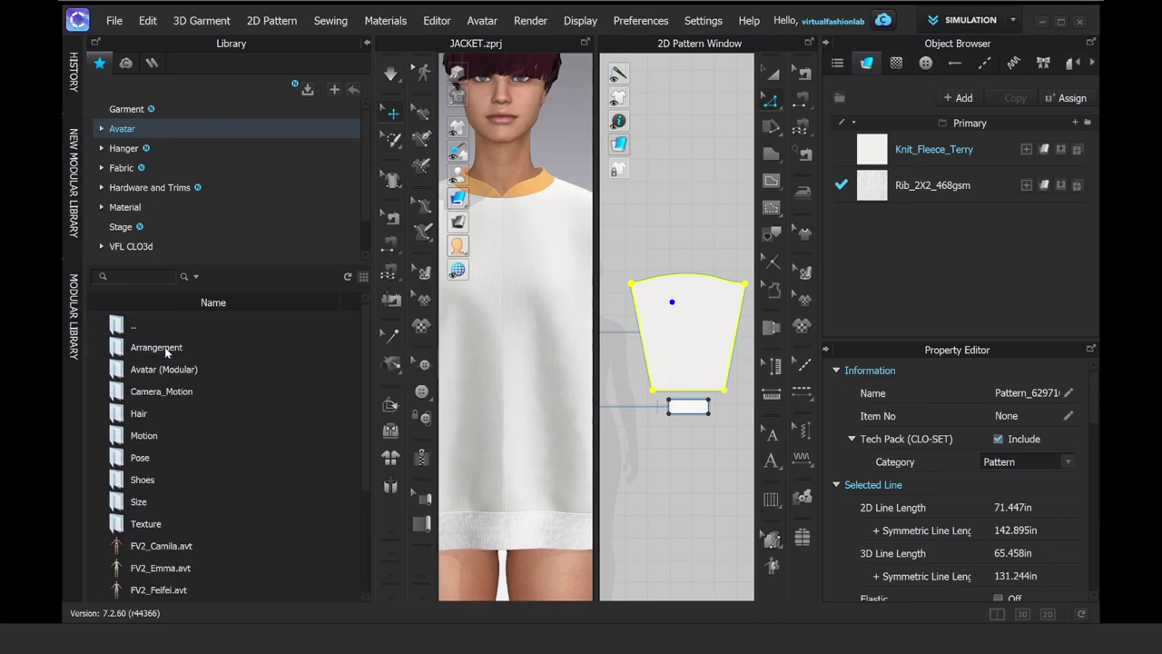
double_click(166, 458)
double_click(172, 395)
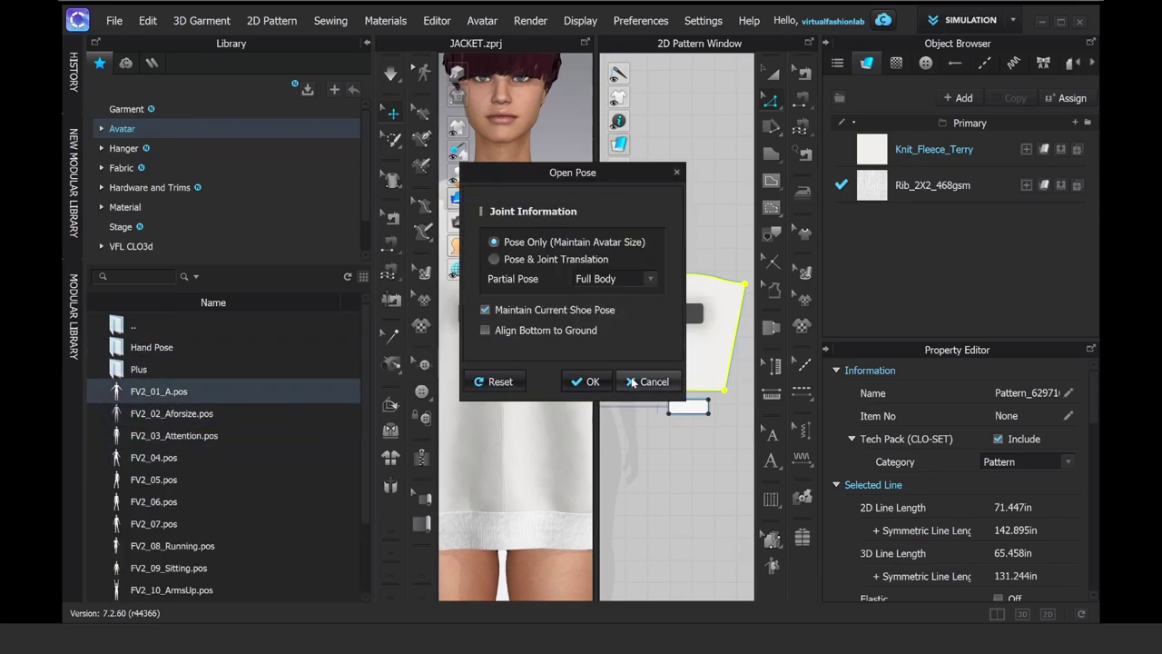
click(585, 381)
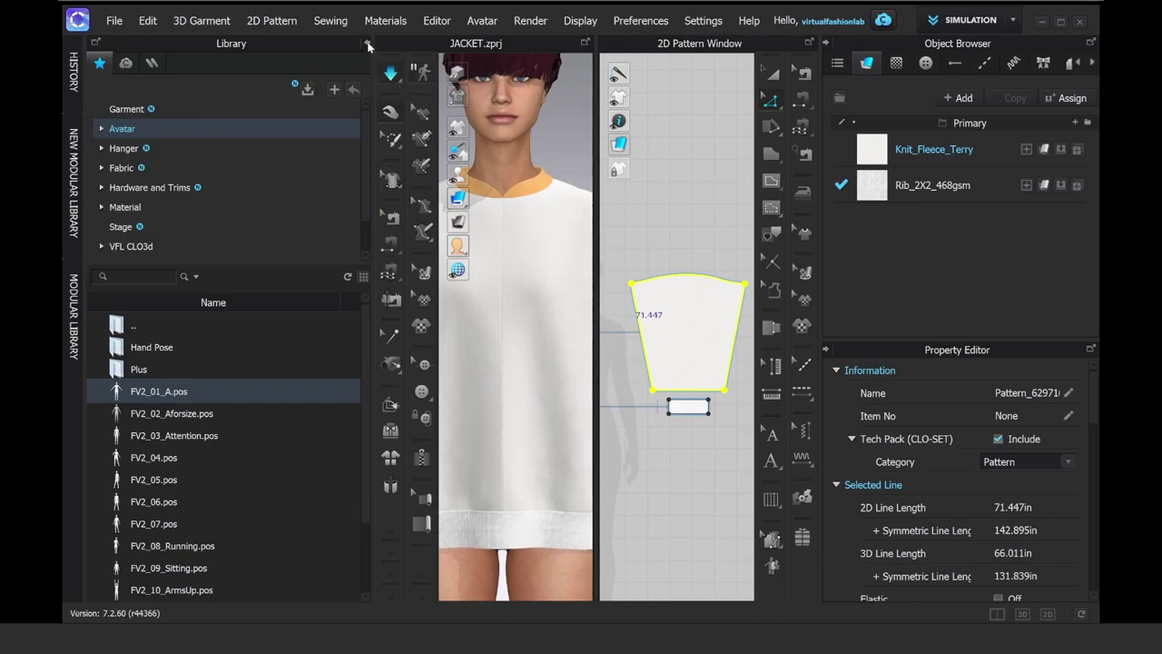
click(368, 44)
Step: Pull both sleeves into place on the reposed avatar while simulating, stop the simulation and check the drape
scroll(362, 205, down, 3)
click(379, 190)
right_drag(379, 191, 361, 186)
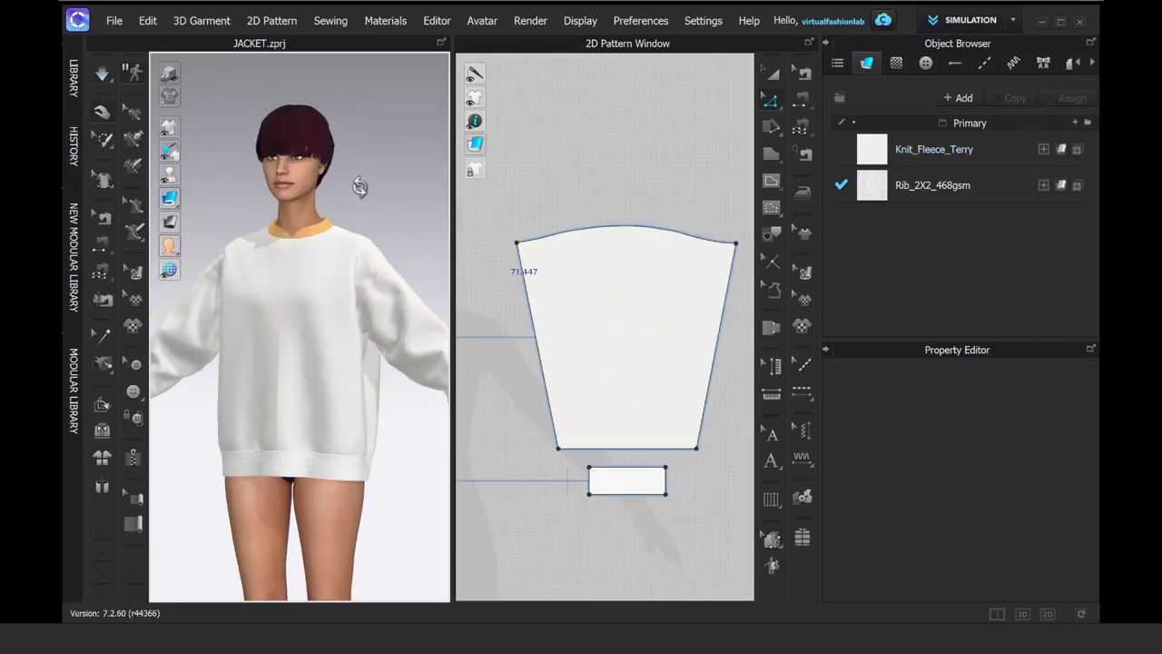
click(382, 345)
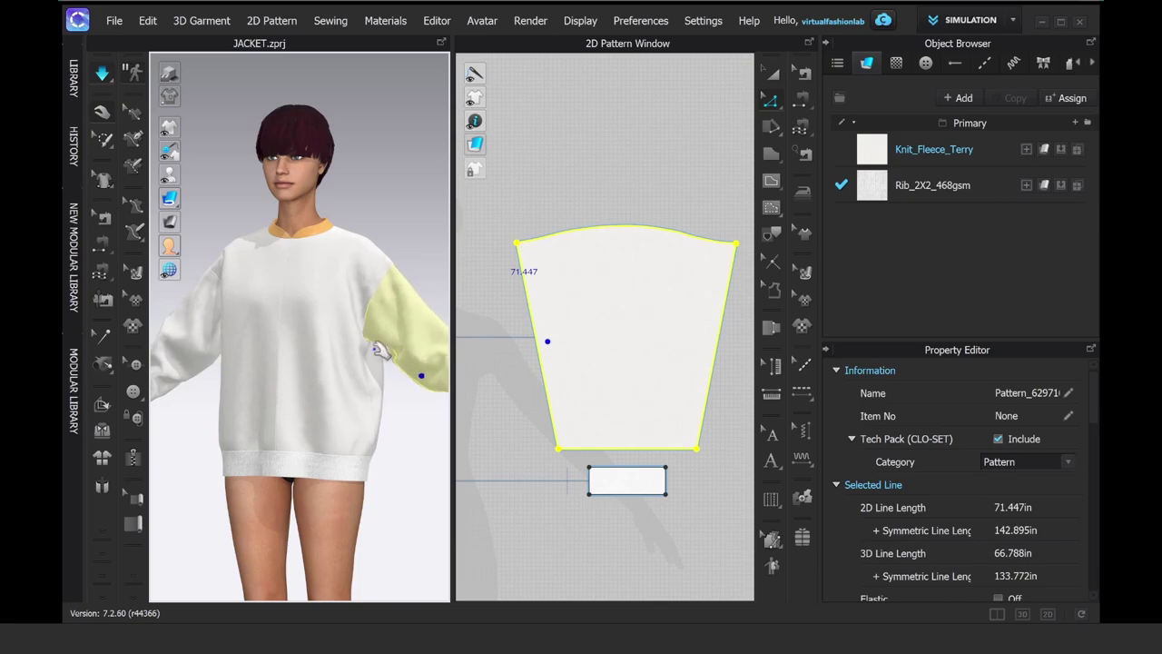
middle_drag(374, 349, 327, 317)
right_drag(352, 345, 374, 358)
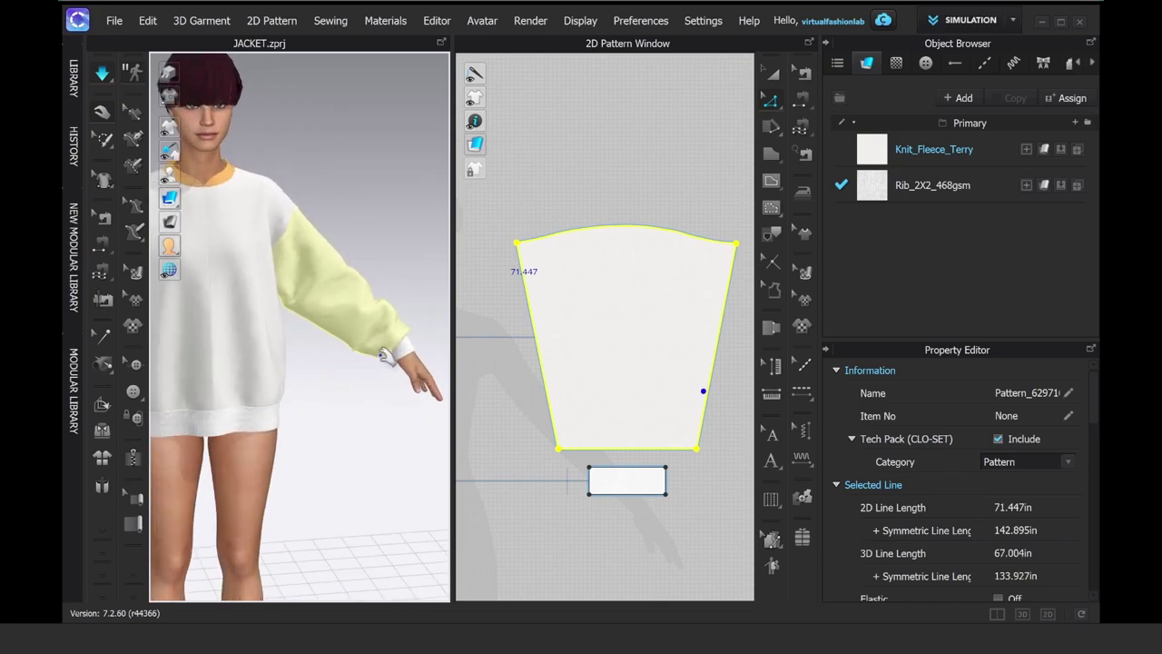
mouse_move(386, 354)
right_down()
mouse_move(410, 363)
mouse_move(376, 348)
right_up()
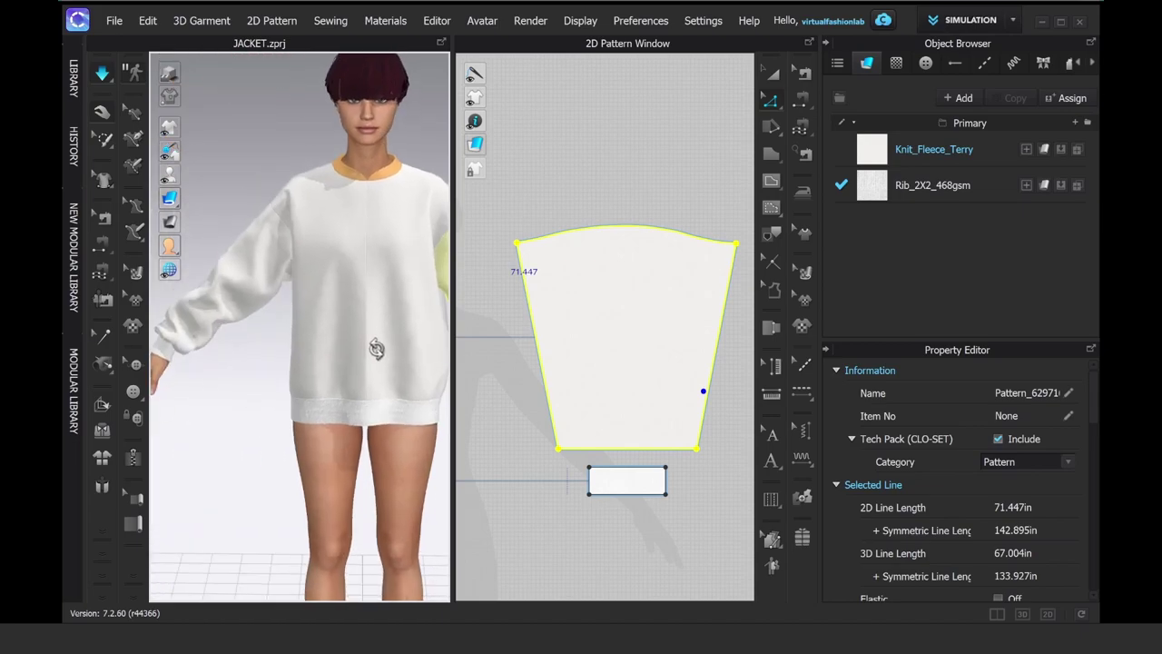
click(286, 285)
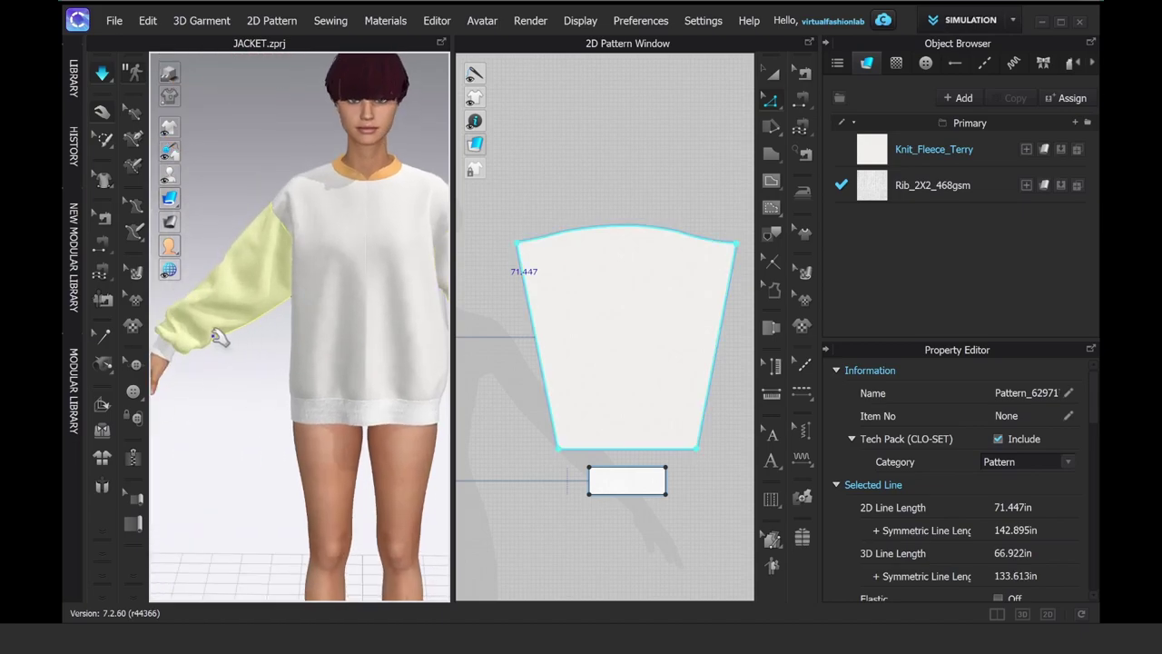
click(239, 217)
key(space)
middle_drag(374, 291, 314, 282)
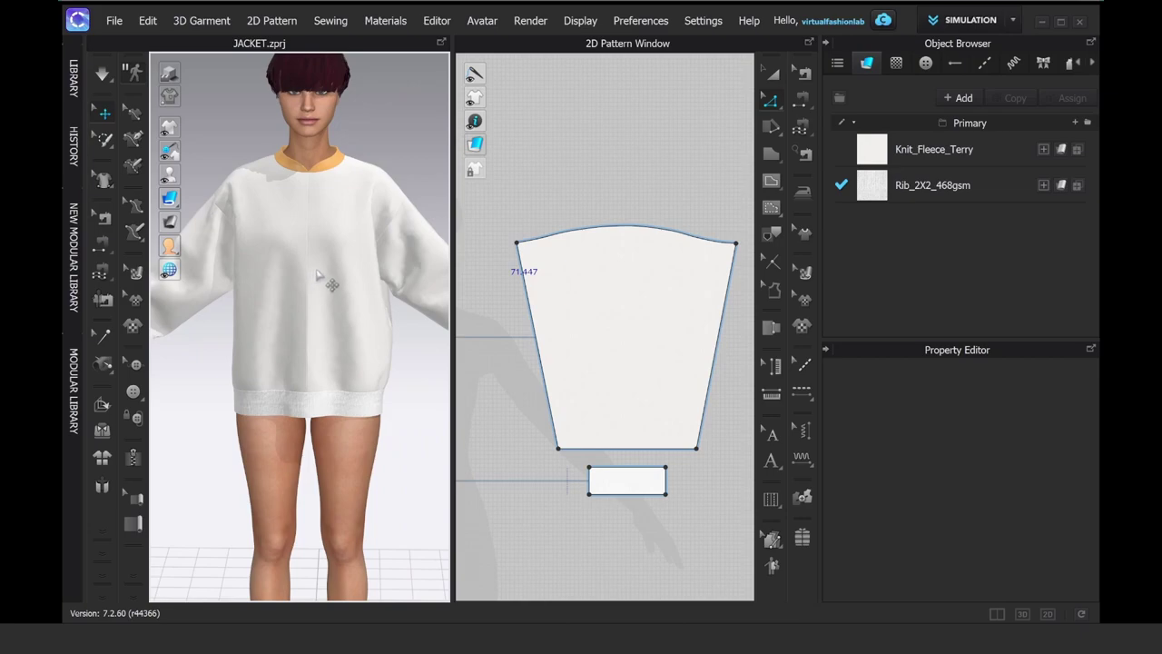
right_drag(318, 276, 277, 231)
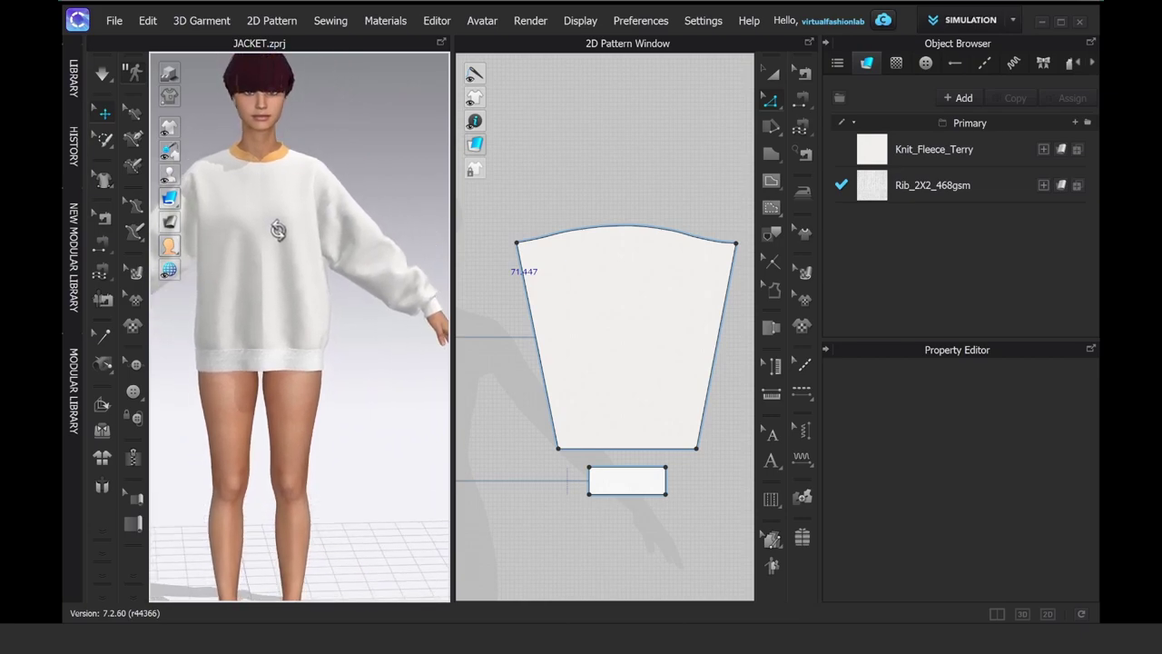
Step: Select the front and back body hem lines and move them up by exactly 3.5 in to shorten the garment
key(2)
scroll(582, 260, down, 3)
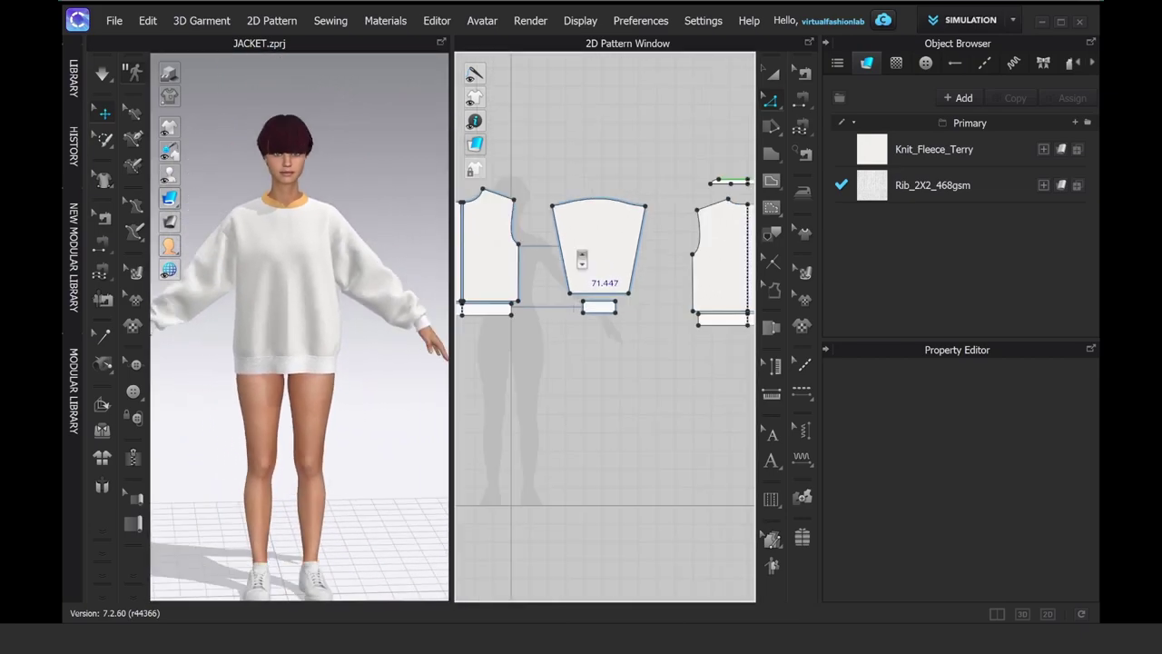
scroll(617, 345, up, 8)
click(641, 358)
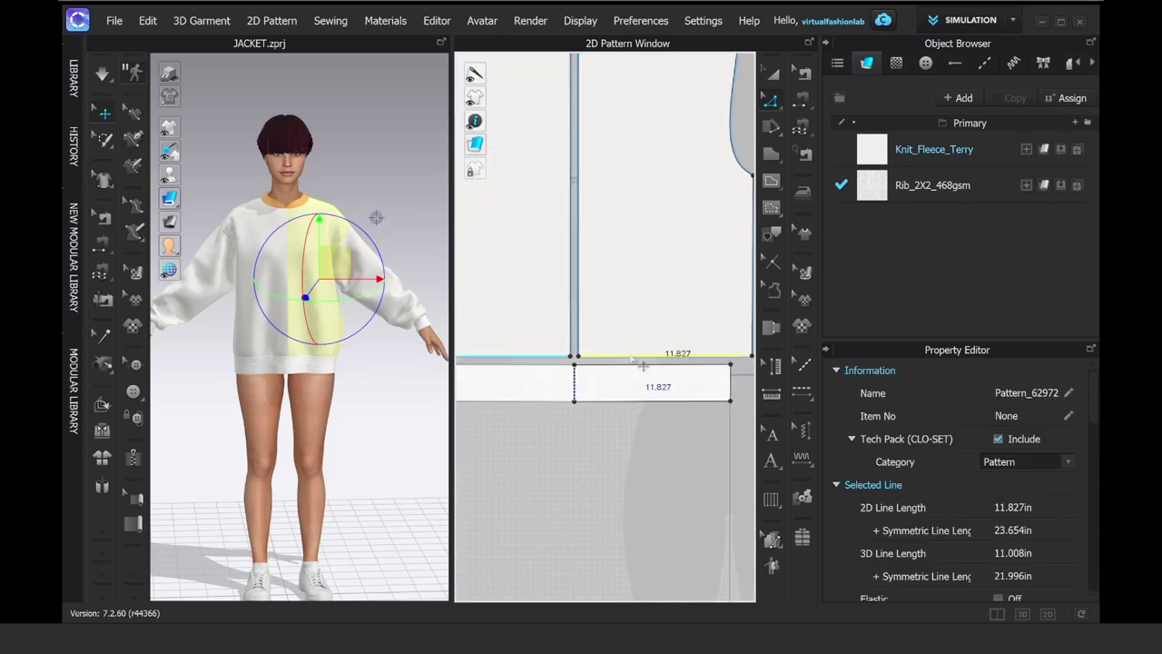
scroll(642, 365, down, 5)
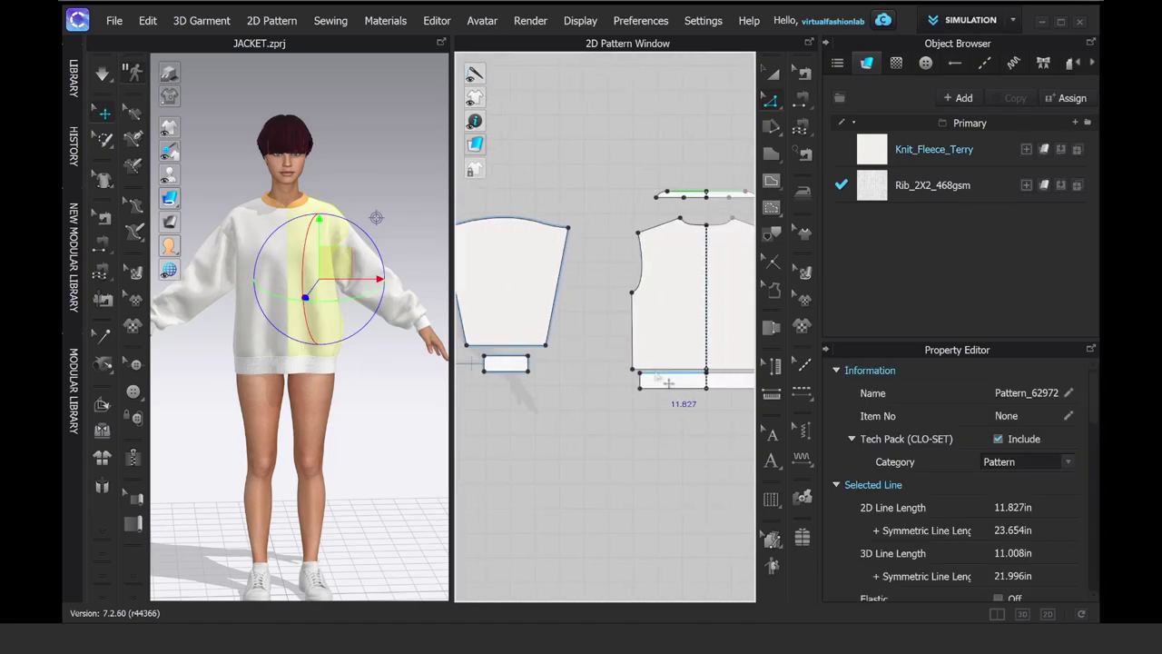
shift+click(657, 372)
shift+click(656, 371)
middle_drag(597, 393, 824, 396)
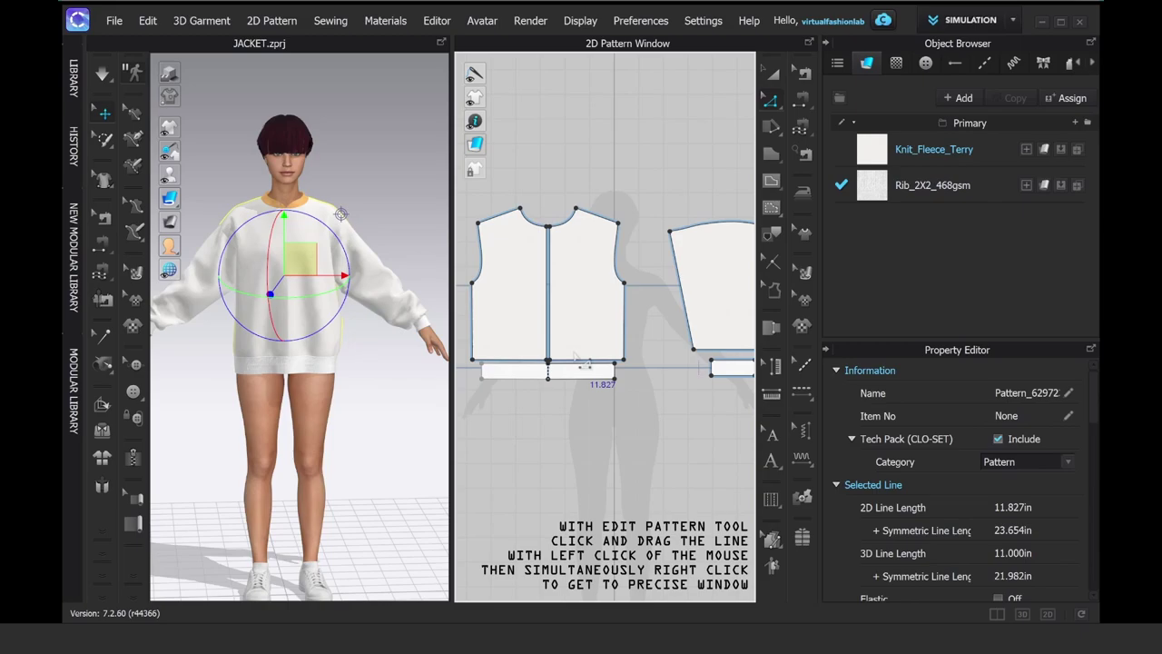
shift+click(589, 364)
scroll(591, 367, up, 5)
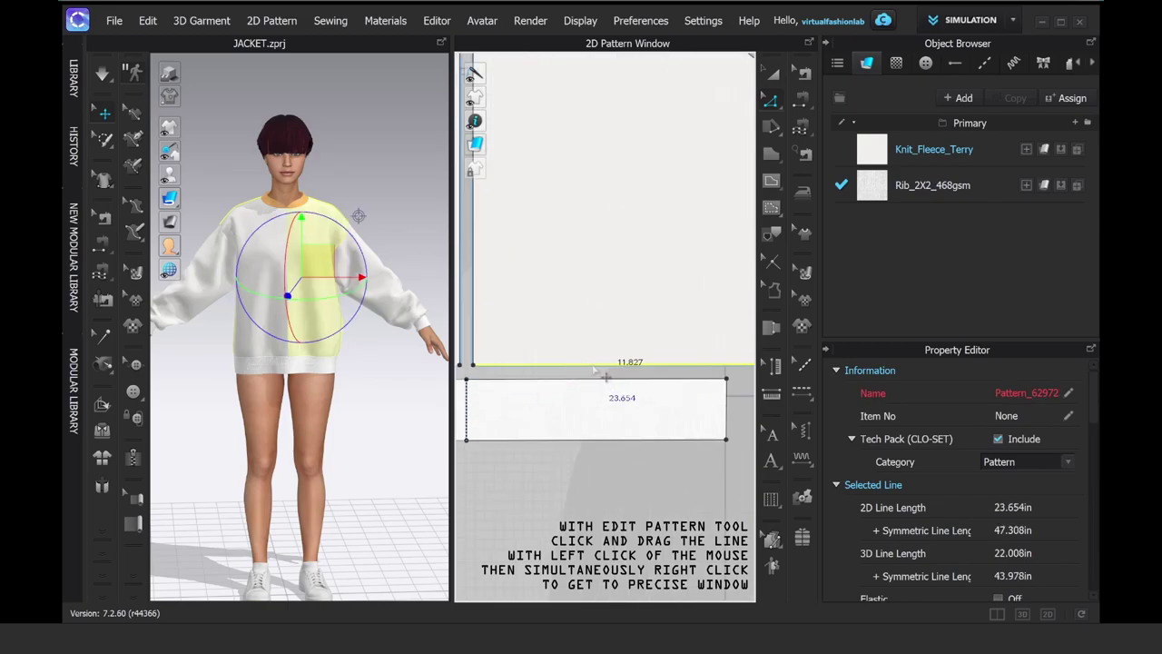
drag(604, 376, 546, 286)
right_click(546, 286)
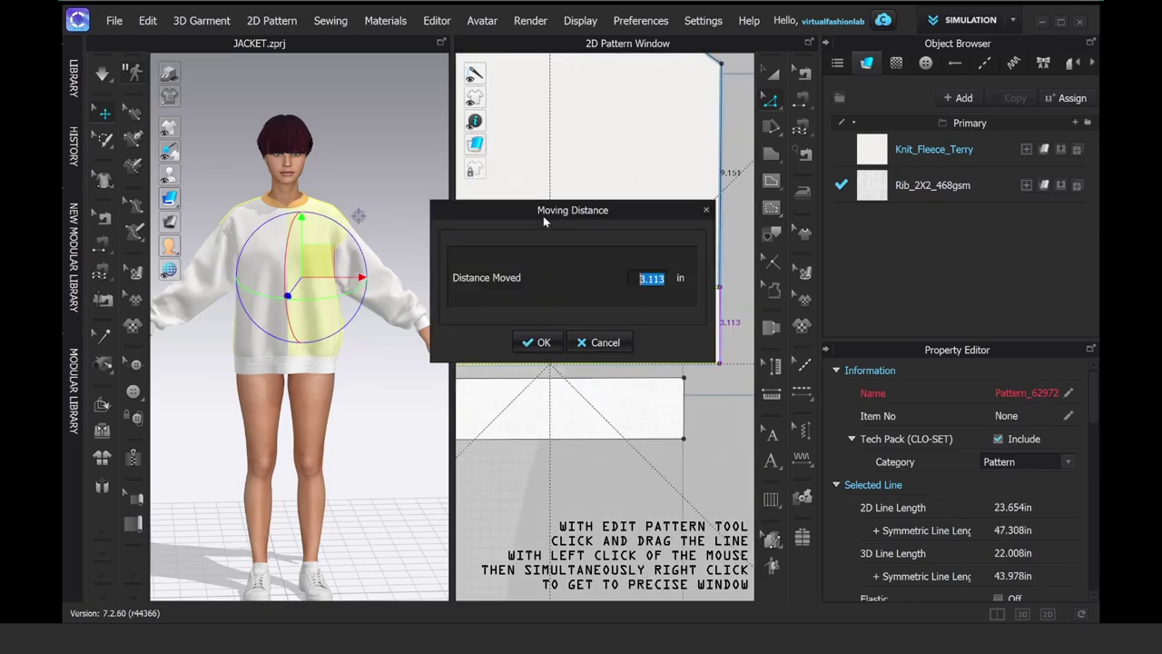
drag(543, 215, 681, 203)
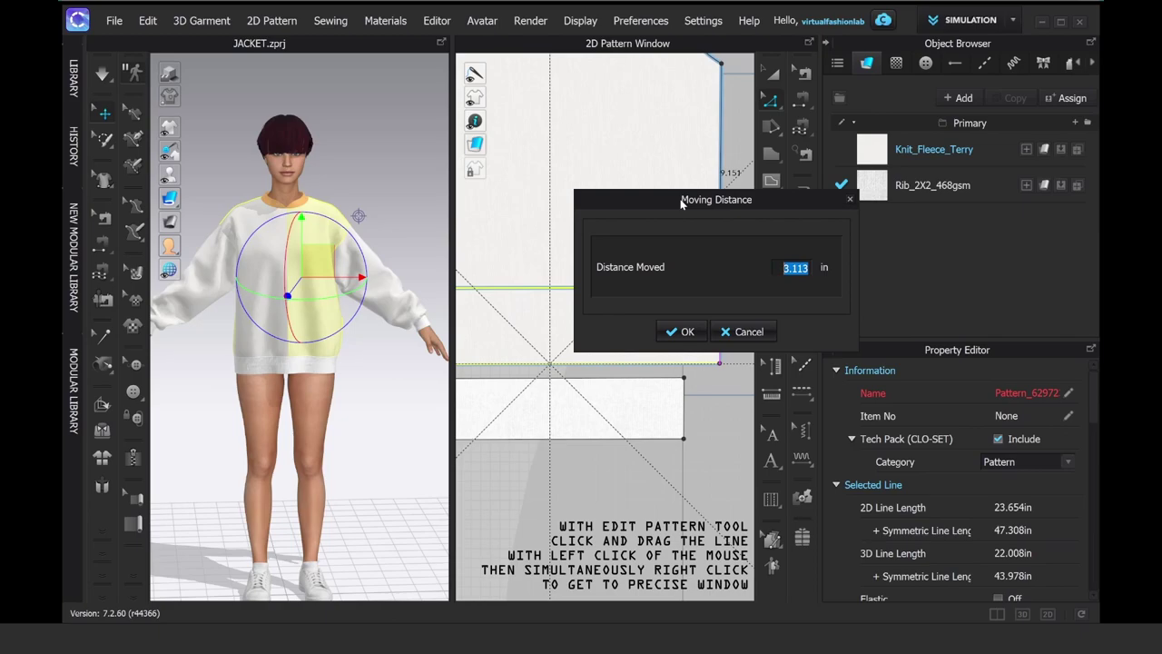
text(3.5)
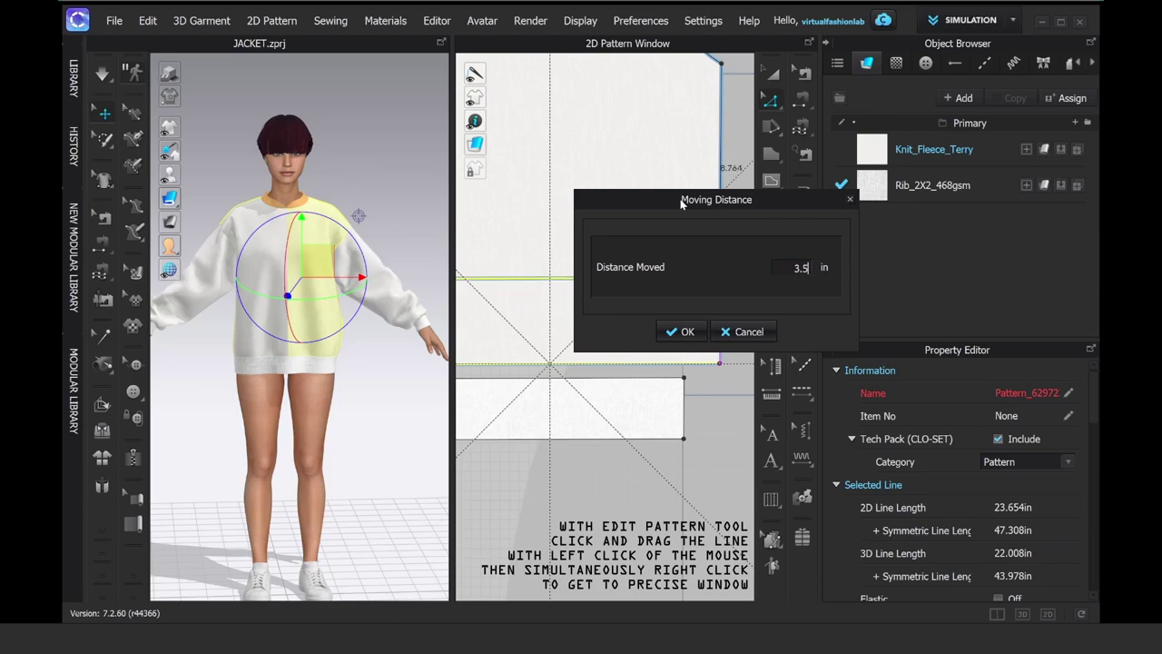
key(Return)
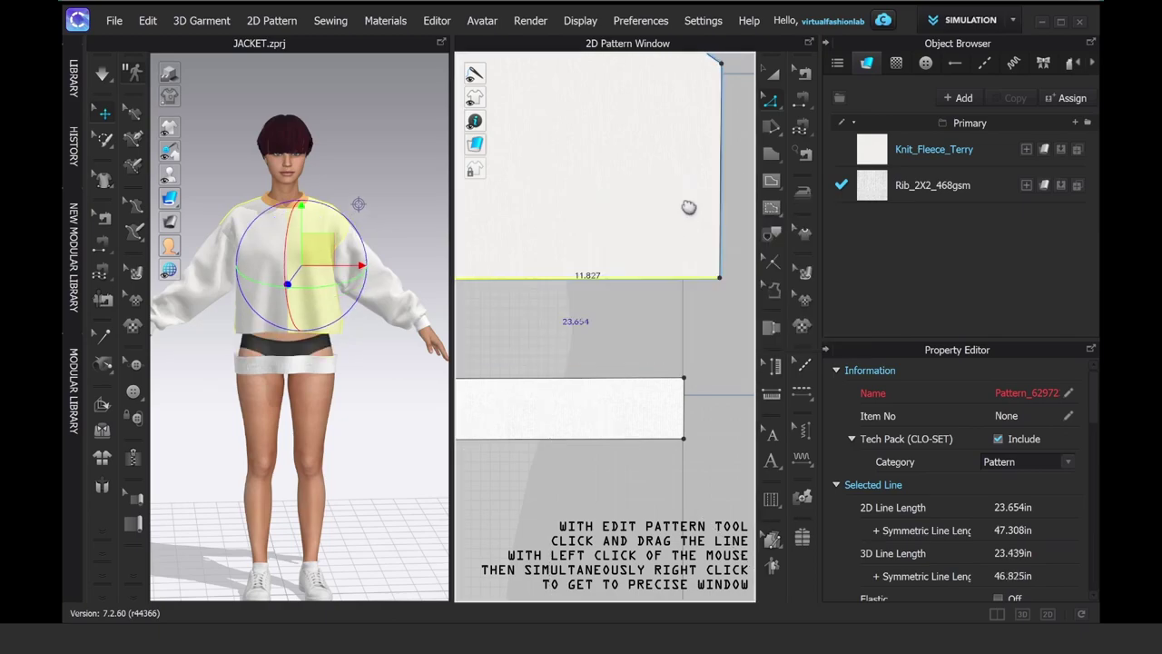
Step: Select the front and back hem rib bands and raise them in 3D to meet the shortened body hem
click(771, 73)
click(639, 425)
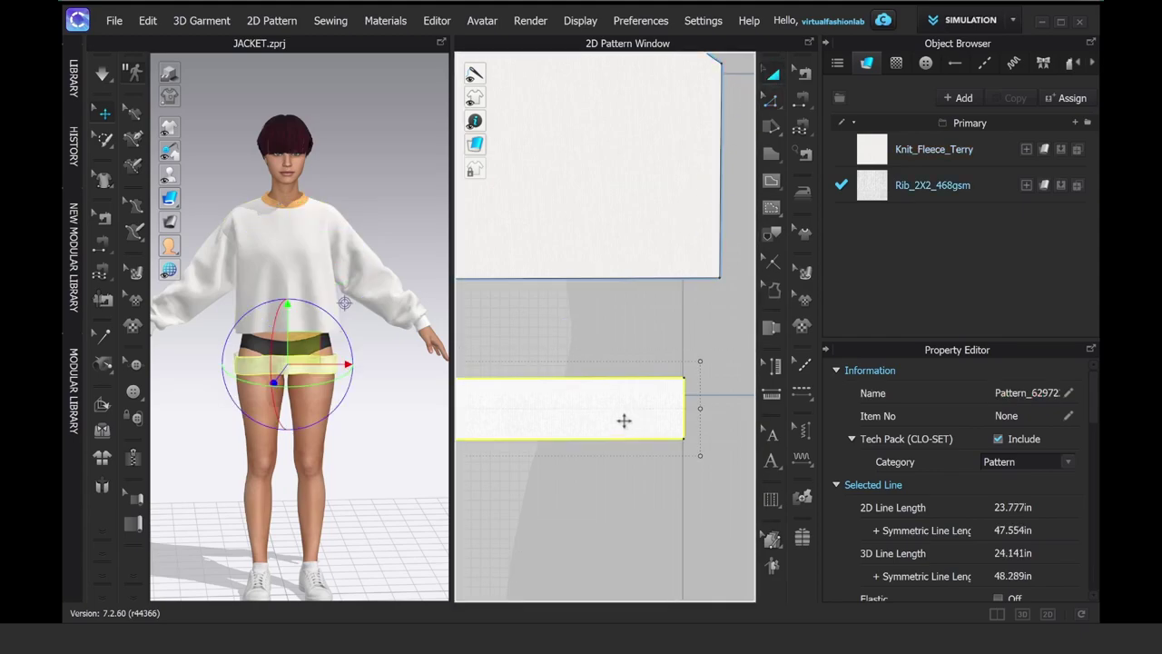
right_drag(356, 395, 228, 378)
shift+click(313, 374)
right_drag(315, 374, 402, 375)
click(311, 371)
drag(309, 352, 308, 328)
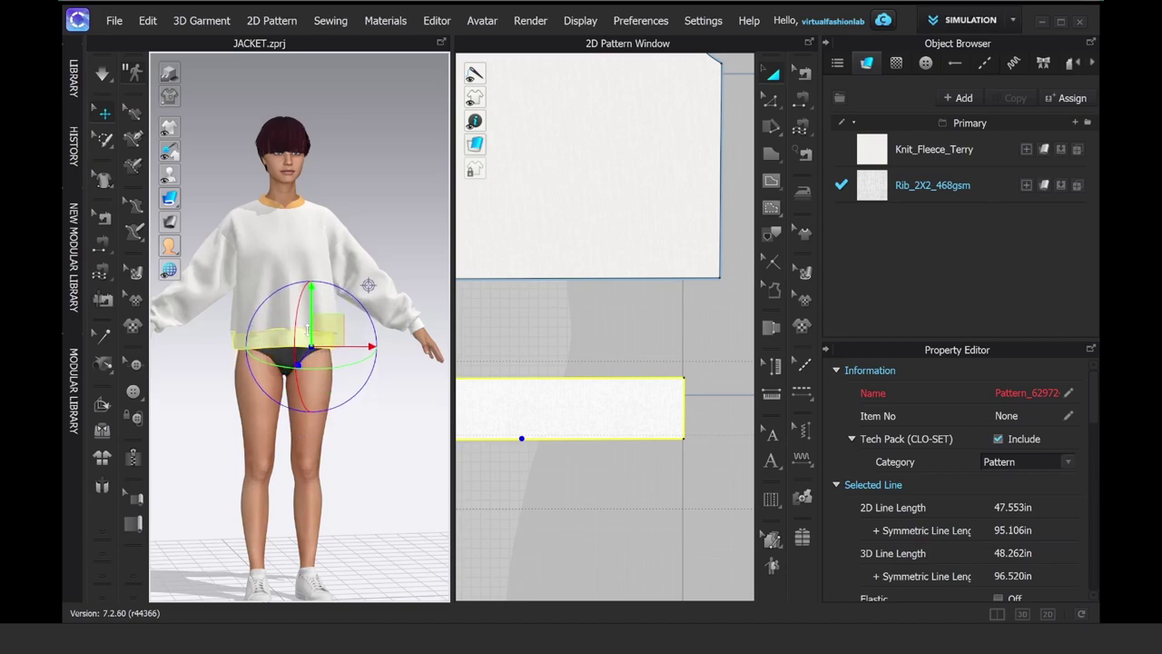
click(378, 394)
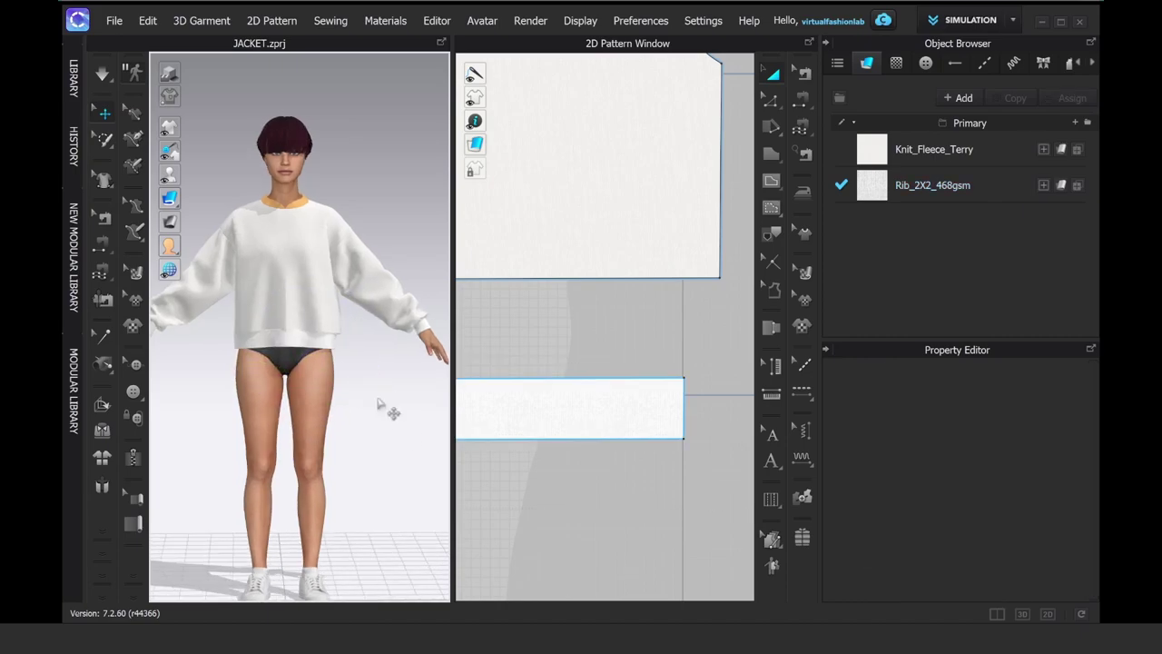
Step: Simulate the shortened garment, tug the front panel to settle it and inspect the new length
scroll(414, 407, down, 3)
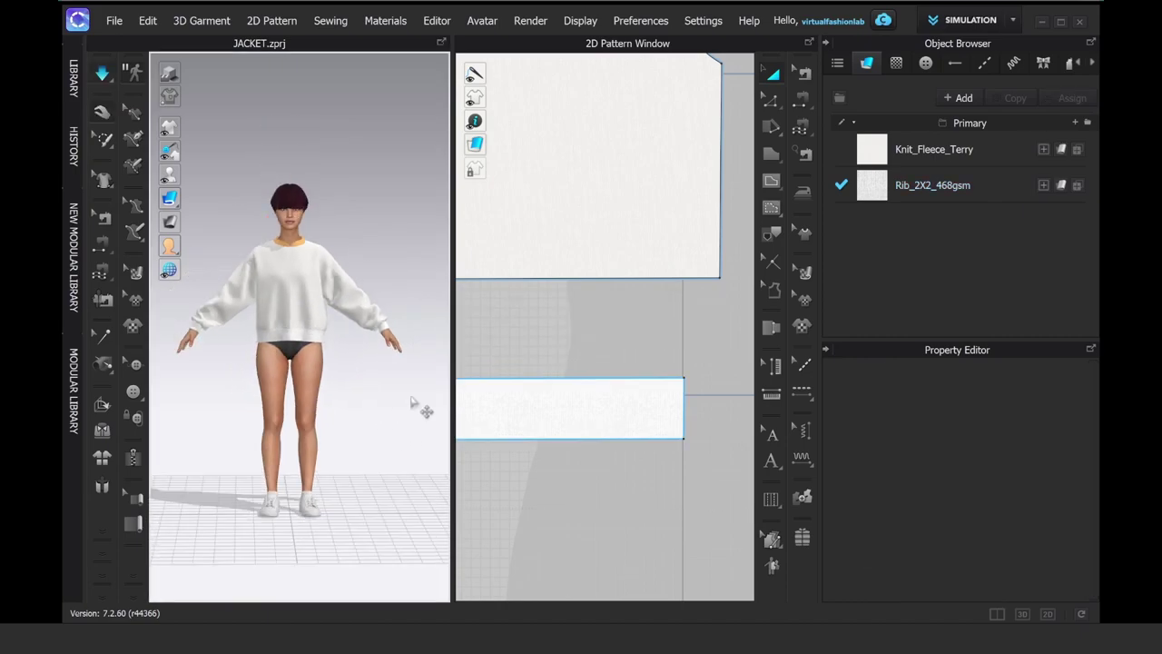
click(266, 329)
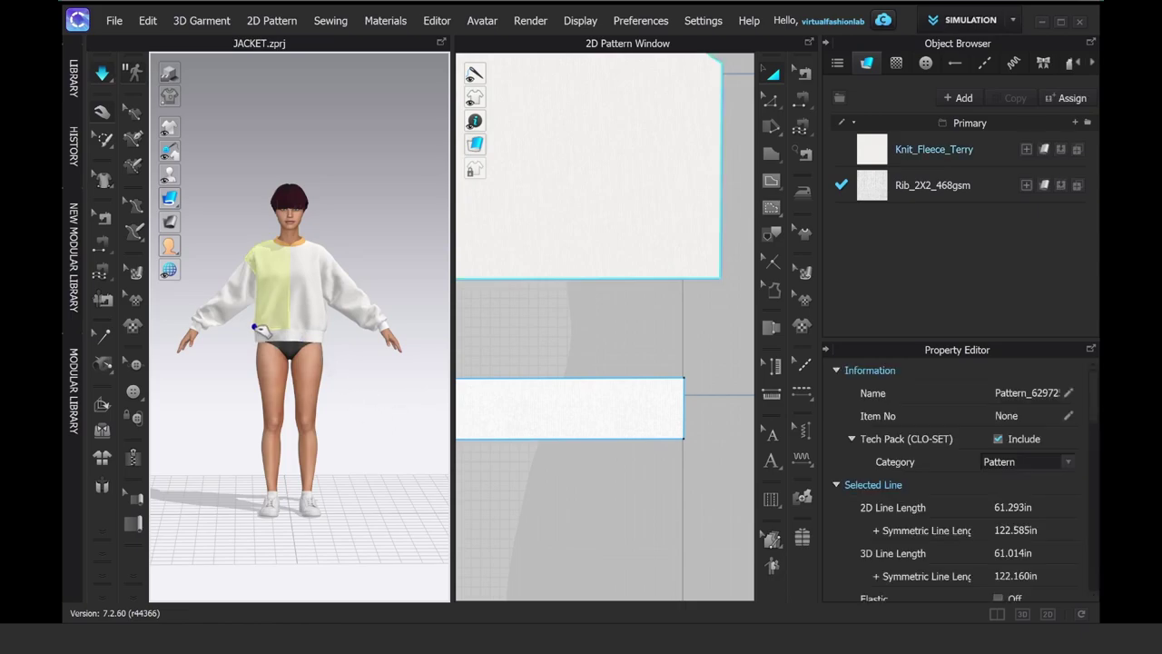
right_drag(272, 332, 282, 358)
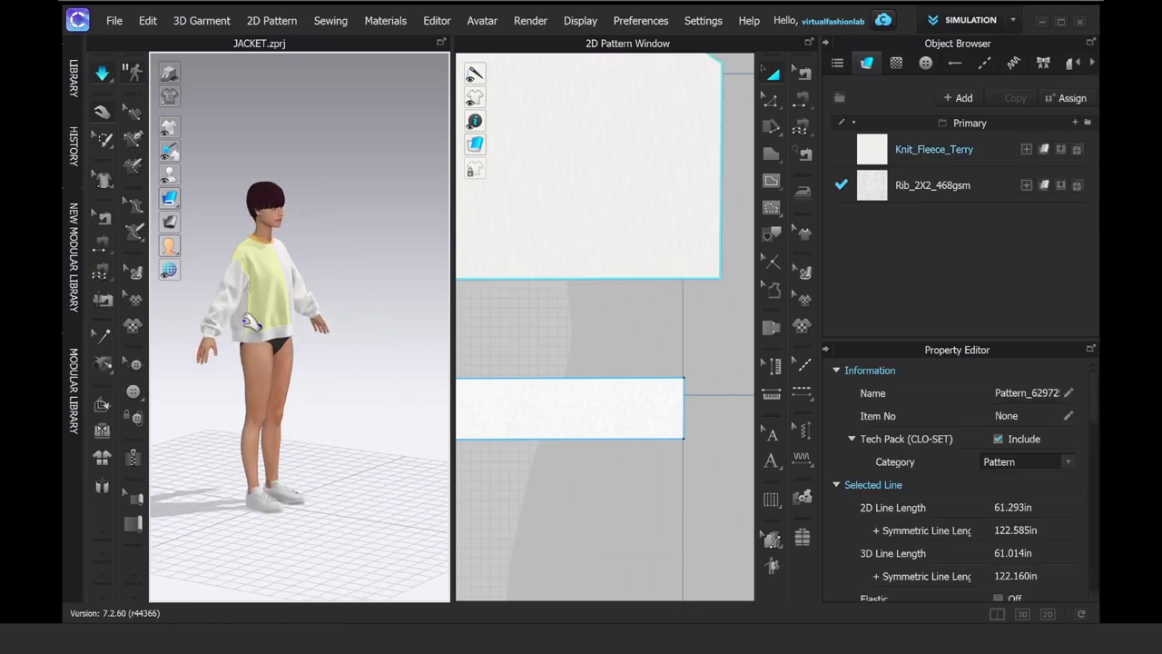
scroll(282, 358, up, 2)
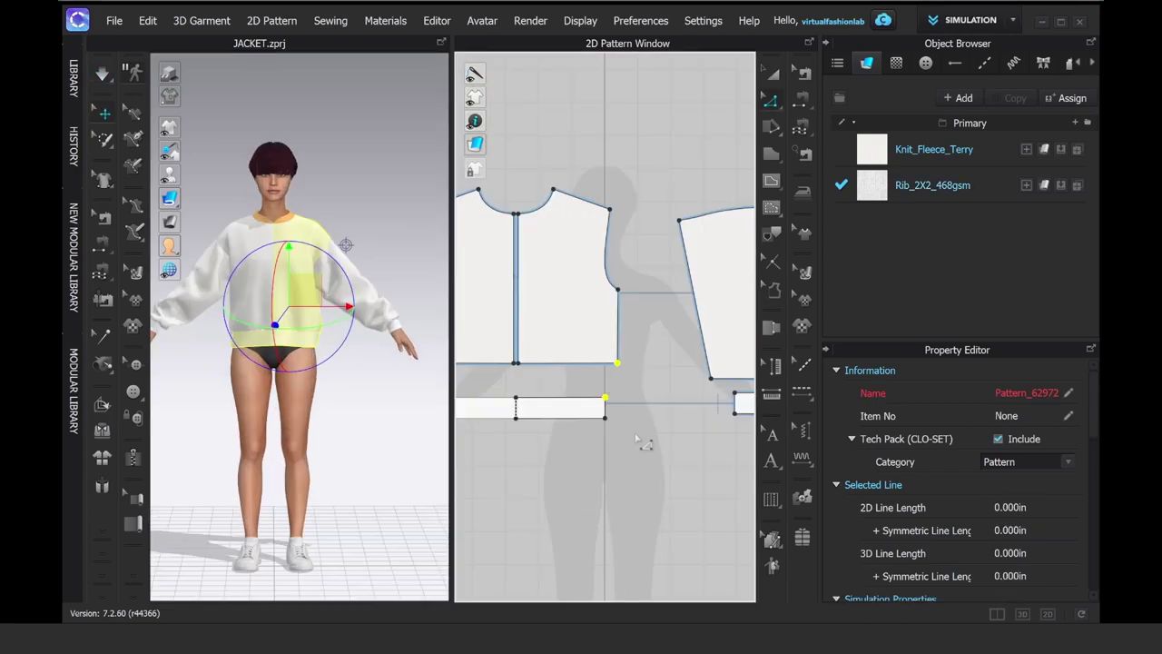
Step: Move the lower side corners of the front body and front hem rib inward, and shift the matching back corners inward too
drag(644, 441, 581, 350)
key(Left)
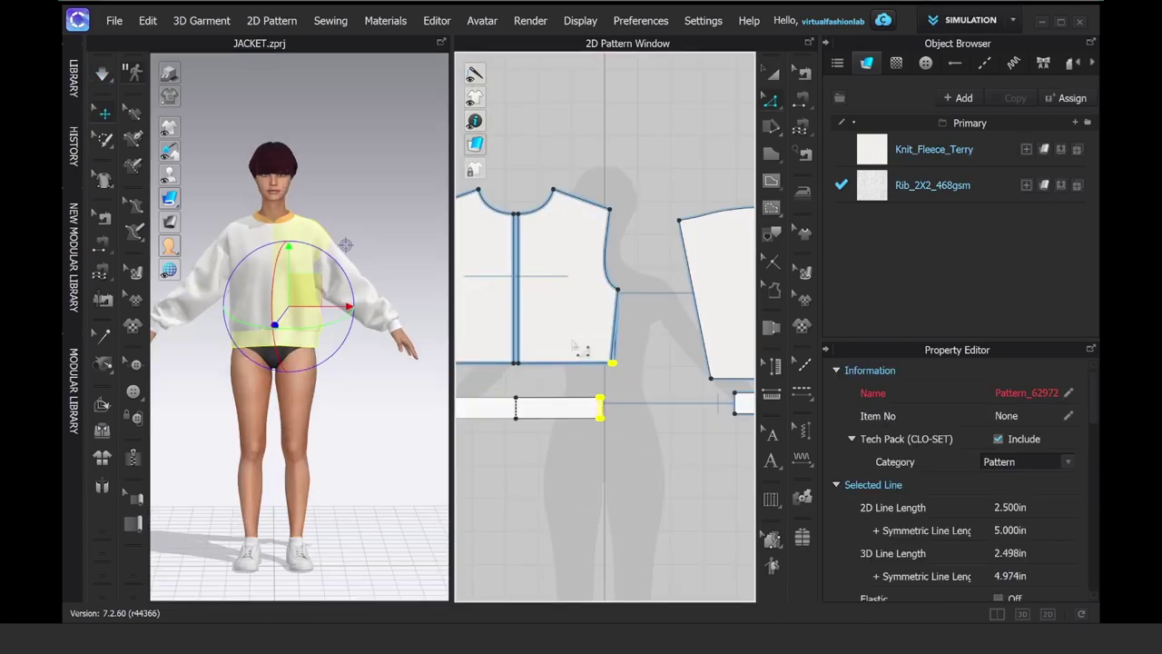
key(Left)
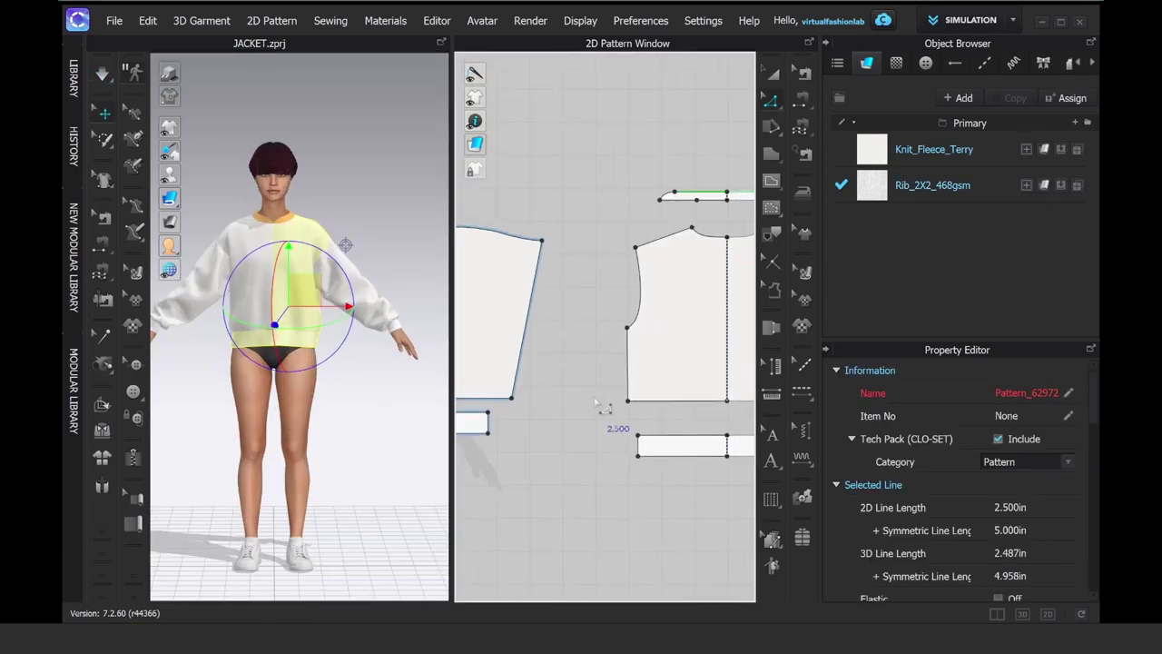
drag(604, 384, 660, 491)
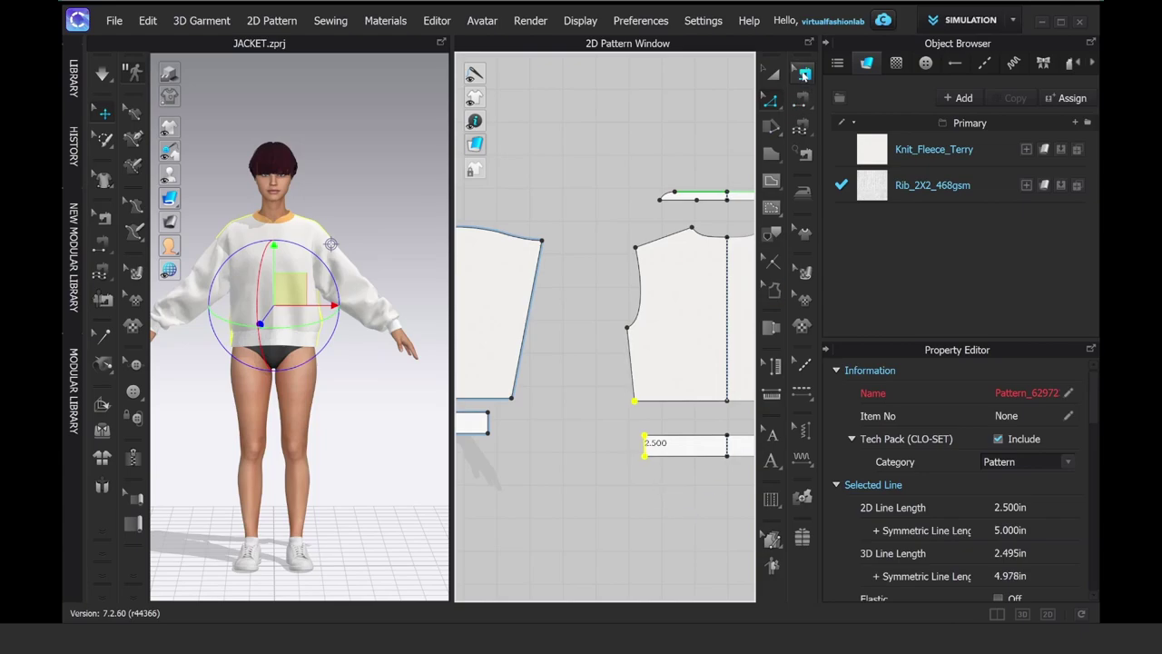
click(776, 76)
click(668, 547)
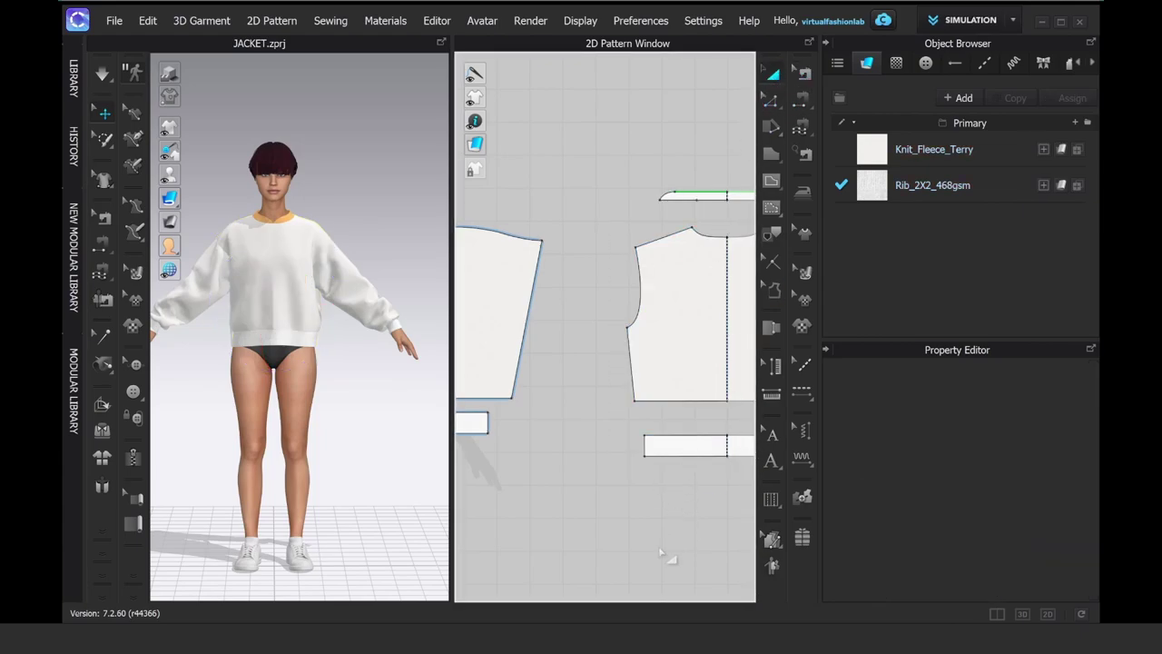
scroll(542, 486, down, 5)
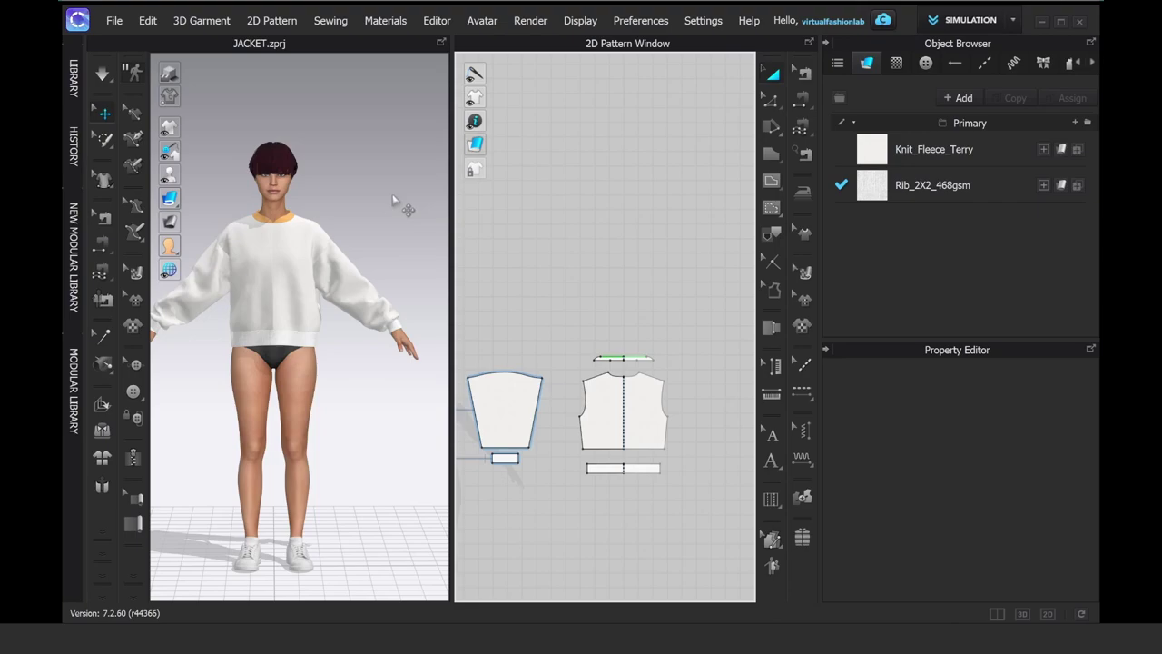
Step: Simulate the tapered garment, tug the front side to settle it, stop the simulation and check the drape
right_drag(402, 330, 403, 353)
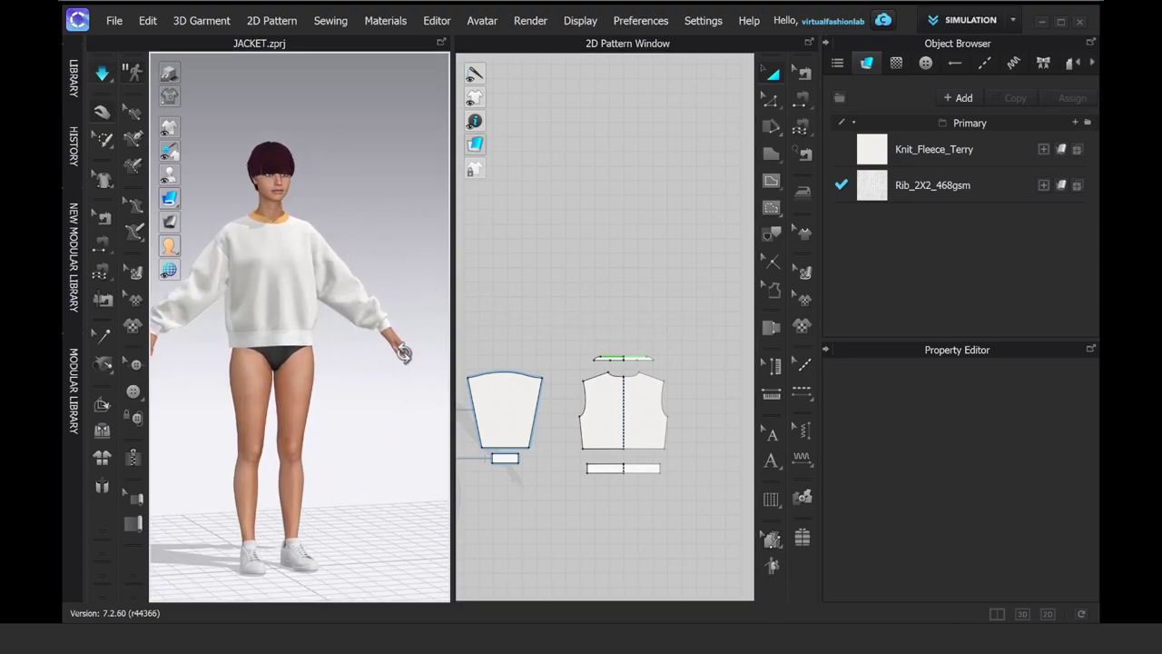
right_drag(328, 354, 326, 350)
drag(237, 300, 225, 311)
key(space)
click(292, 342)
right_drag(288, 353, 269, 365)
click(433, 406)
Step: Give the Rib_2X2_468gsm fabric the Elastic physical property with the Knitted Elastic preset, strength 100 and stiffness 85
click(912, 187)
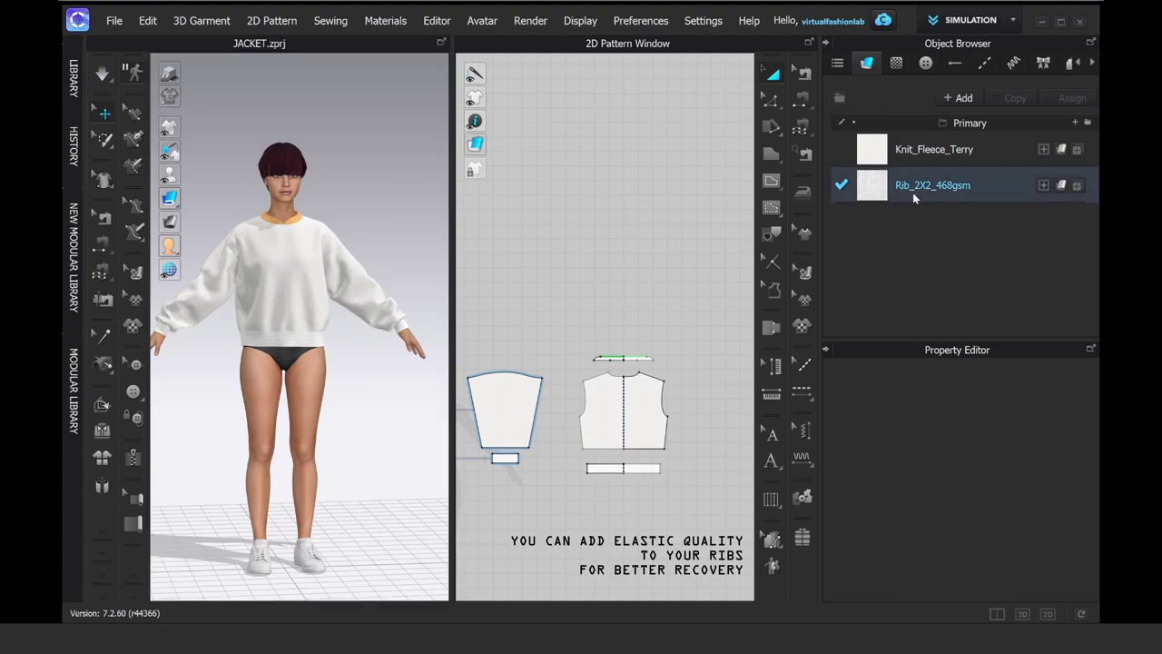
drag(1099, 479, 1090, 563)
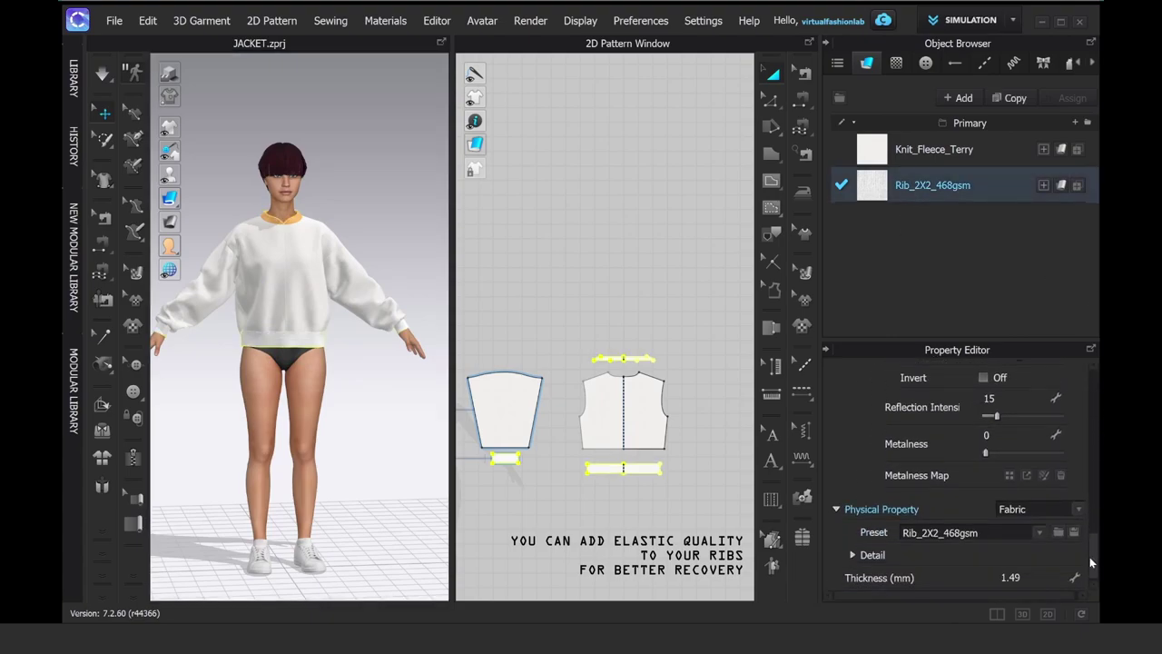
click(1026, 510)
click(1018, 523)
click(1015, 532)
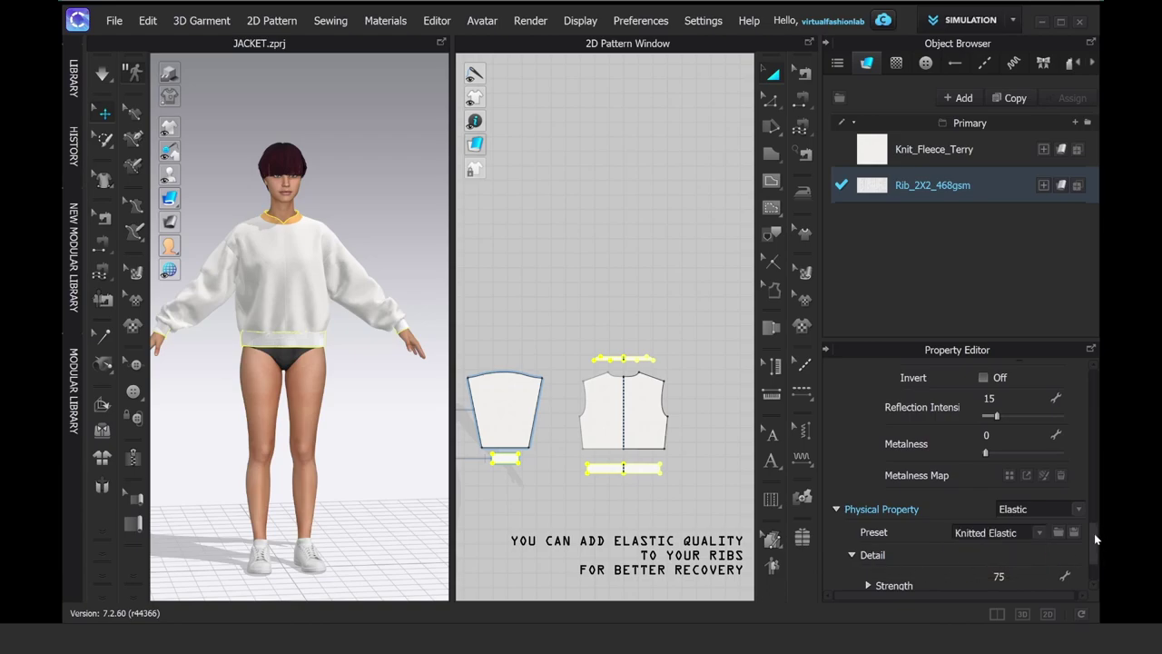
drag(1093, 539, 1086, 569)
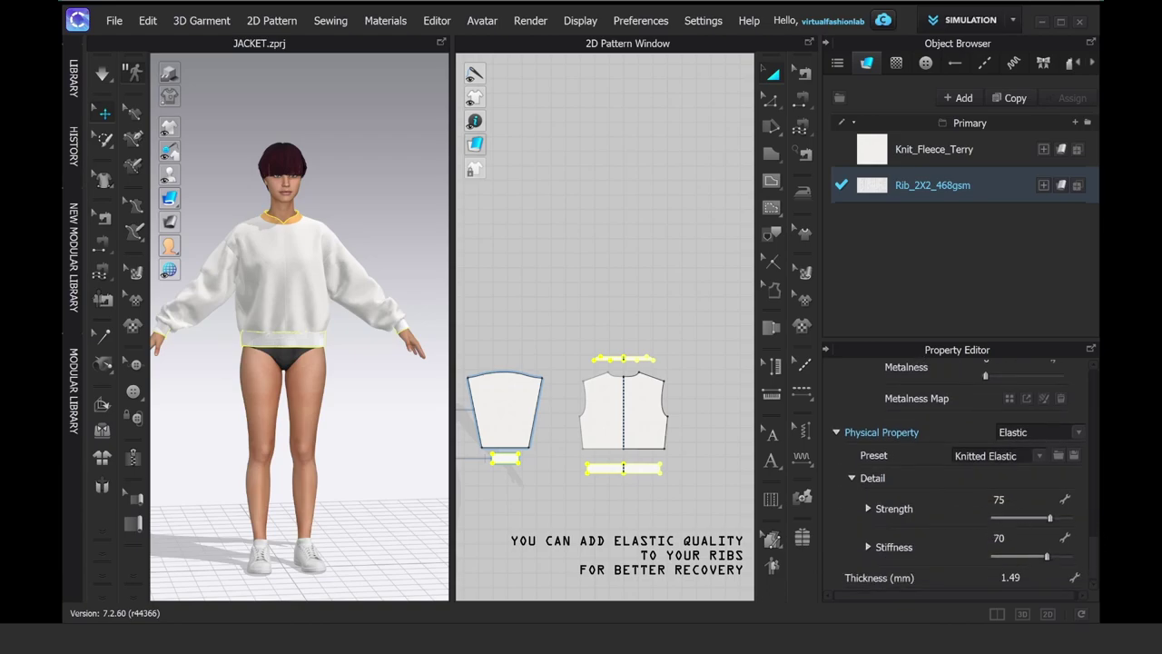
click(1006, 499)
text(1)
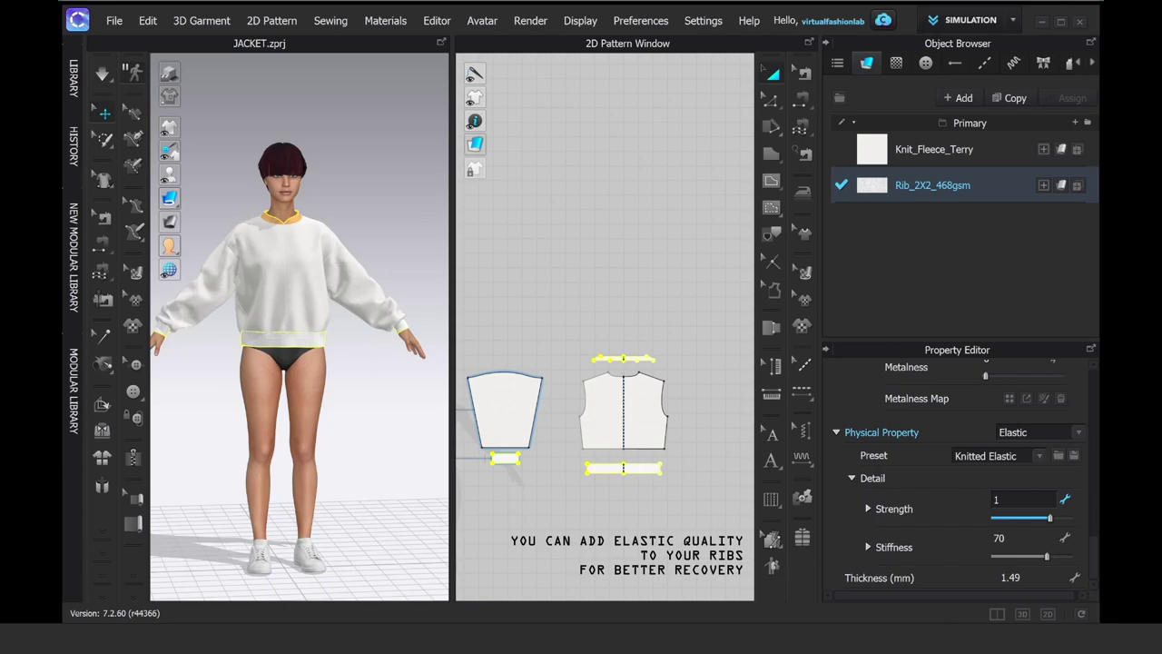
text(00)
key(Return)
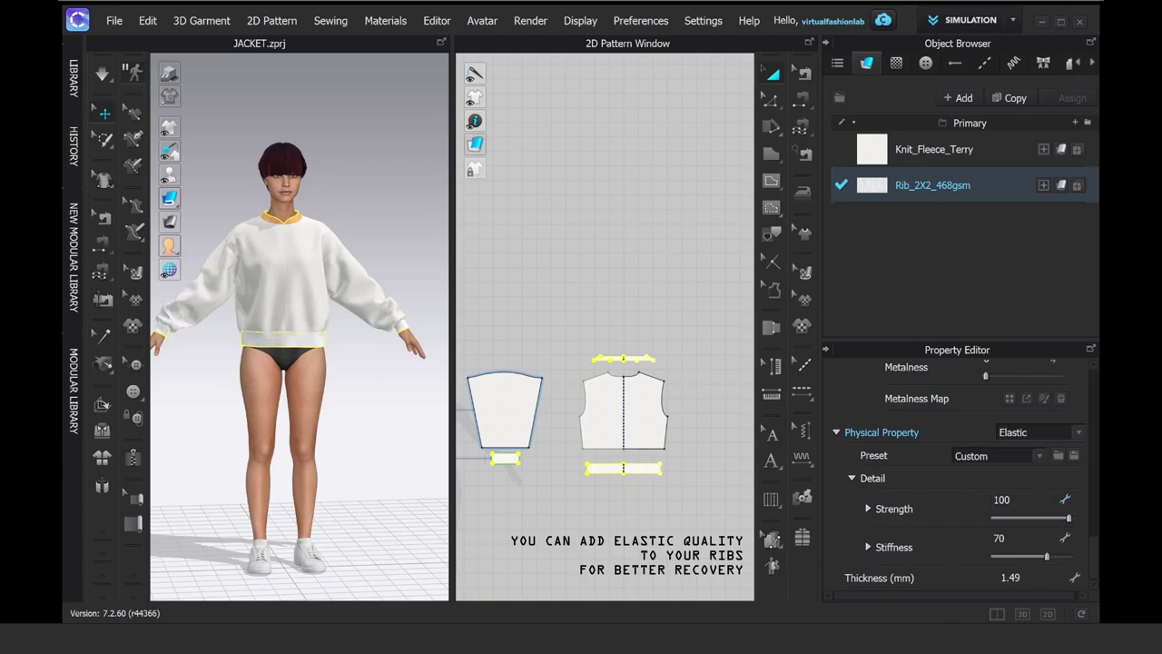
click(1004, 538)
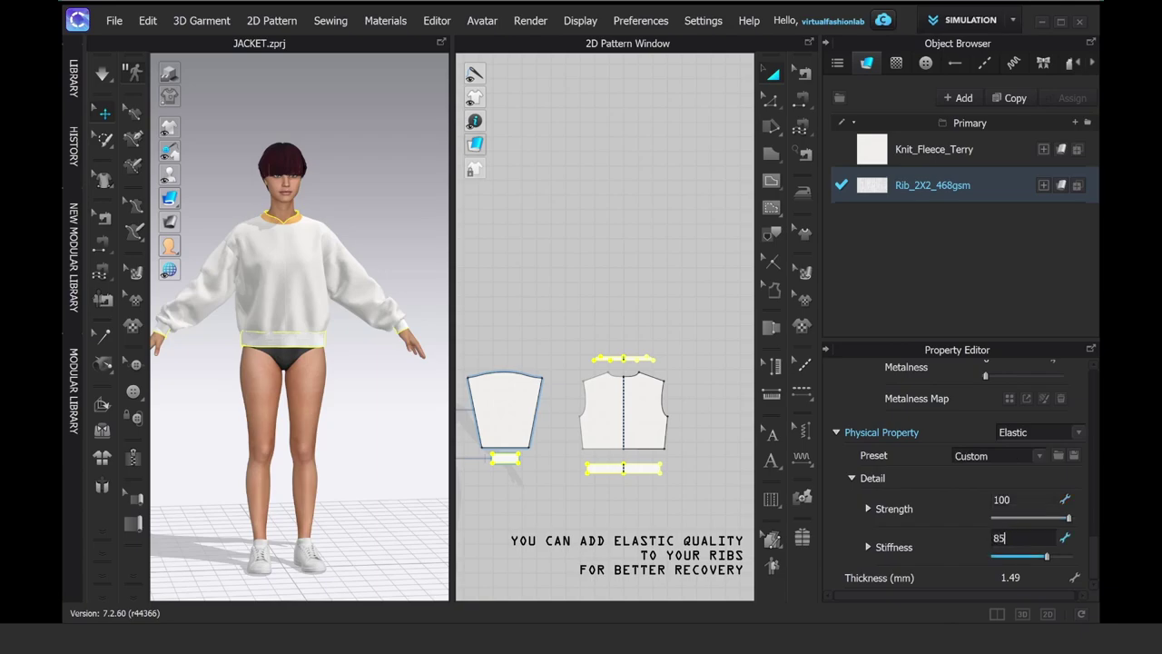
key(Return)
Step: Simulate the garment with the elastic ribs, pull the front panel's side to settle it and inspect the hem
click(661, 271)
key(space)
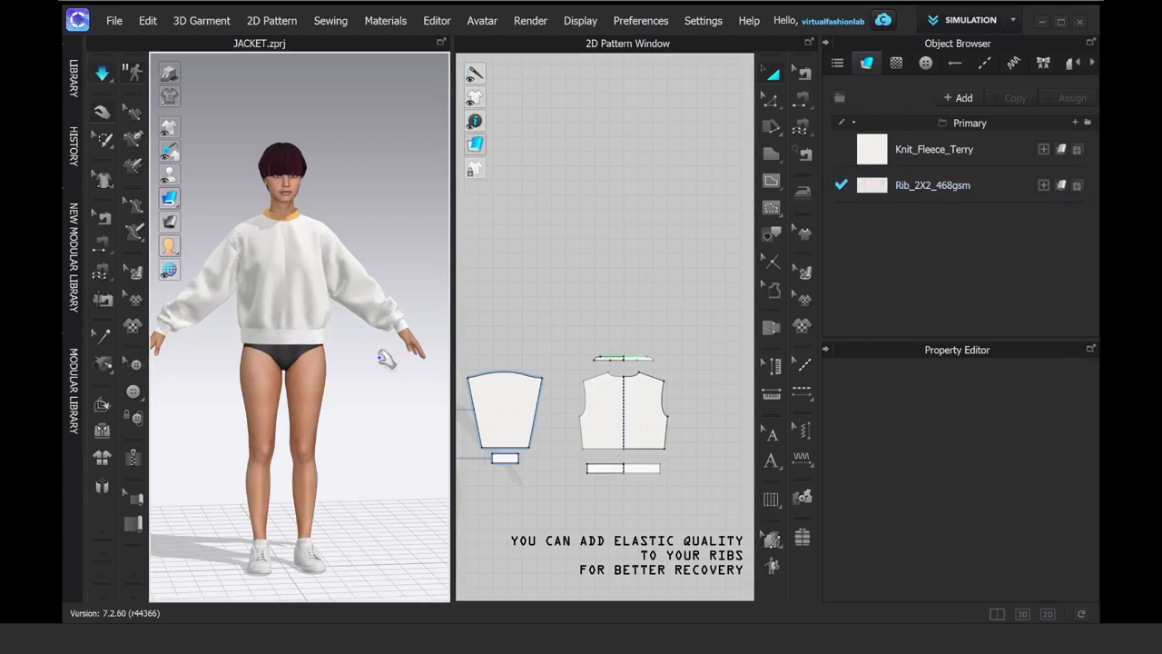
mouse_move(345, 340)
right_down()
mouse_move(164, 318)
mouse_move(336, 340)
right_up()
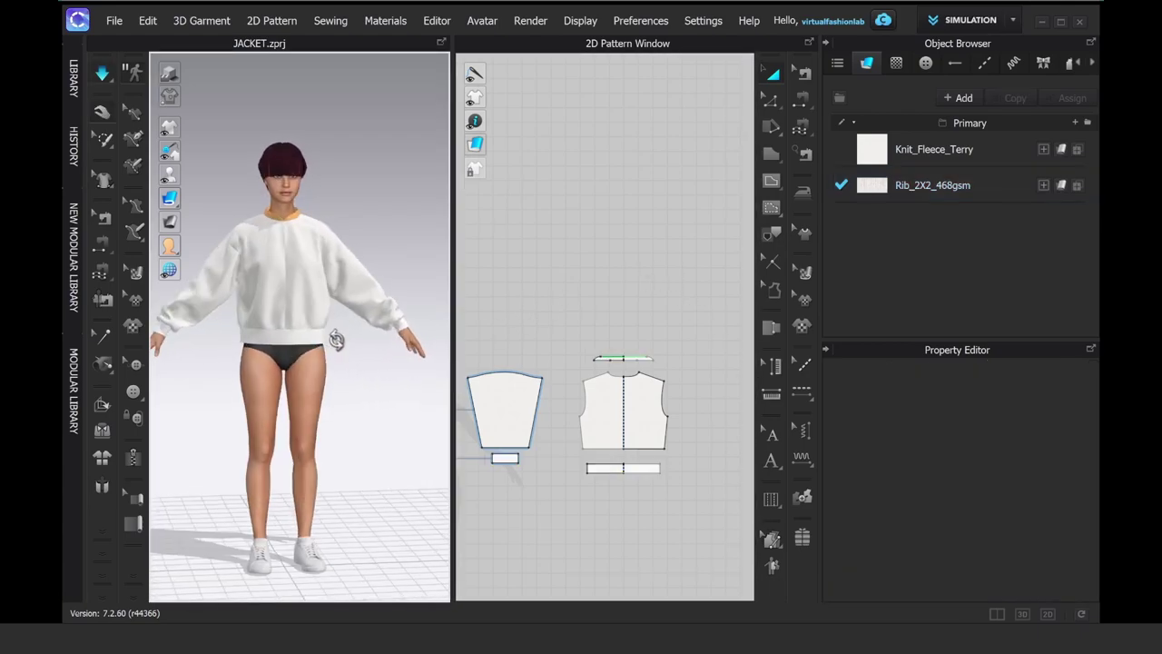
click(248, 308)
click(234, 319)
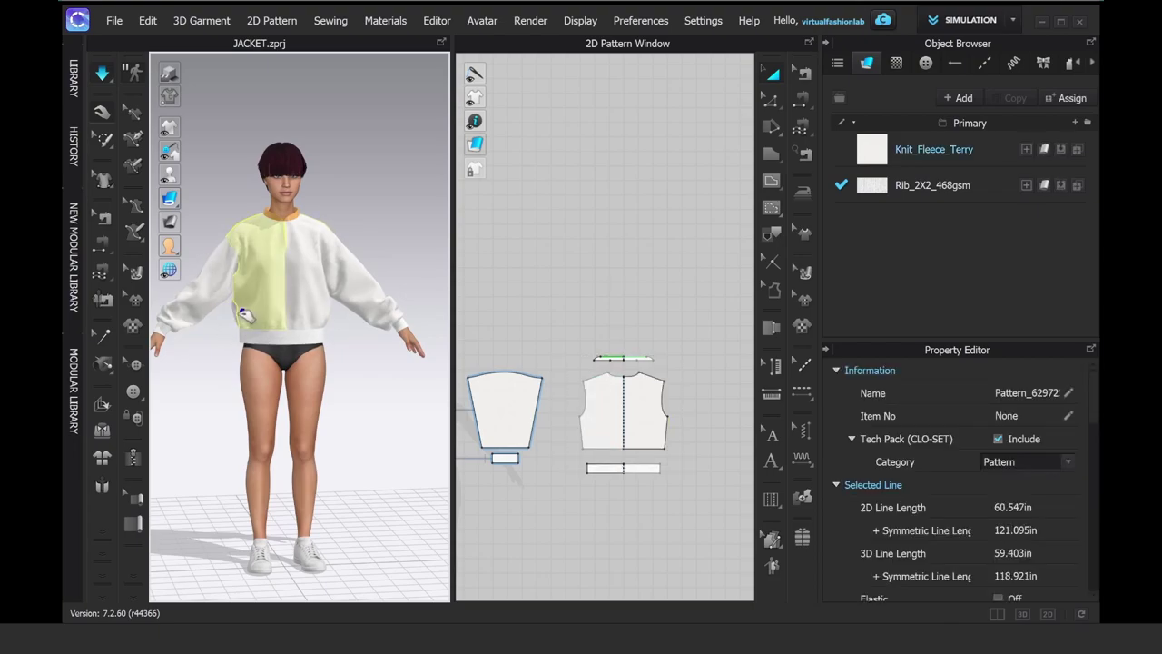
click(353, 345)
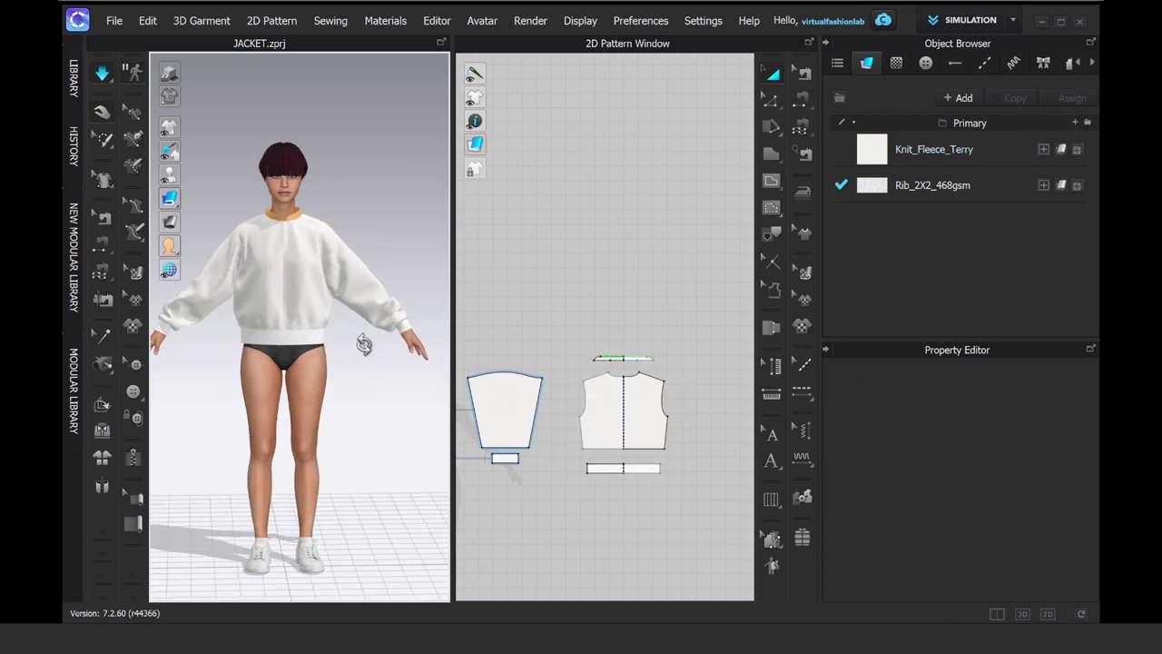
scroll(377, 381, up, 5)
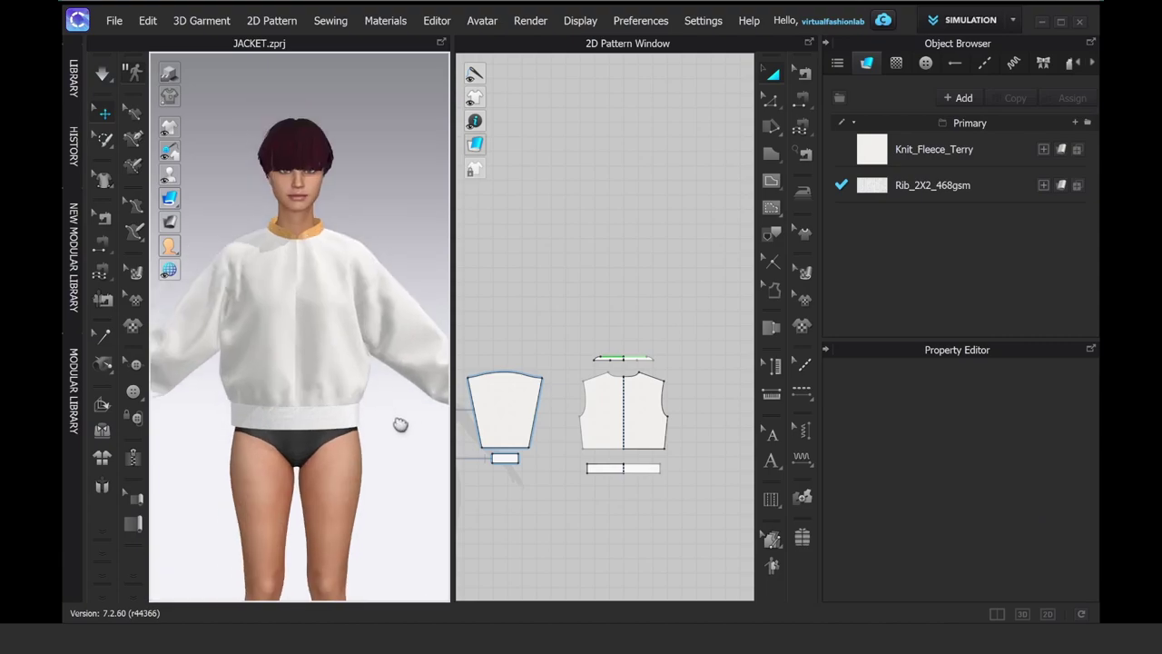
right_drag(380, 410, 370, 373)
Step: Undo the elastic rib simulation and return the rib's physical property to Fabric
key(ctrl+z)
key(ctrl+z)
key(ctrl+z)
key(ctrl+z)
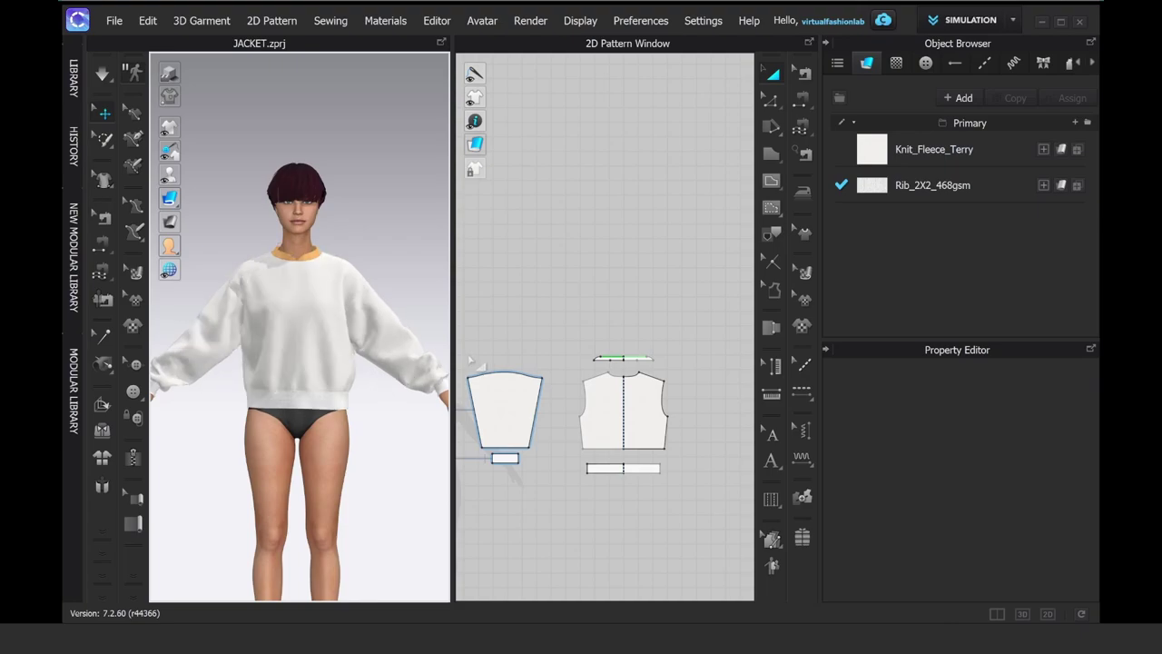
click(934, 149)
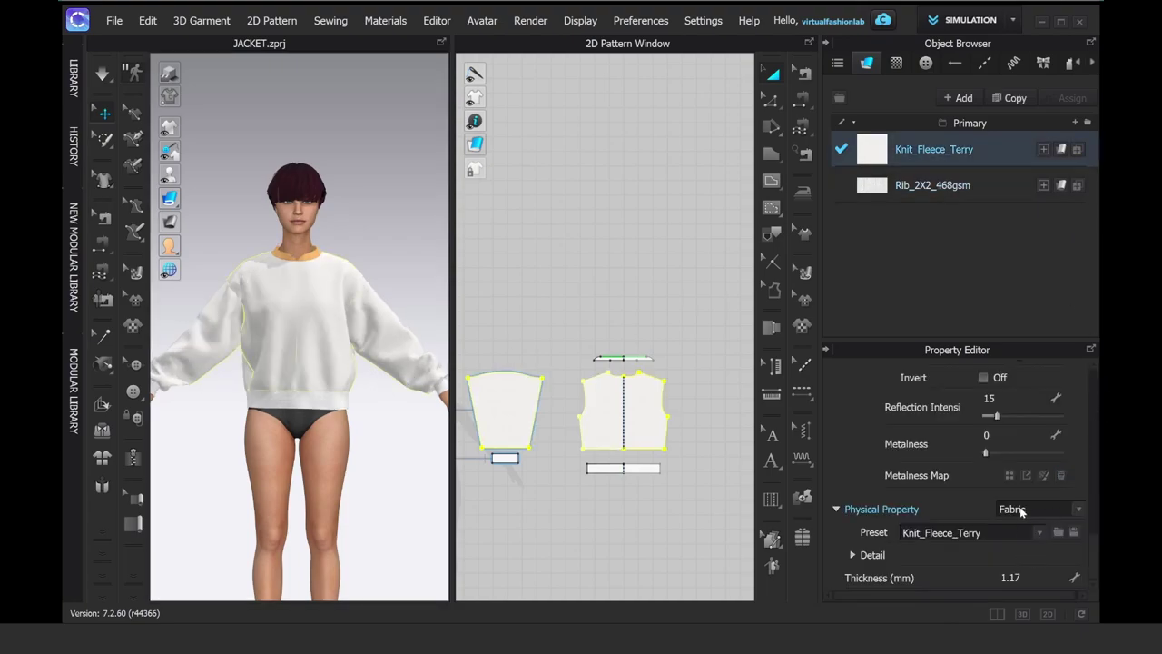
click(932, 185)
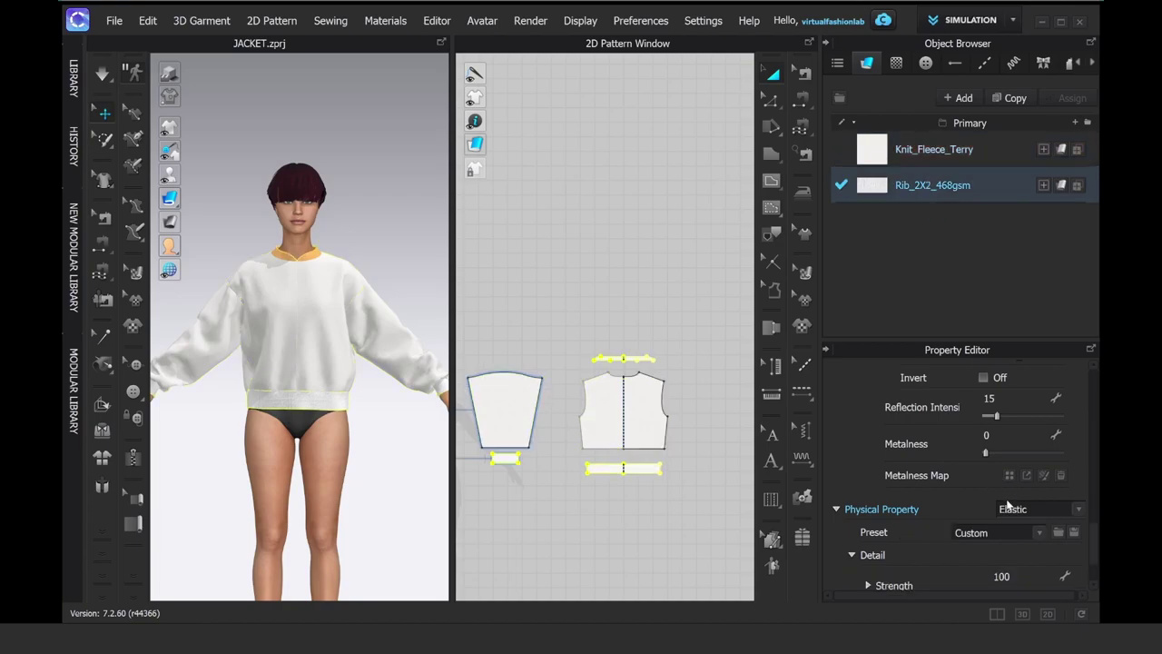
click(647, 264)
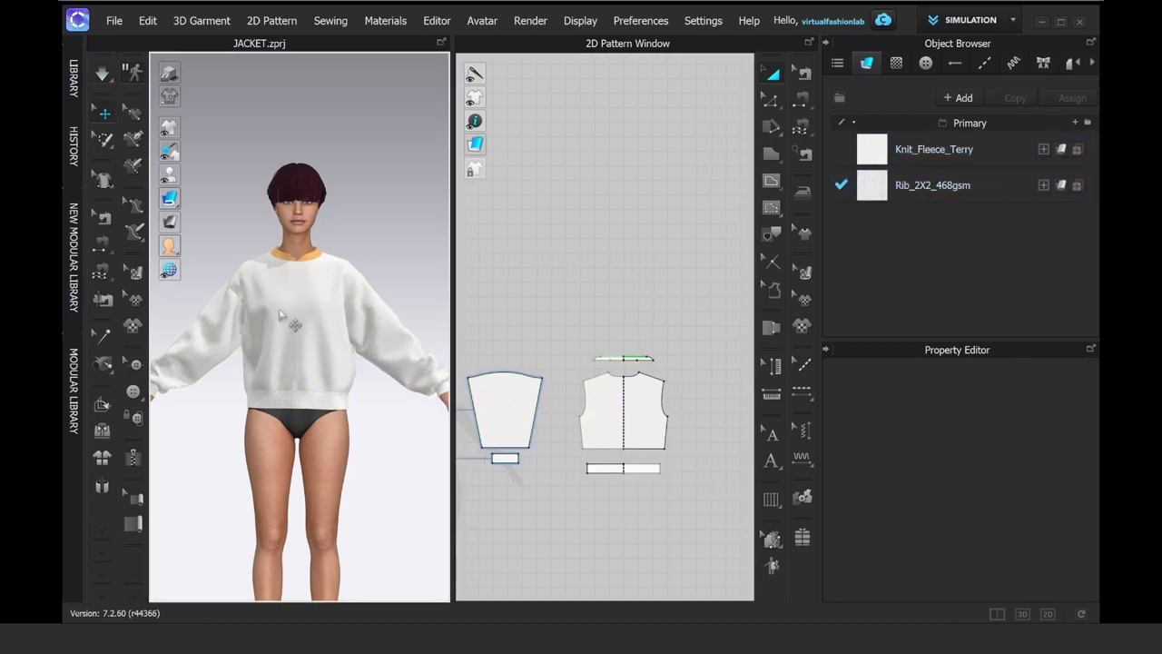
Step: Replace the Knit_Fleece_Terry fabric with Nylon_Featherweight from the fabric library and simulate the garment
mouse_move(372, 239)
right_down()
mouse_move(199, 233)
mouse_move(374, 229)
right_up()
scroll(372, 227, down, 3)
click(74, 78)
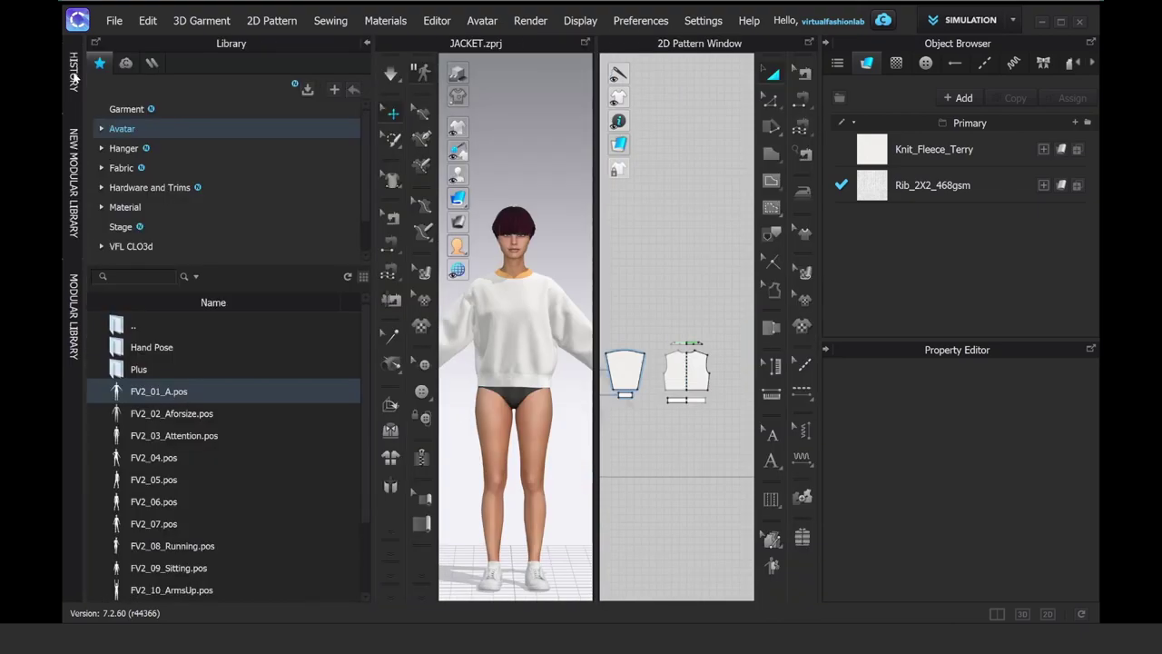
click(138, 167)
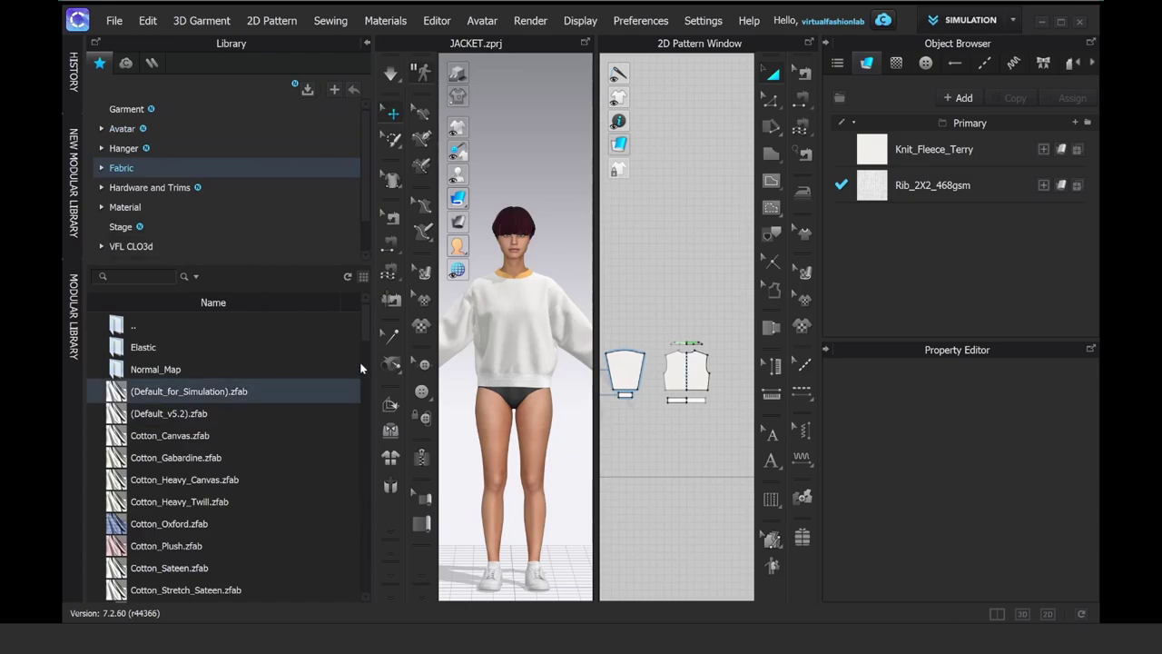
drag(364, 331, 360, 424)
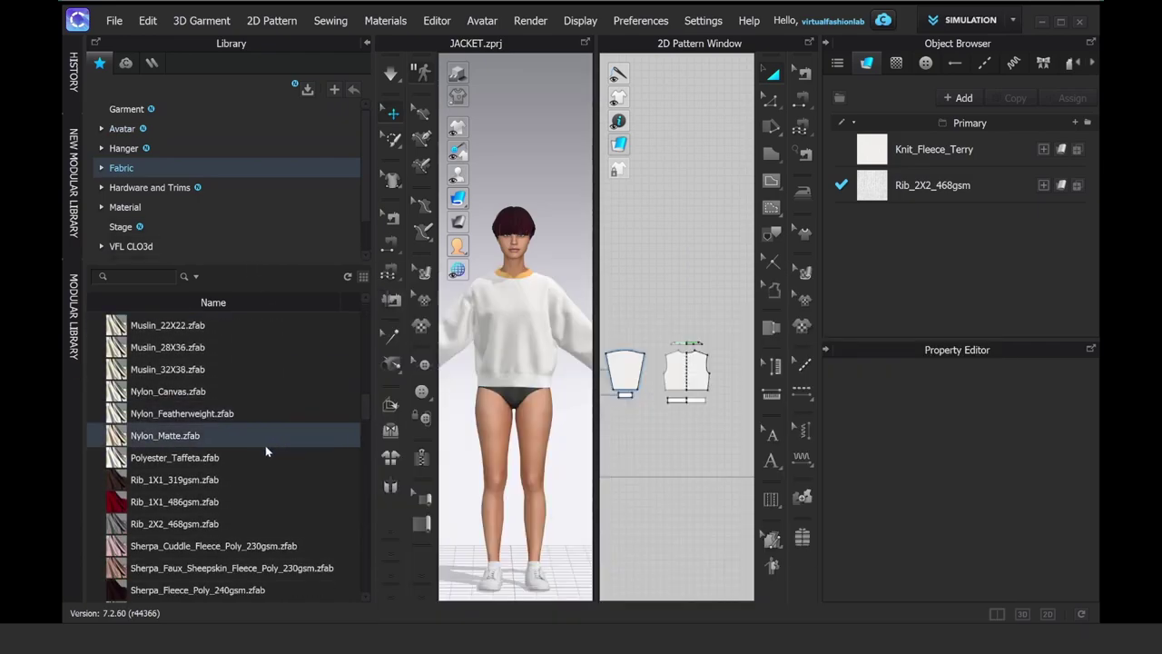
drag(213, 420, 889, 164)
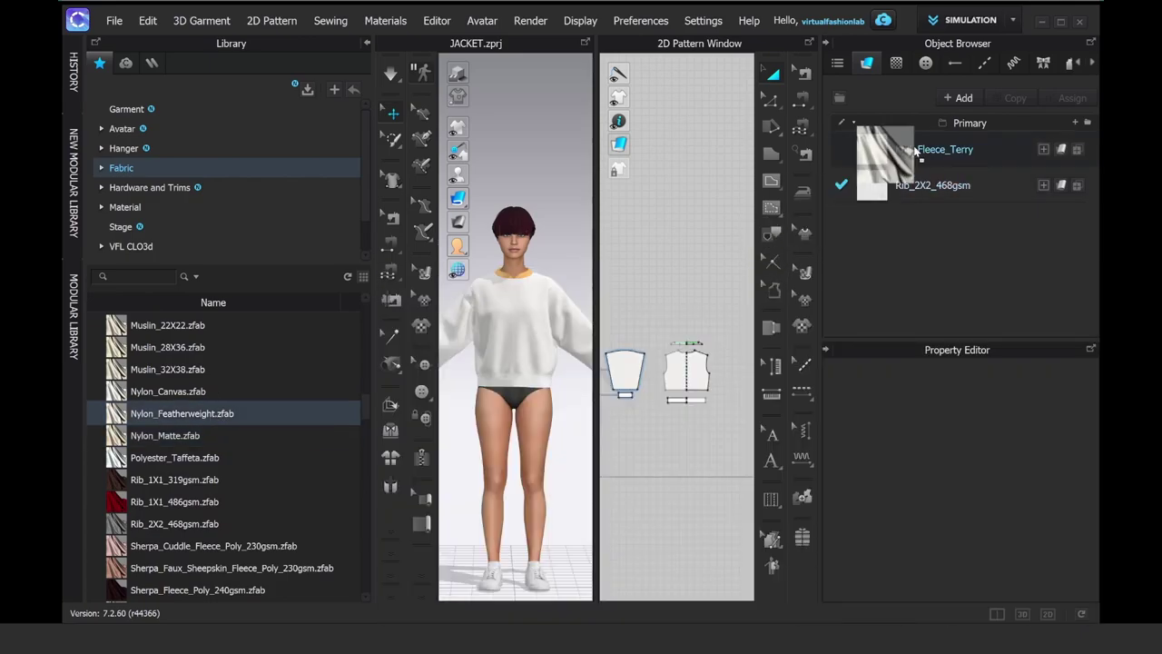
click(364, 43)
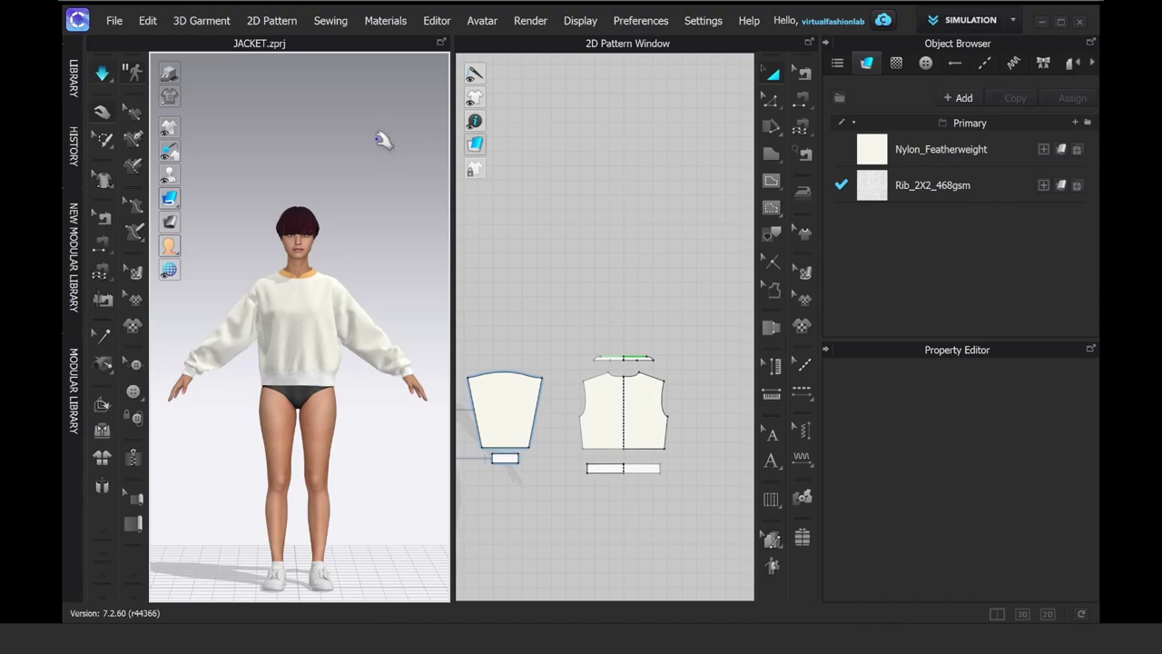
key(space)
Step: Select the front hem rib and remove its linked editing
click(314, 391)
scroll(654, 485, up, 6)
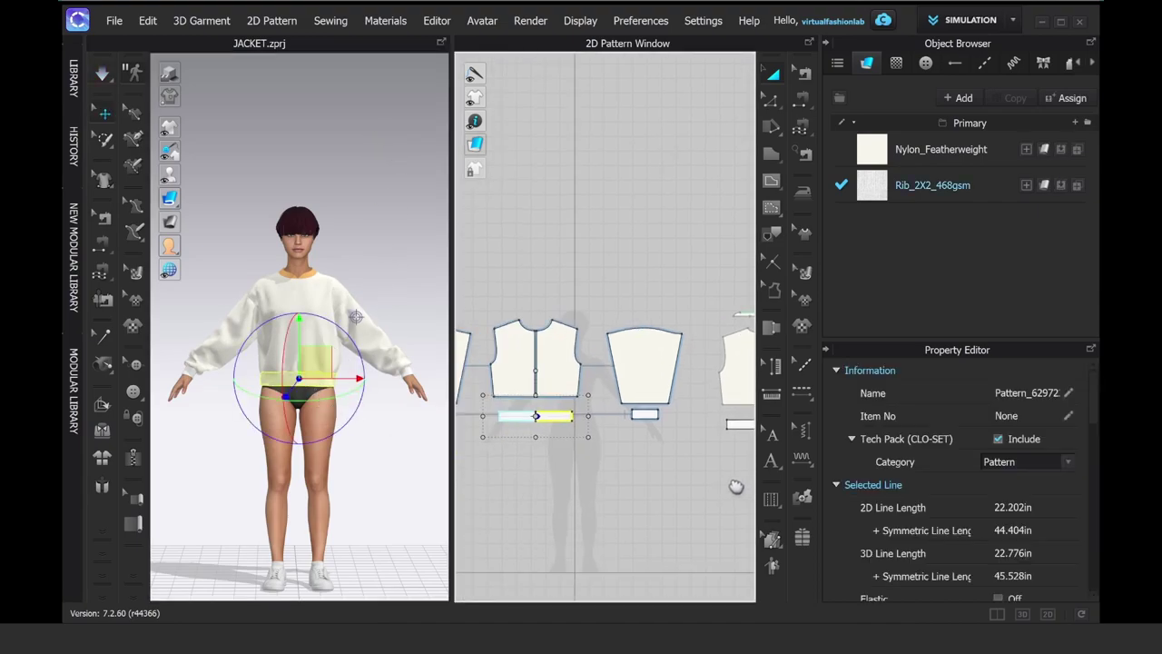
right_click(567, 407)
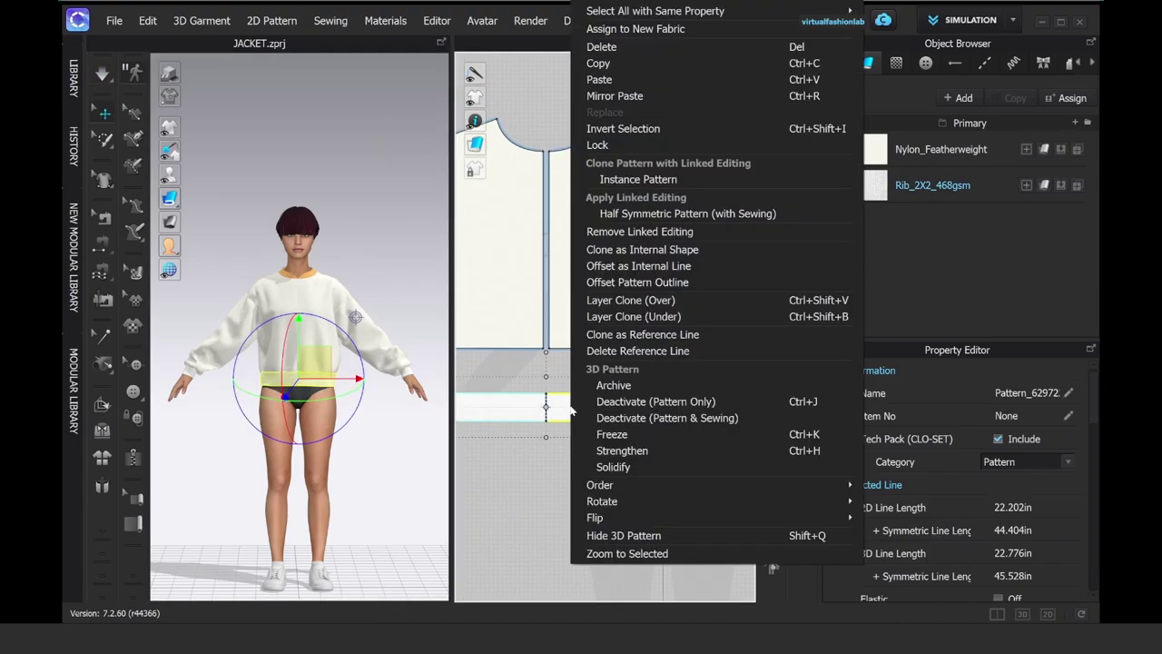
click(639, 232)
Step: Draw a vertical internal line across the centre of the front hem rib, then cut and sew the rib along it
click(581, 368)
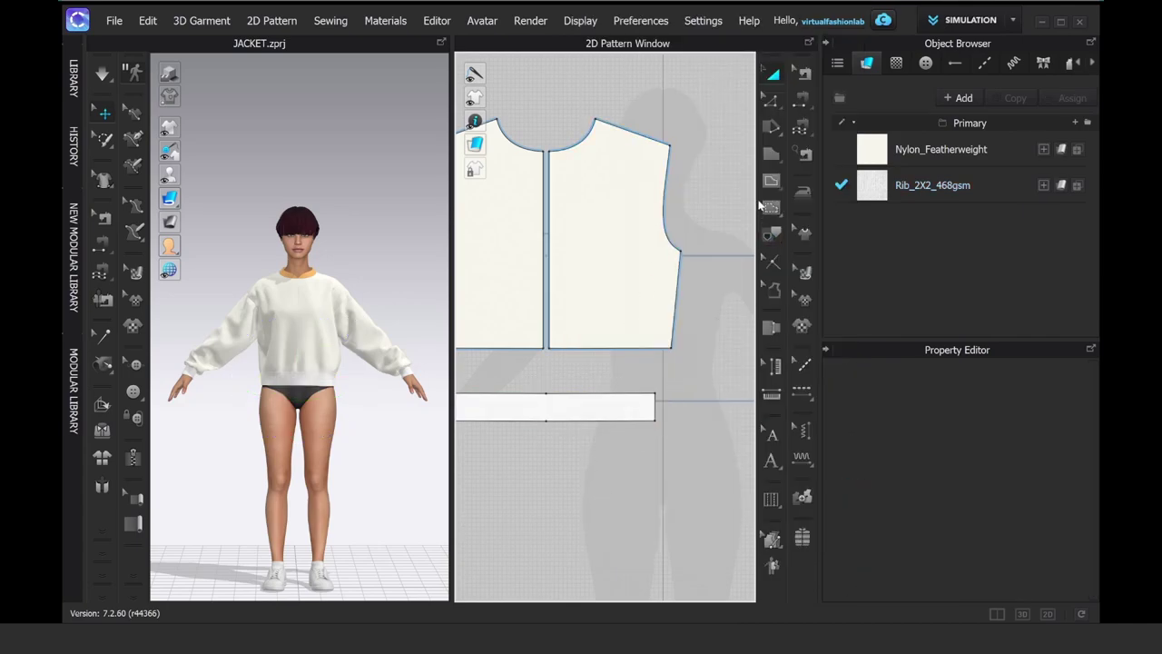
click(546, 394)
double_click(545, 420)
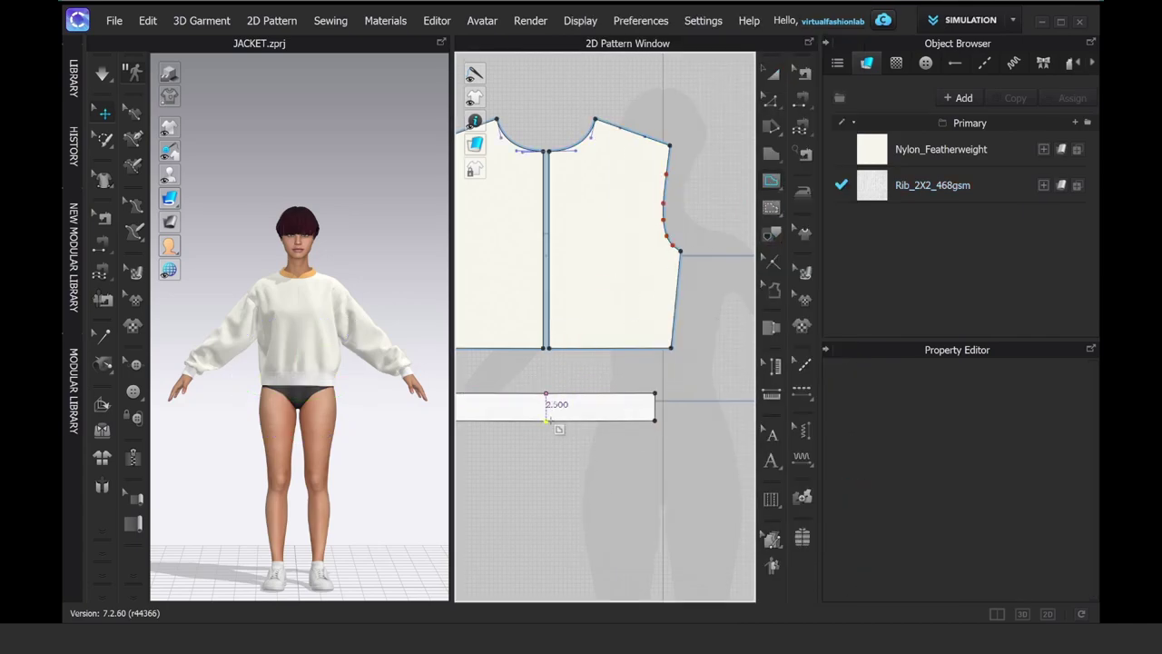
key(z)
right_click(546, 412)
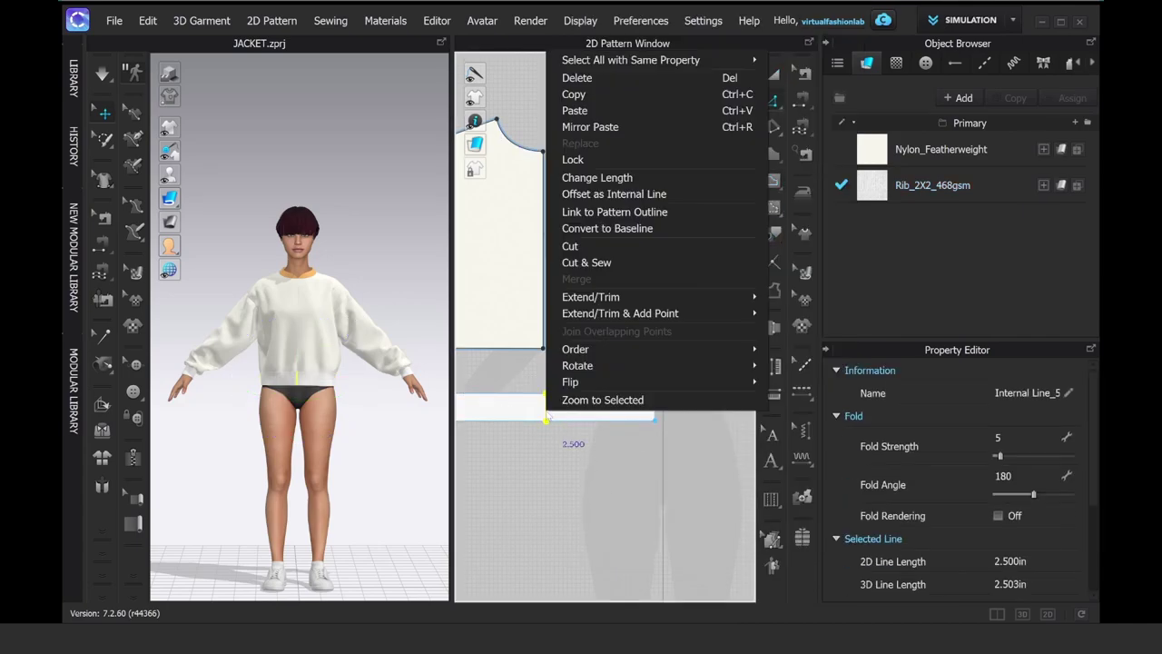
click(586, 262)
Step: Merge one front hem rib half with the back hem rib along their side edges
scroll(563, 443, up, 2)
click(555, 440)
scroll(563, 443, down, 3)
scroll(627, 465, up, 5)
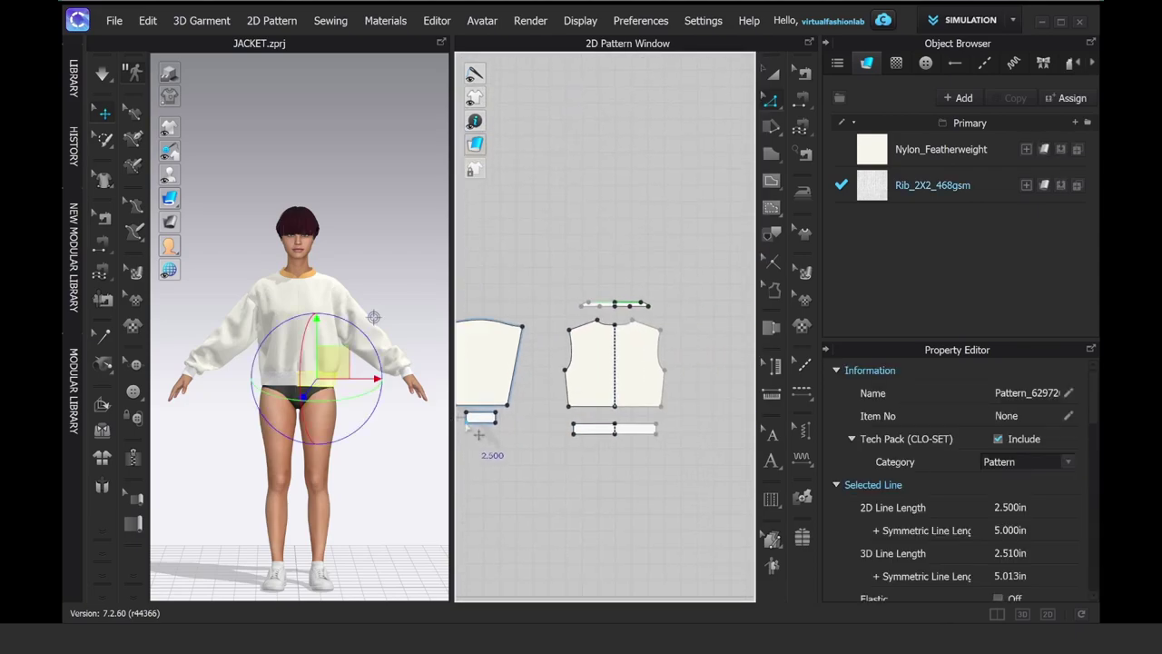
right_click(688, 491)
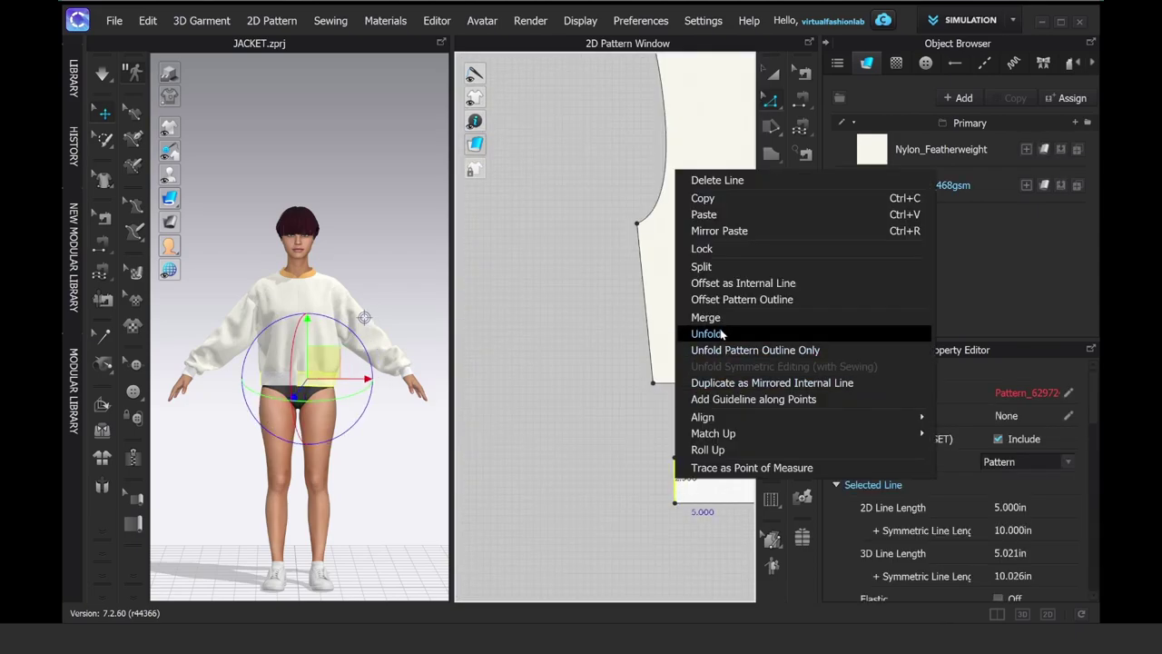
click(730, 333)
click(771, 73)
scroll(611, 317, down, 5)
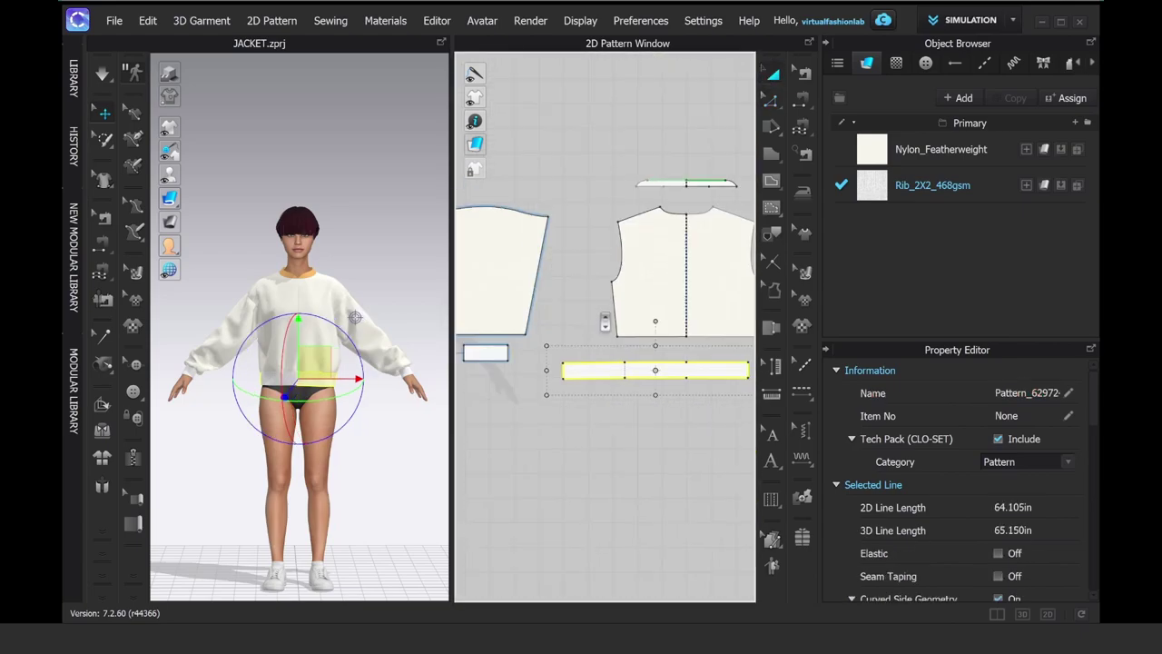
Step: Merge the remaining front hem rib half with the back hem rib along their side edges
click(577, 442)
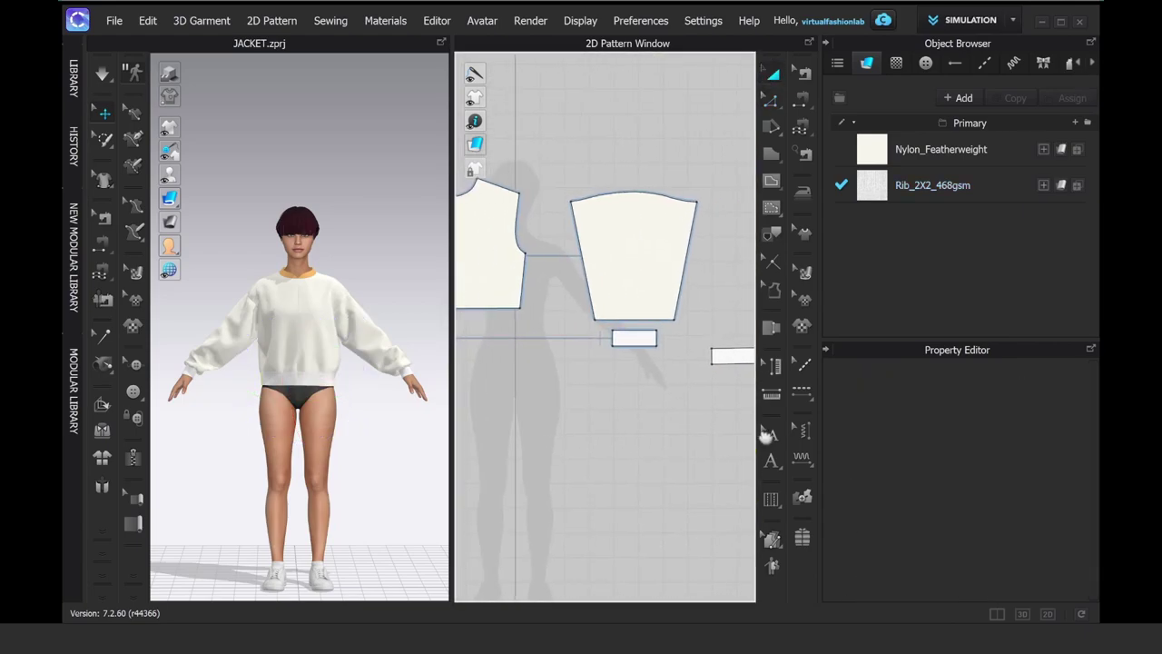
click(771, 100)
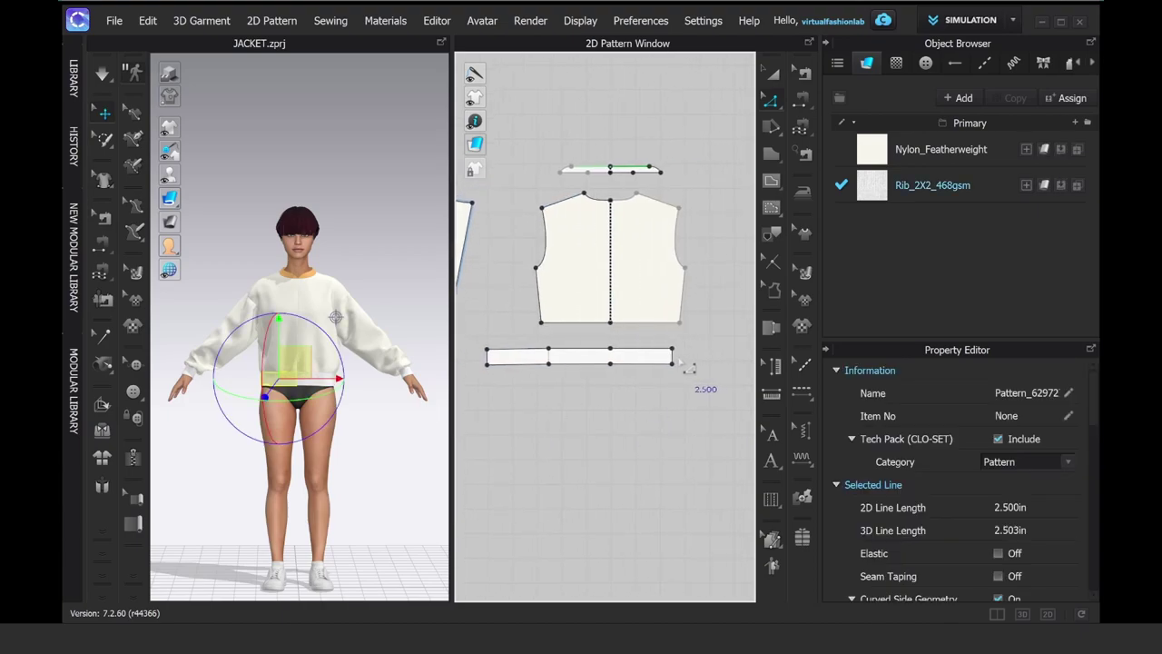
shift+click(674, 356)
right_click(675, 356)
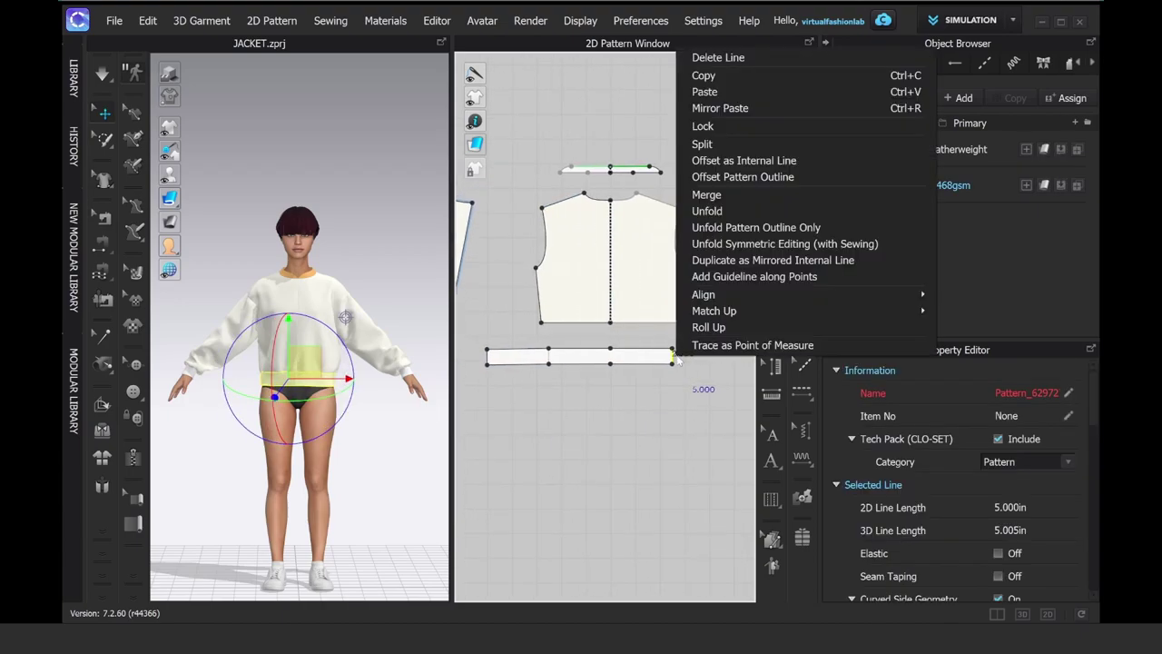
click(727, 207)
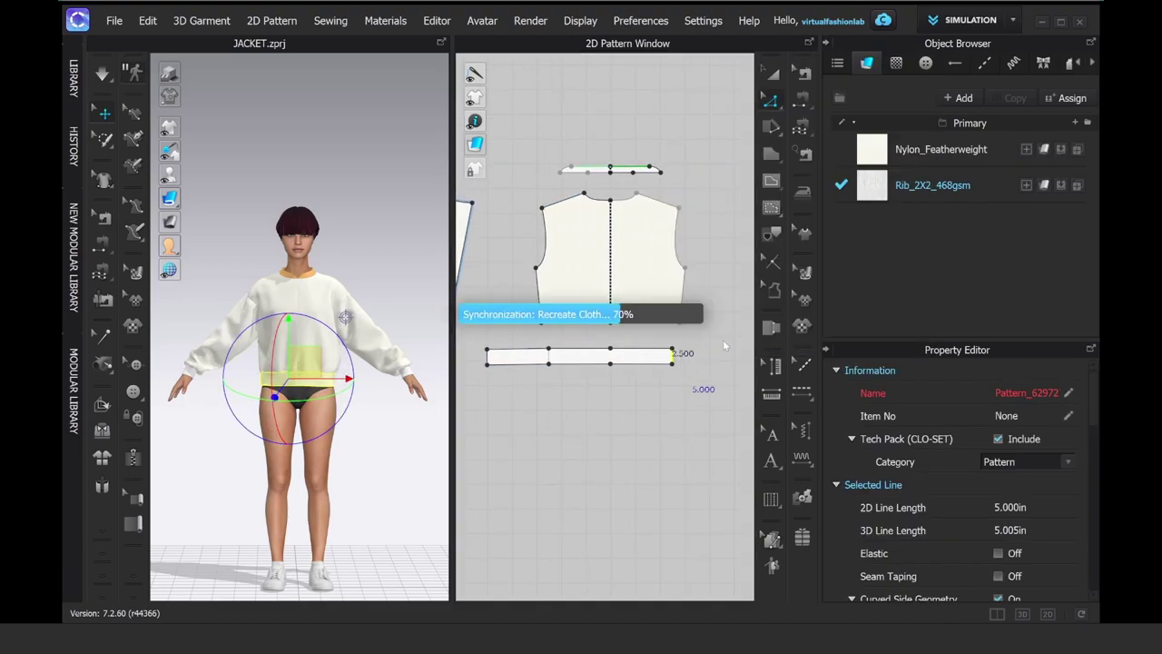
click(677, 424)
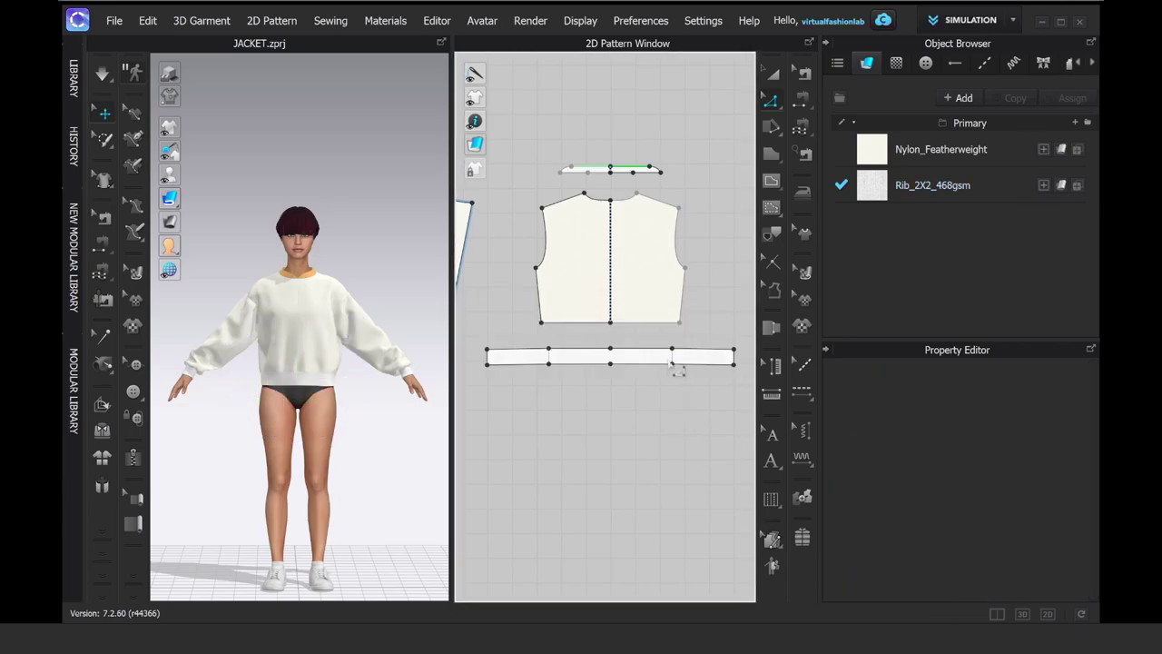
Step: Remove the extra points along the merged hem rib's edges, then split its upper edge into two equal segments
click(673, 365)
click(681, 369)
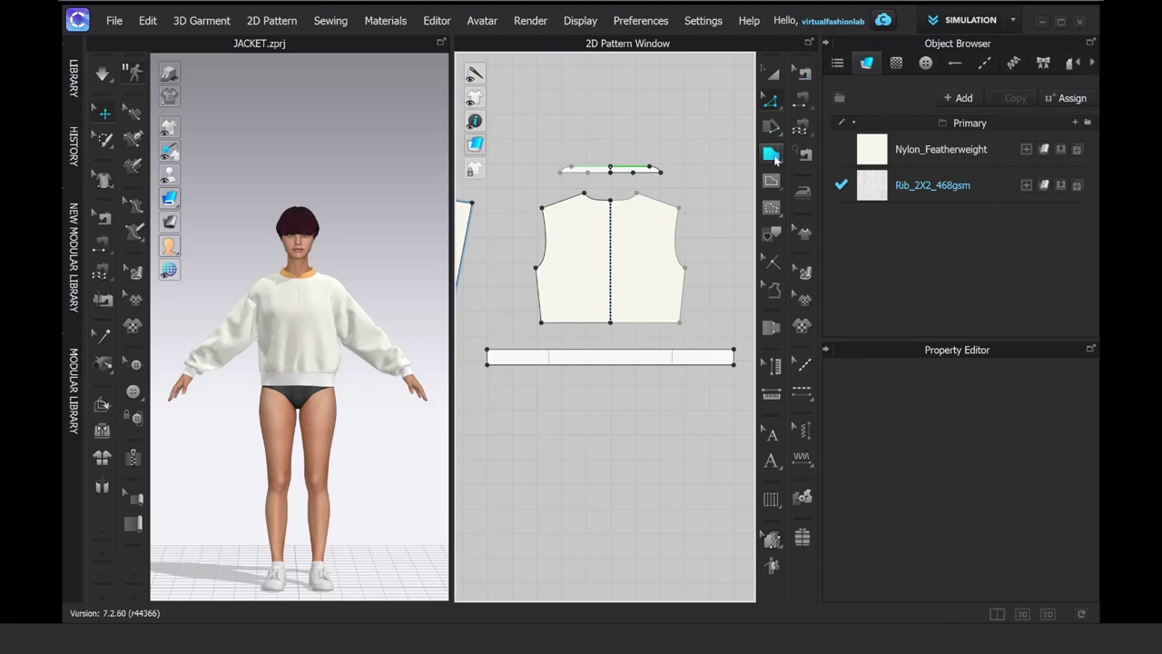
key(x)
right_click(612, 354)
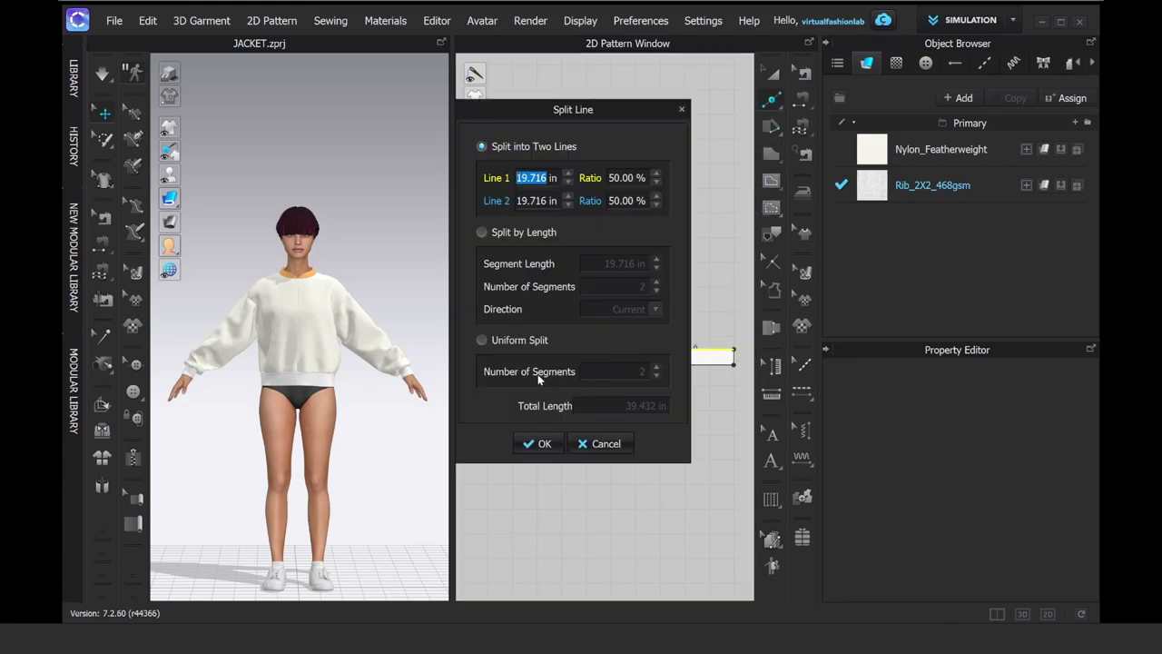
click(523, 342)
click(538, 443)
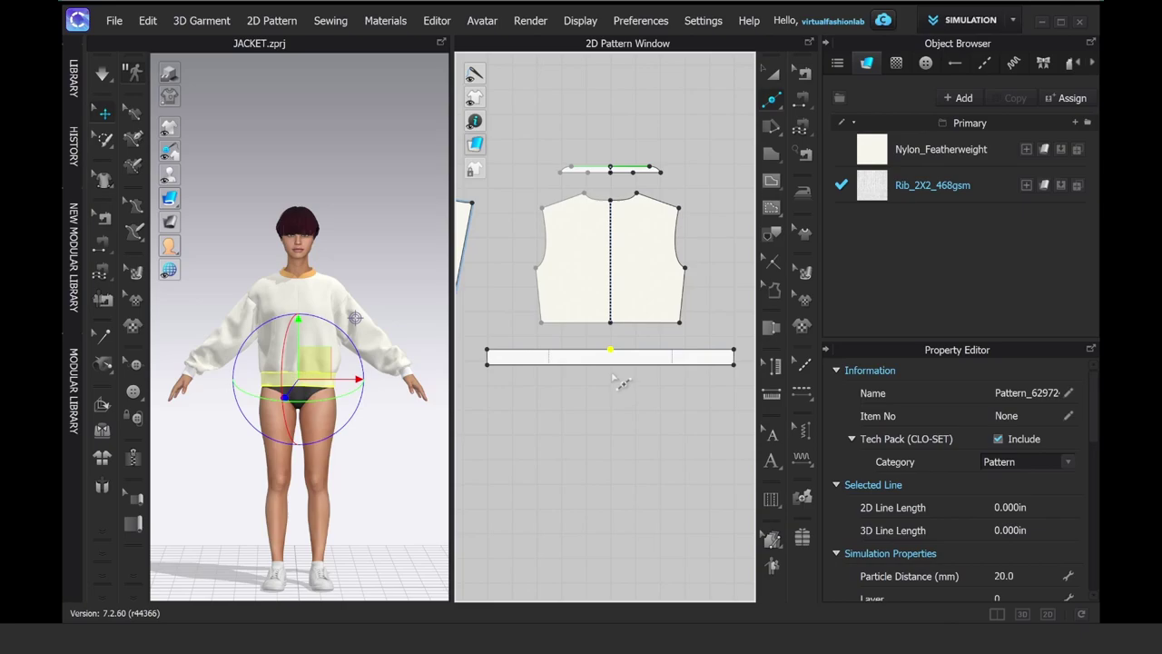
Step: Draw a vertical internal line across the hem rib from its upper-edge midpoint, then cut the rib along it
click(770, 180)
scroll(619, 336, up, 4)
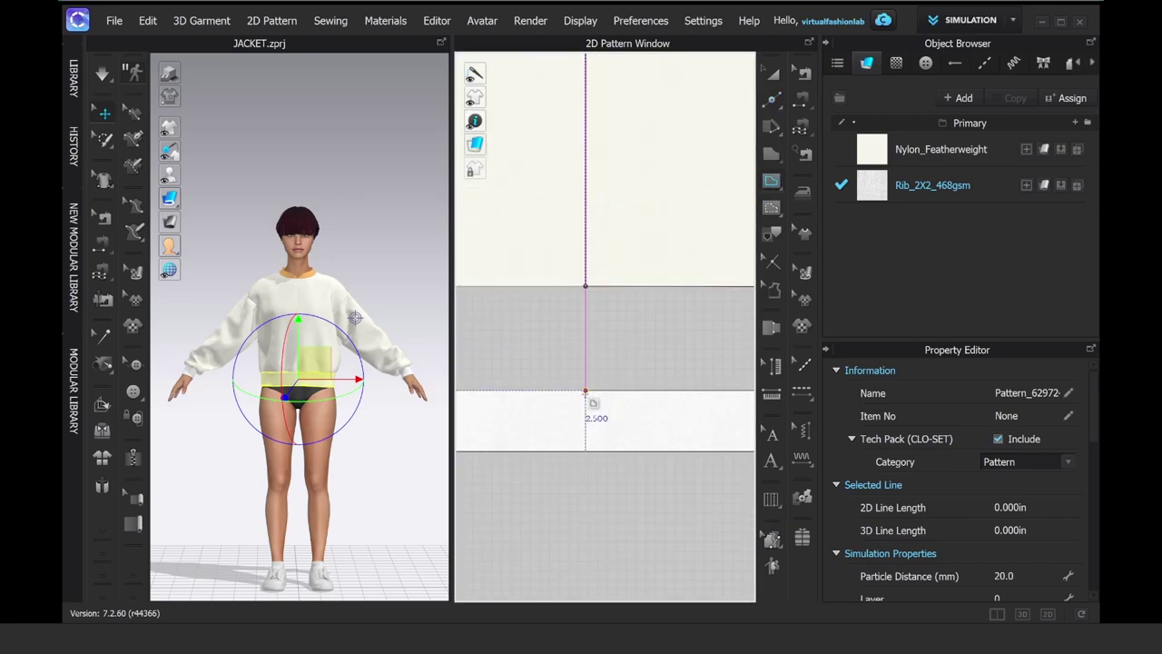
click(585, 391)
double_click(586, 450)
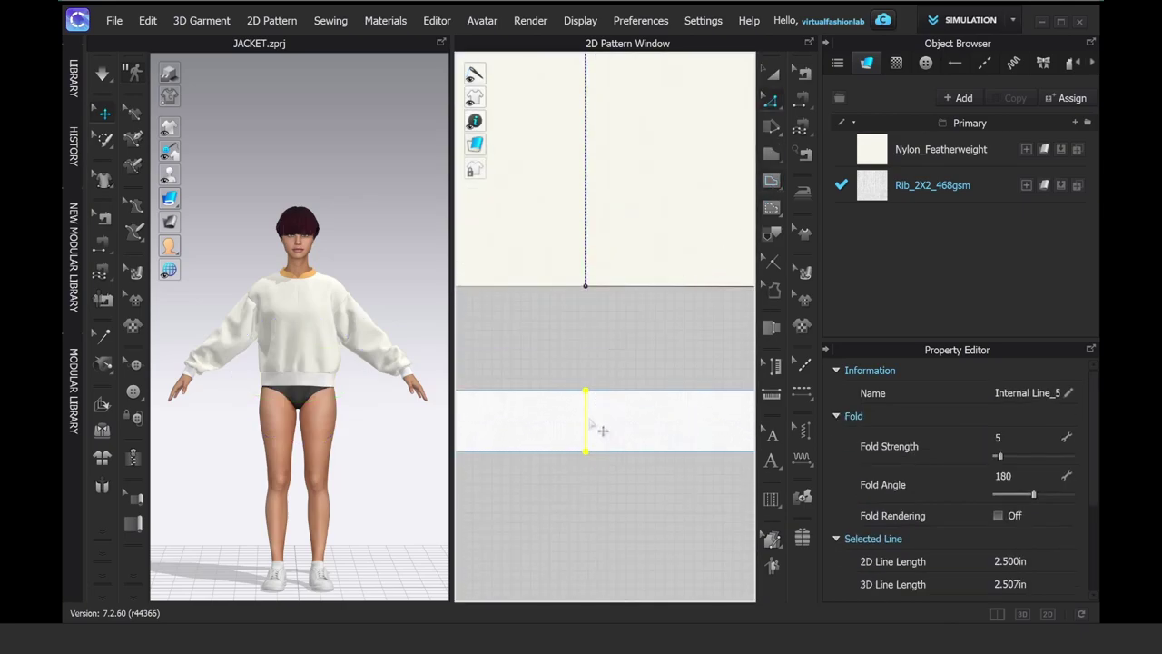
right_click(587, 427)
click(628, 269)
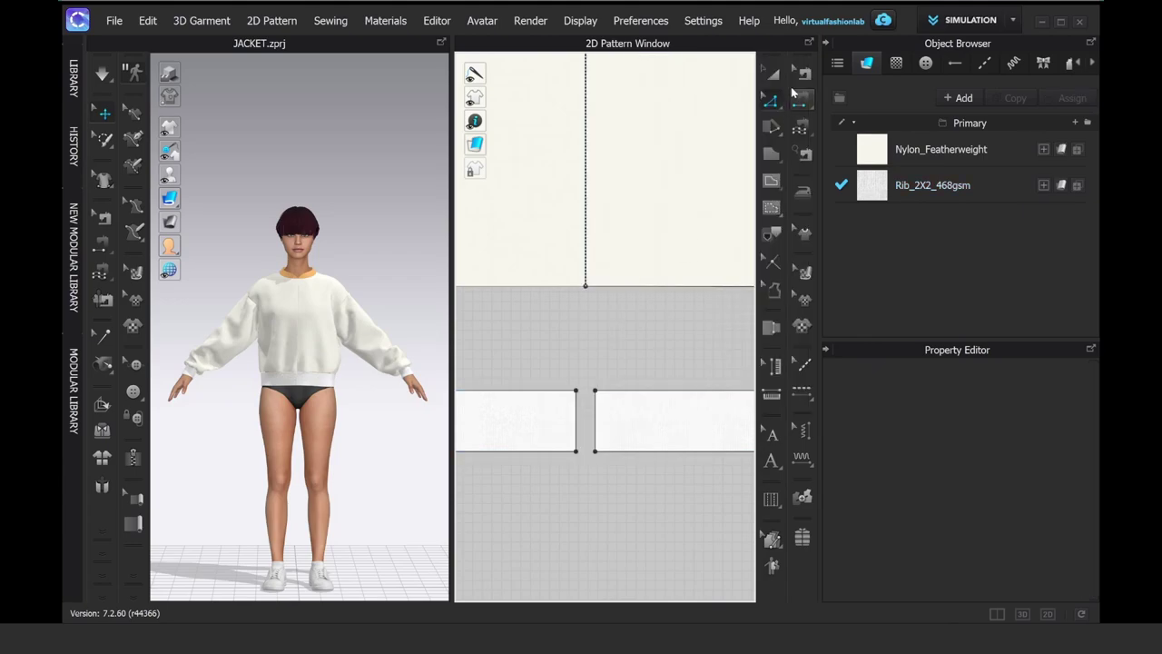
Step: Link the two hem rib halves with the Symmetric Pattern (with Sewing) linked editing
click(771, 73)
click(639, 414)
shift+click(547, 424)
right_click(548, 426)
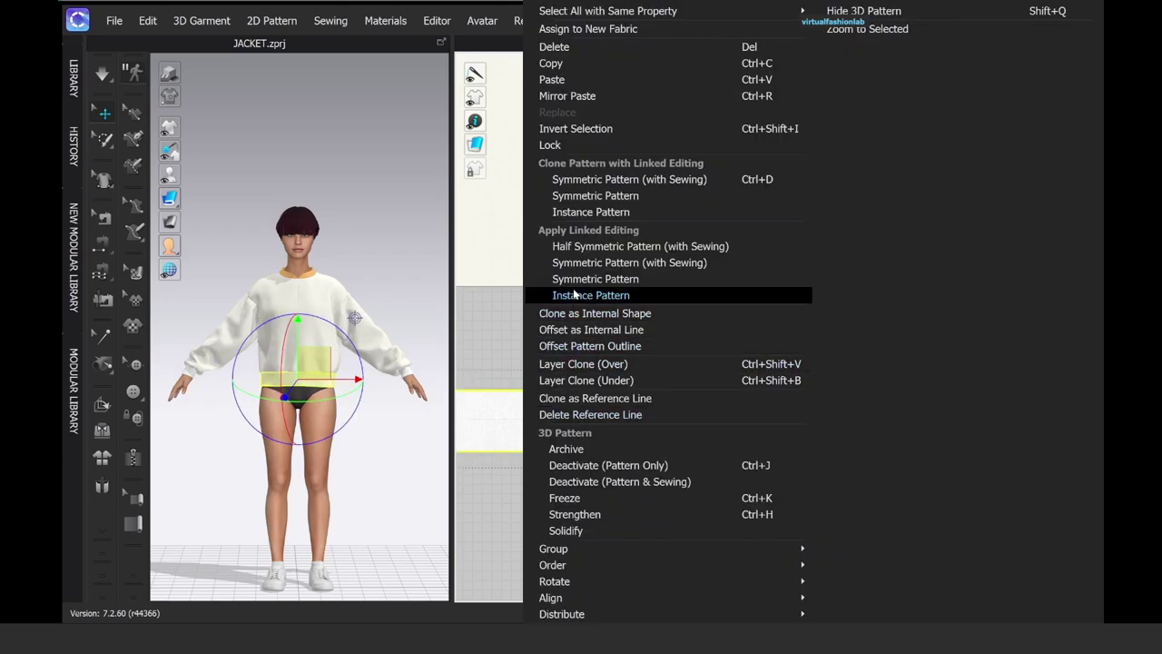
click(577, 263)
Step: Merge the linked hem rib halves along their centre edges and align the rib beneath the back body's centre line
right_click(592, 420)
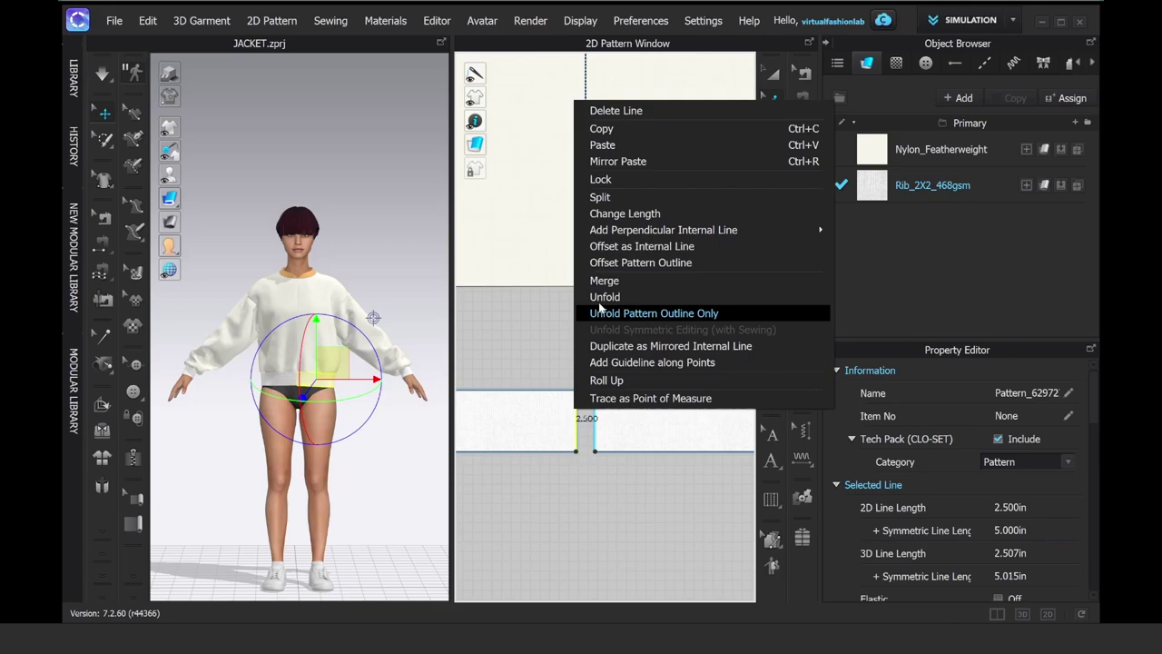
click(600, 277)
click(575, 420)
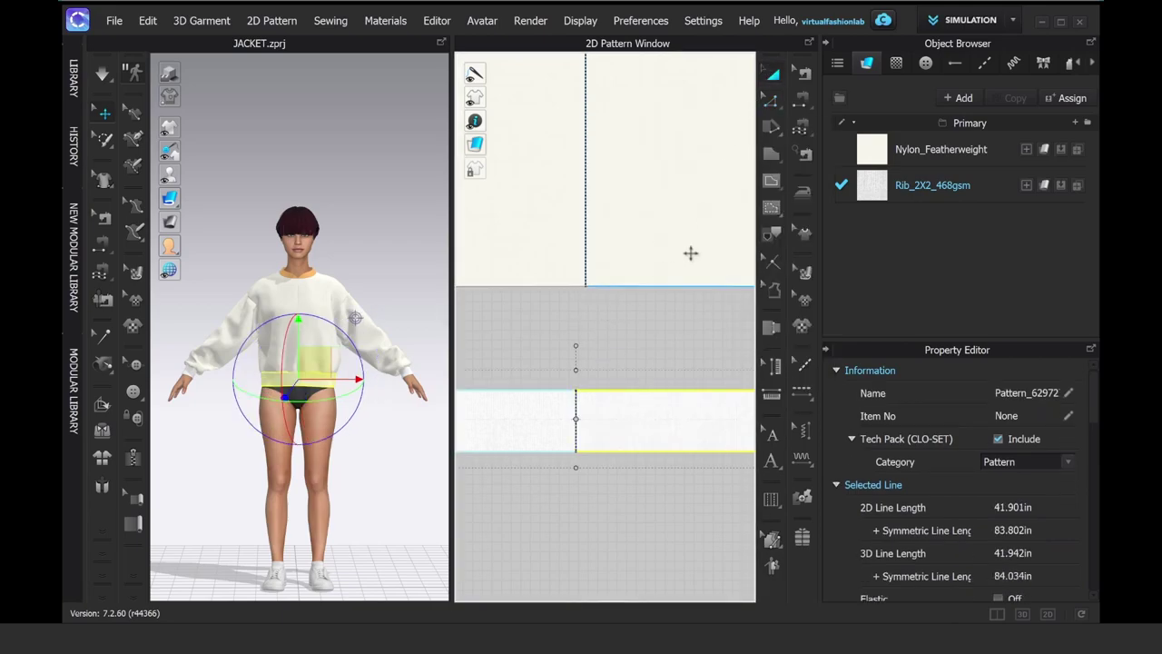
drag(636, 408, 651, 345)
click(565, 567)
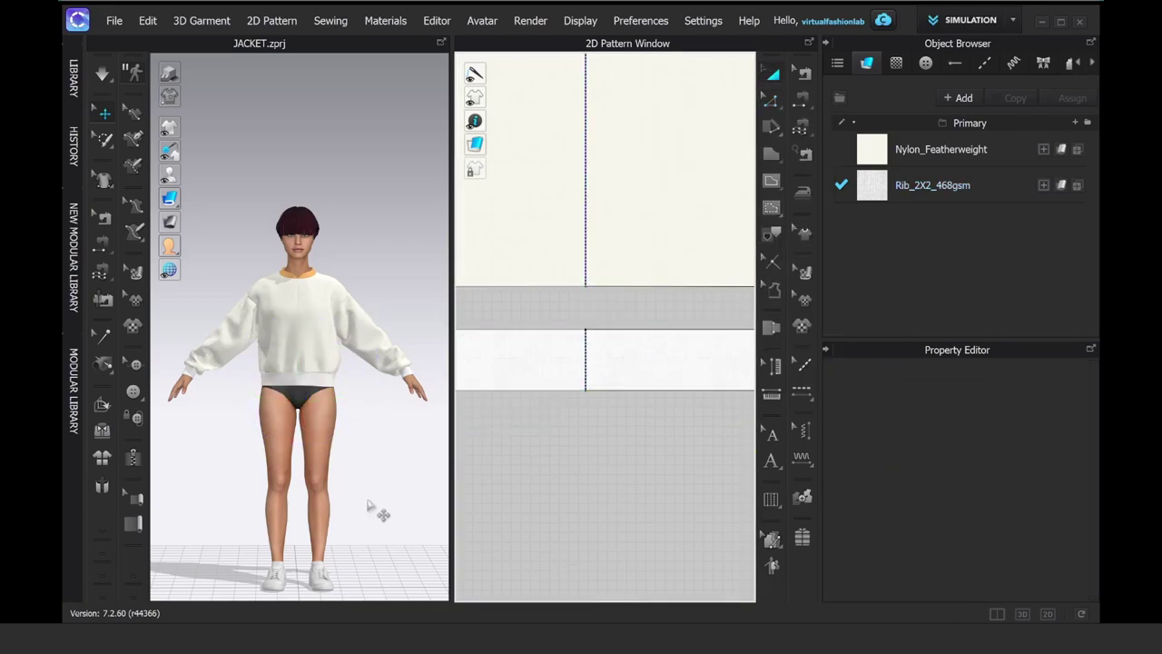
Step: Simulate the garment and tug both sleeves to settle the fabric
key(space)
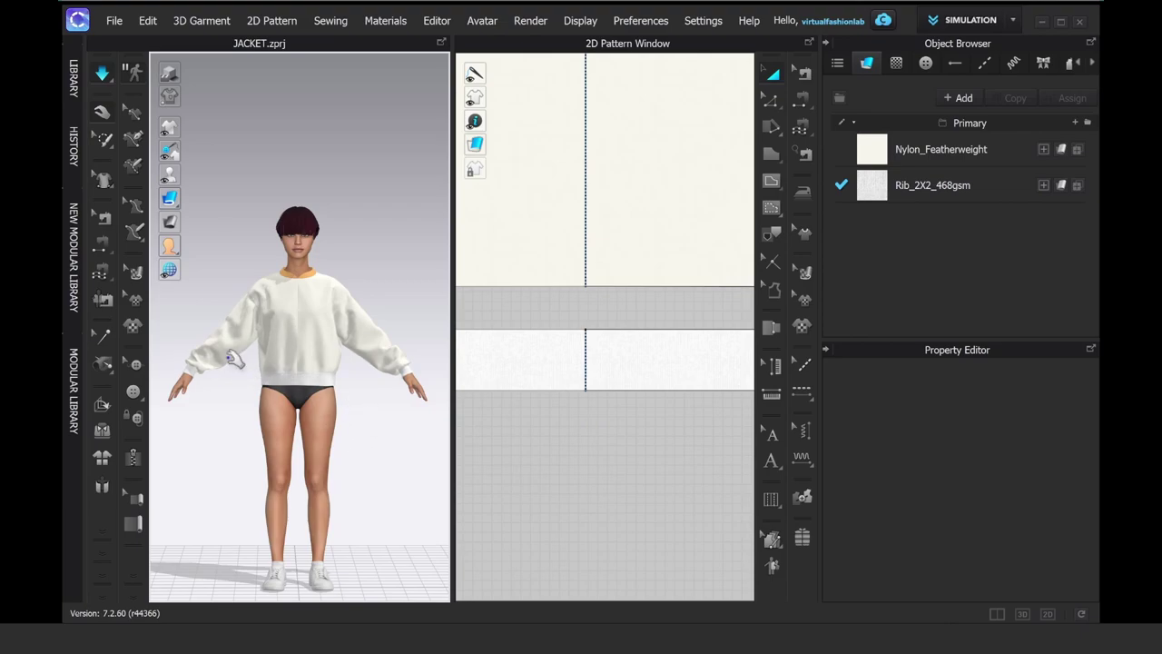
click(243, 365)
click(352, 352)
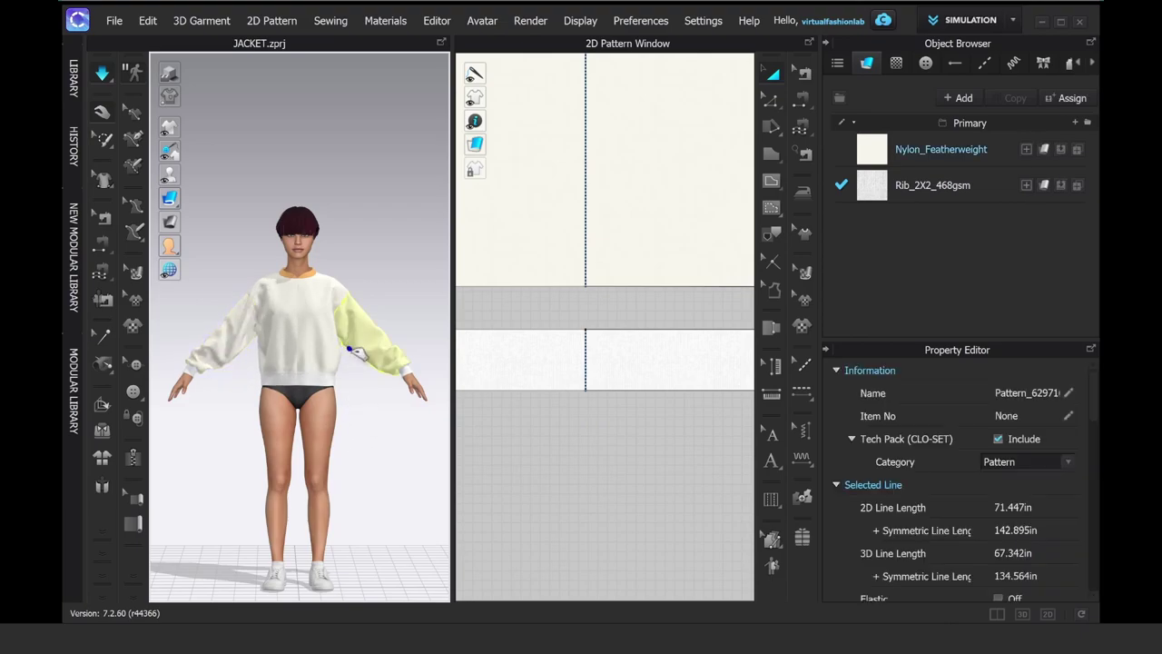
click(397, 440)
Step: Raise the sleeve pattern's bottom edge by about 2.6 in to shorten the sleeve
scroll(586, 459, down, 5)
right_drag(586, 459, 656, 455)
middle_drag(656, 454, 742, 454)
scroll(658, 445, down, 4)
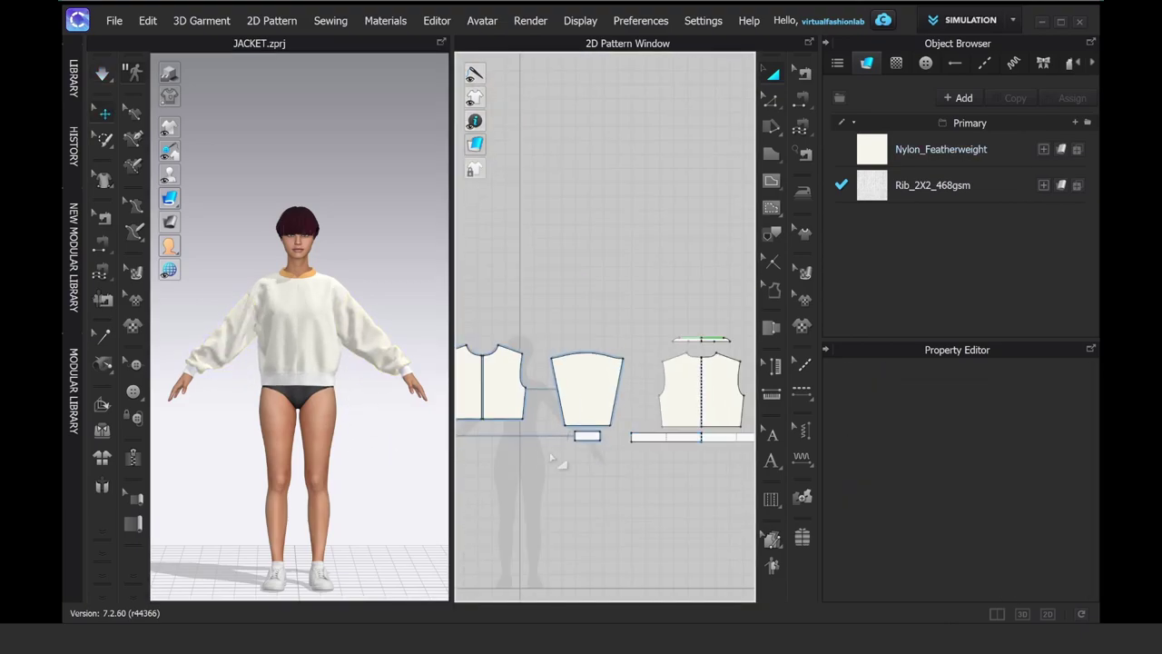
middle_drag(555, 462, 603, 462)
scroll(641, 436, up, 5)
key(z)
click(641, 424)
drag(642, 423, 650, 413)
right_click(639, 405)
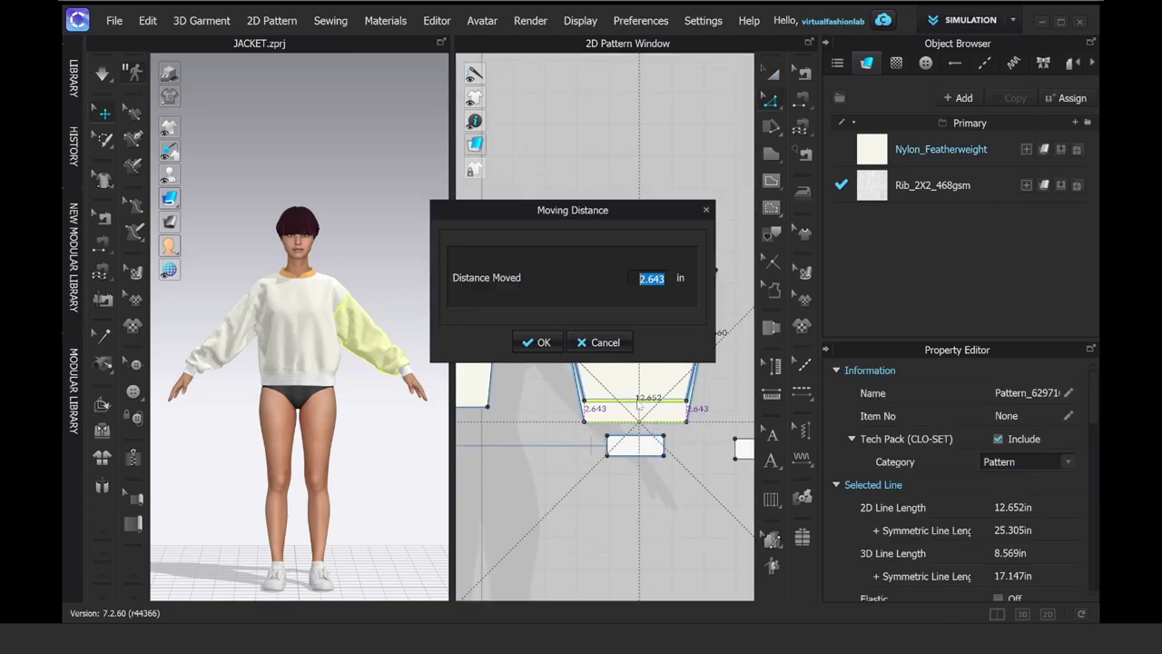
key(Return)
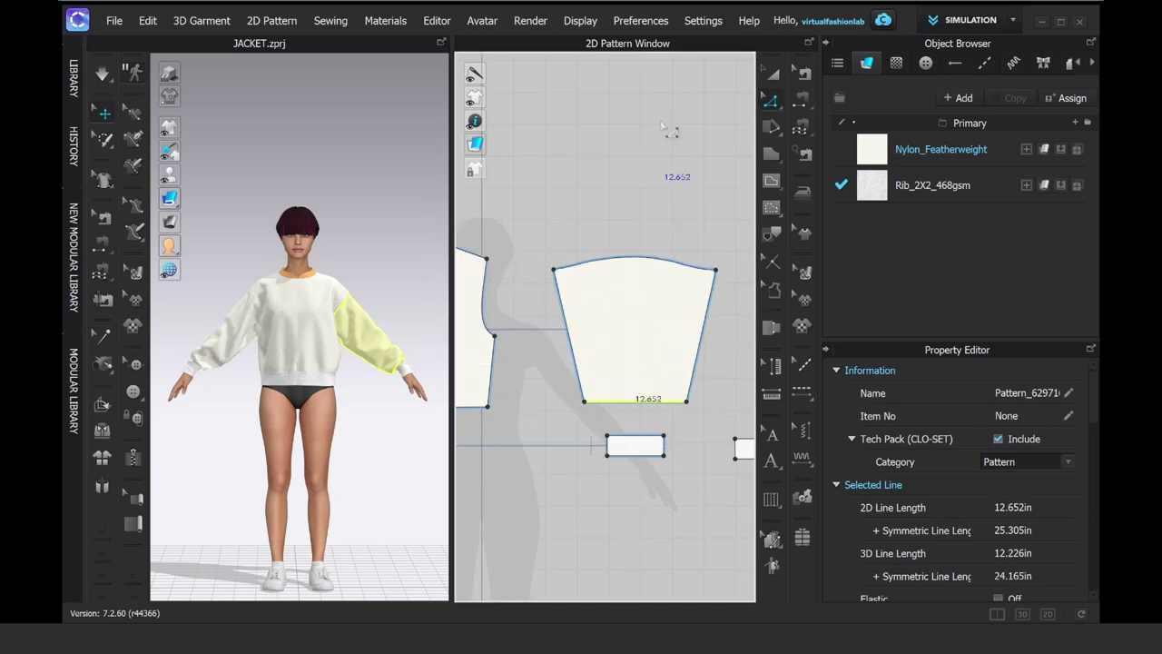
Step: Simulate the shortened sleeves and tug one near the cuff to settle it
click(617, 161)
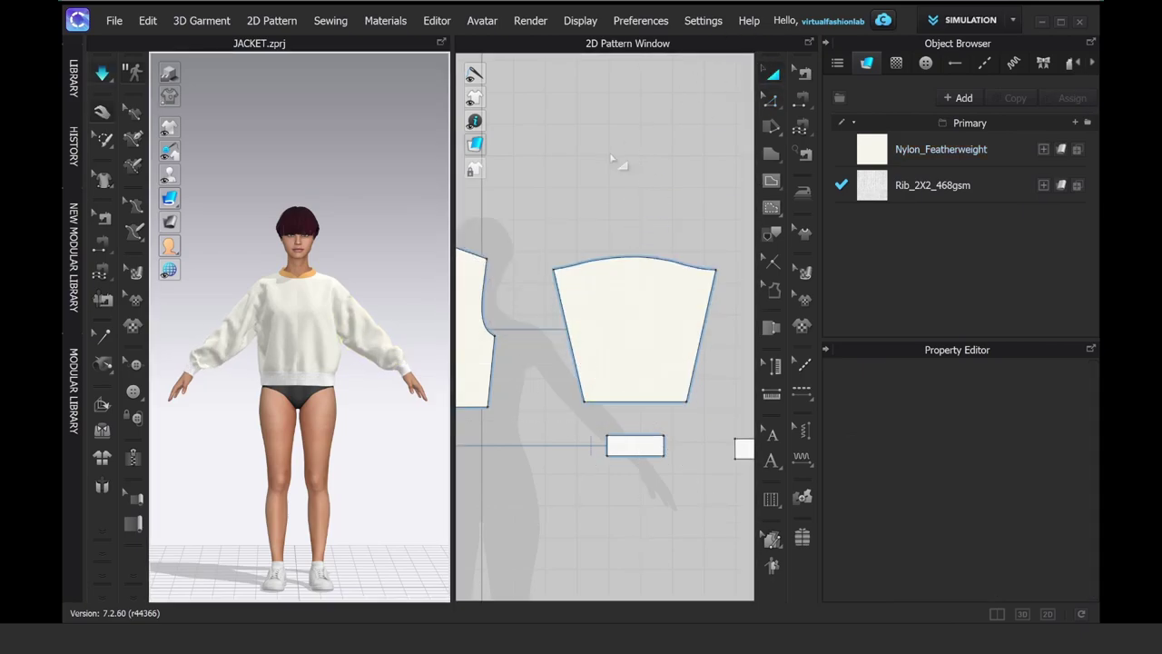
click(216, 360)
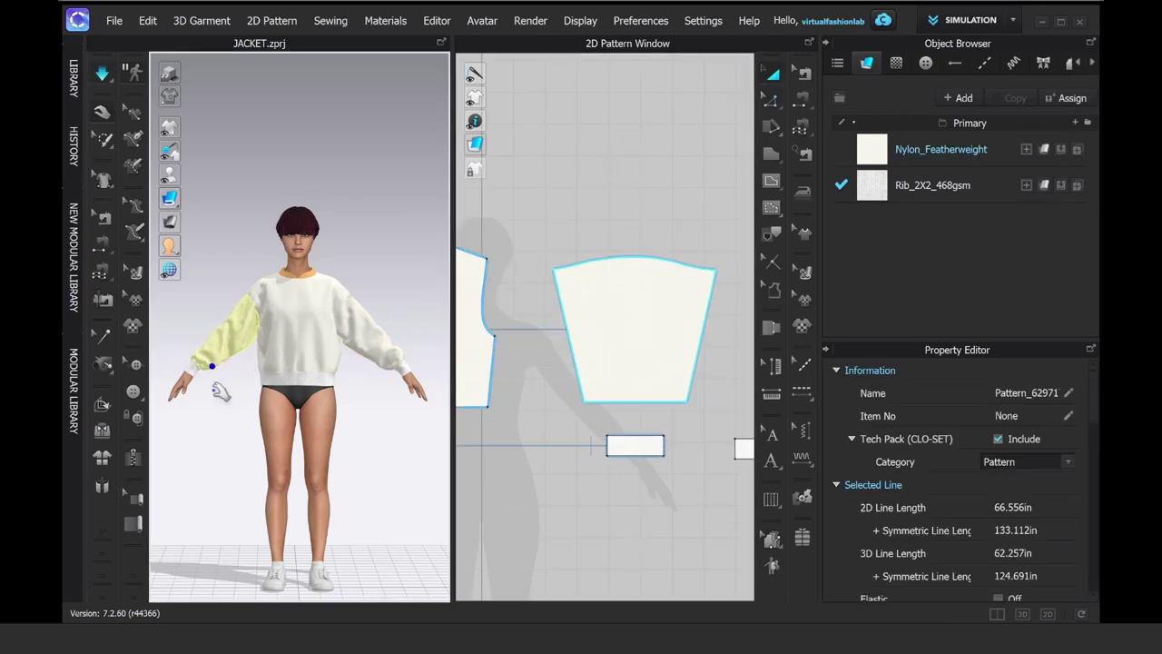
click(194, 294)
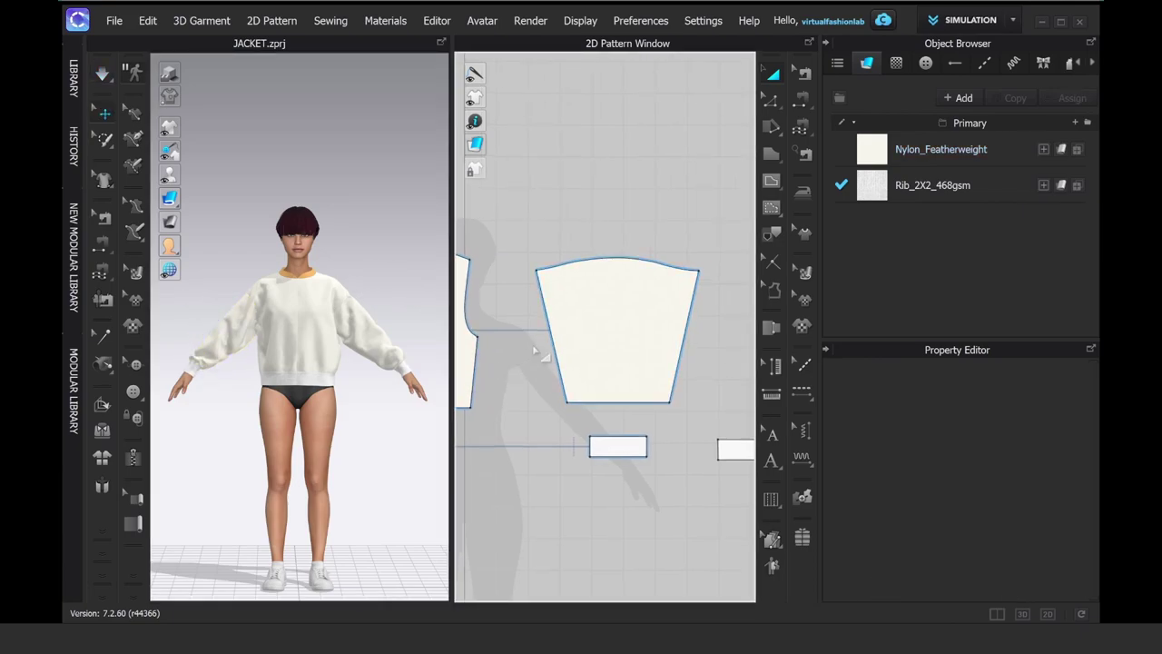
Step: Offset the sleeve's bottom edge as two internal lines spaced 6 in apart, extended to the sleeve's sides
right_drag(538, 345, 548, 379)
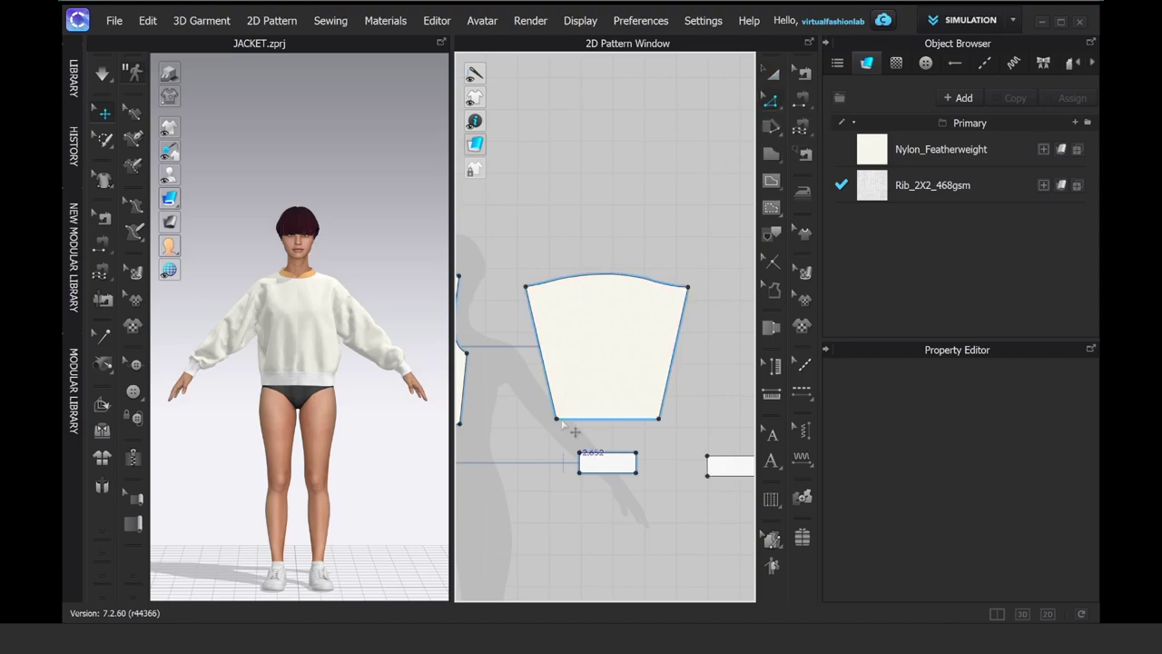
right_click(601, 419)
click(660, 259)
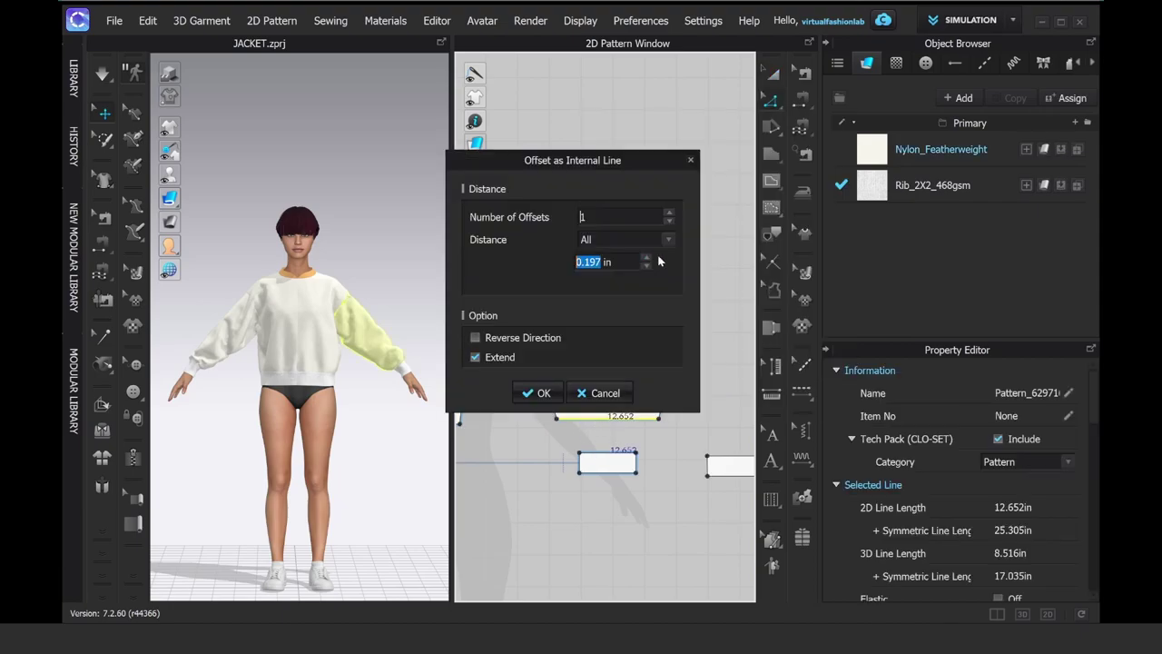
drag(575, 166, 851, 179)
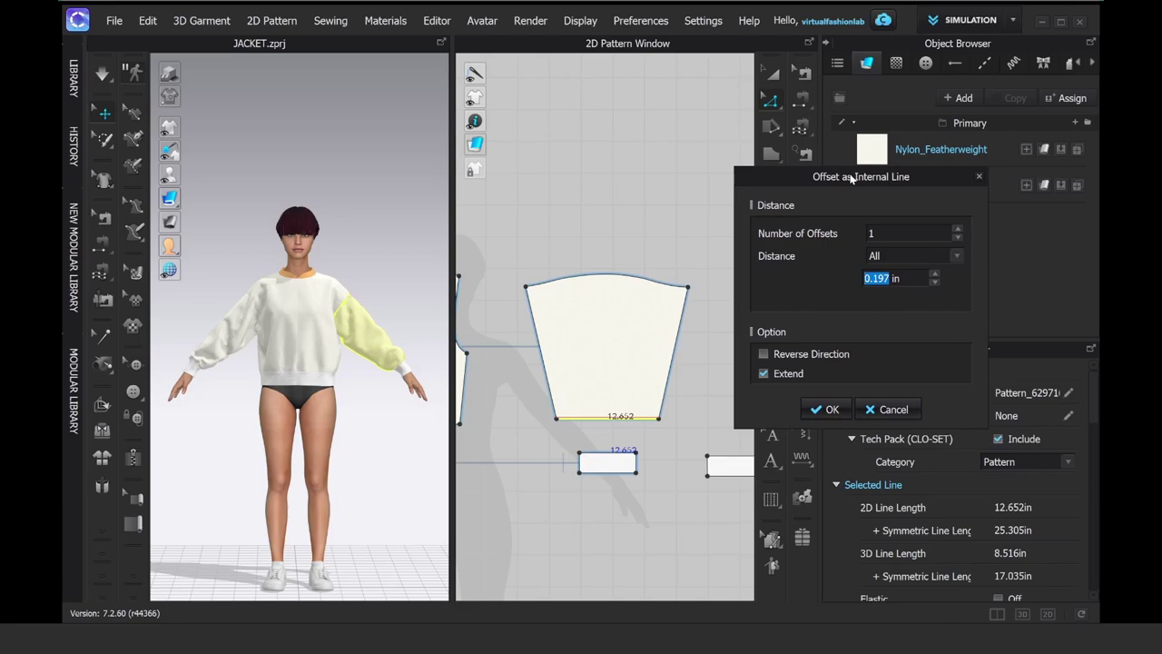
text(5)
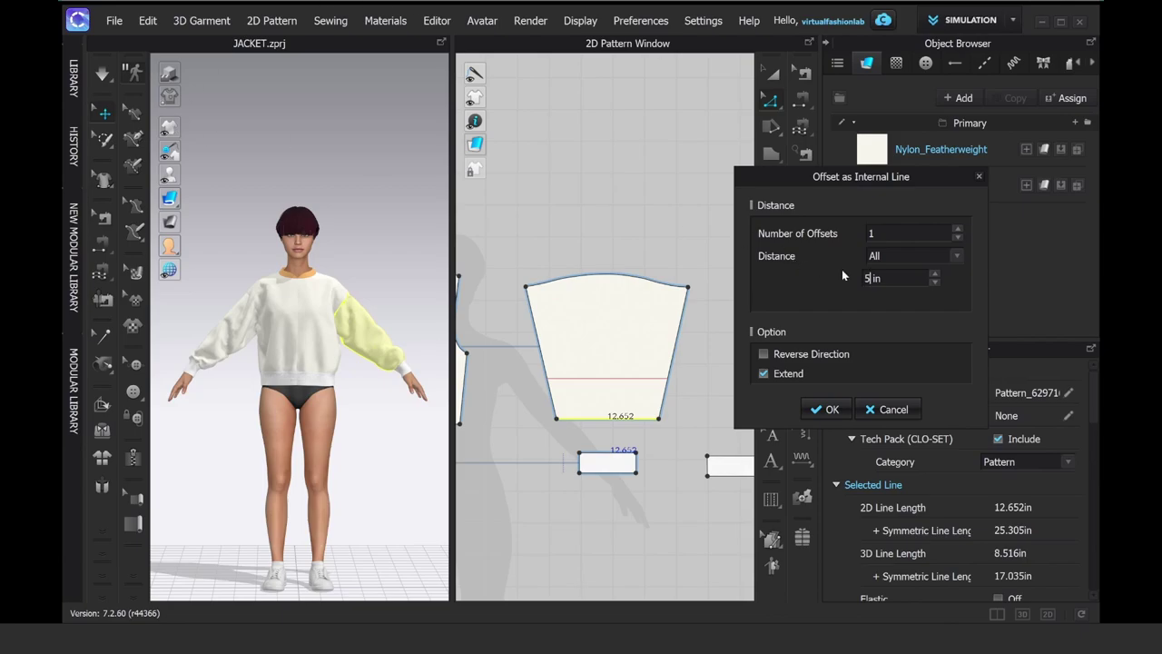
click(957, 231)
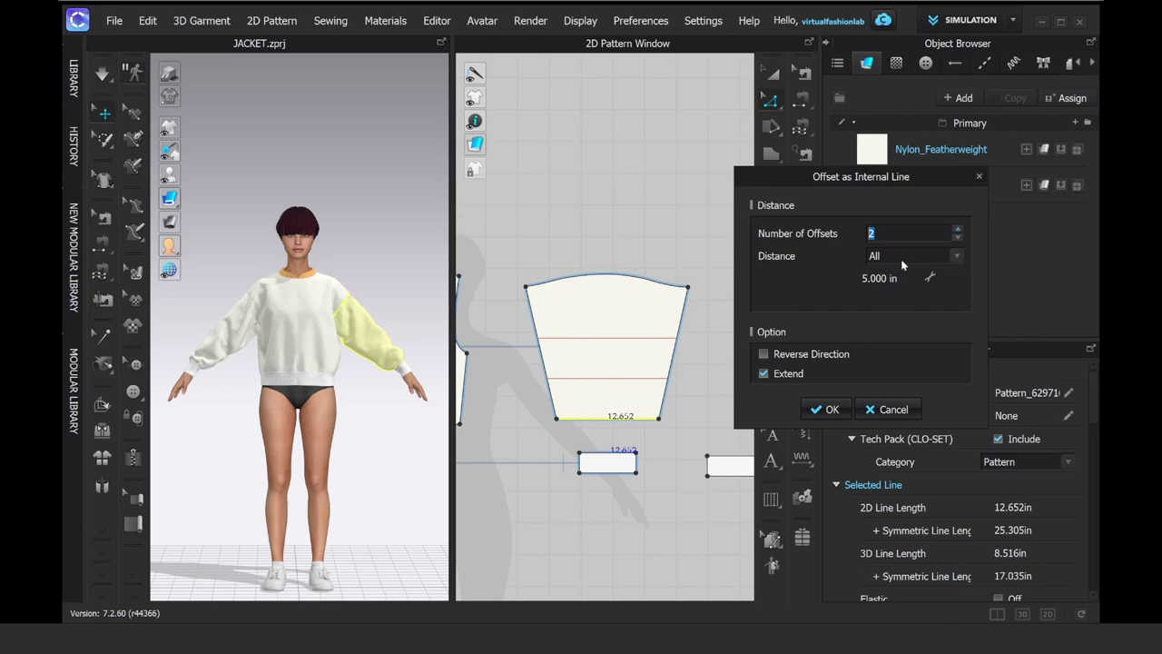
click(865, 280)
text(6)
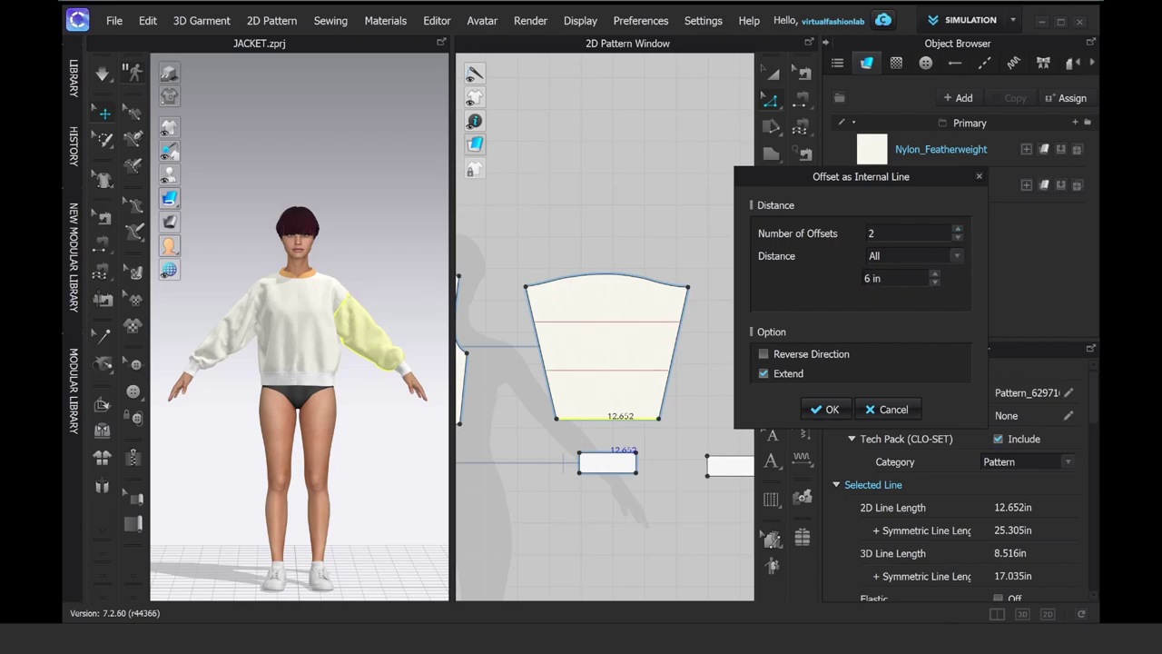
click(828, 409)
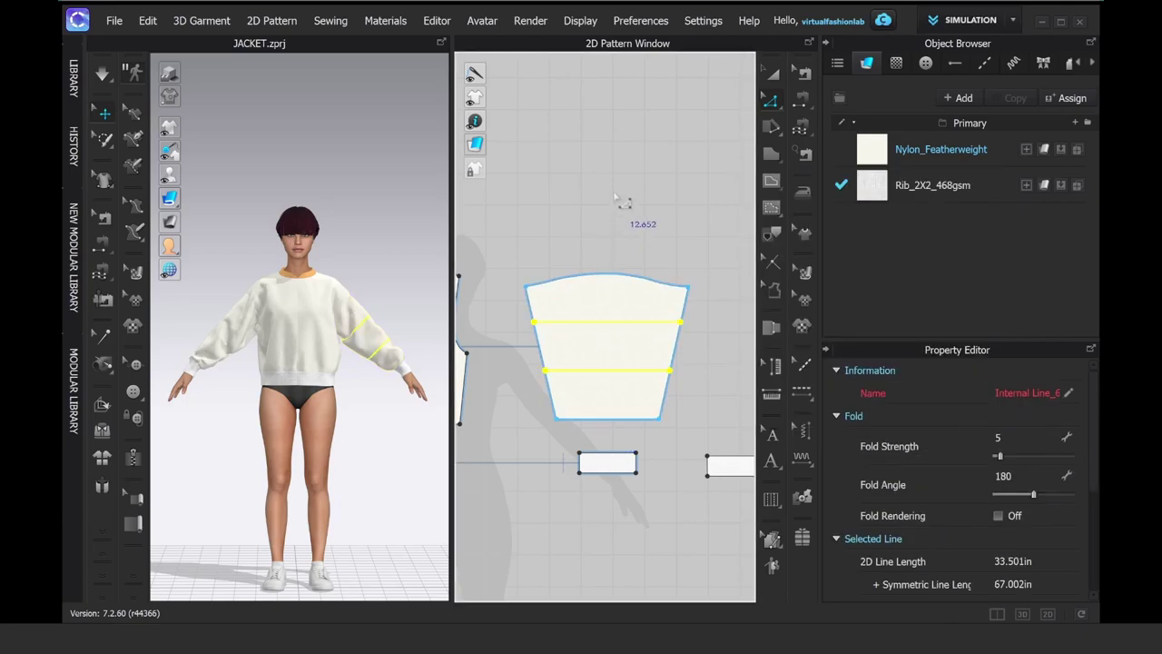
Step: Show the internal lines on the 3D garment and view the sleeves at an angle
mouse_move(168, 129)
click(263, 128)
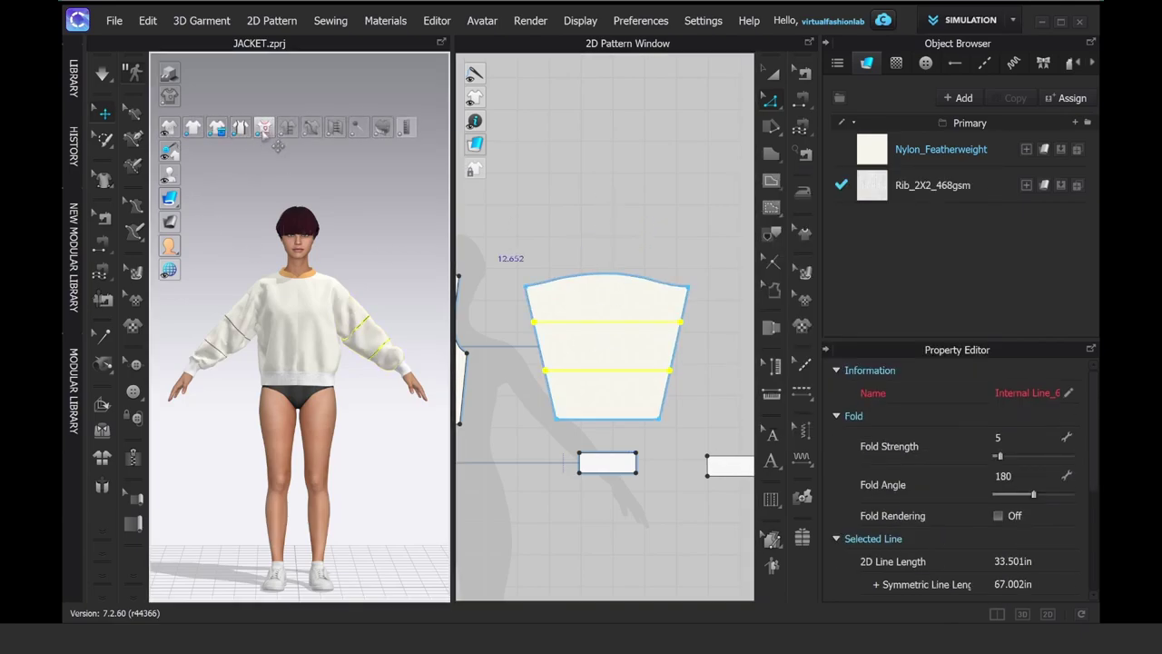
click(377, 226)
right_drag(377, 229, 349, 339)
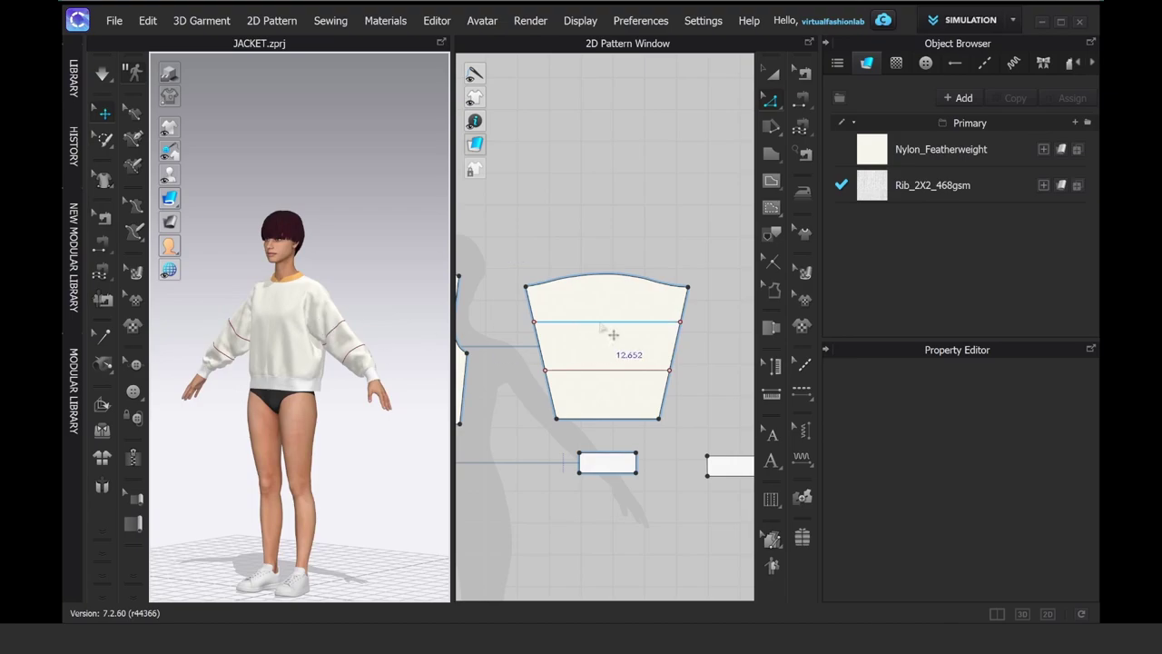
Step: Offset both of the sleeve's internal lines once by 0.5 in, extended to the pattern outline
click(602, 324)
shift+click(603, 371)
right_click(603, 370)
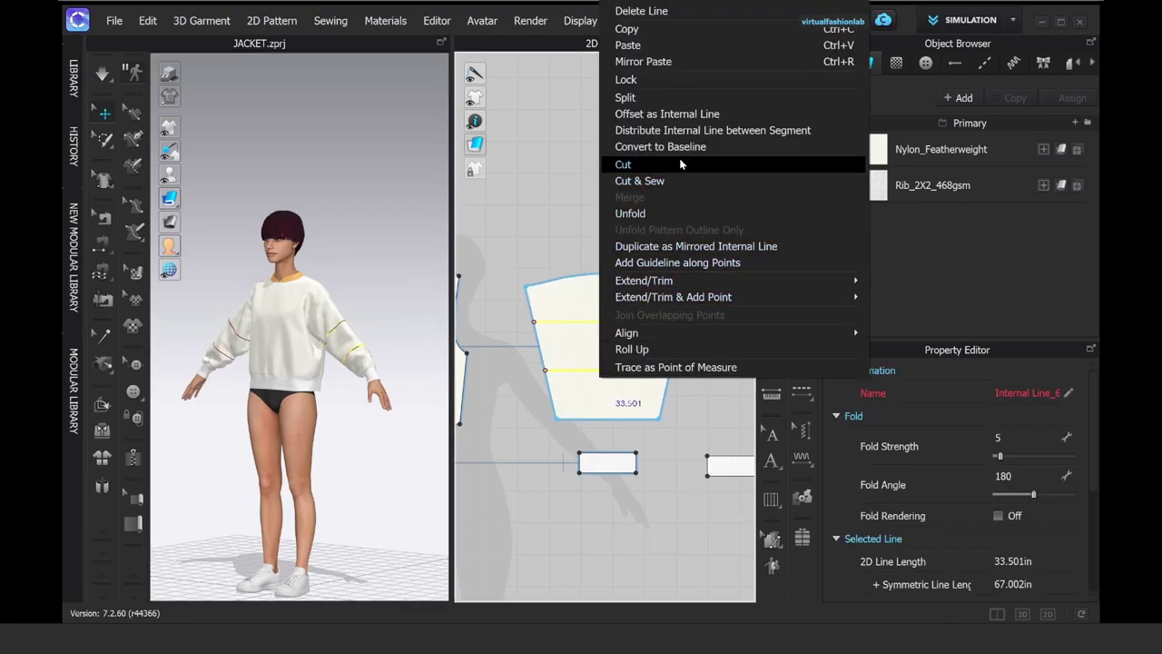
click(687, 114)
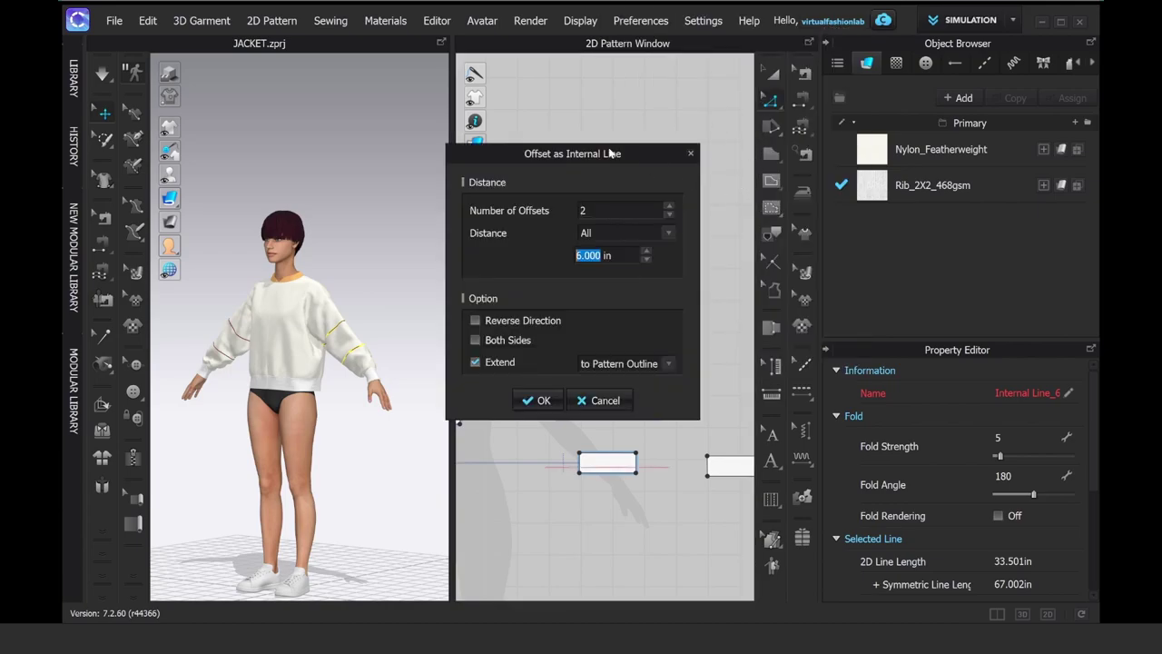
drag(586, 155, 820, 146)
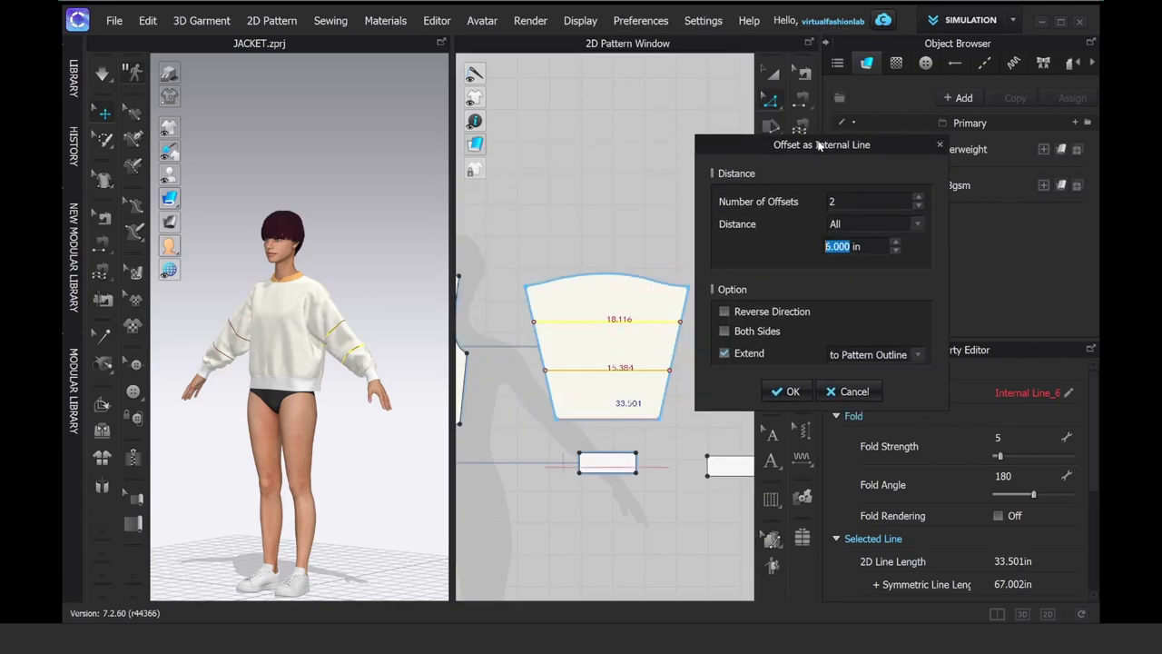
text(5)
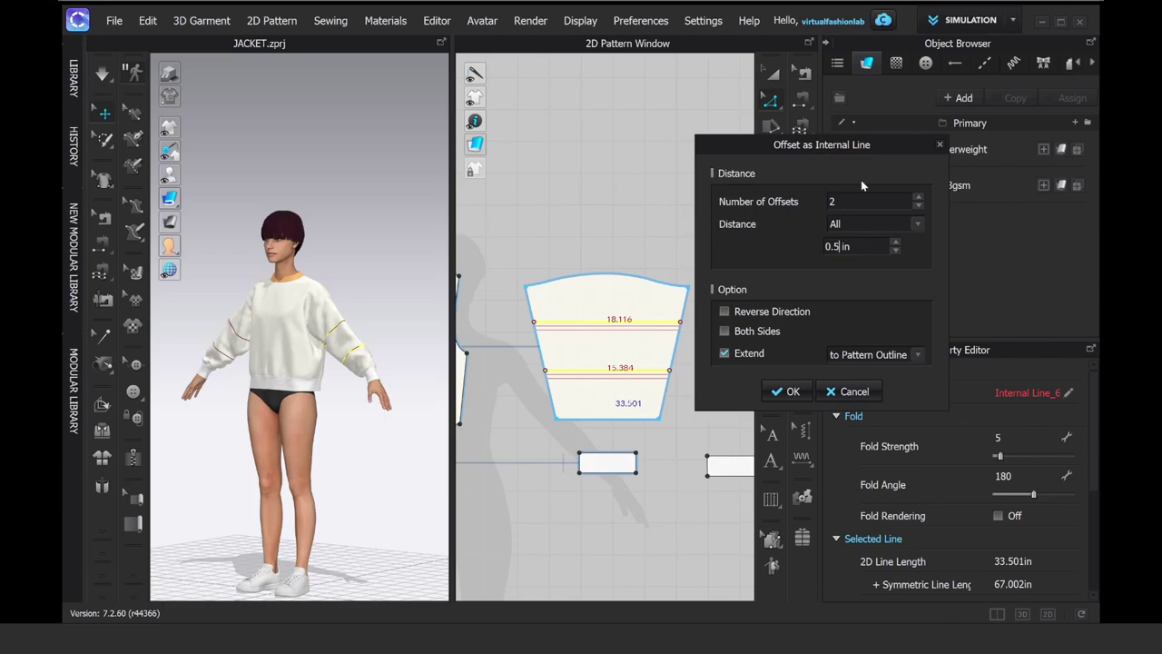
click(918, 205)
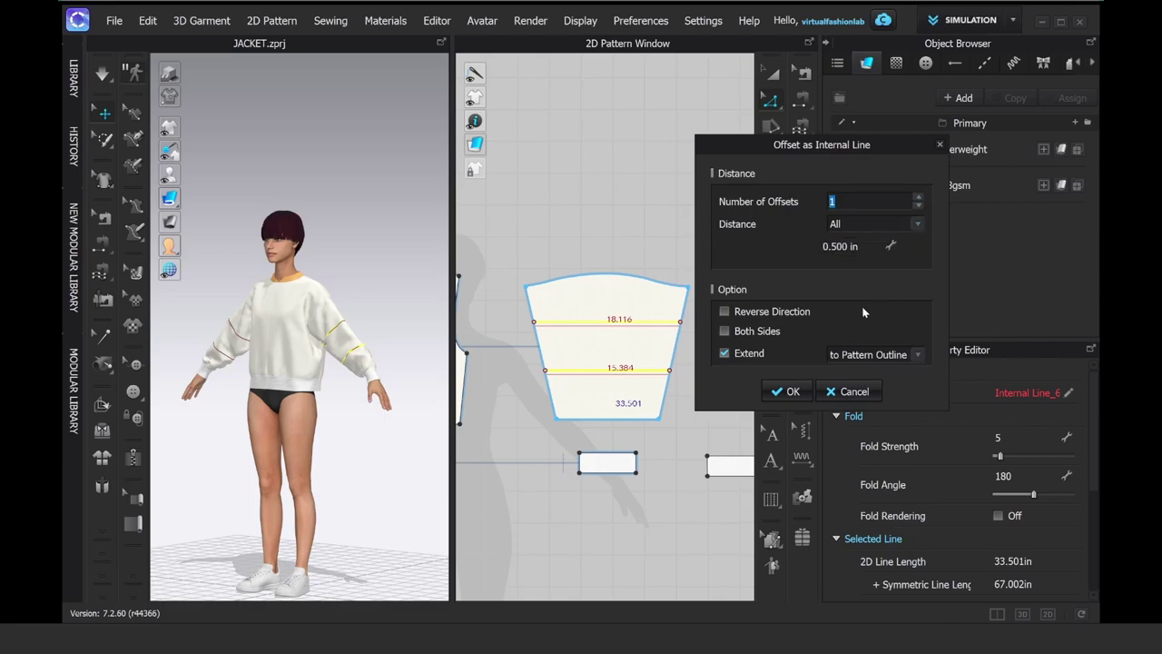
click(759, 314)
click(786, 392)
right_drag(337, 404, 373, 402)
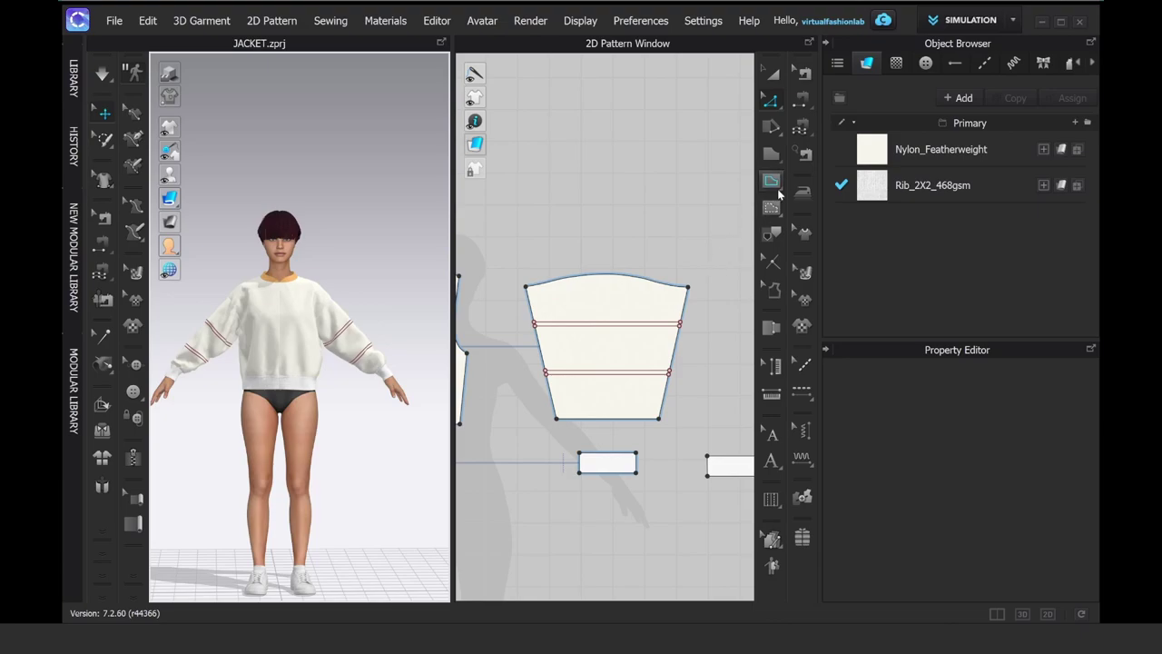
Step: Create a 12 in wide, 0.5 in high rectangular strip pattern and place it just above the sleeve pattern
click(620, 323)
click(645, 335)
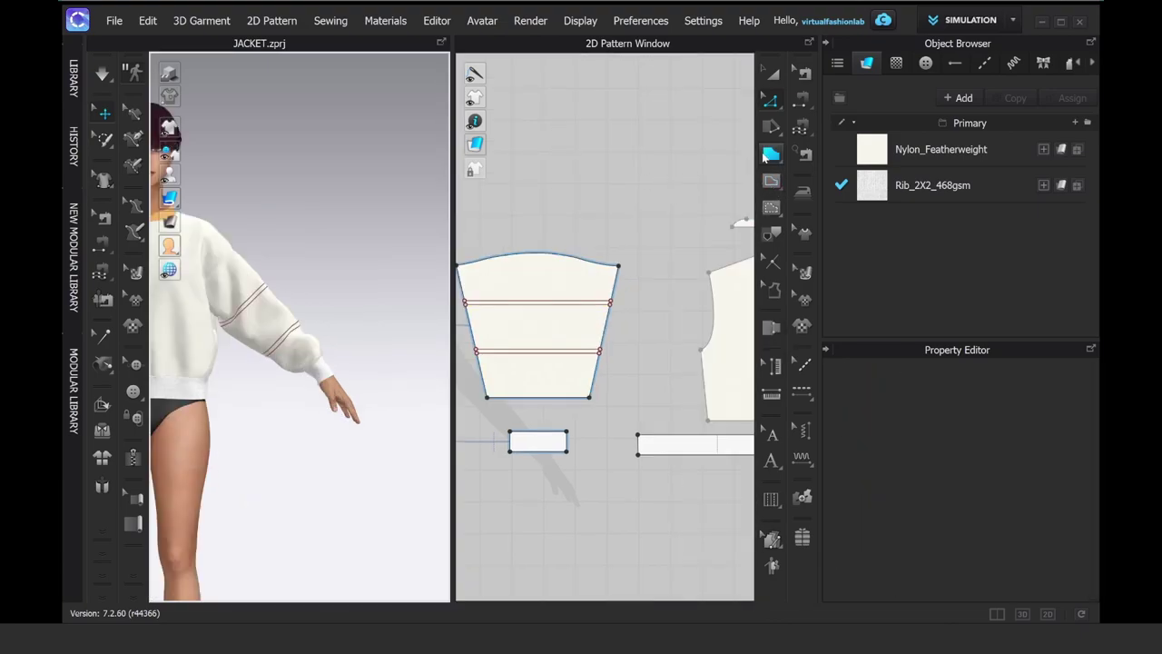
click(770, 154)
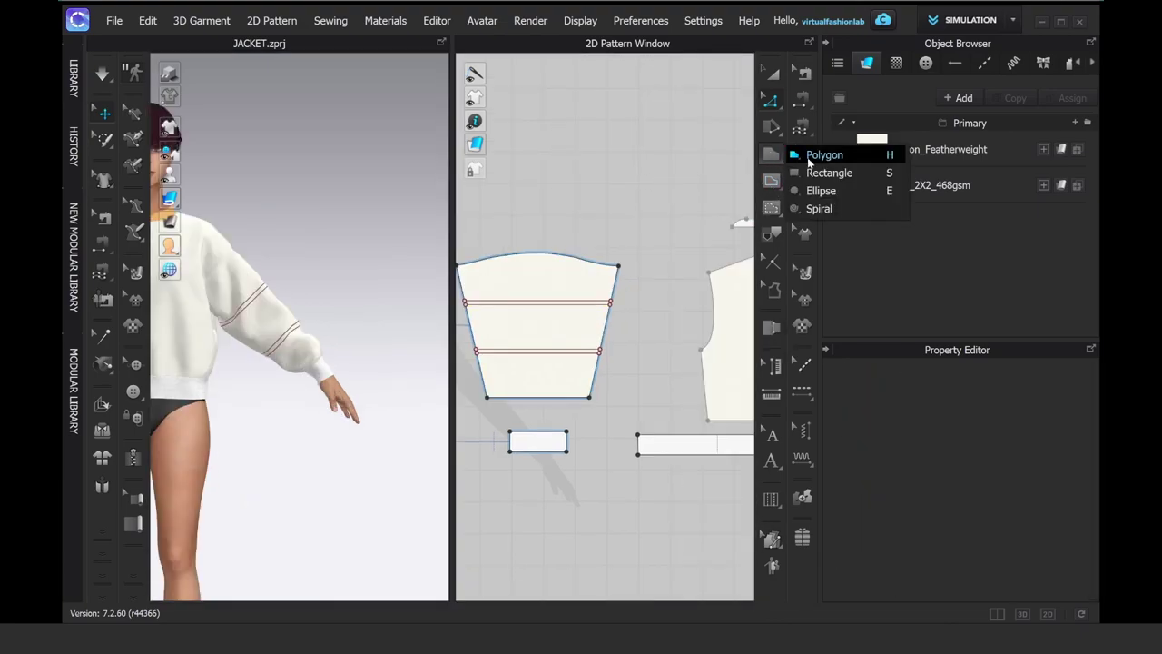
click(801, 171)
click(500, 217)
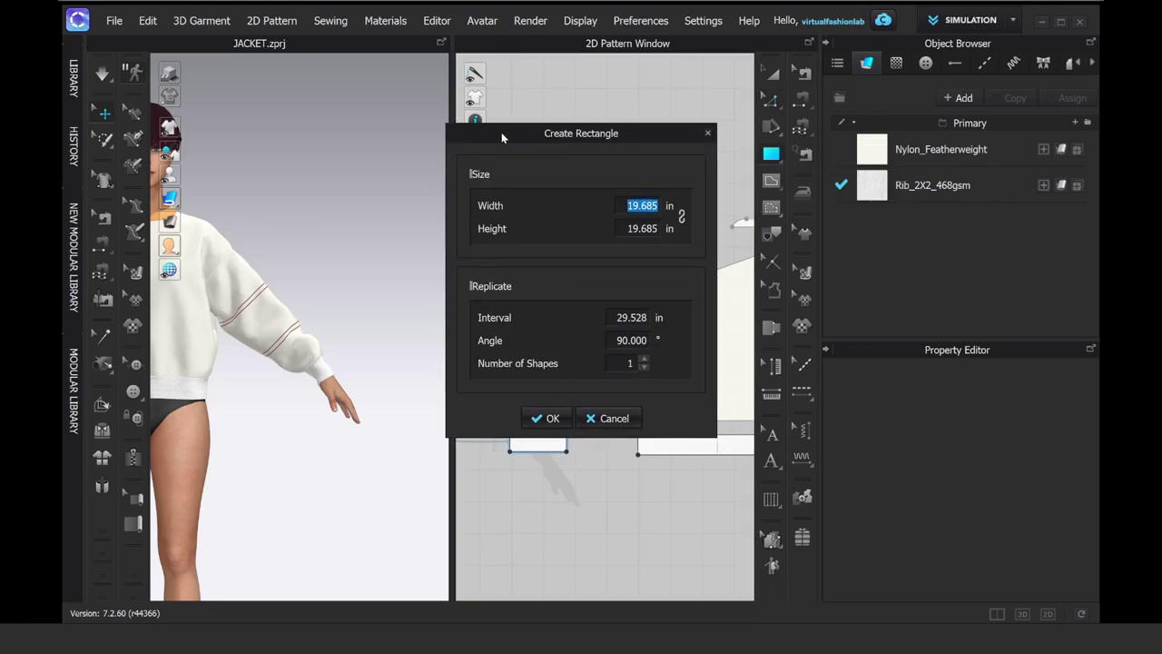
drag(492, 131, 716, 131)
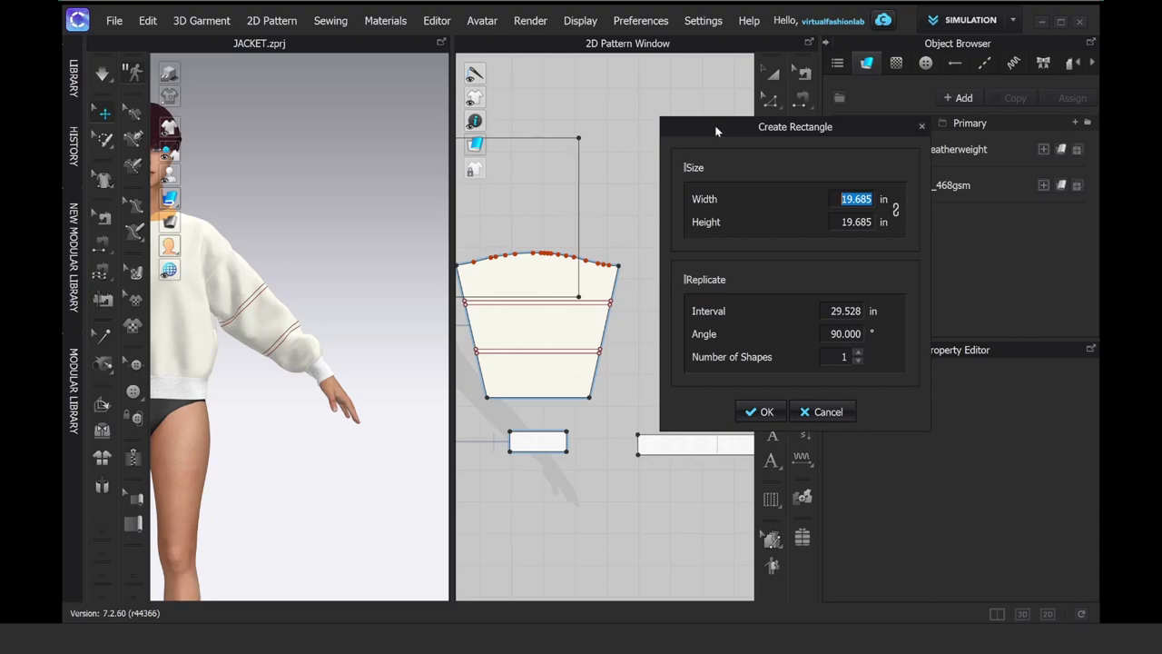
text(12)
key(Tab)
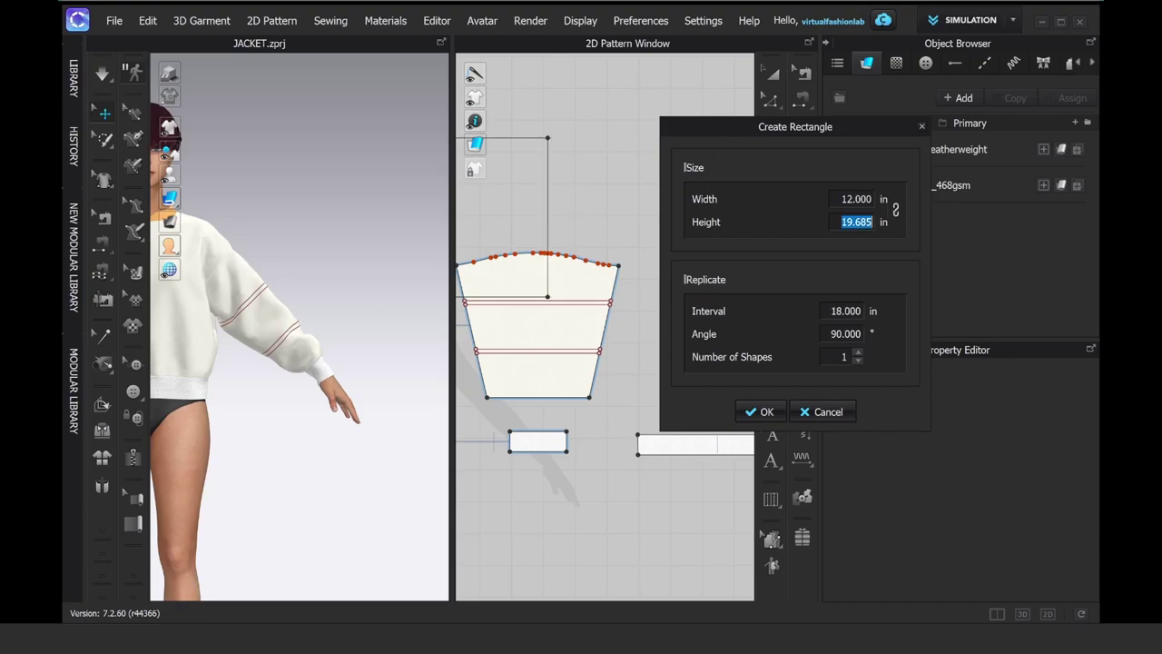
text(0.5)
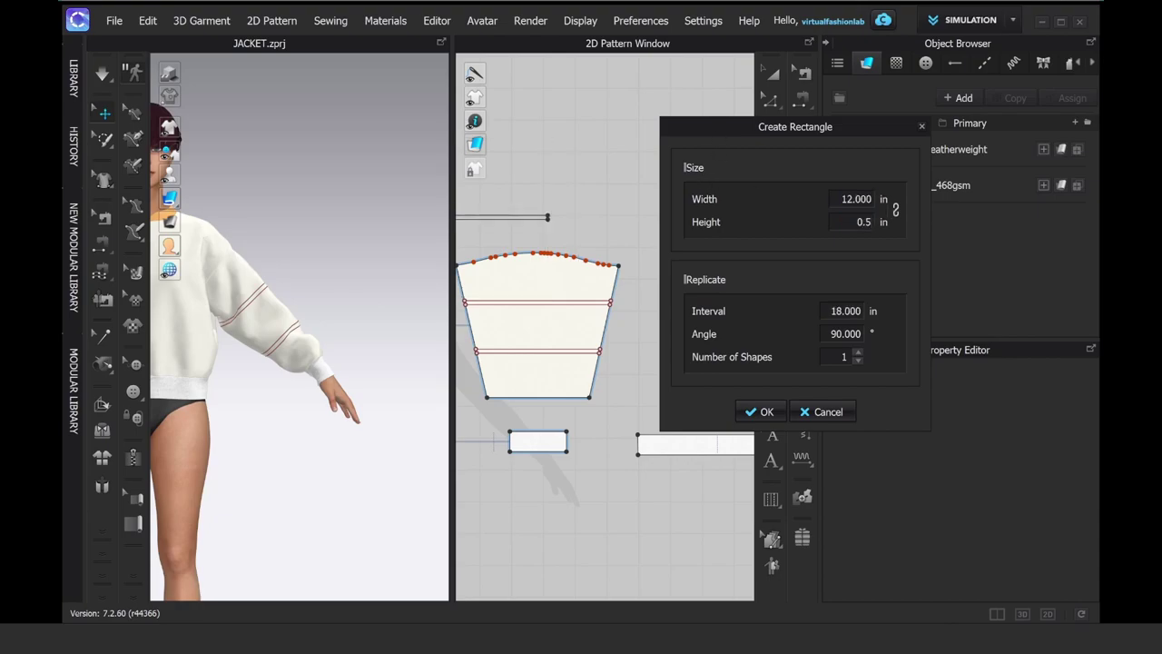
click(761, 411)
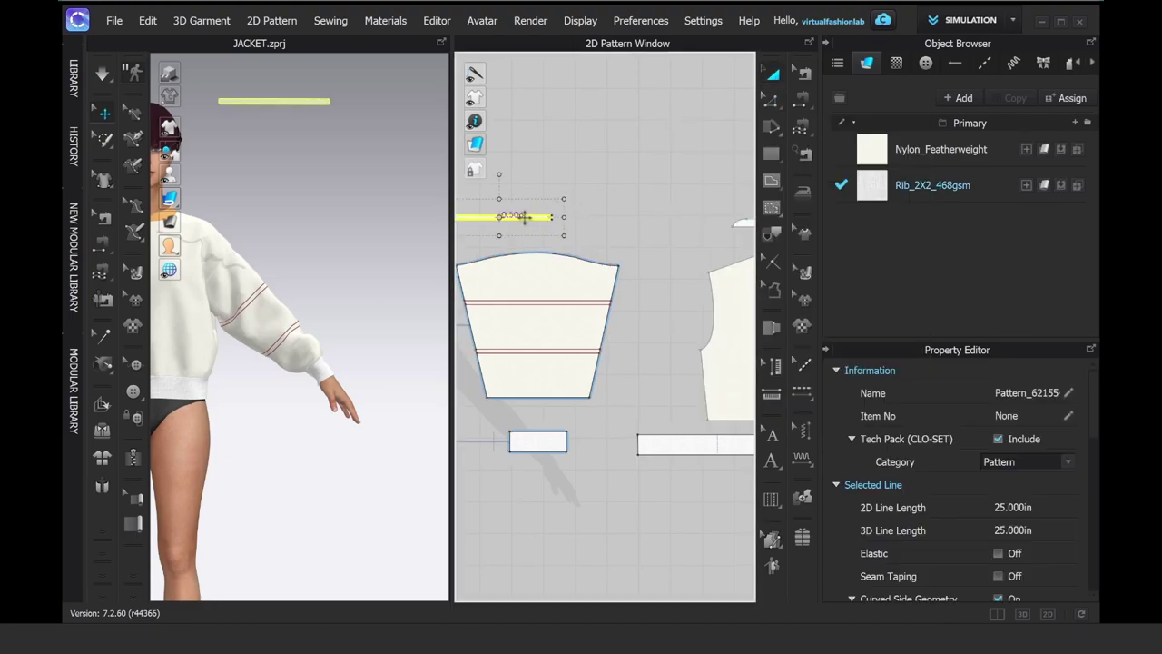
drag(525, 217, 561, 227)
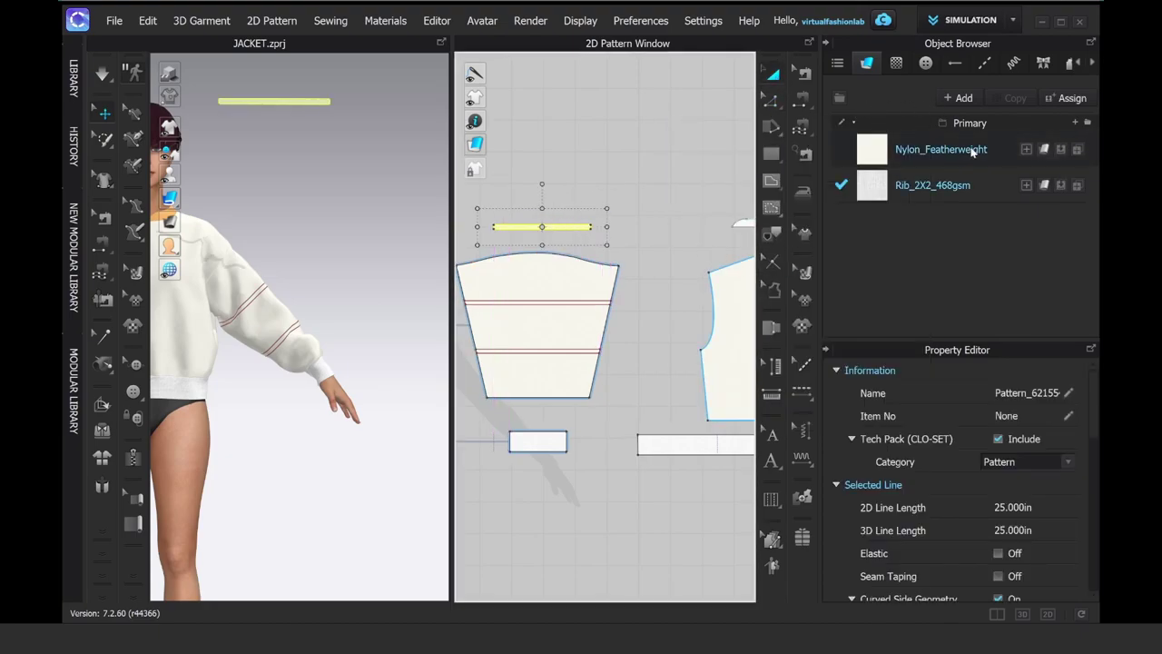
Step: Duplicate the Rib_2X2_468gsm fabric and set the copy's physical property to Elastic with the Woven Elastic preset
click(968, 188)
click(1010, 98)
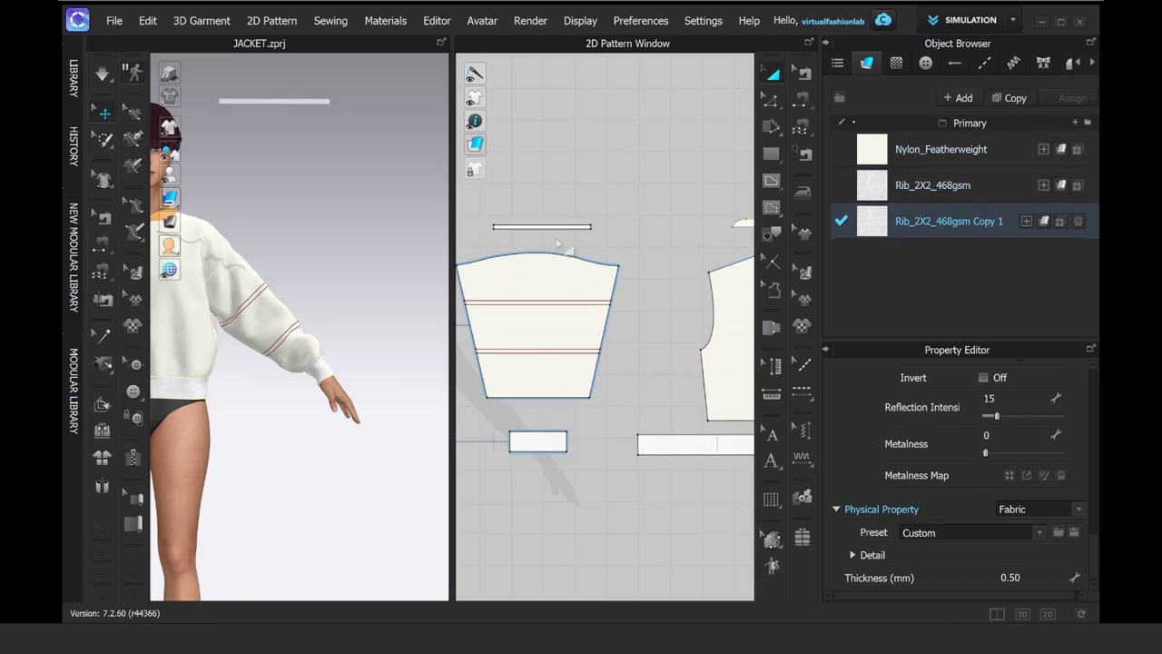
click(1026, 510)
click(1022, 531)
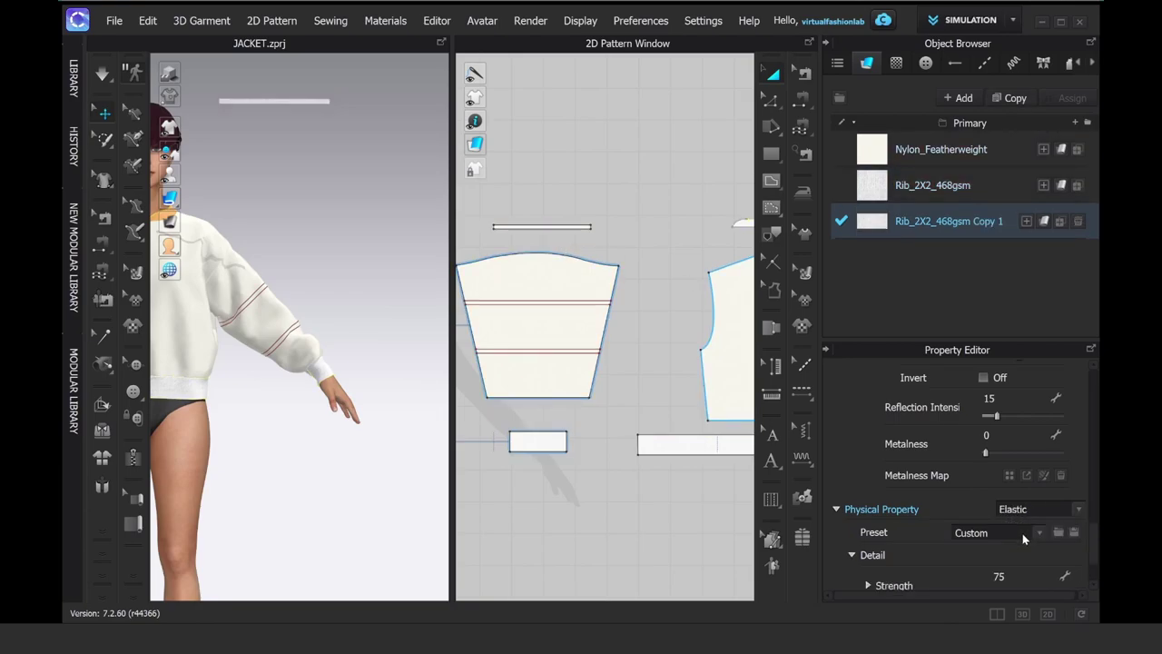
click(1022, 535)
click(1016, 545)
click(1009, 533)
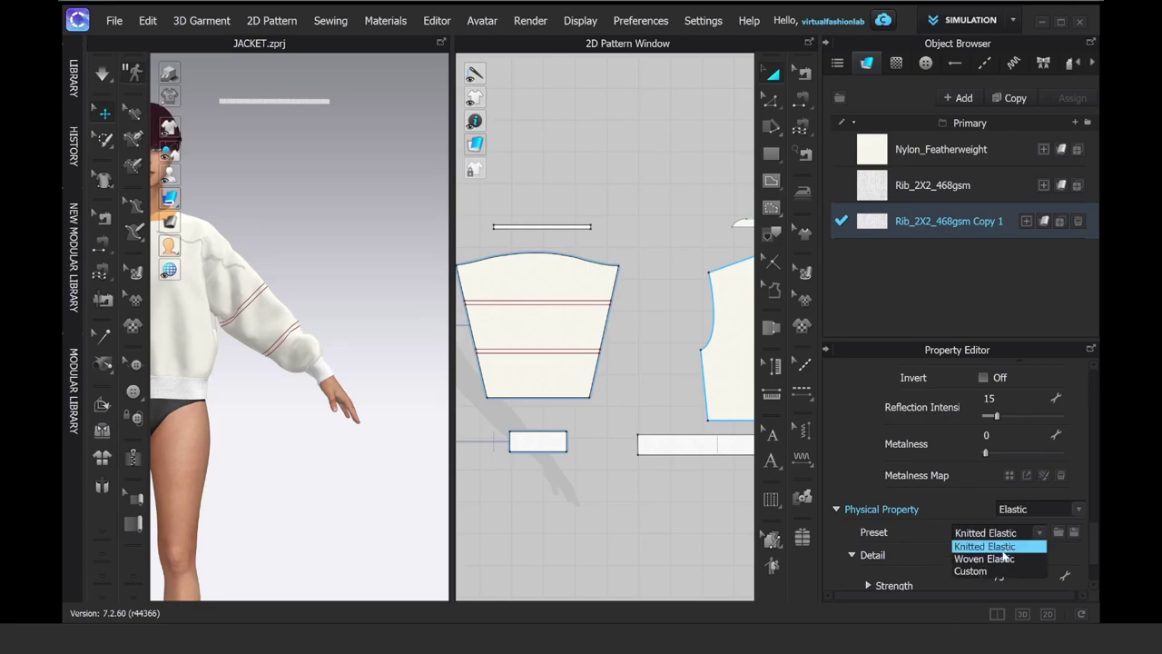
click(1002, 548)
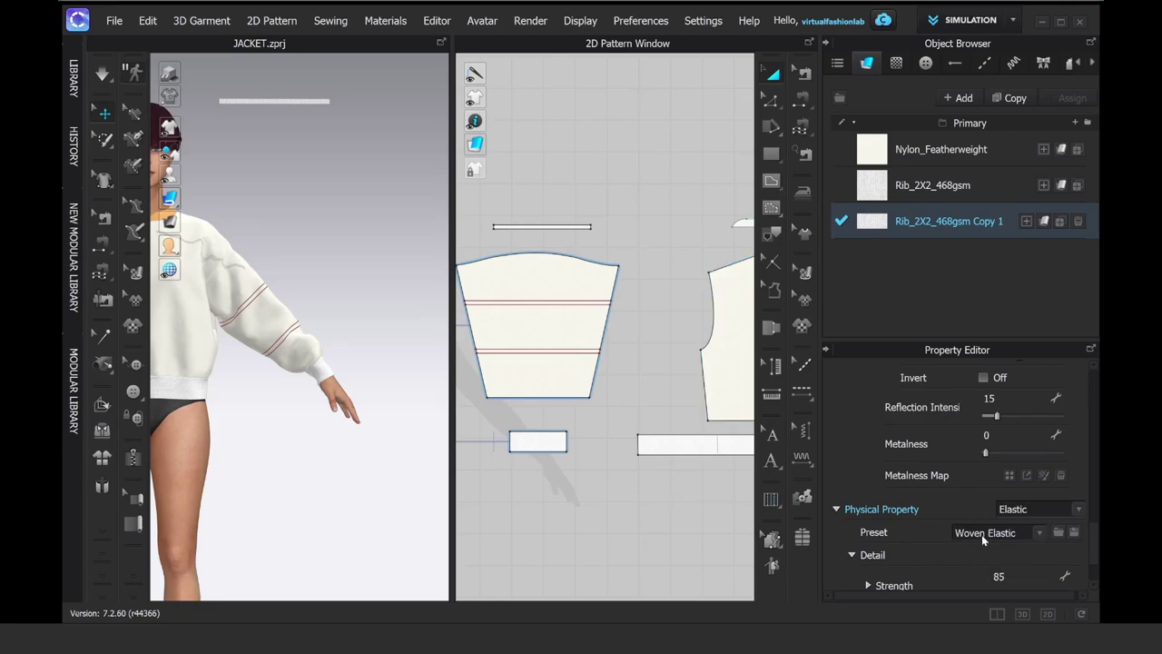
Step: Sew the strip's two long edges to the sleeve's upper pair of internal lines
click(802, 106)
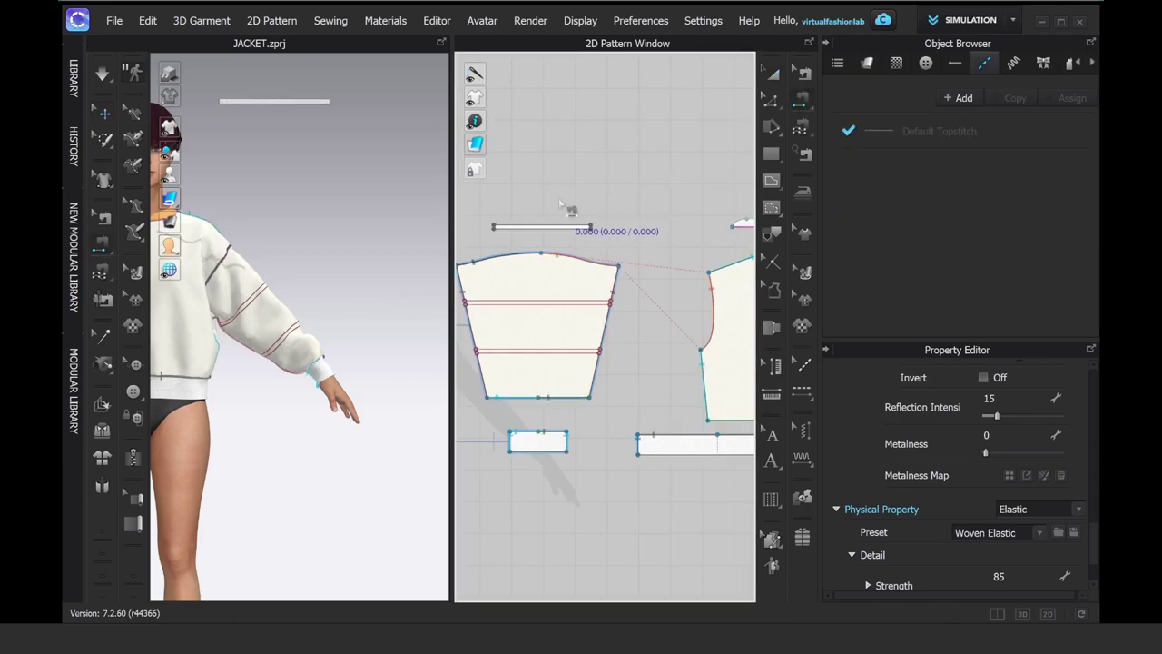
click(570, 300)
click(571, 230)
click(580, 305)
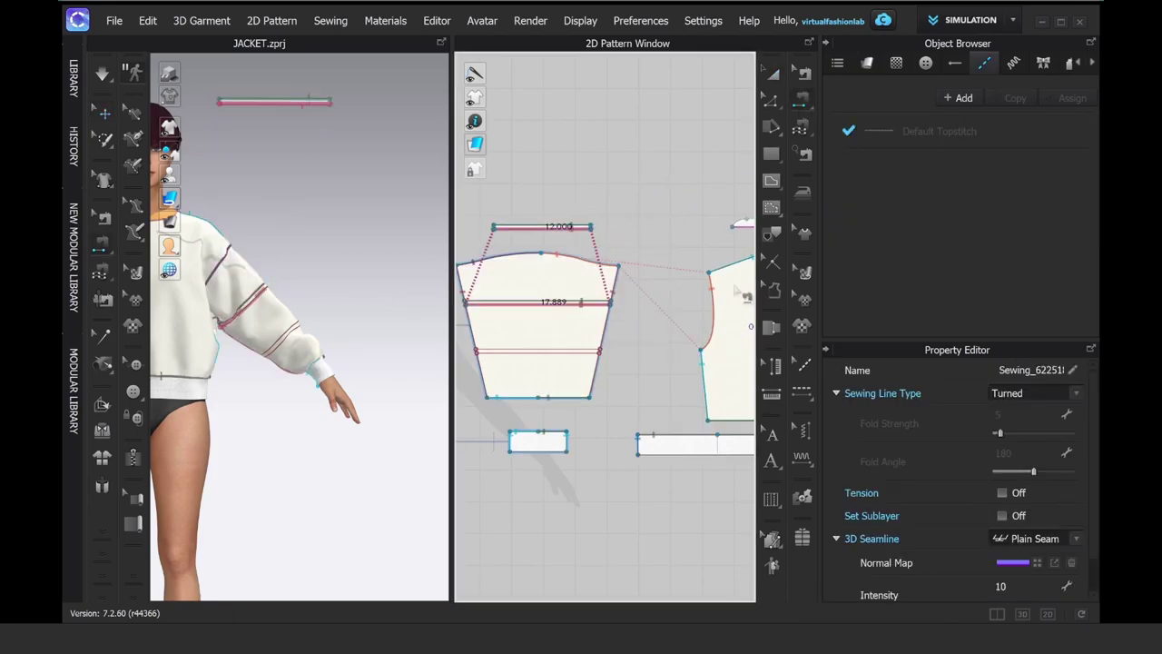
Step: Sew the strip's two short ends to each other to close it into a loop
scroll(596, 227, down, 4)
scroll(593, 225, up, 6)
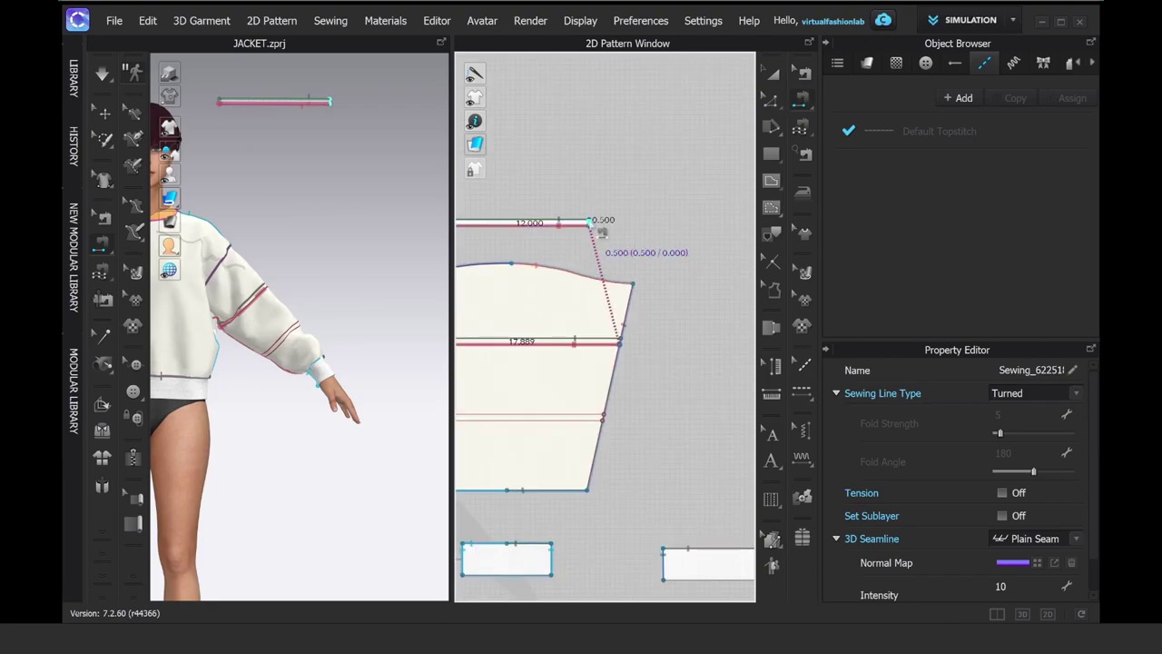
click(589, 223)
middle_drag(590, 256, 724, 269)
click(570, 238)
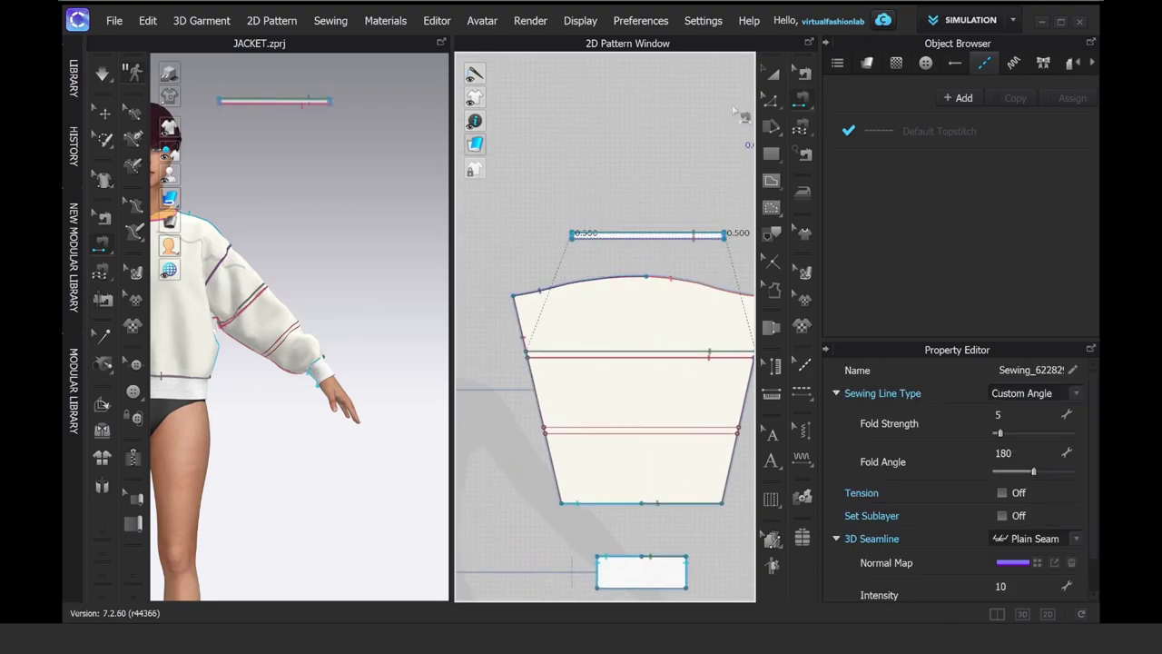
Step: Superimpose the strip under the sleeve in 3D and paste a duplicate of it just below the original in 2D
click(771, 74)
click(667, 233)
key(ctrl+bracketright)
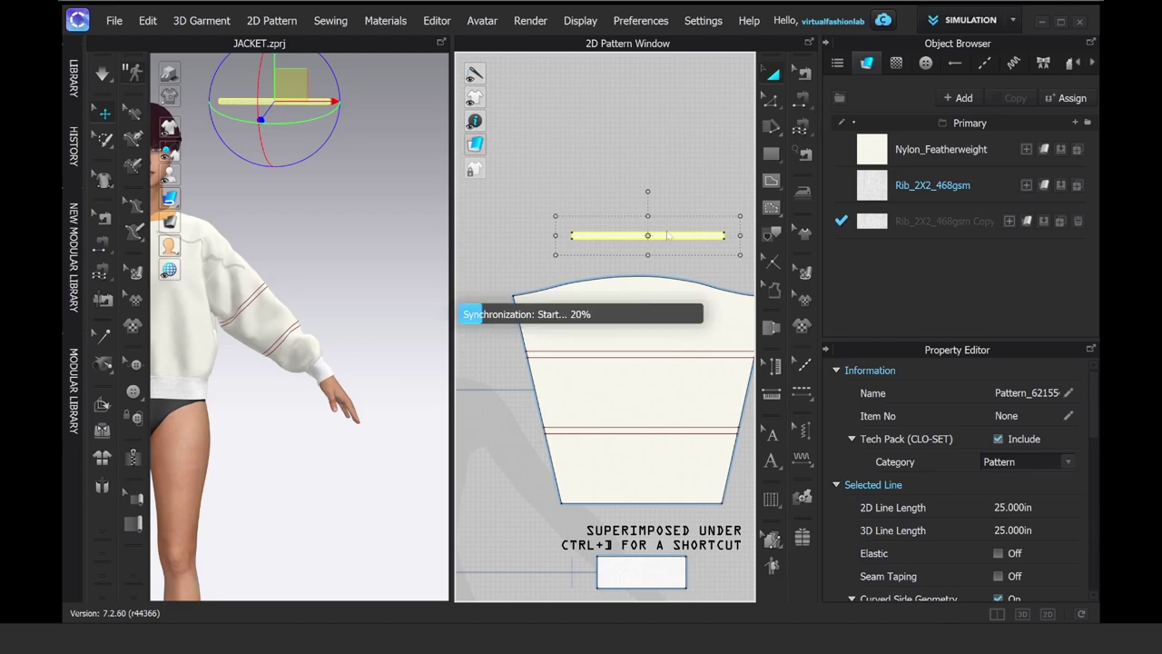
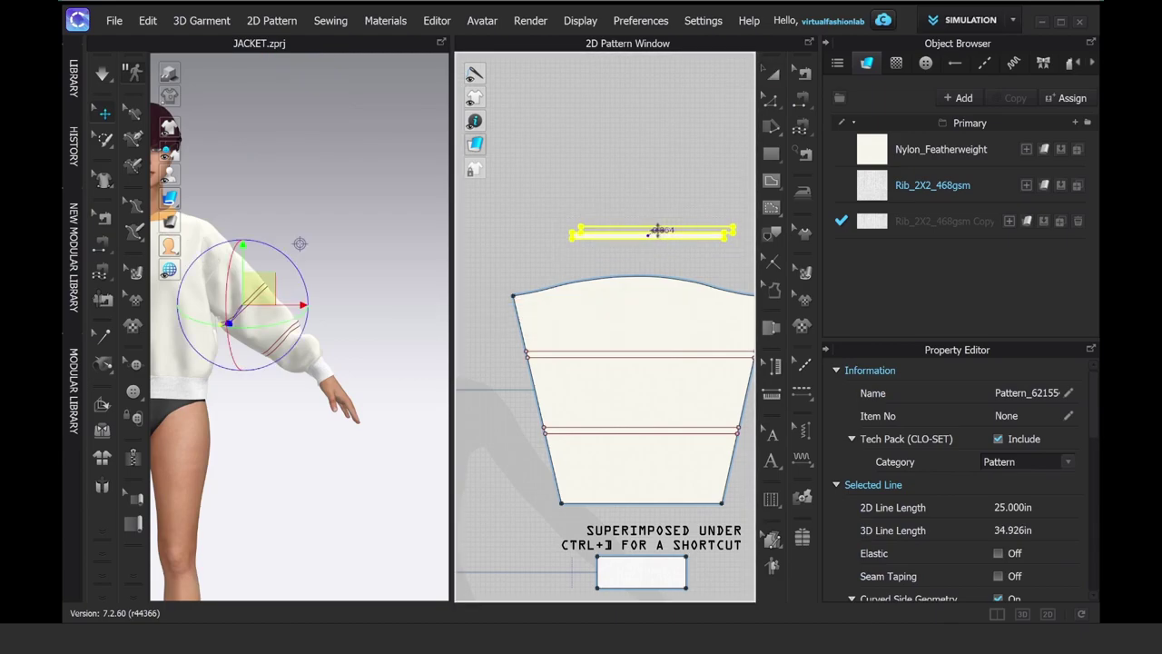
drag(656, 228, 656, 252)
Step: Sew the duplicate strip's two long edges to the sleeve's lower pair of internal lines
click(800, 99)
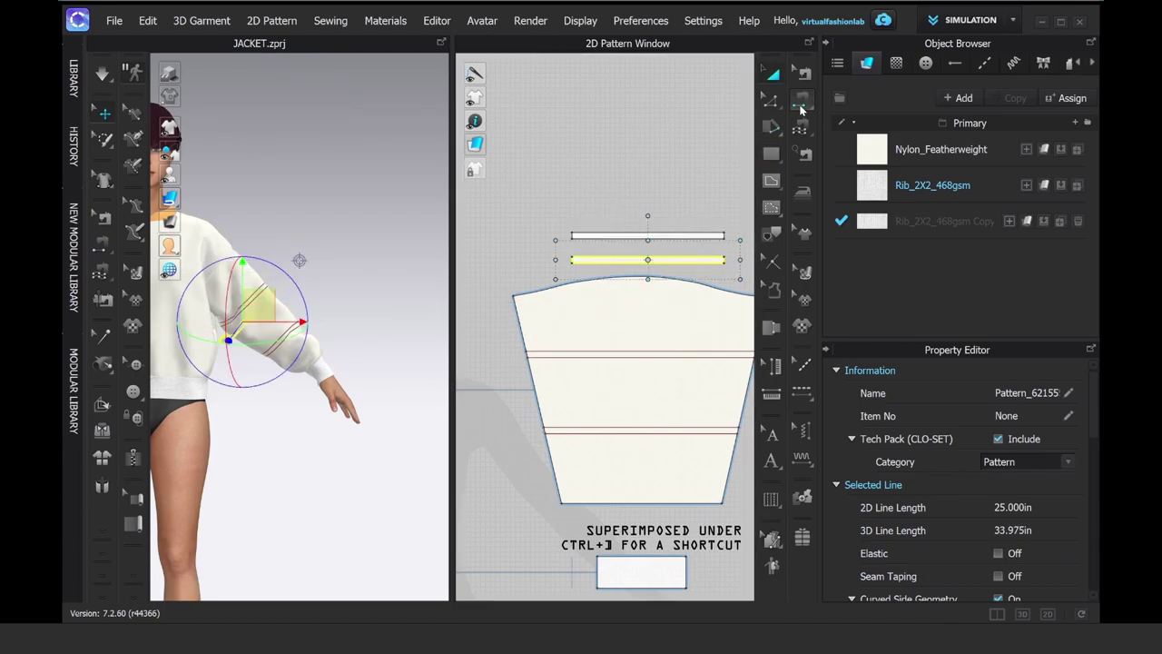
click(697, 256)
click(693, 428)
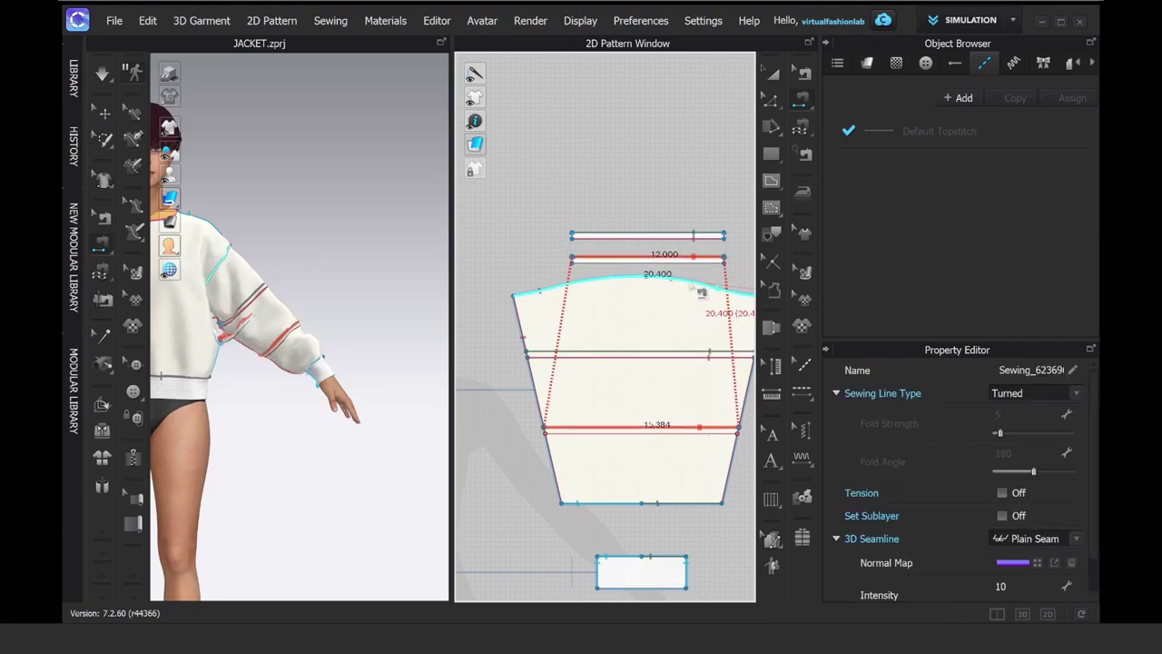
click(693, 263)
click(693, 433)
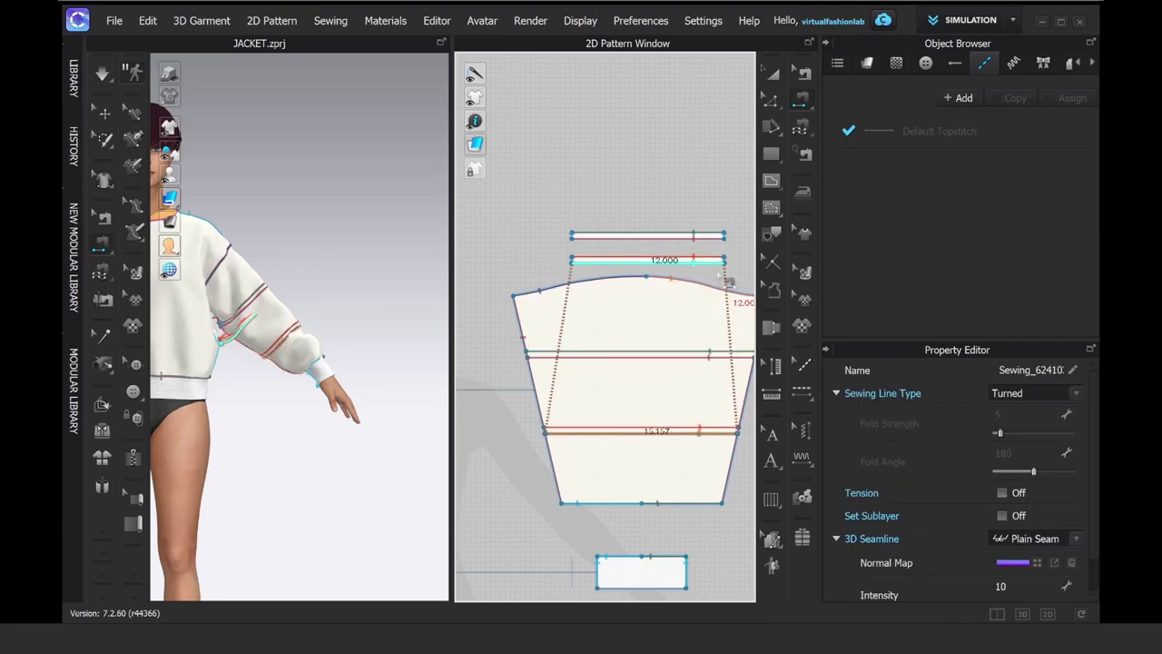
Step: Select the duplicate strip, then simulate the garment with both strips sewn to the sleeve
click(771, 75)
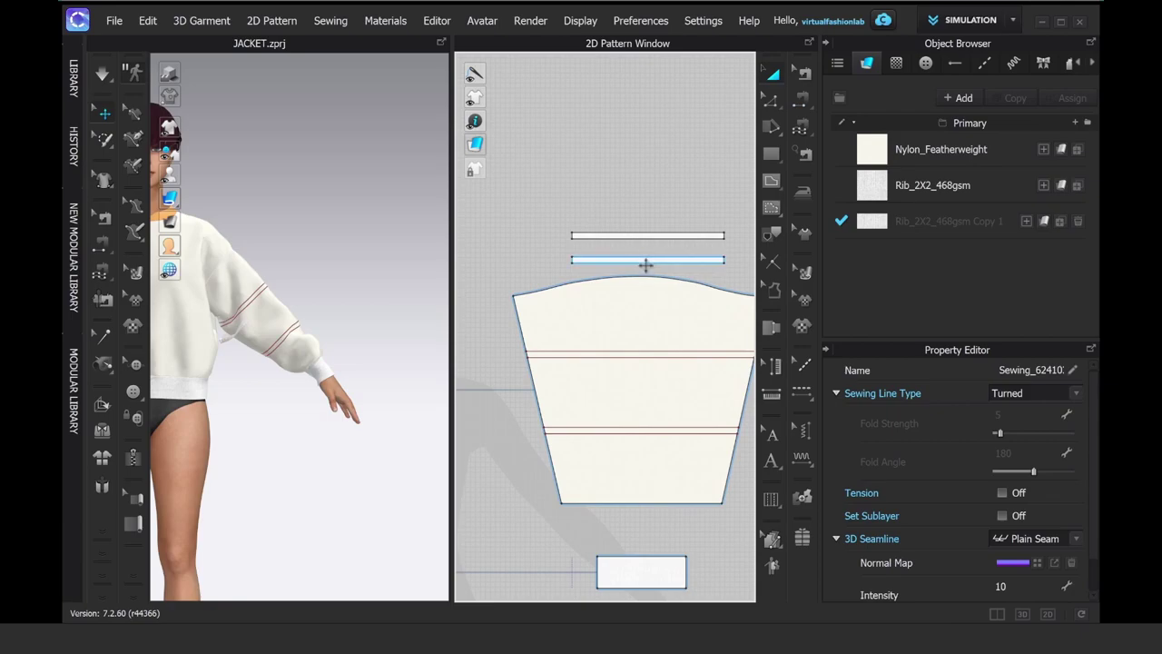
click(647, 261)
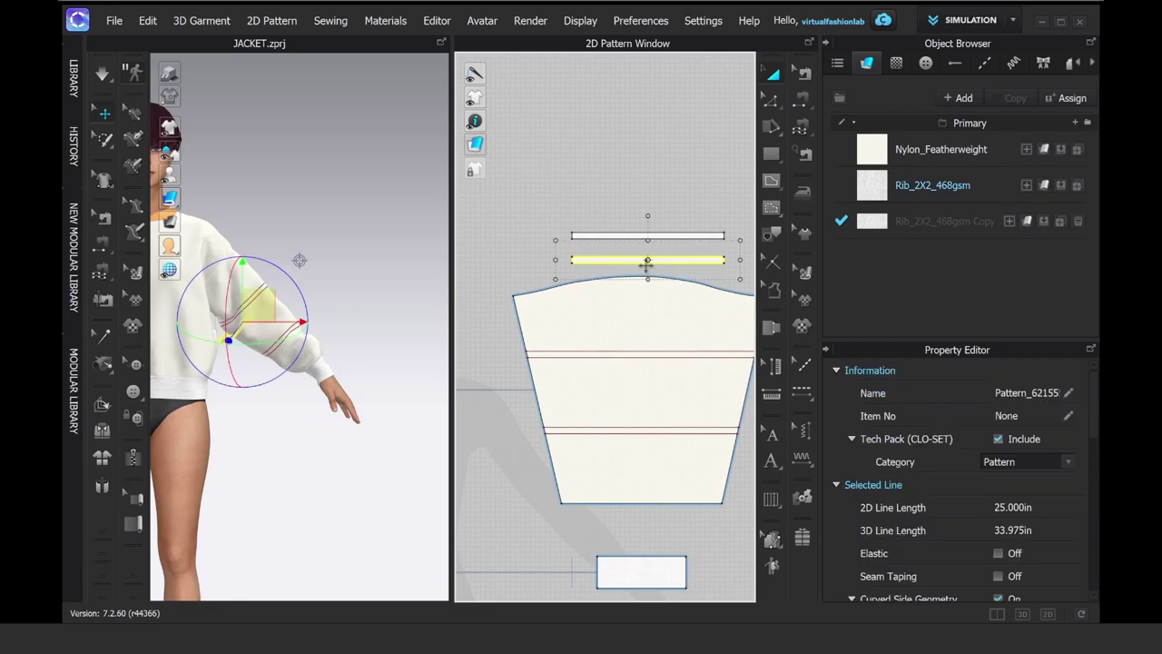
click(286, 172)
scroll(345, 268, down, 5)
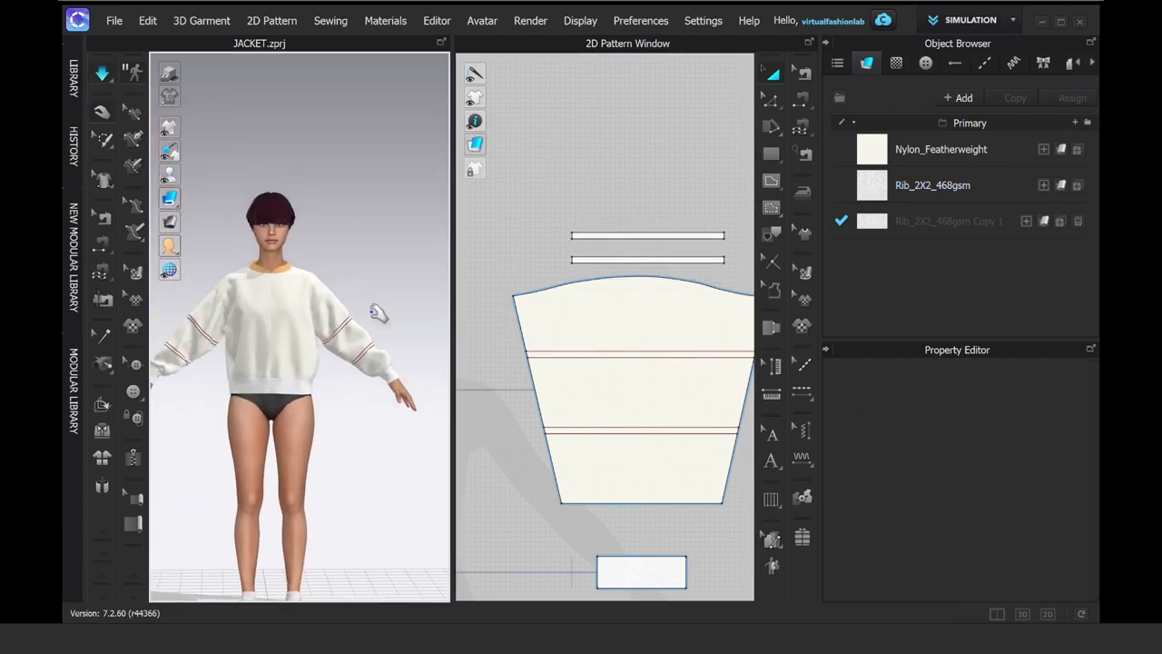
Step: Duplicate both strips as symmetric patterns and place the mirrored pair above the opposite sleeve
click(590, 259)
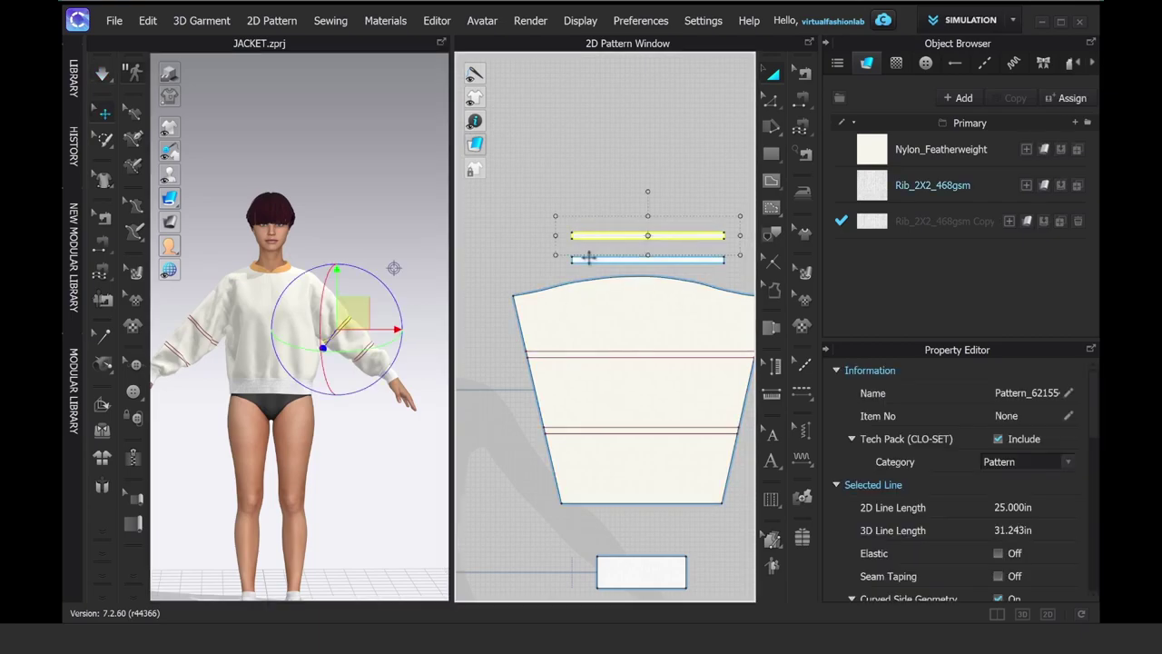
right_drag(575, 299, 626, 313)
scroll(625, 313, down, 8)
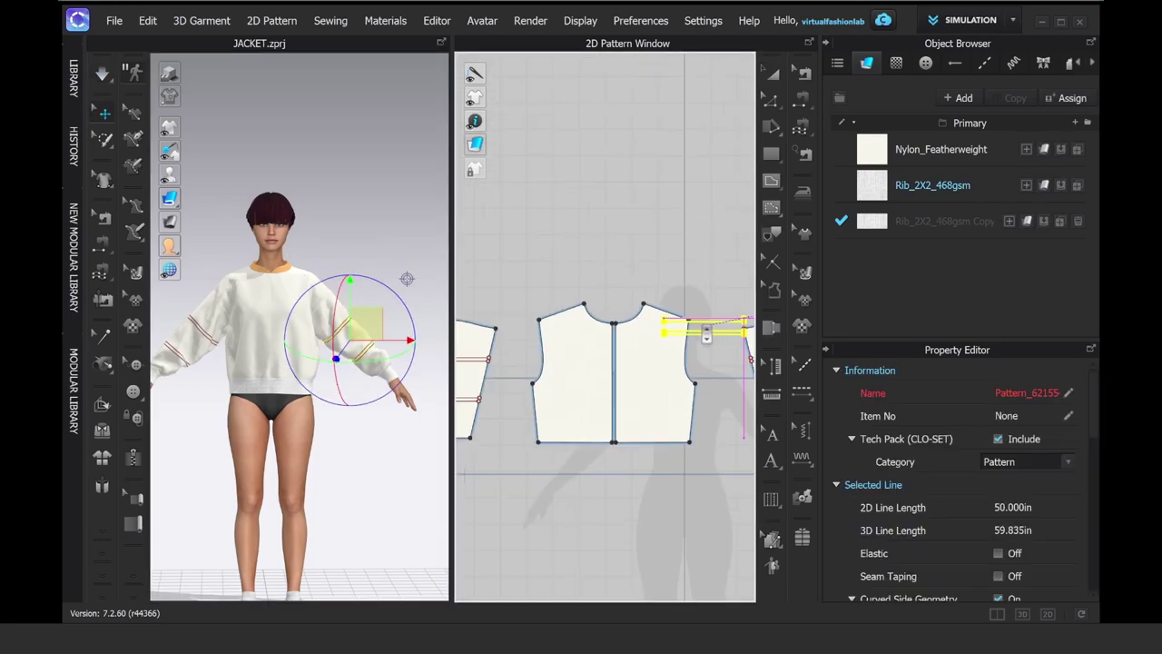
drag(579, 307, 566, 309)
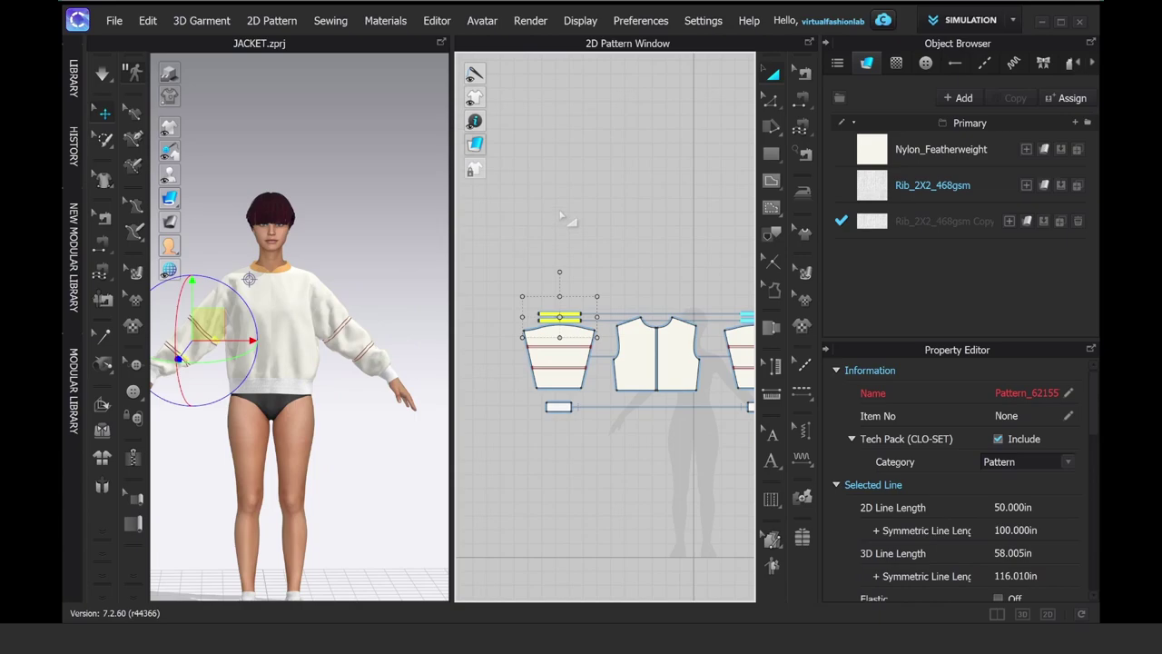
Step: Simulate the garment with strips on both sleeves and grab the opposite sleeve near the underarm to settle it
click(568, 219)
key(space)
key(space)
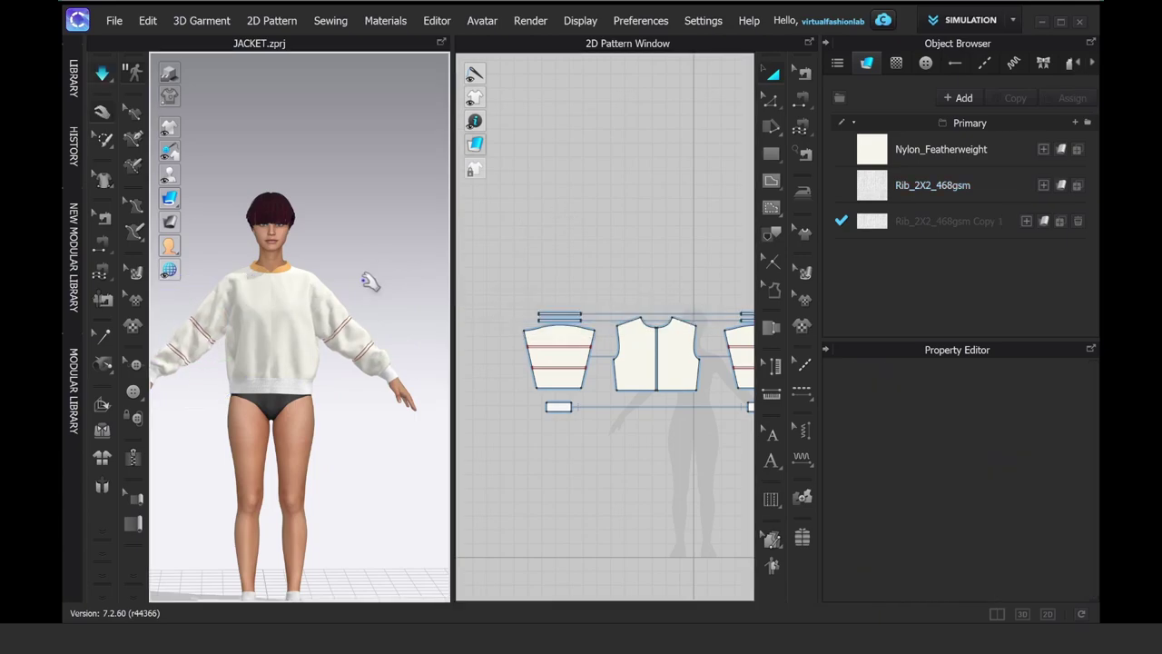
click(218, 339)
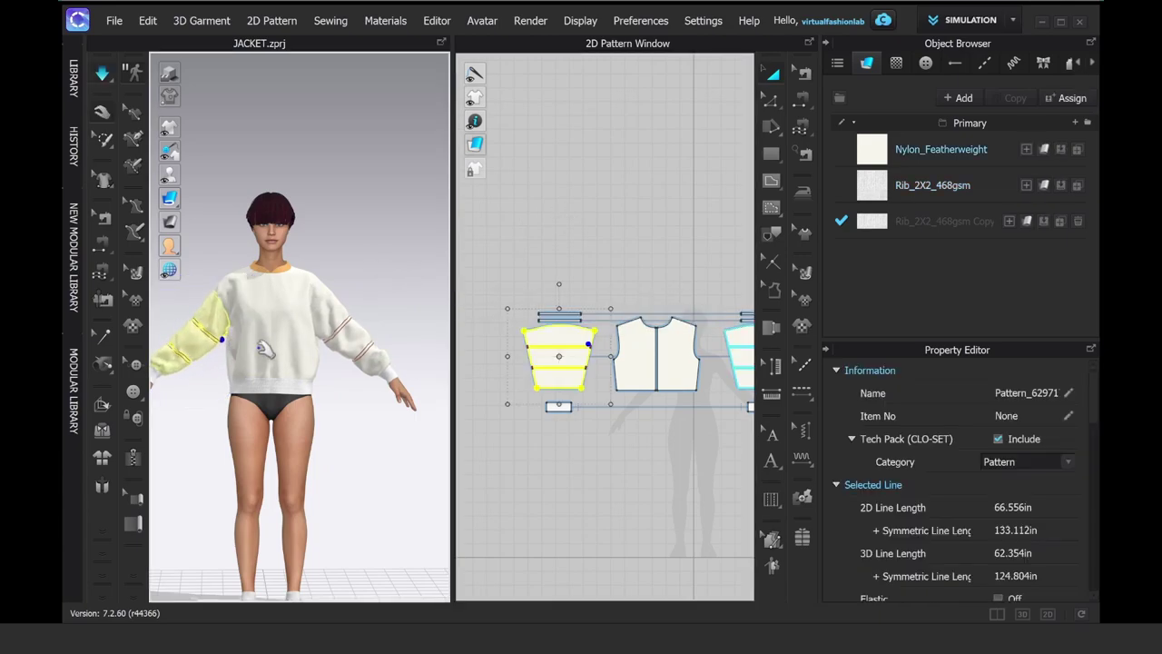
Step: Shorten both elastic strips twice by moving their outer end points inward, simulating the garment after each change
key(space)
click(381, 263)
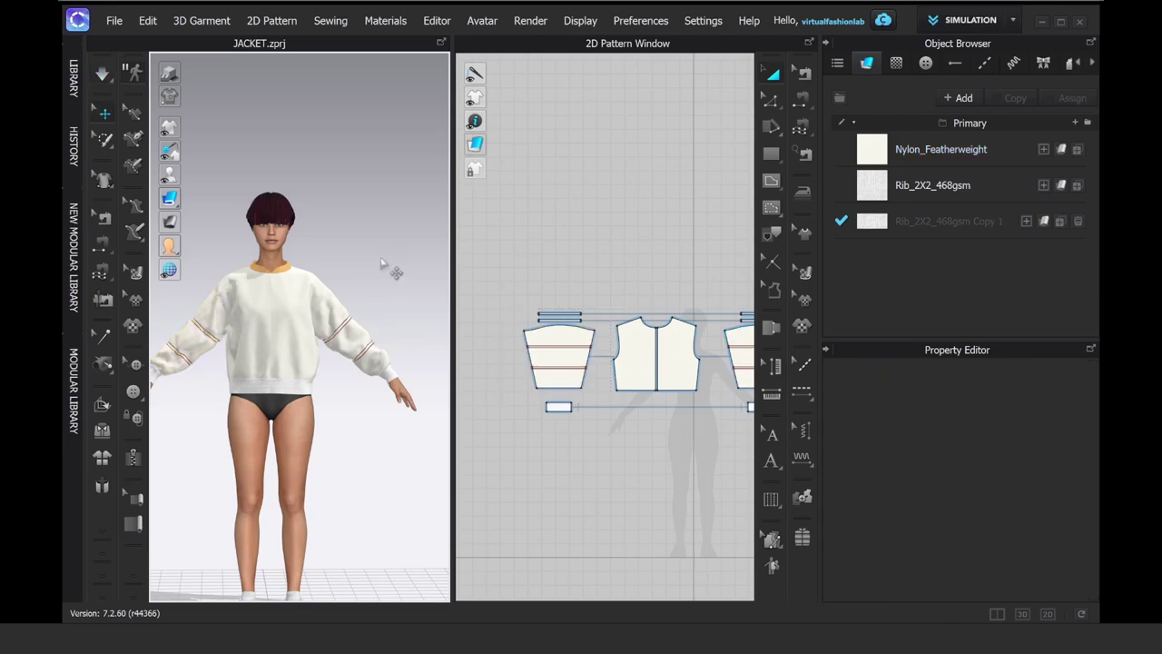
scroll(525, 311, up, 2)
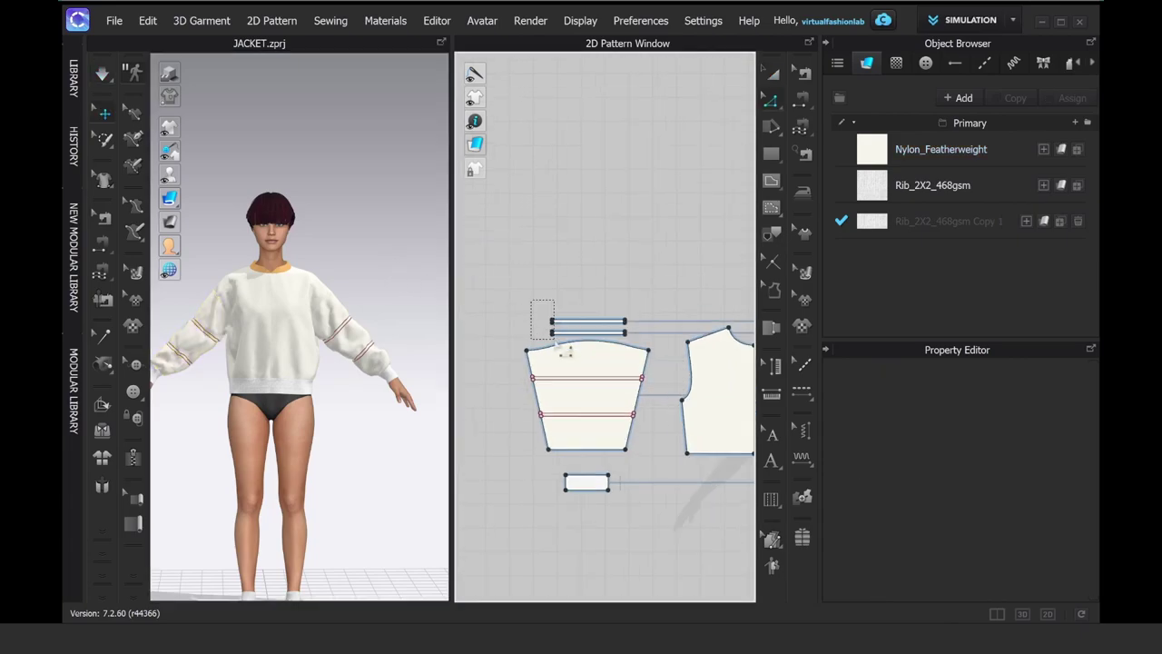
drag(556, 337, 557, 338)
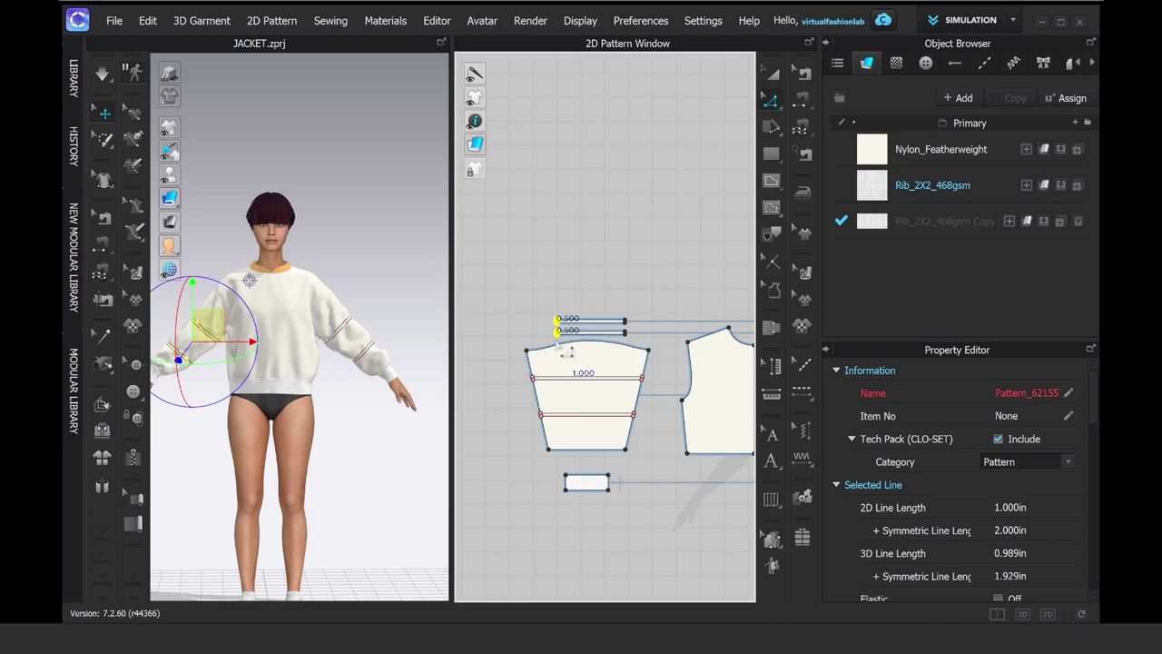
click(580, 279)
key(space)
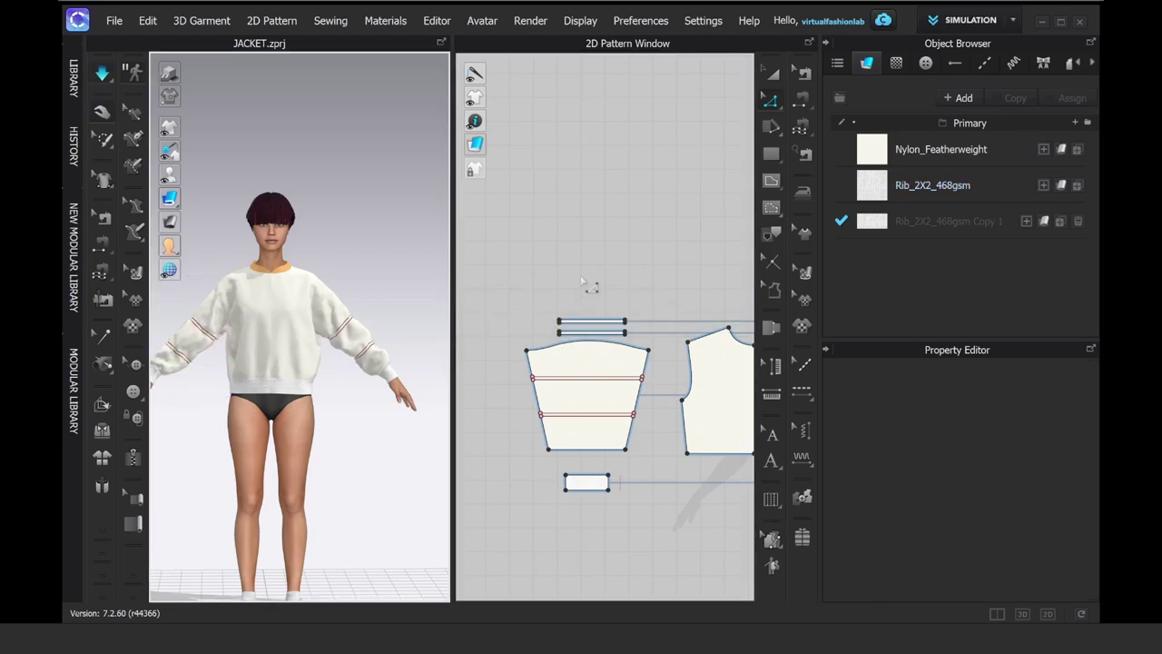
drag(539, 292, 573, 351)
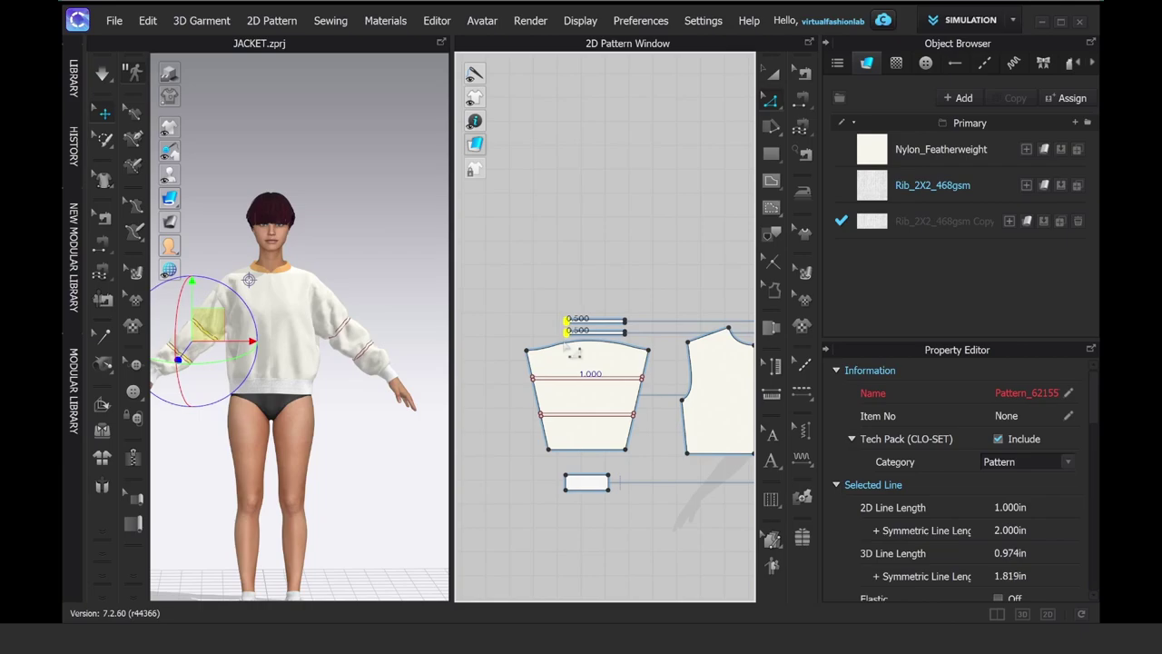
click(353, 238)
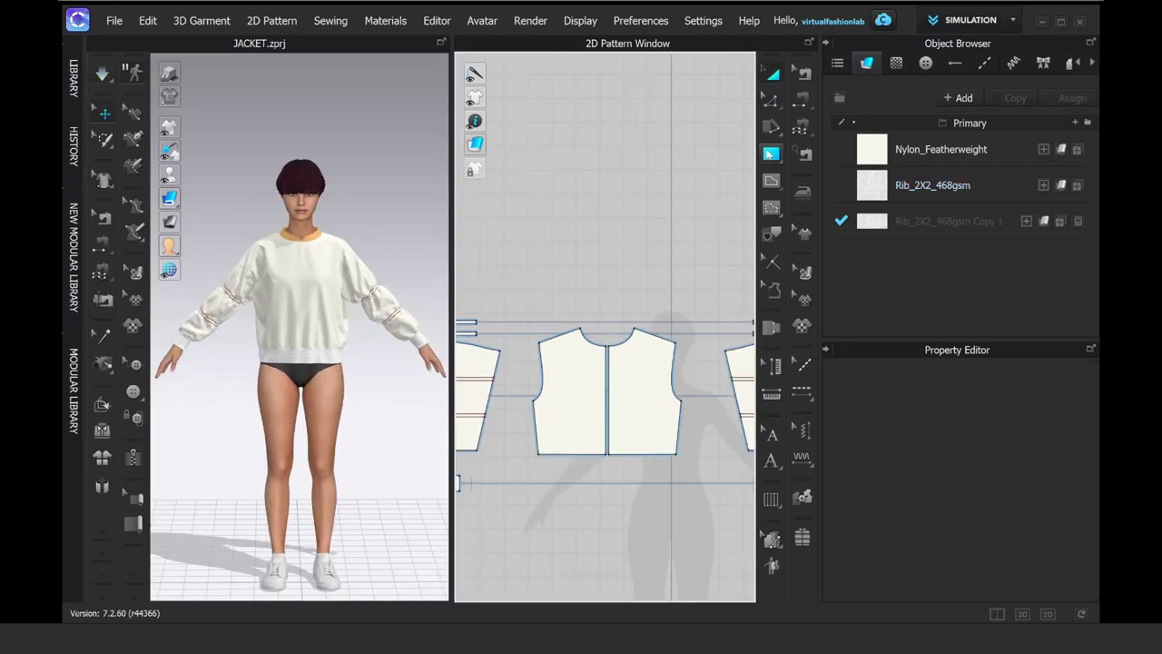
Step: Create an internal rectangle 0.5 in wide and 6 in high on the upper front panel
click(771, 180)
click(835, 200)
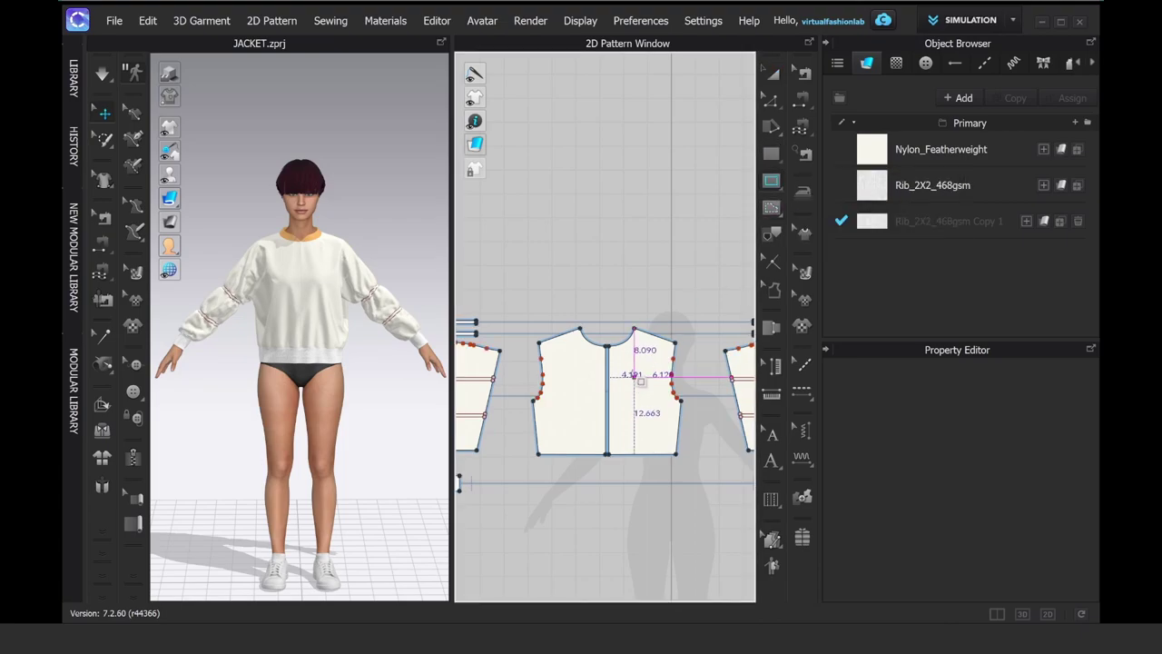
scroll(642, 375, up, 5)
click(633, 334)
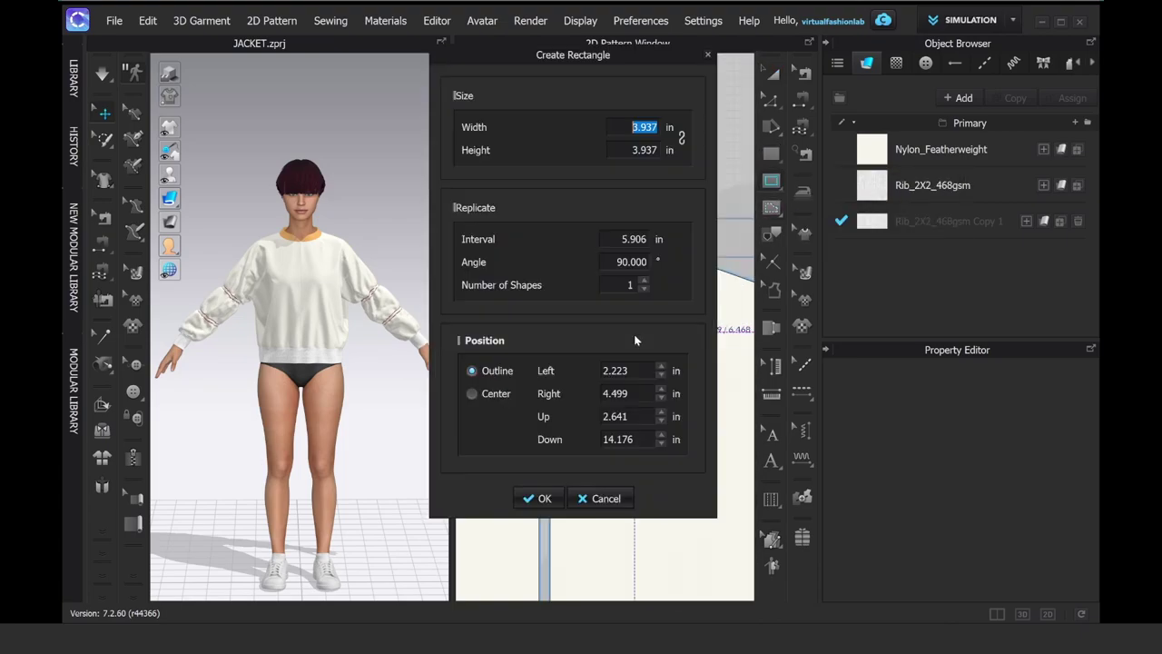
text(0.5)
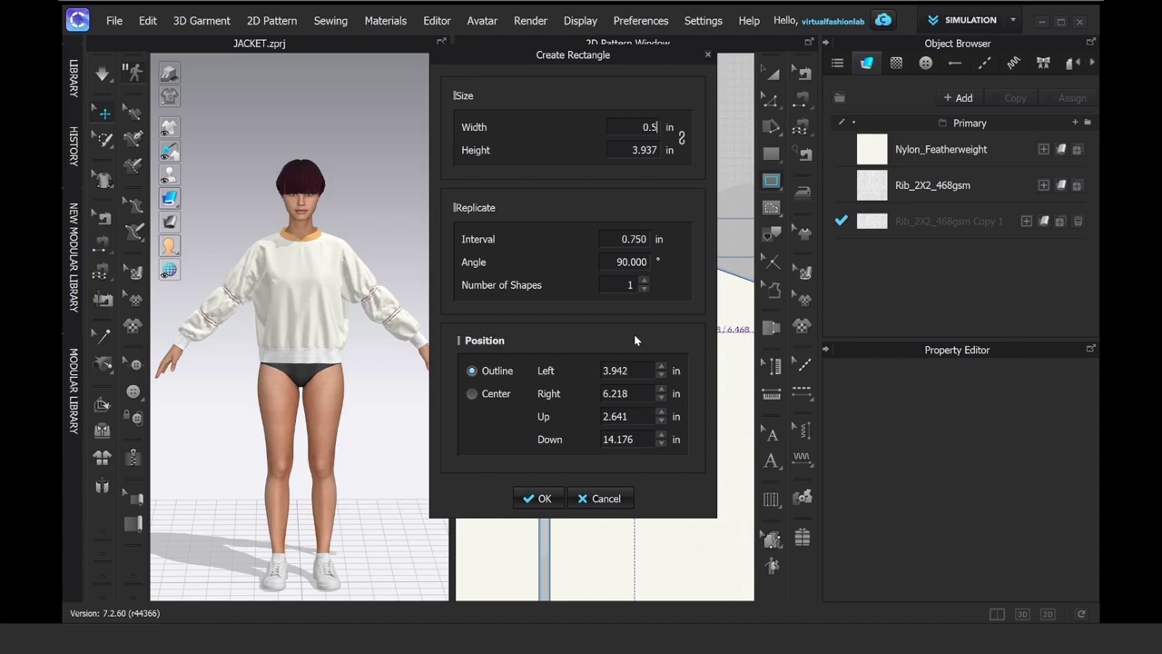
key(Tab)
text(6)
key(Tab)
click(542, 505)
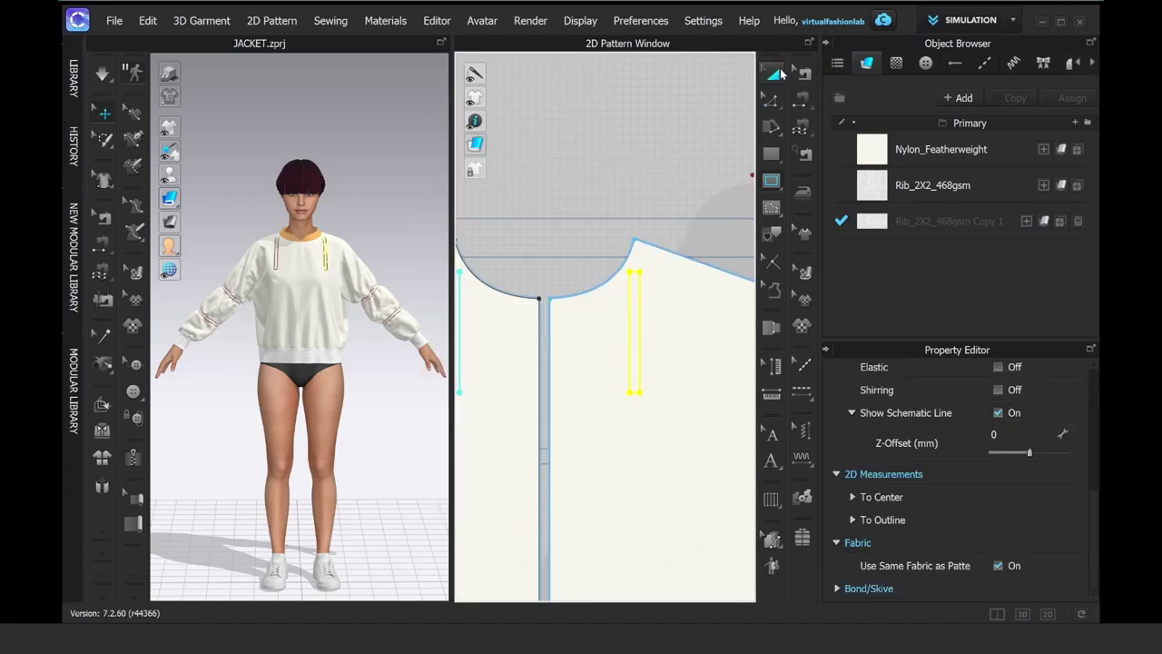
Step: Move the narrow rectangle lower and nearer the centre front, then clone it as a pattern above the neckline
click(772, 75)
drag(636, 326, 614, 410)
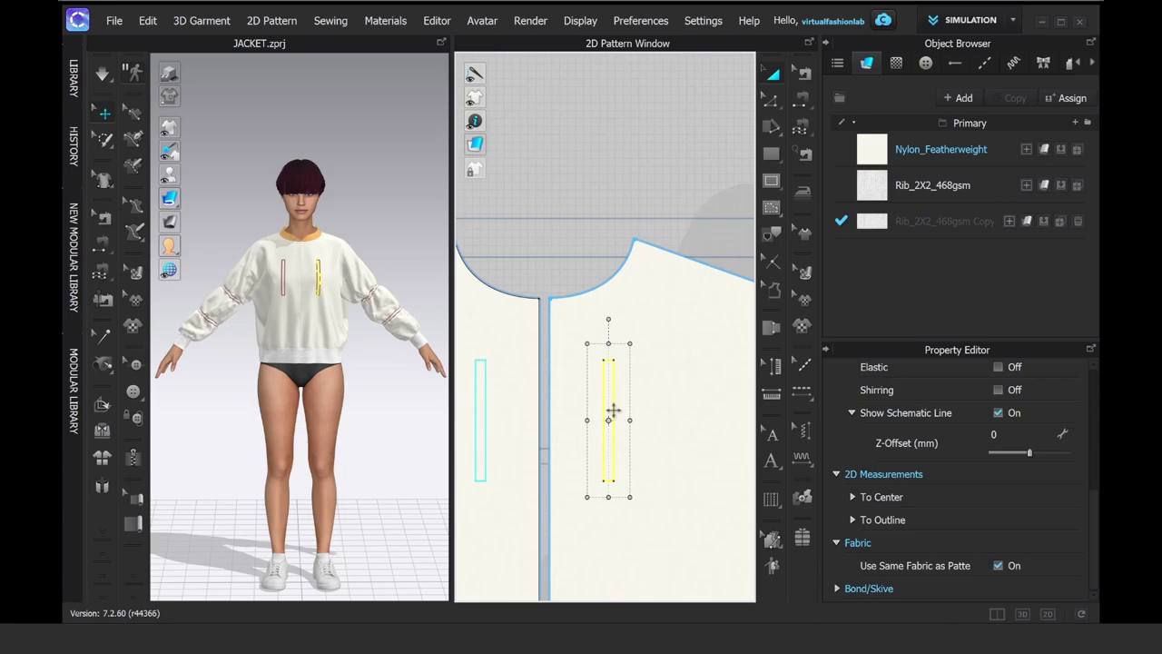
drag(614, 411, 610, 410)
right_click(612, 406)
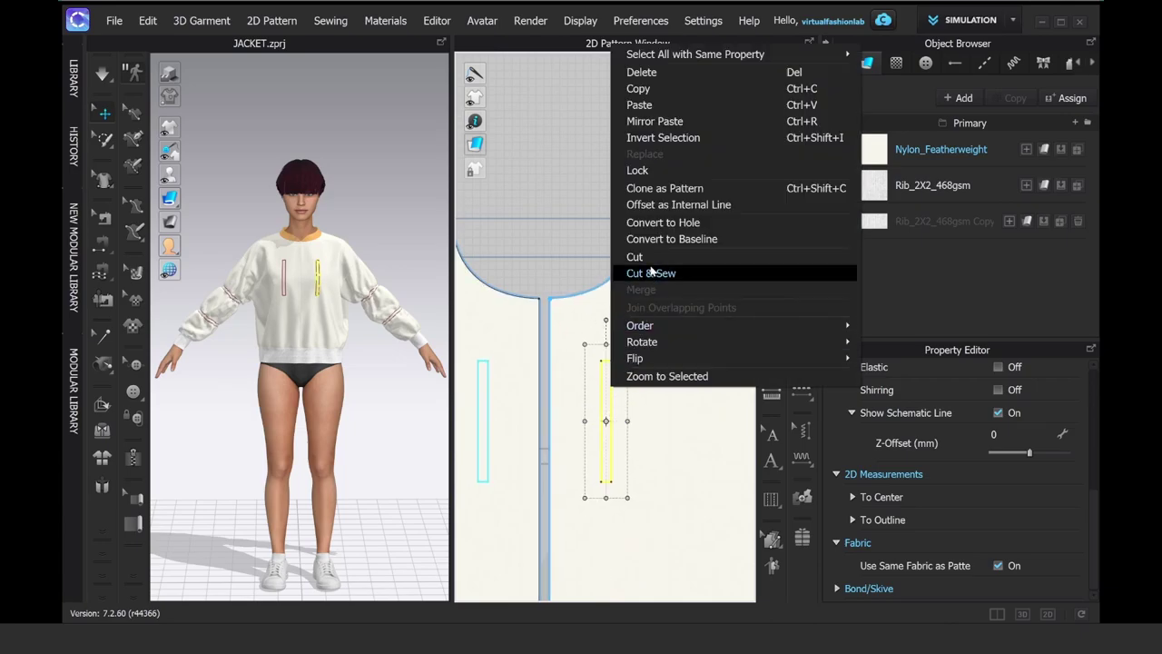
click(664, 188)
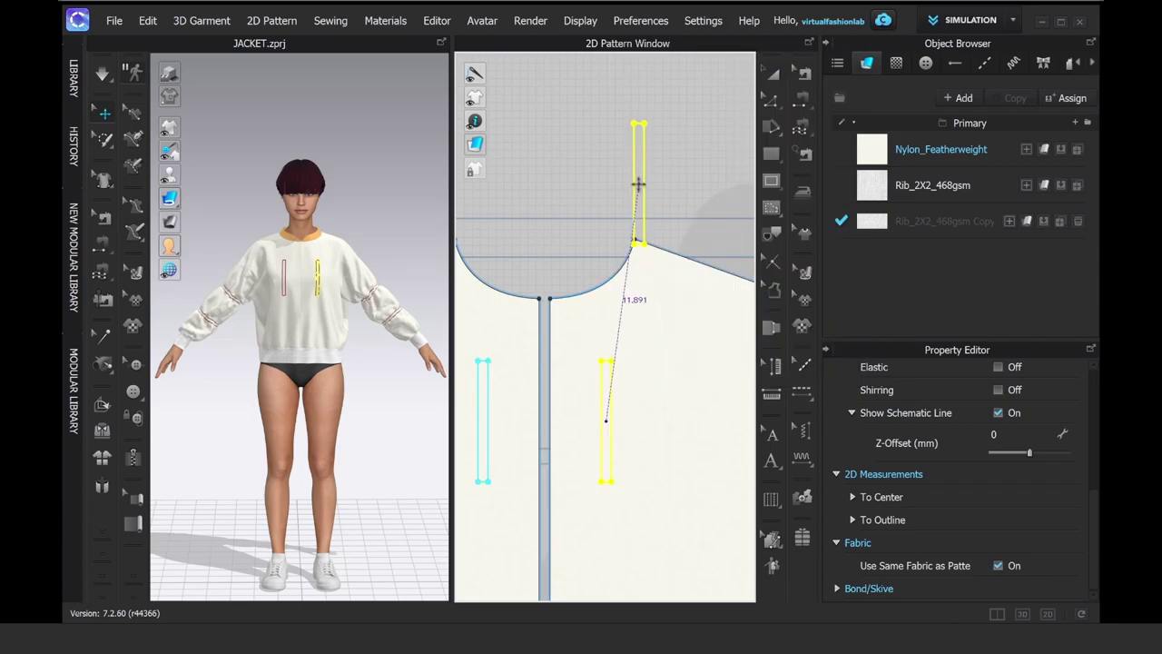
click(605, 167)
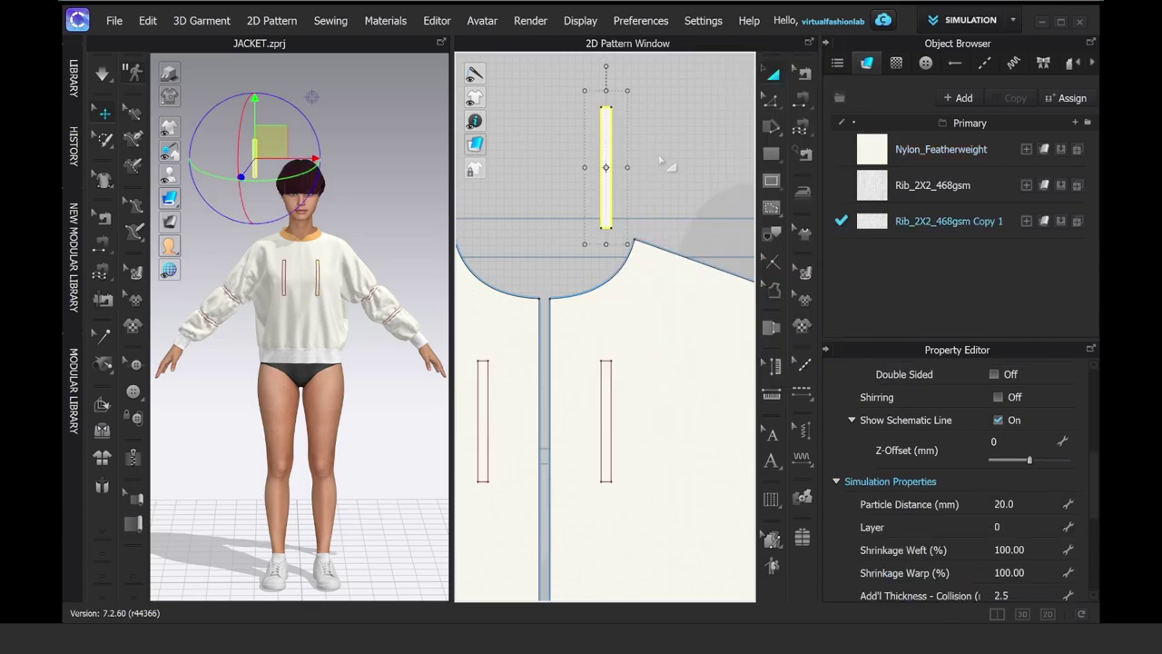
Step: Sew the cloned strip's entire perimeter to the internal rectangle with free sewing
click(798, 126)
click(607, 118)
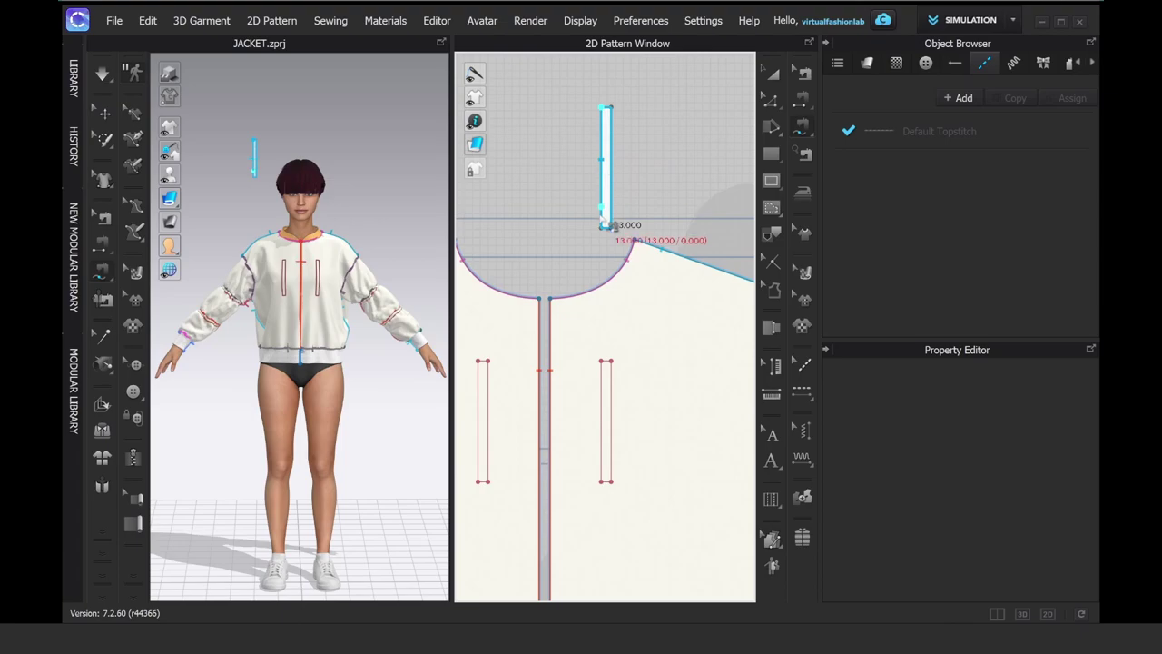
click(606, 385)
Step: Assign the Nylon_Featherweight fabric to the cloned strip and place the strip over its rectangle on the front
key(a)
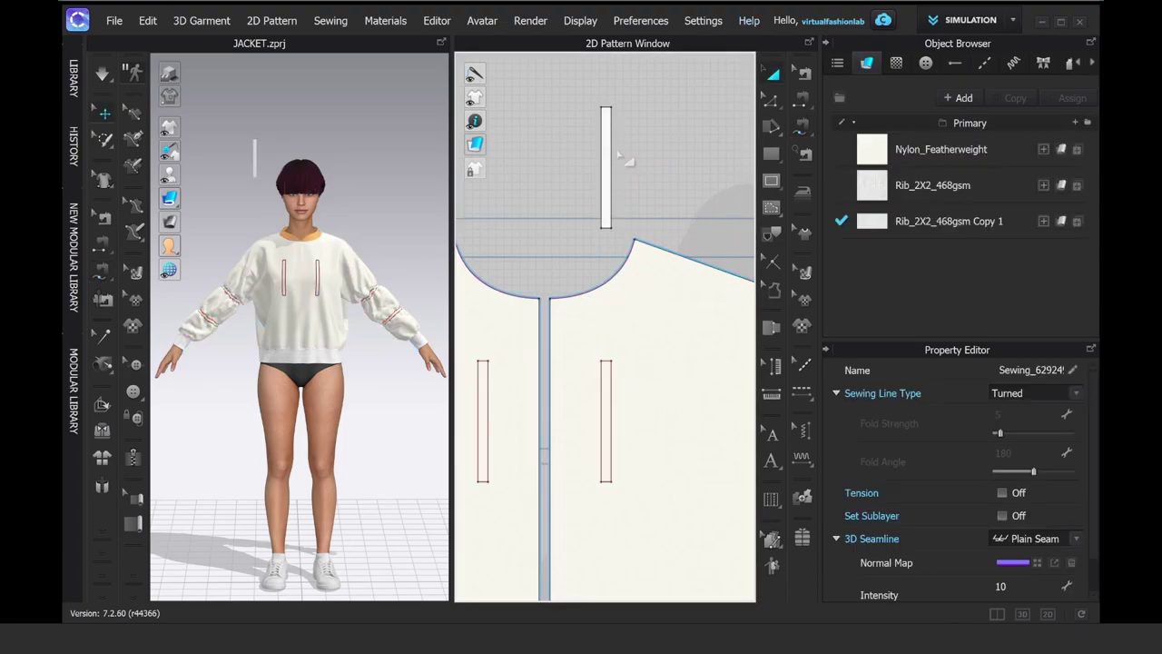
click(606, 159)
click(1061, 149)
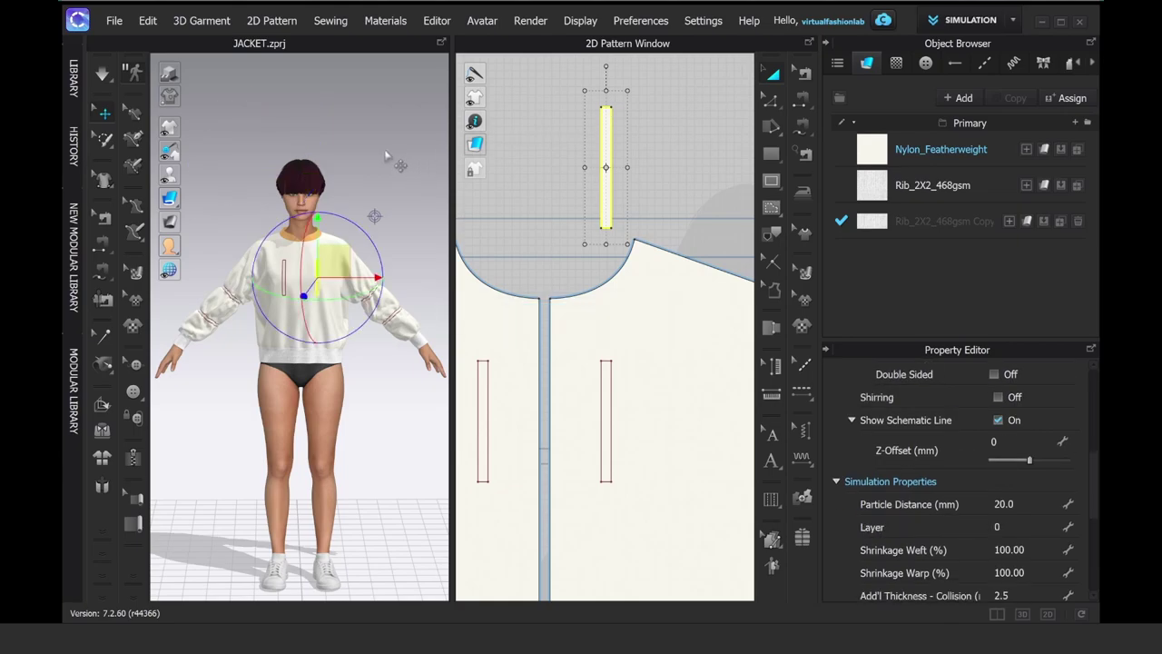
click(343, 163)
Step: Hide the internal lines in the 3D view and inspect the strip on the garment's front up close
key(q)
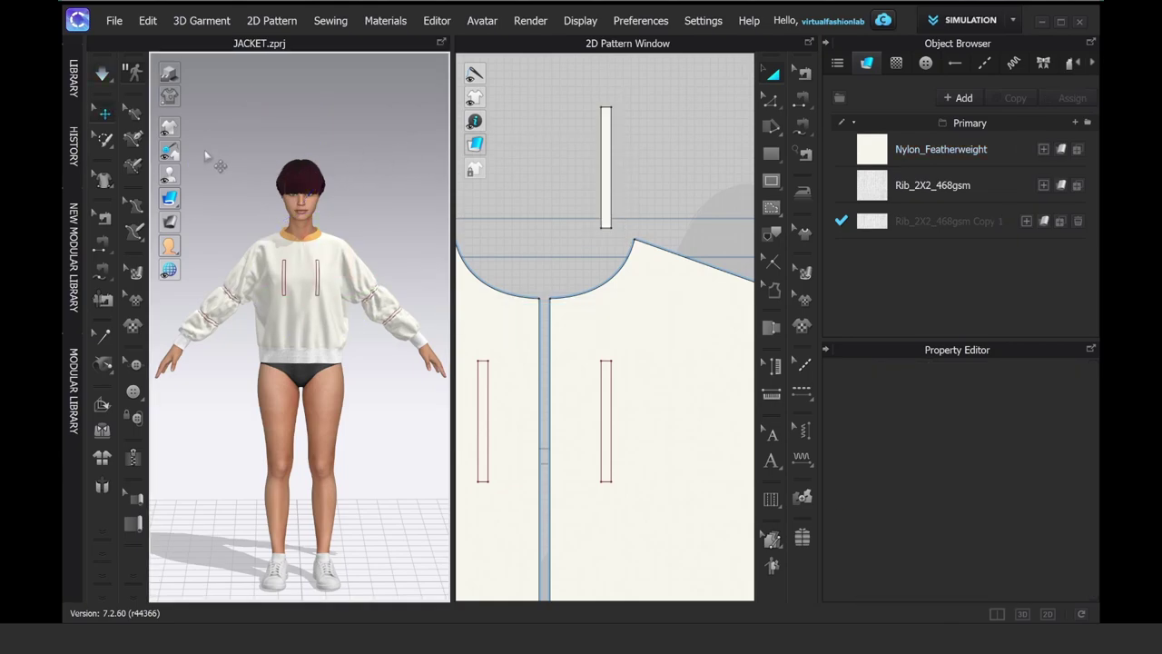
mouse_move(171, 128)
click(265, 130)
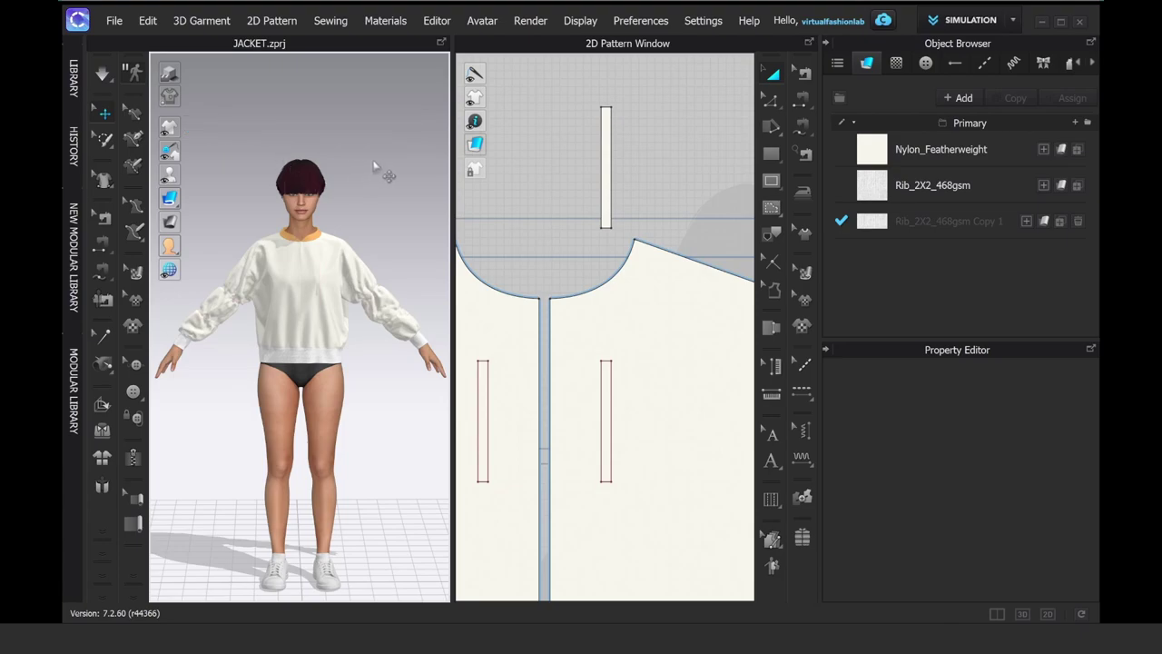
scroll(376, 290, up, 6)
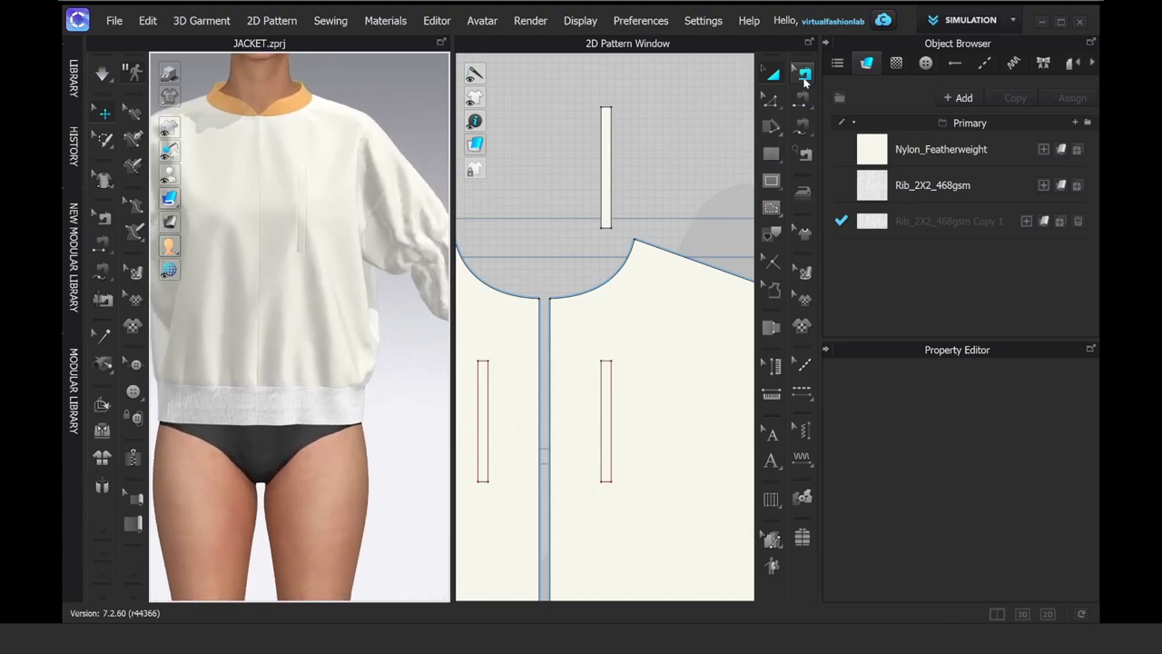
Step: Delete the all-around seam joining the cloned strip to the internal rectangle
click(804, 78)
click(618, 150)
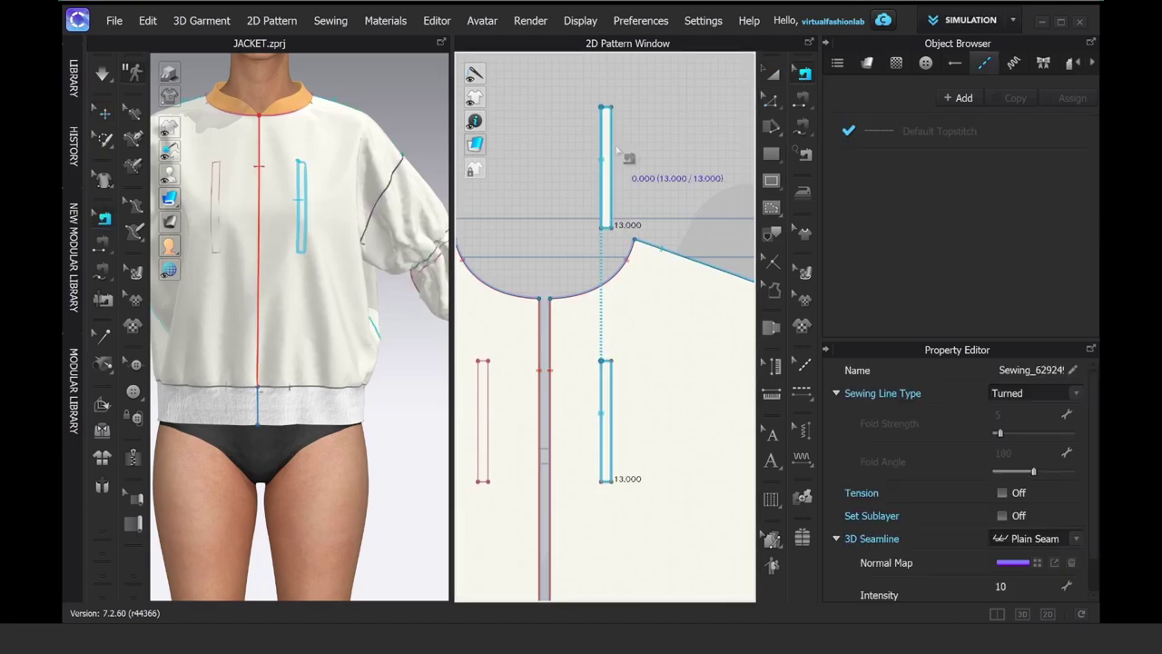
key(Delete)
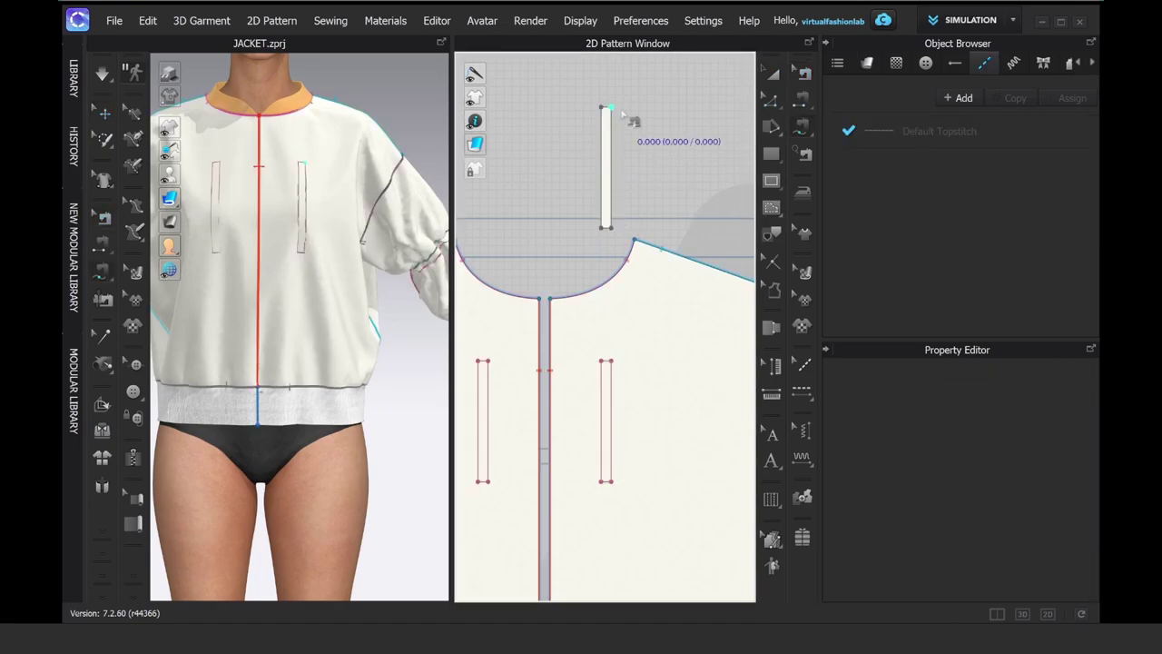
Step: Free-sew the strip's two short ends and the long edge nearest the centre front to the rectangle, then simulate
click(605, 109)
click(606, 227)
click(606, 360)
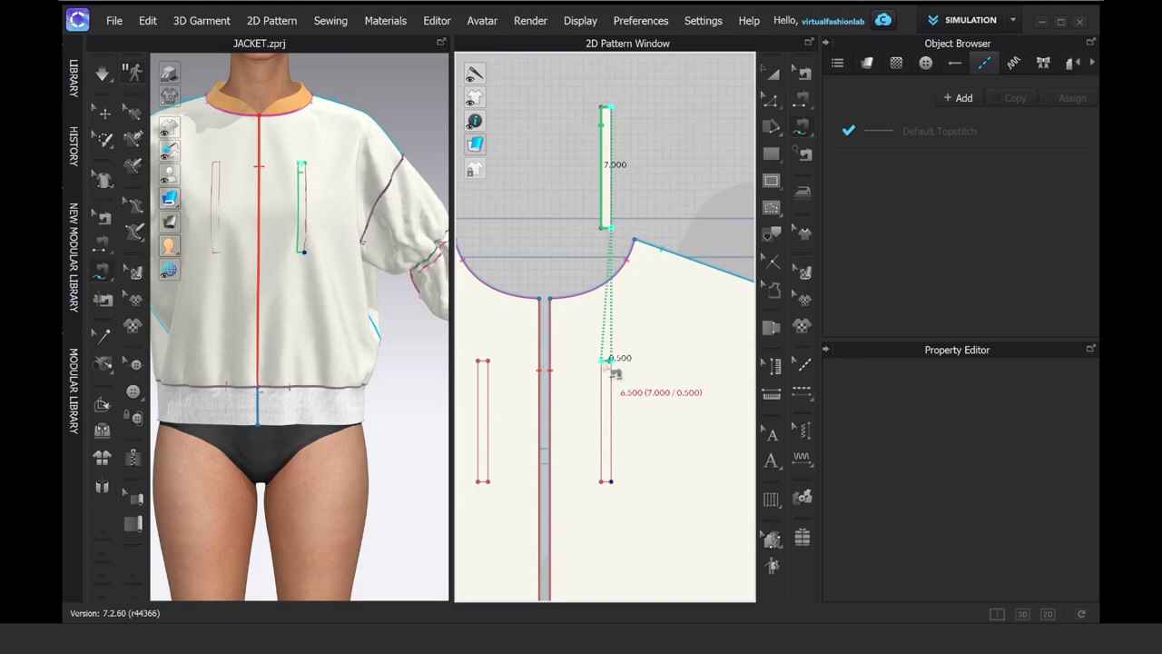
click(605, 481)
click(773, 77)
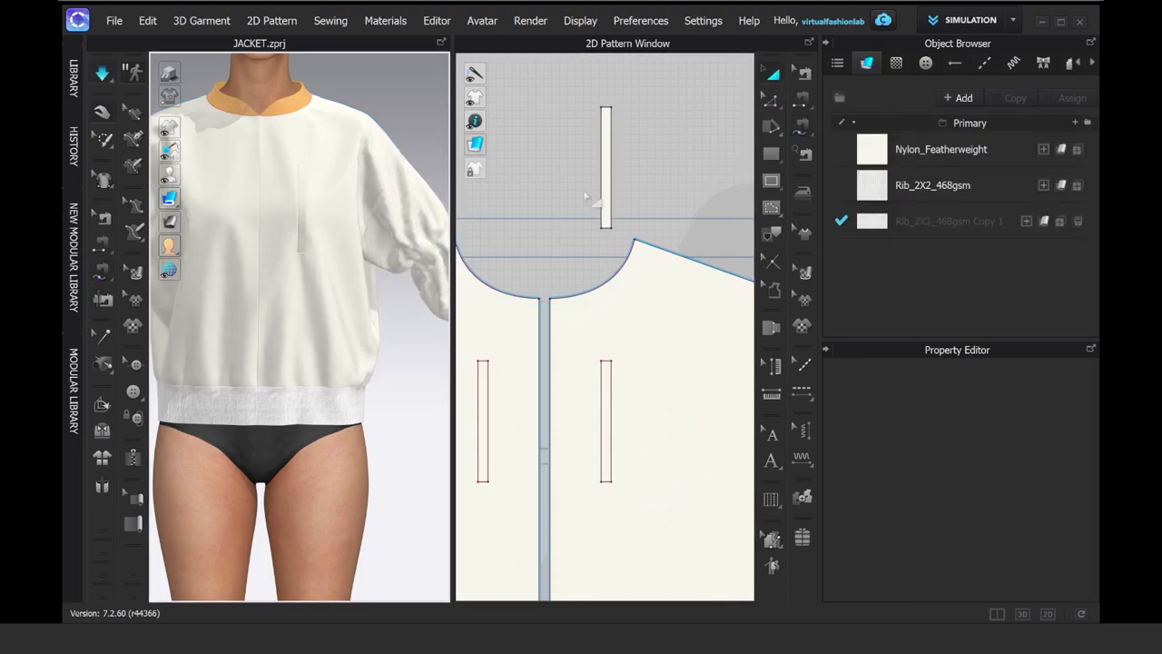
key(space)
Step: Create a second internal rectangle 1 in wide and 5.5 in high on the opposite front panel
scroll(693, 187, down, 3)
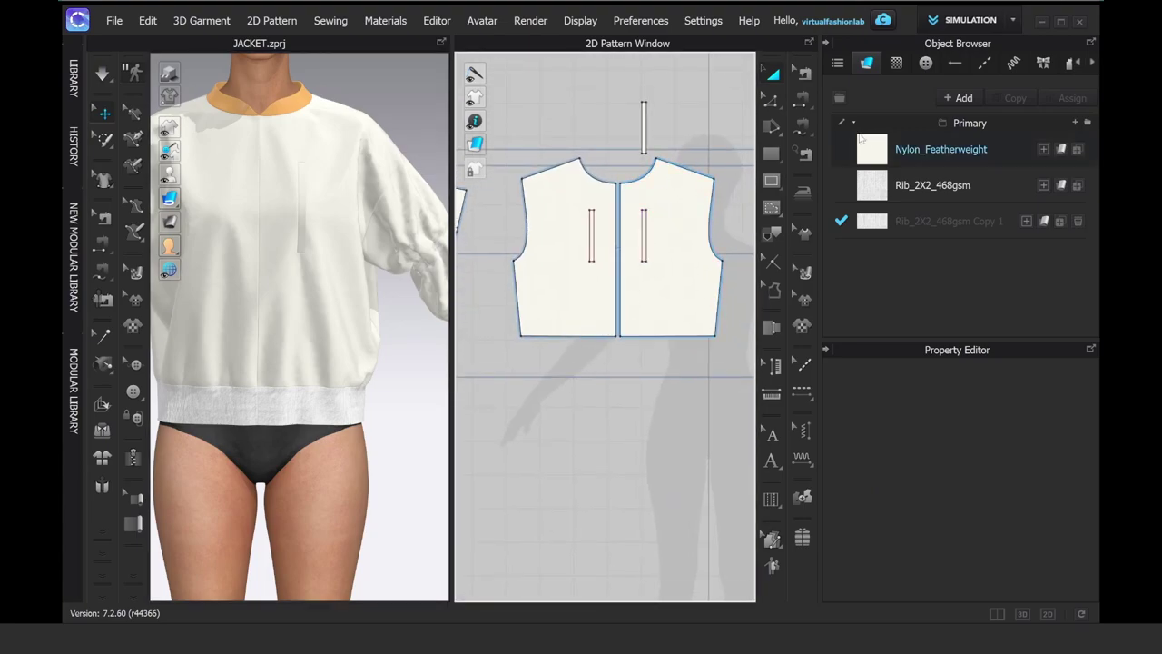
key(s)
click(556, 289)
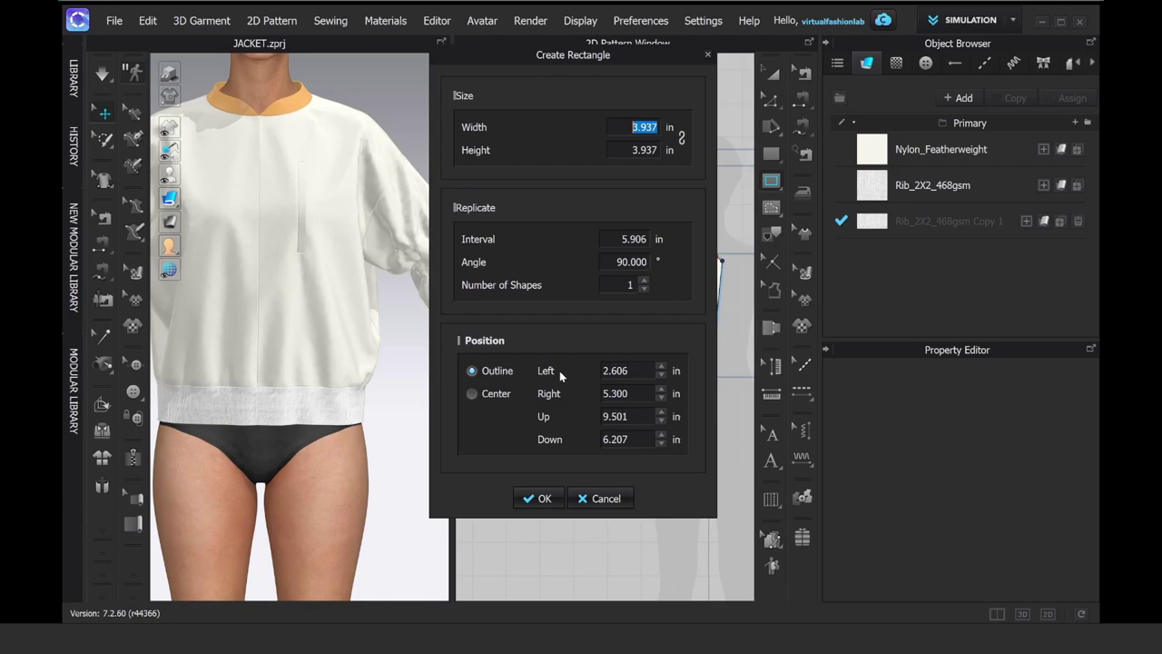
text(1)
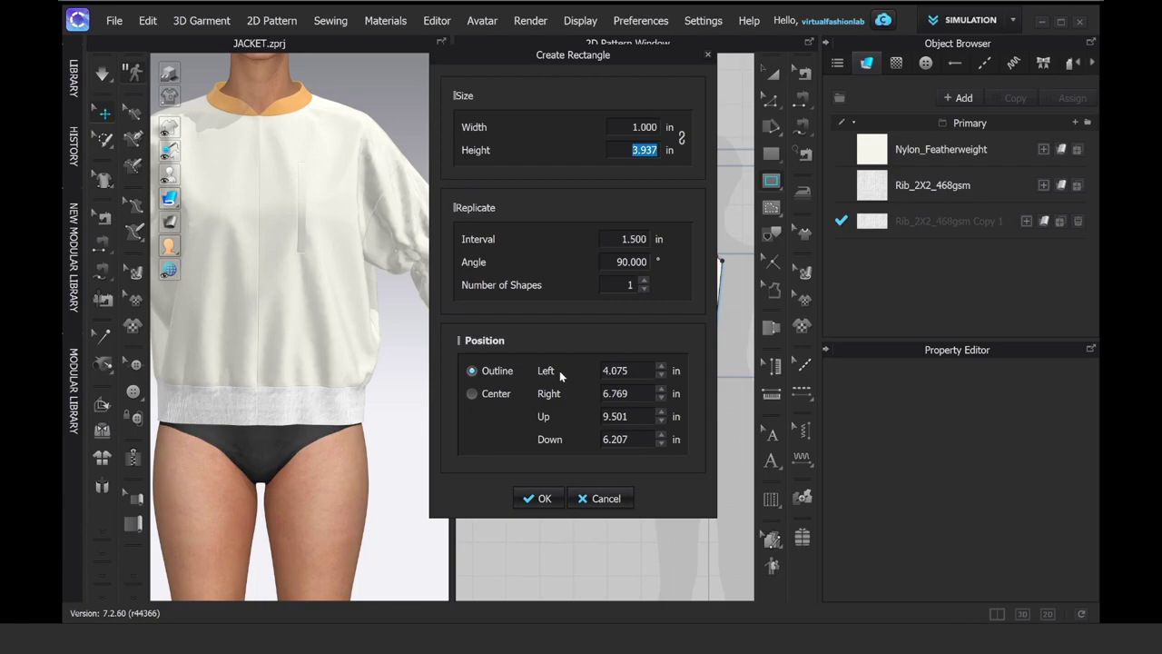
text(5.5)
key(Return)
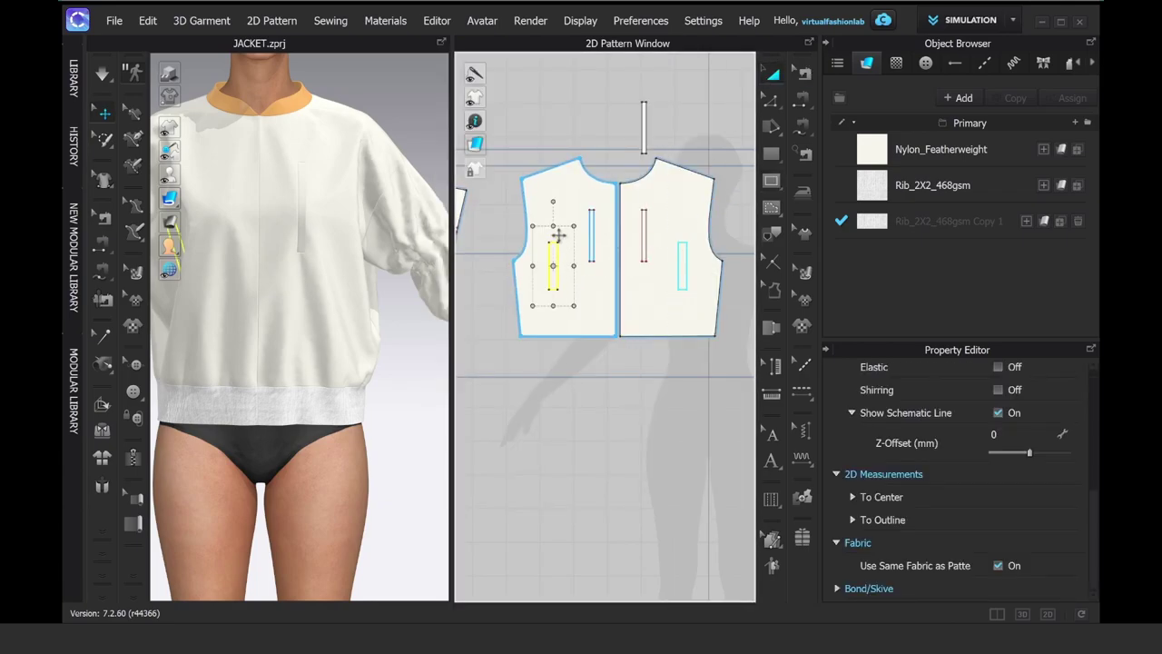
Step: Rotate the 1 in wide rectangle so its lower end slants toward the side seam
click(556, 208)
click(526, 382)
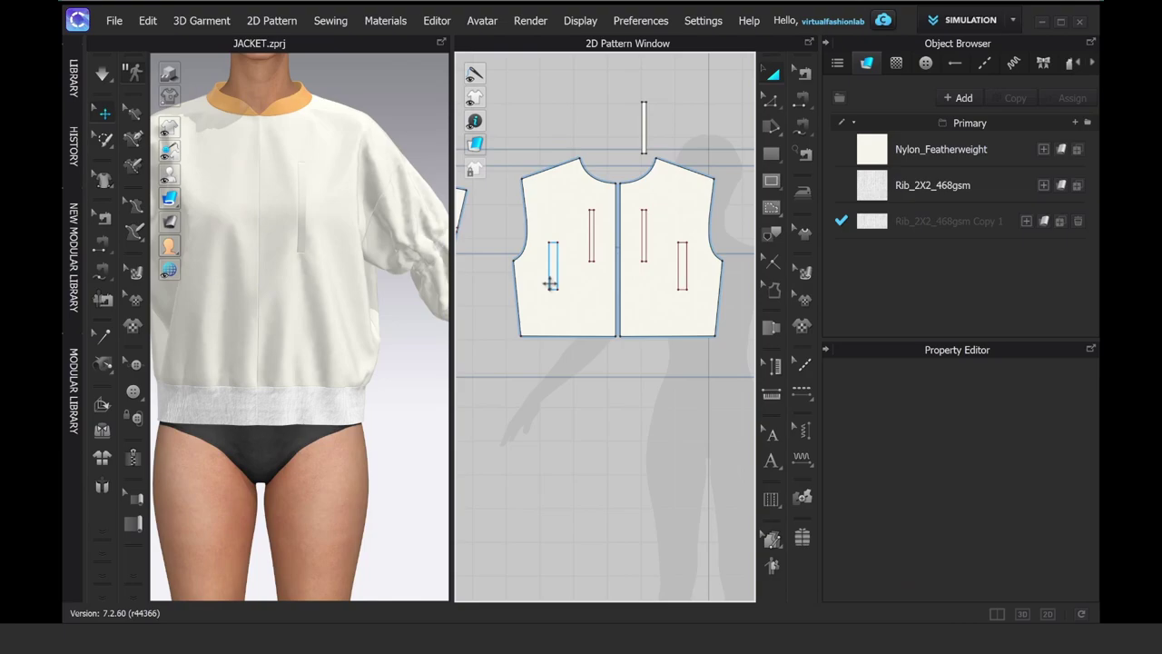
click(553, 263)
drag(577, 203, 576, 204)
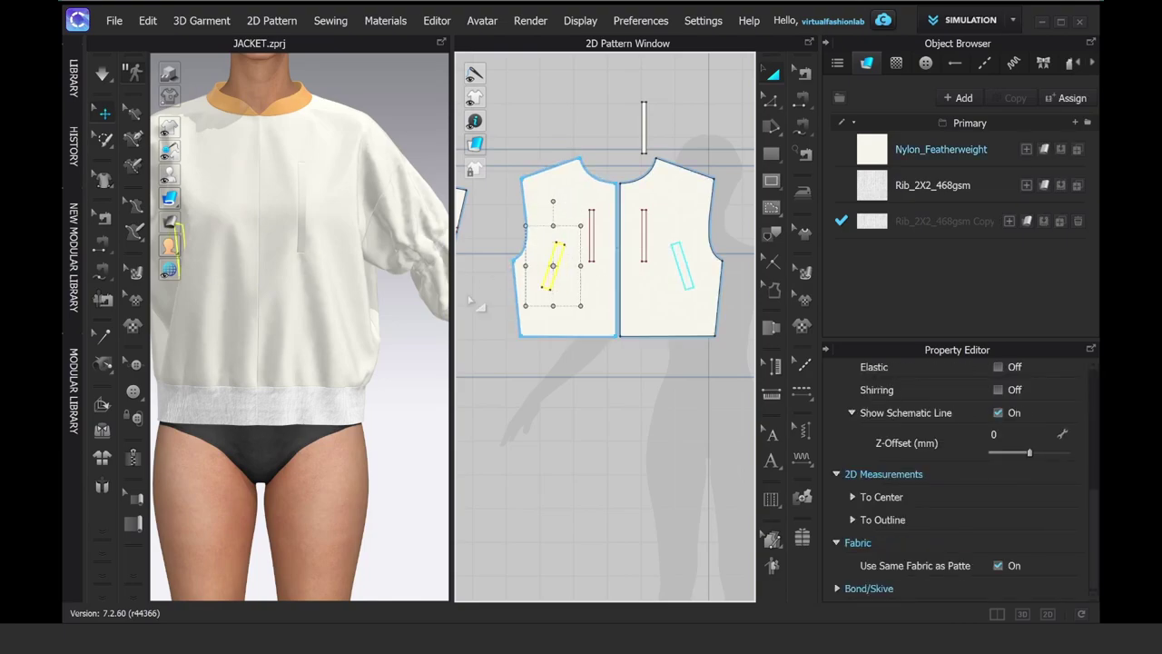
Step: Show the internal lines in the 3D view and face the garment's front to check the pocket rectangles
mouse_move(175, 128)
click(250, 128)
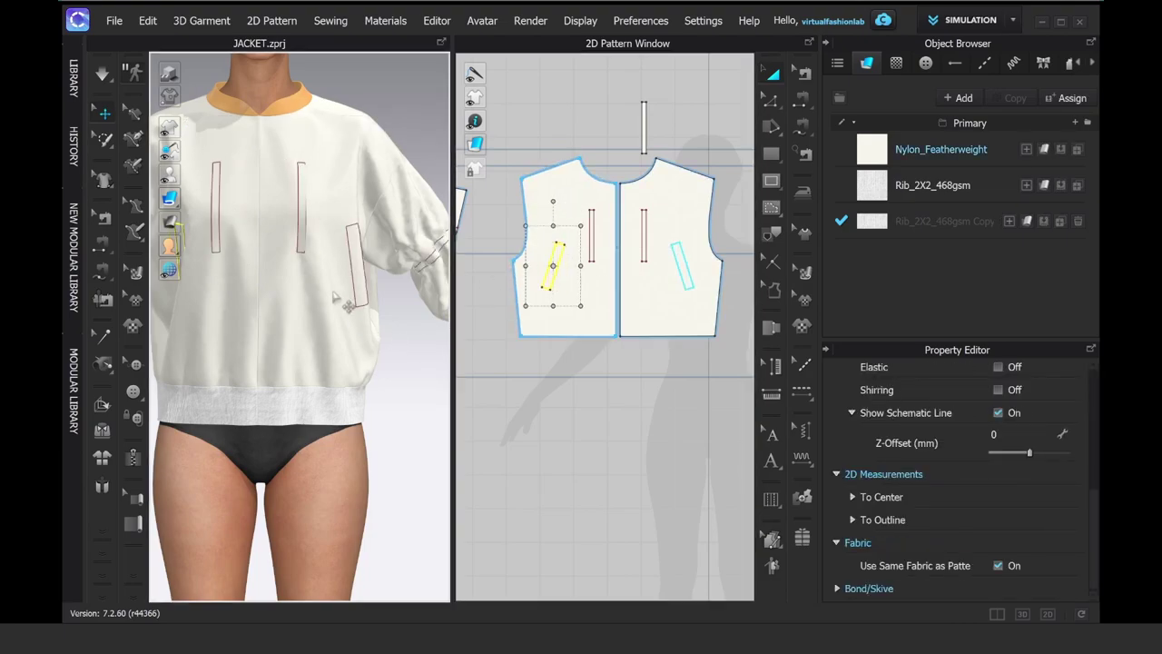
middle_drag(332, 295, 374, 275)
Step: Move the slanted pocket rectangle lower on its front panel, nearer the hem and centred between the side seam and centre front
drag(549, 259, 578, 284)
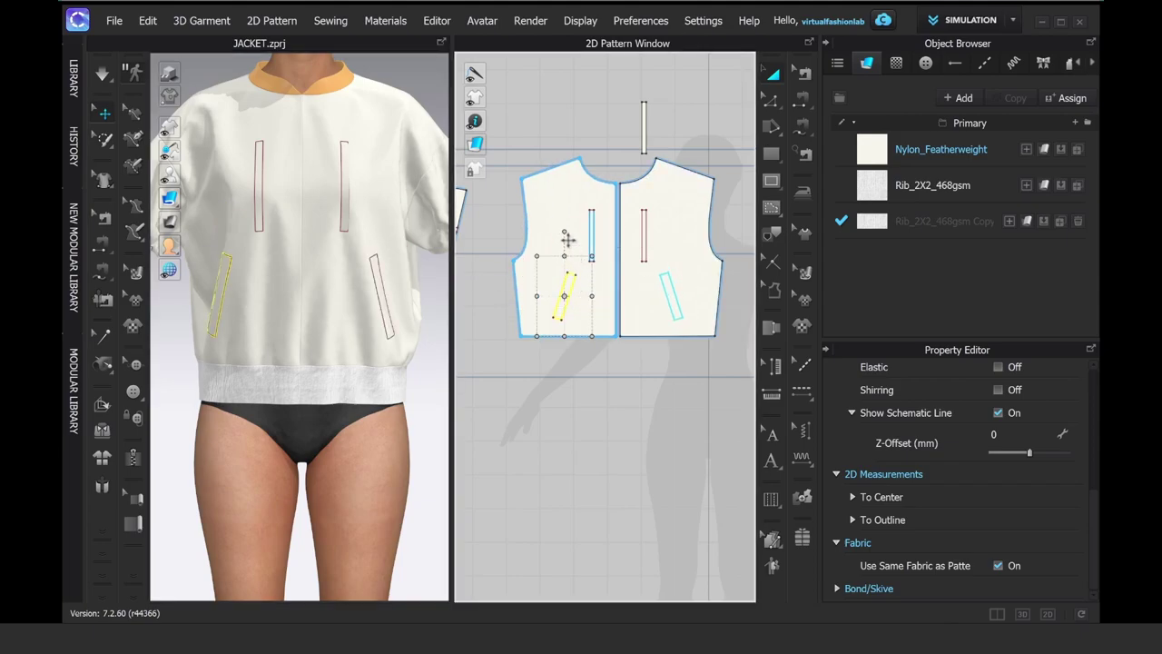
key(ctrl+v)
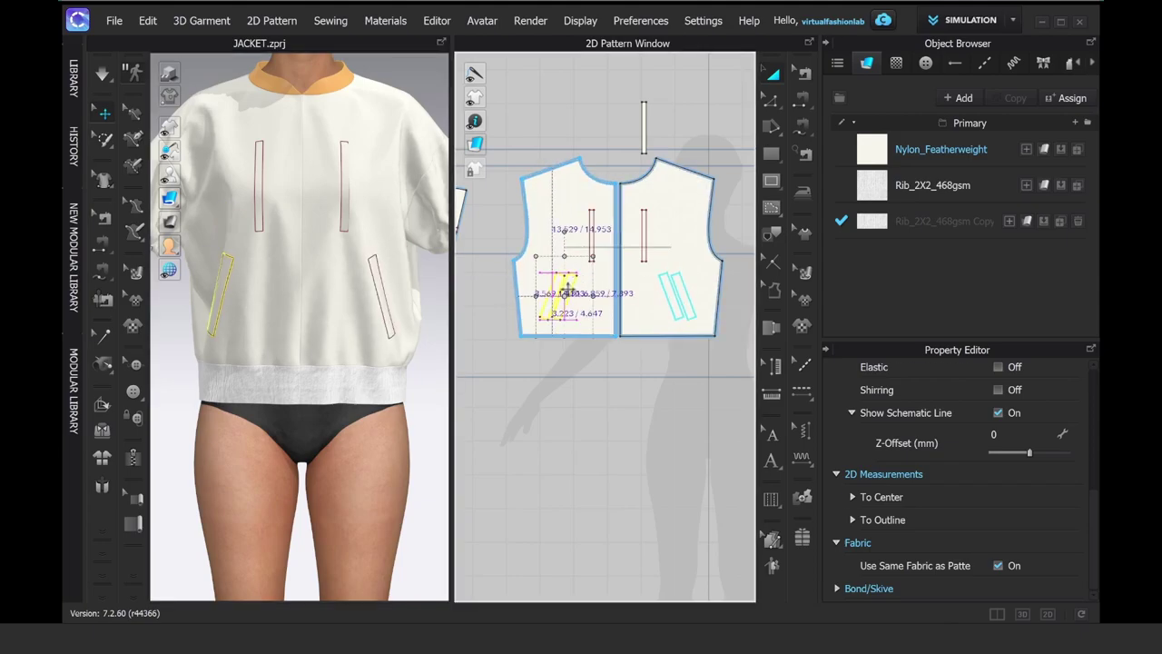
drag(567, 288, 576, 290)
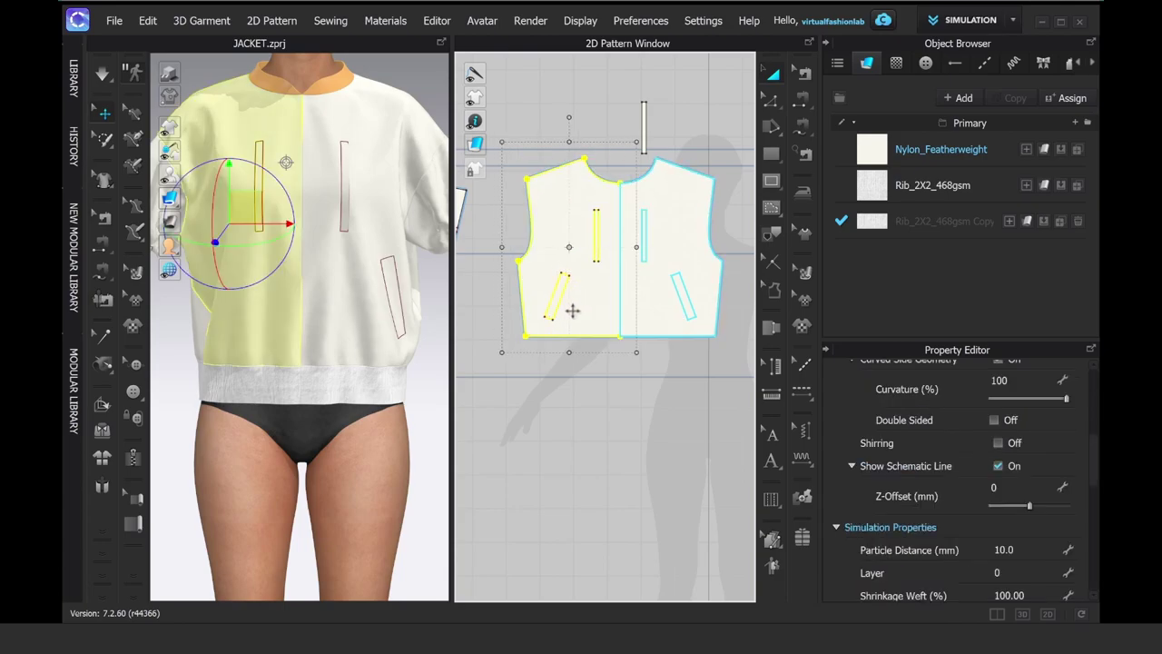
click(563, 396)
click(551, 313)
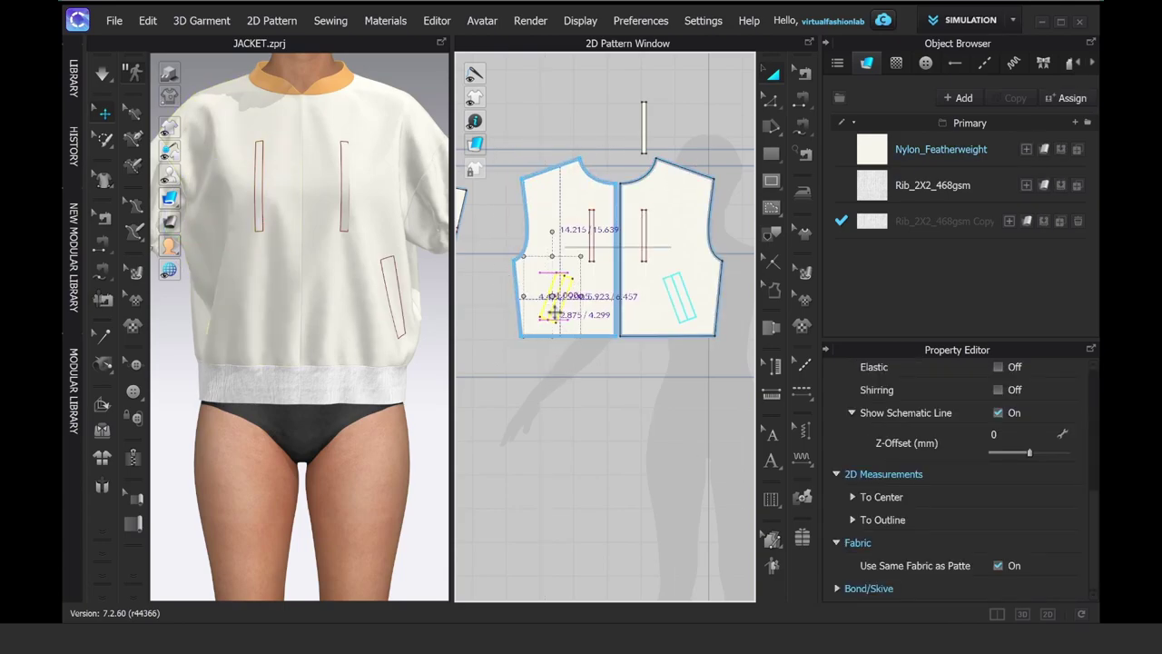
drag(554, 312, 556, 313)
Step: Simulate the garment and pull the body fabric downward at the side to settle it over the rib hem
key(space)
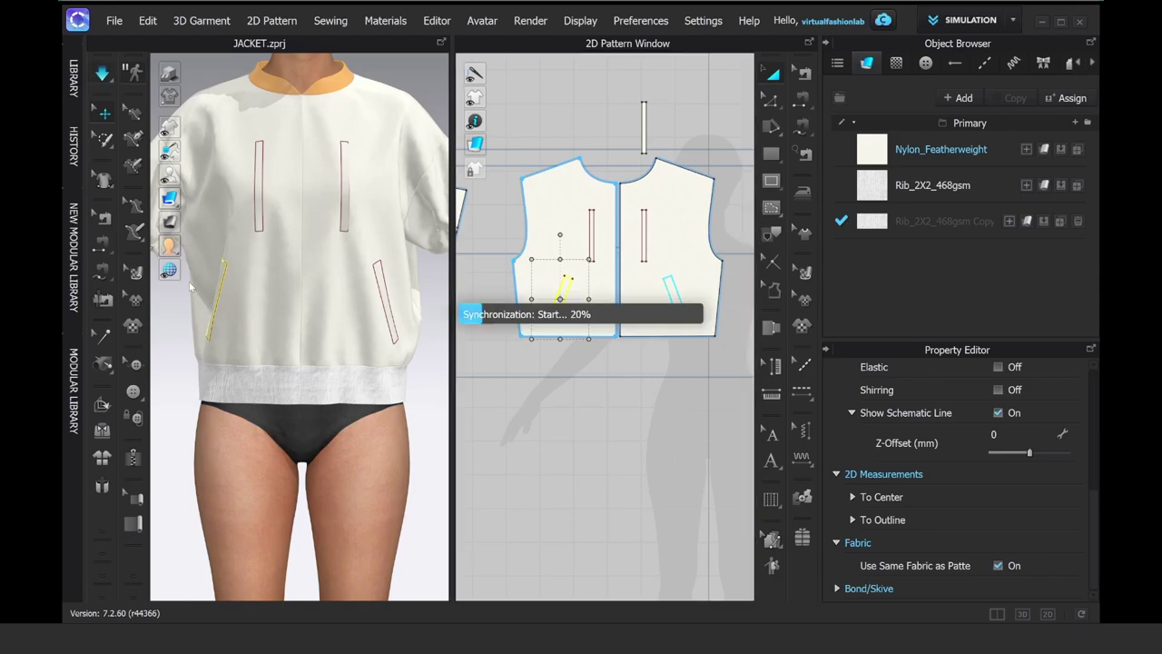
drag(201, 278, 188, 313)
drag(180, 314, 180, 339)
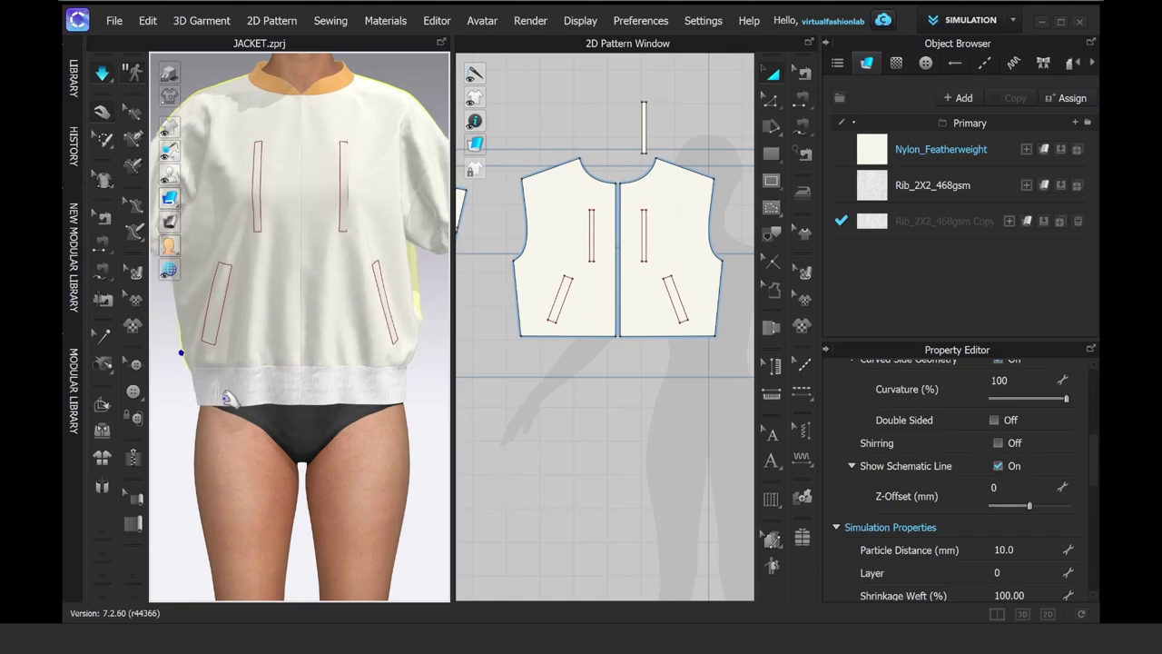
key(w)
Step: Shorten the rib hem band by moving its short end edges inward, then simulate the garment
click(265, 394)
scroll(611, 441, down, 5)
middle_drag(611, 441, 544, 419)
key(z)
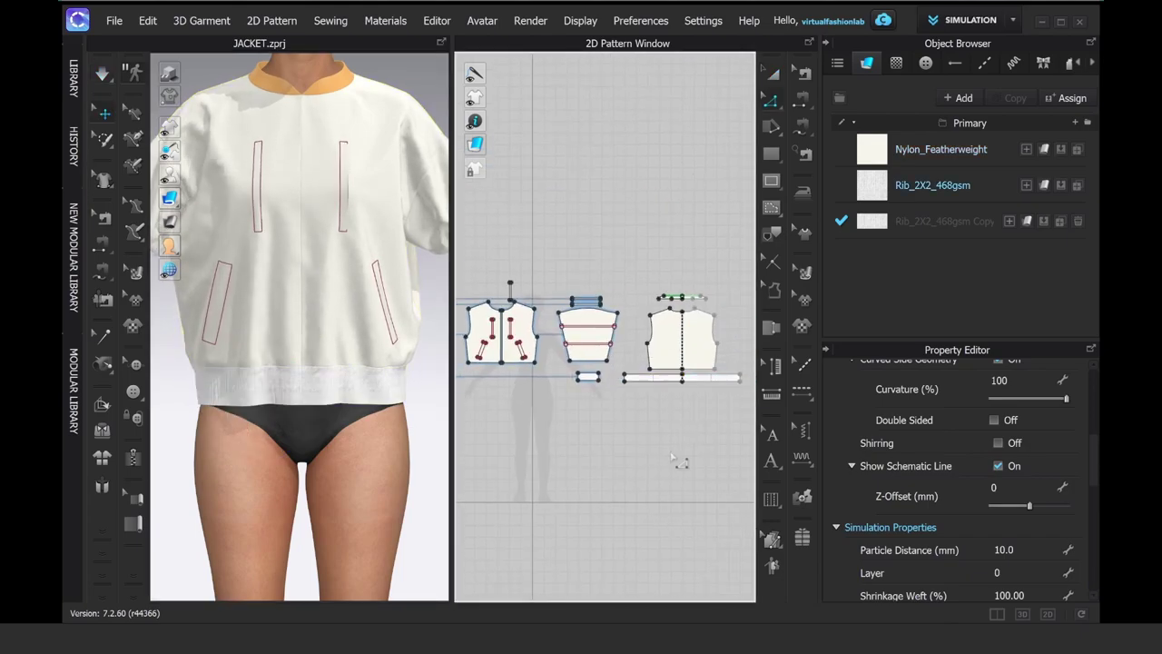
drag(634, 401, 619, 372)
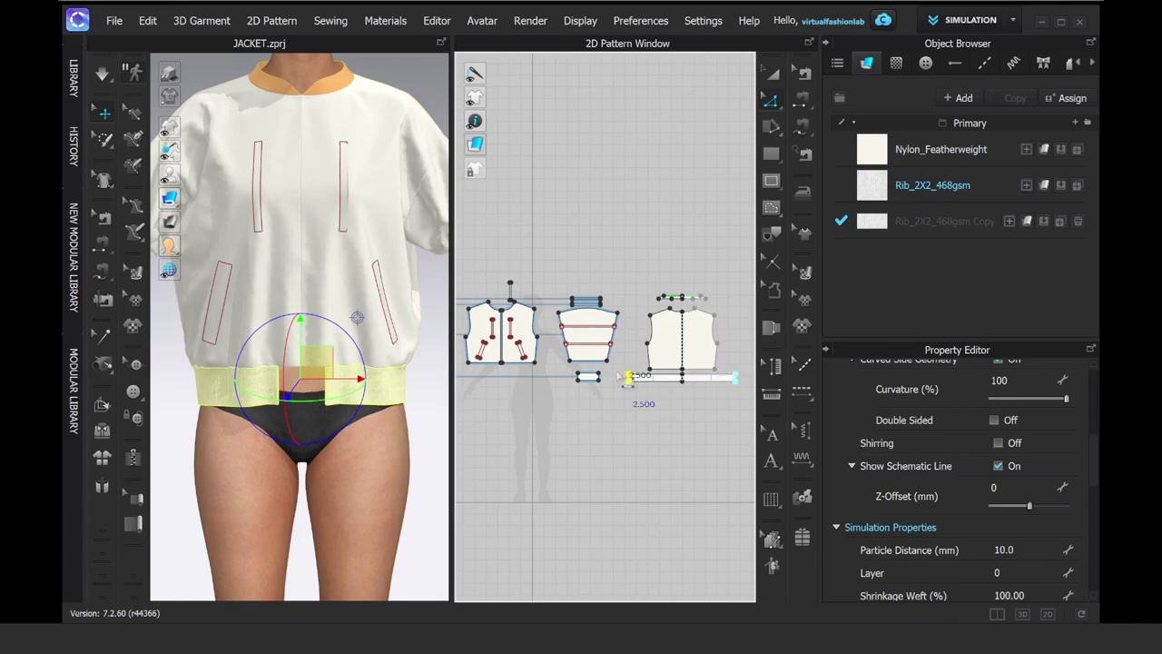
key(q)
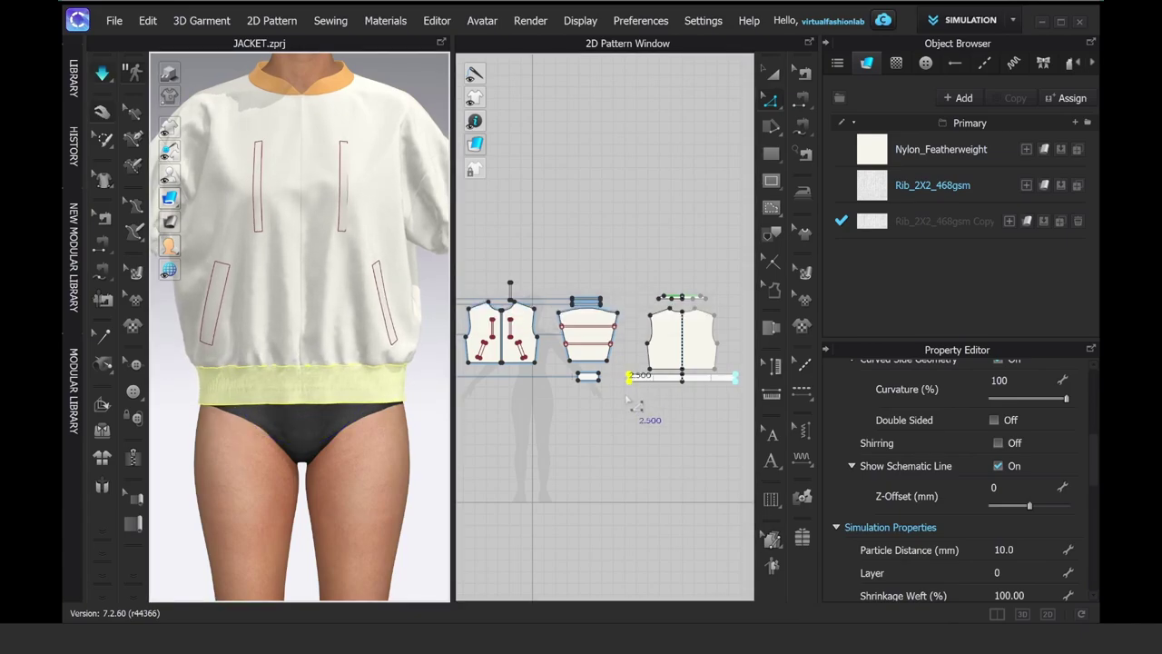
key(w)
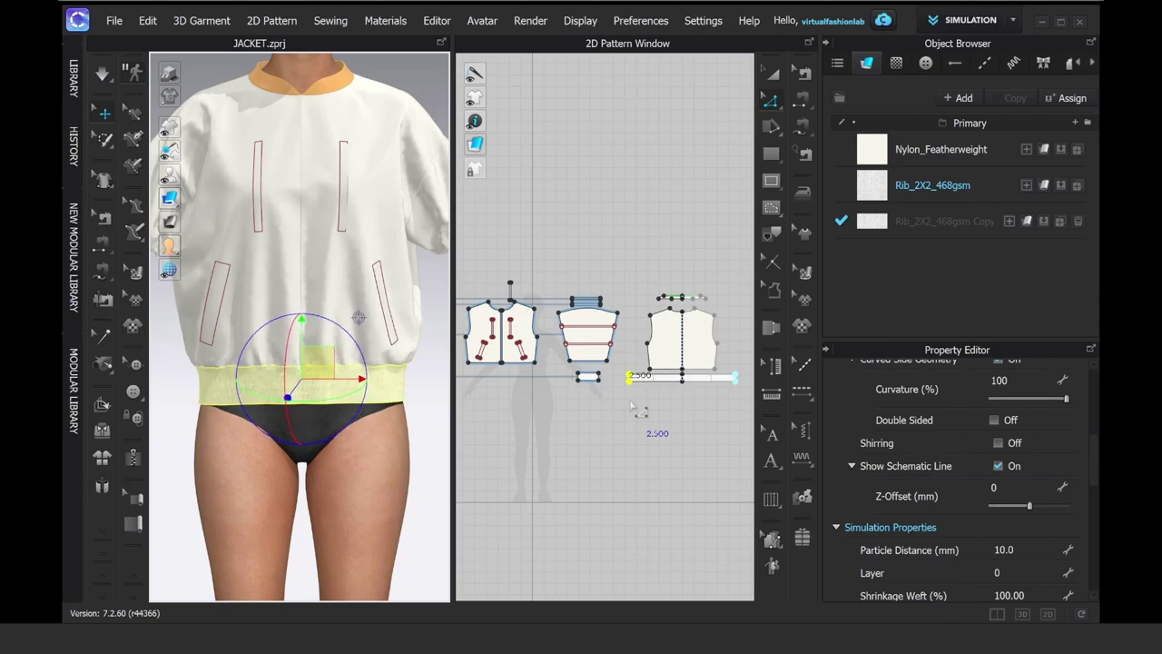
Step: Shorten the rib hem band slightly more, simulate, and pull the body fabric outward at the side seam
click(632, 404)
click(630, 380)
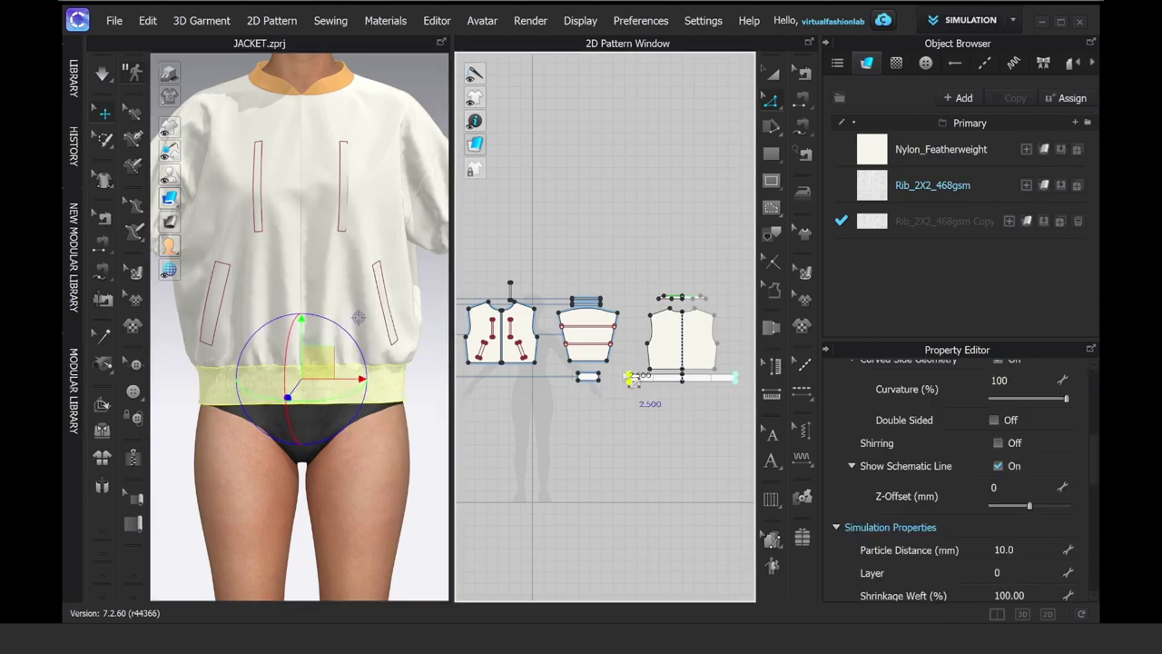
click(620, 423)
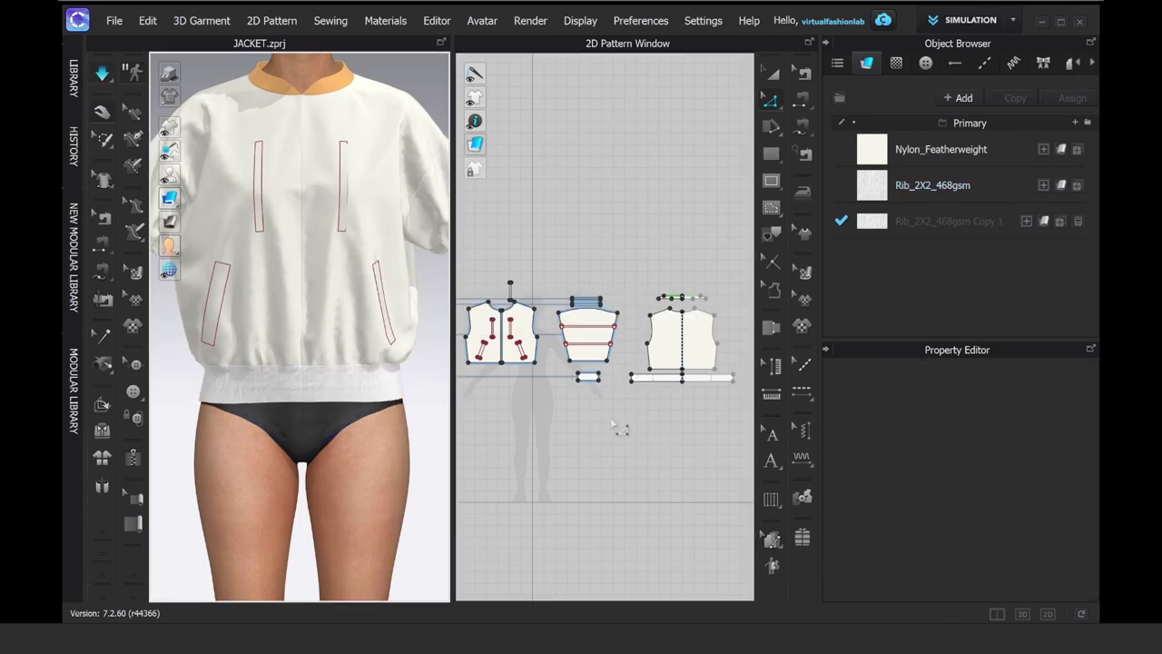
click(420, 277)
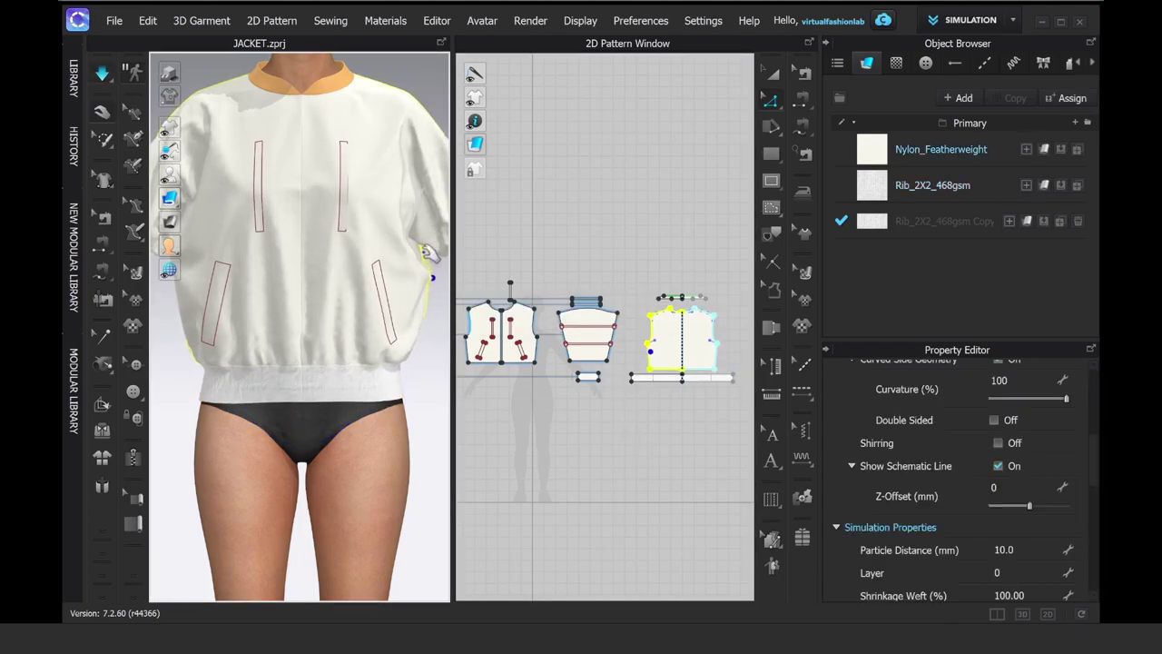
click(443, 255)
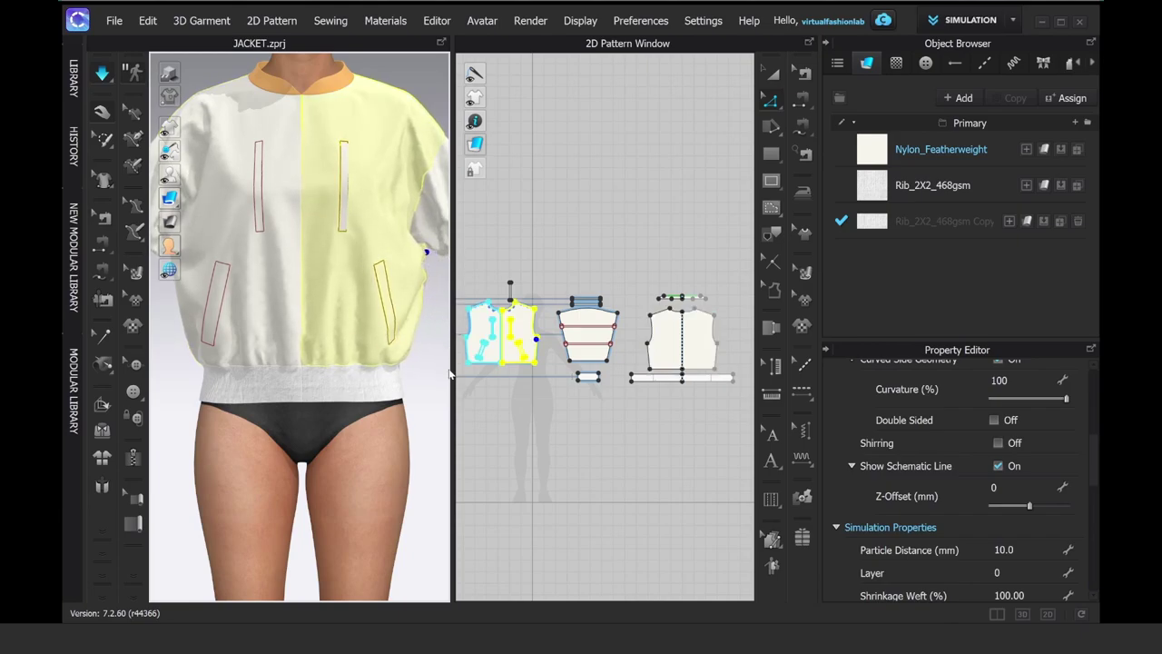
click(436, 84)
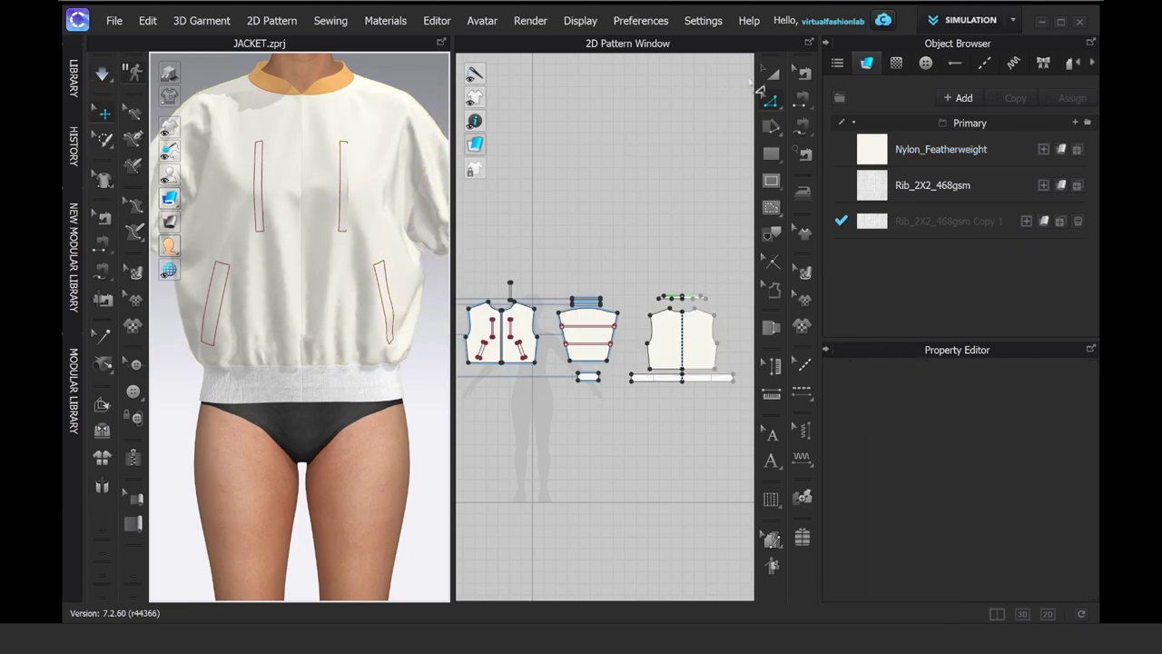
Step: Clone the slanted pocket rectangle as a separate pattern piece and place it below the front panel
click(770, 73)
scroll(519, 350, up, 5)
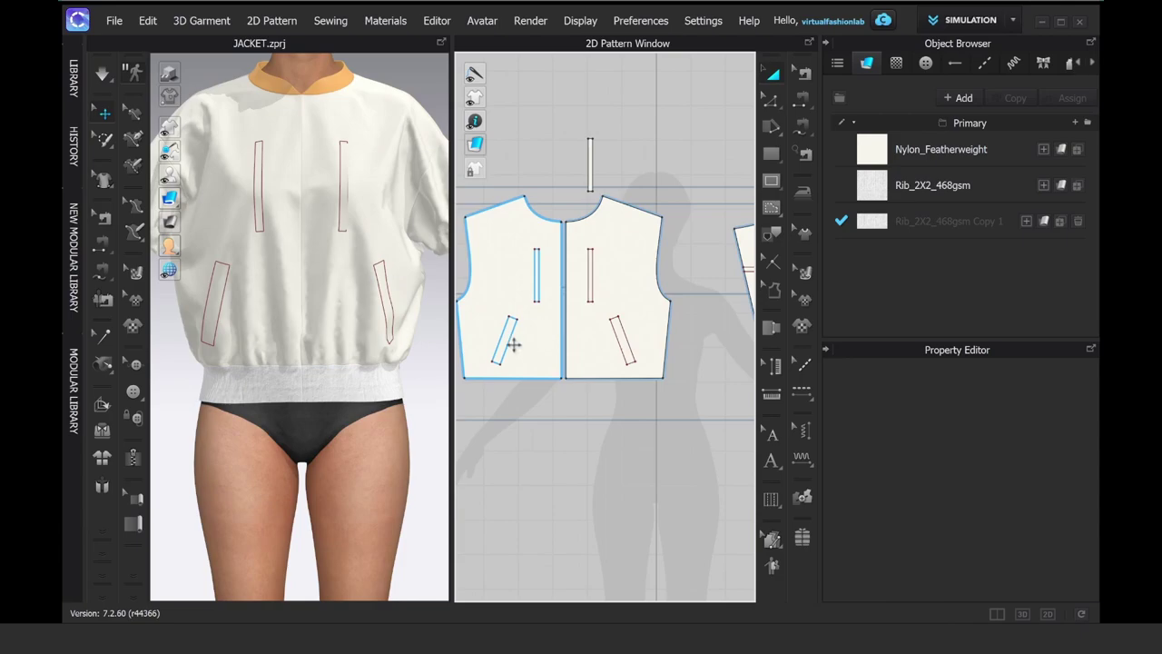
click(493, 337)
right_click(497, 347)
click(550, 144)
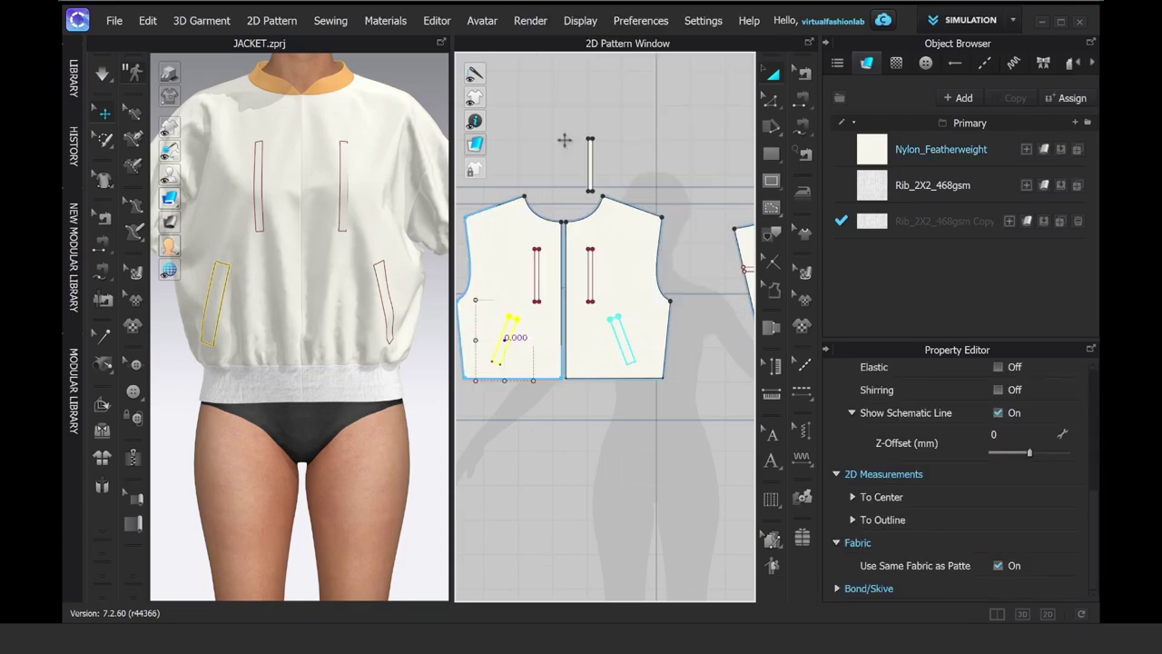
click(514, 450)
Step: Rotate the cloned pocket strip upright by aligning one of its edges to an axis
right_click(507, 434)
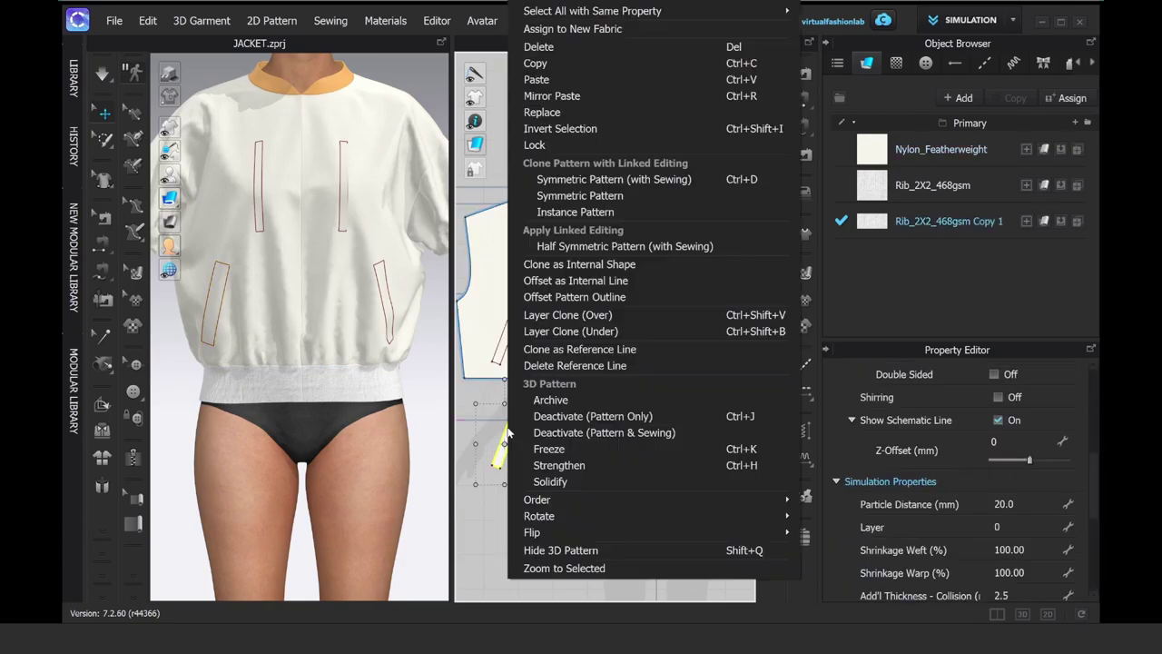
mouse_move(750, 514)
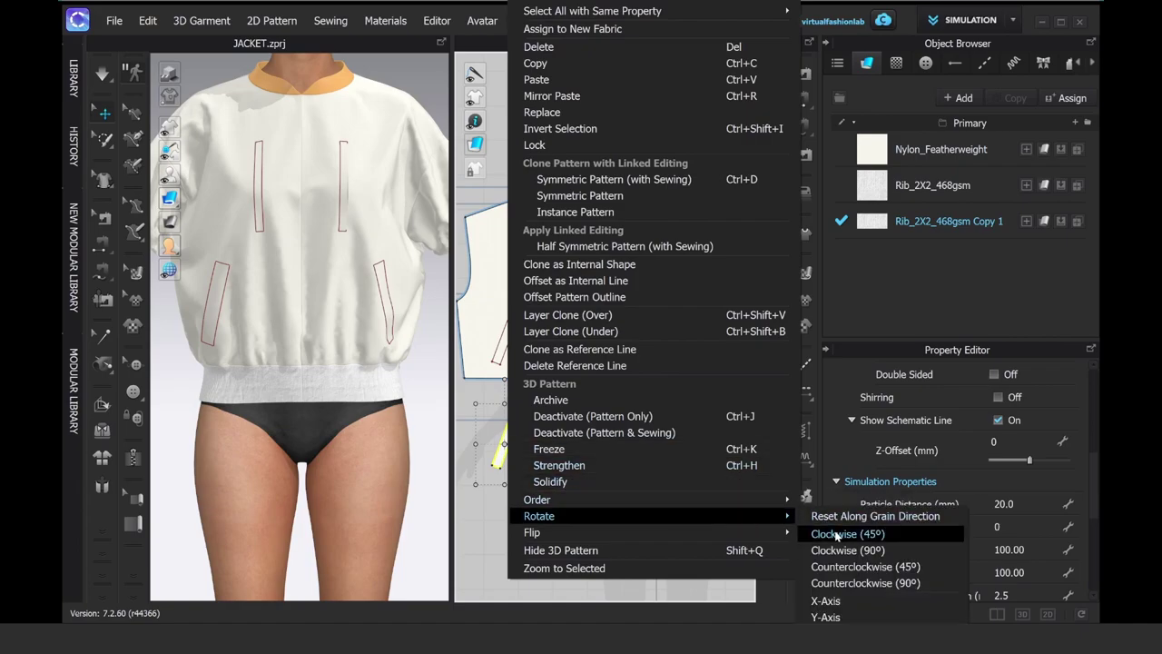
click(824, 601)
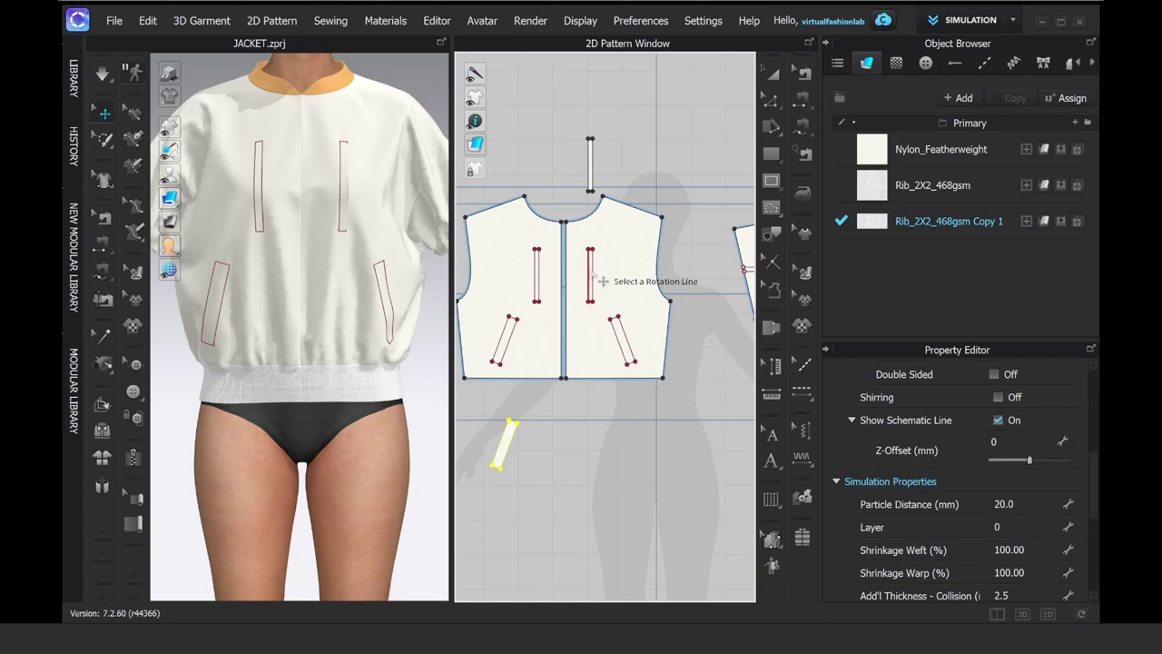
click(523, 459)
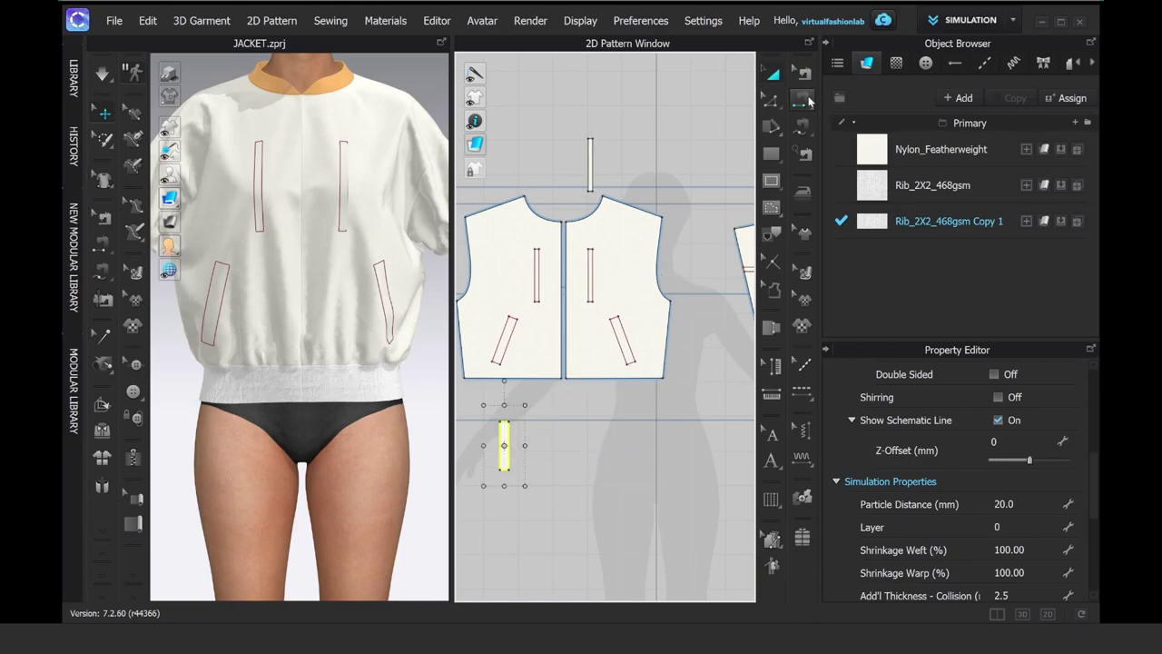
Step: Free-sew the pocket strip's two short ends and the long edge nearest the centre front to the slanted rectangle
click(802, 127)
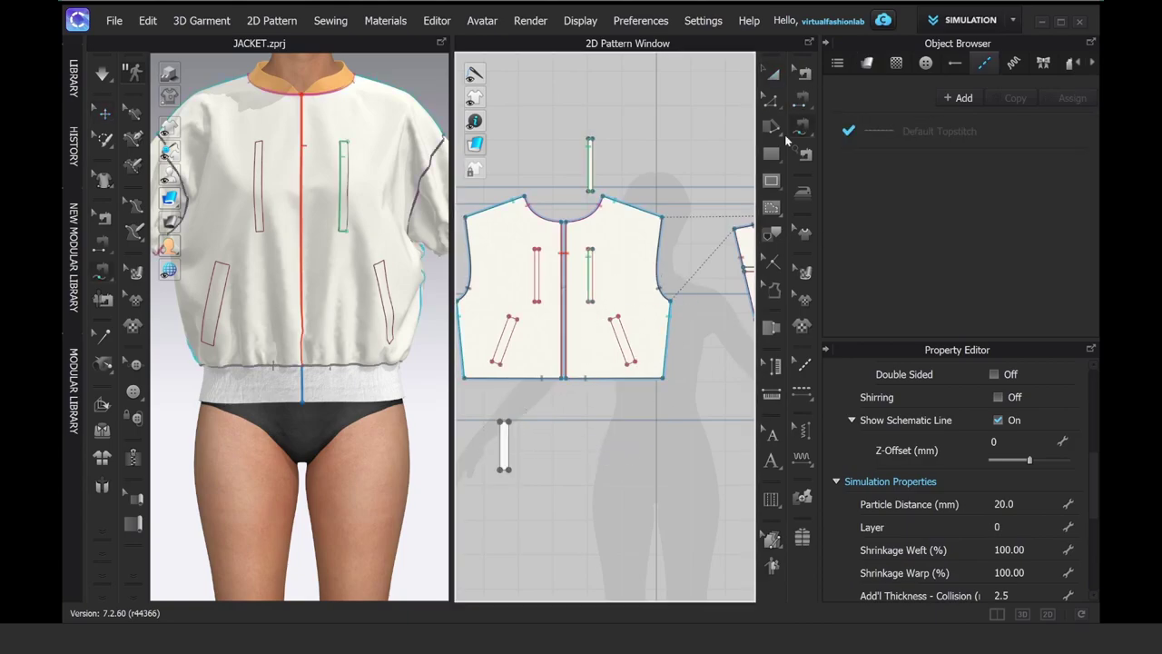
click(522, 477)
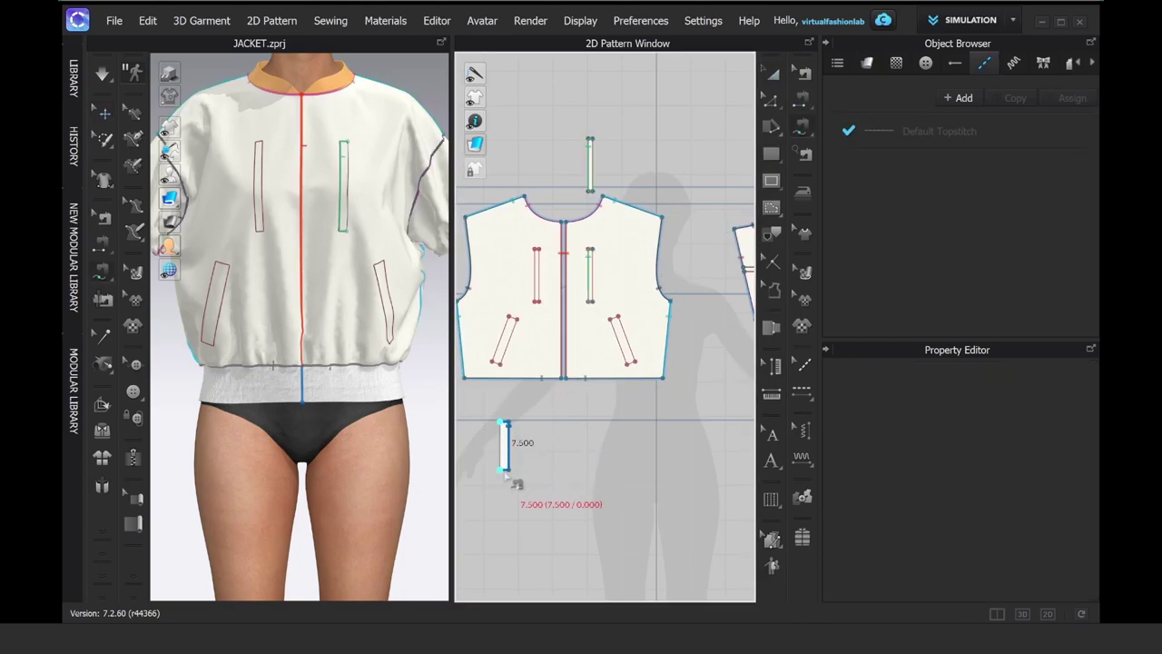
click(519, 376)
Step: Make a linked symmetric copy of the pocket strip for the opposite front panel and assign Nylon_Featherweight to both strips
key(a)
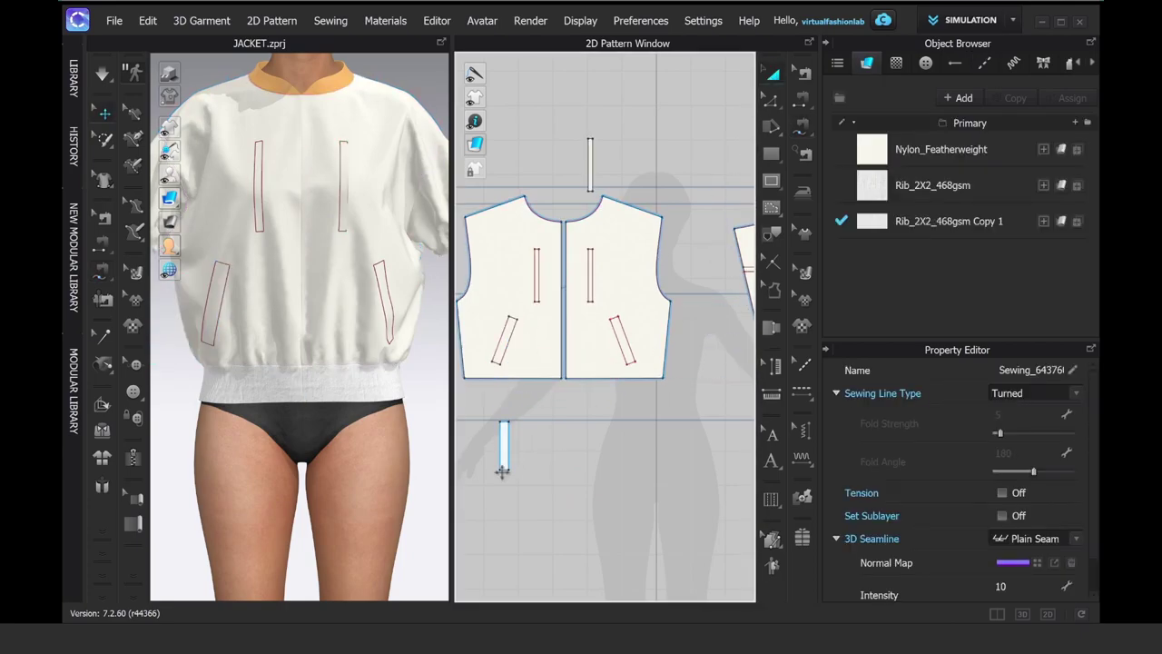
click(502, 471)
key(ctrl+c)
key(ctrl+v)
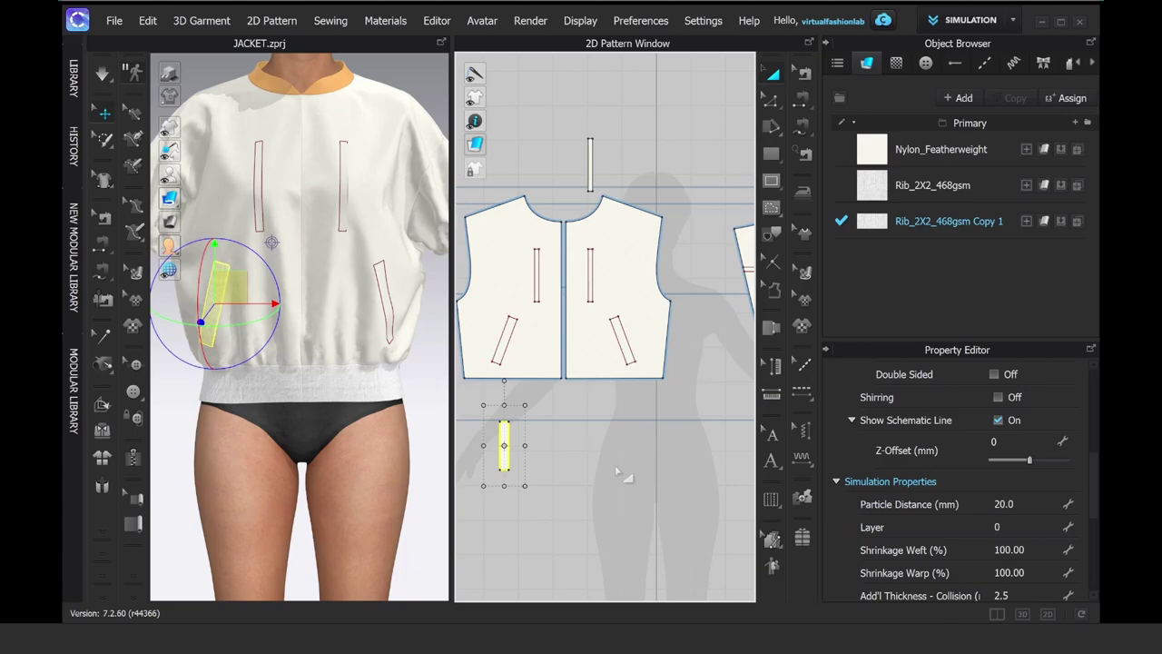
click(633, 458)
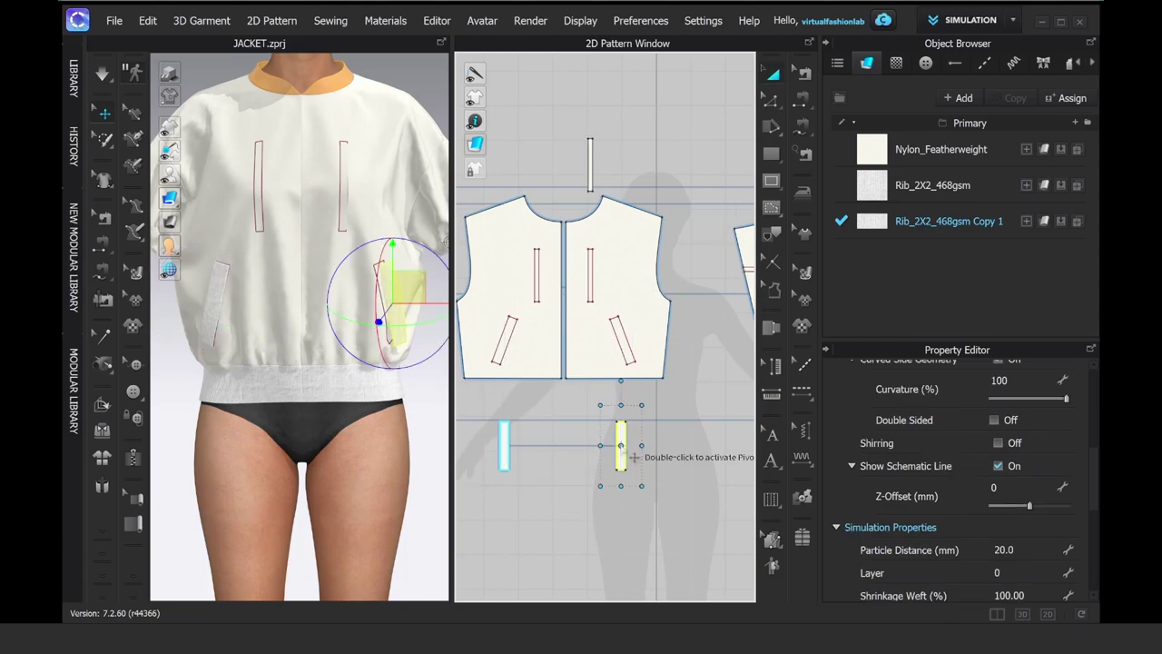
shift+click(504, 445)
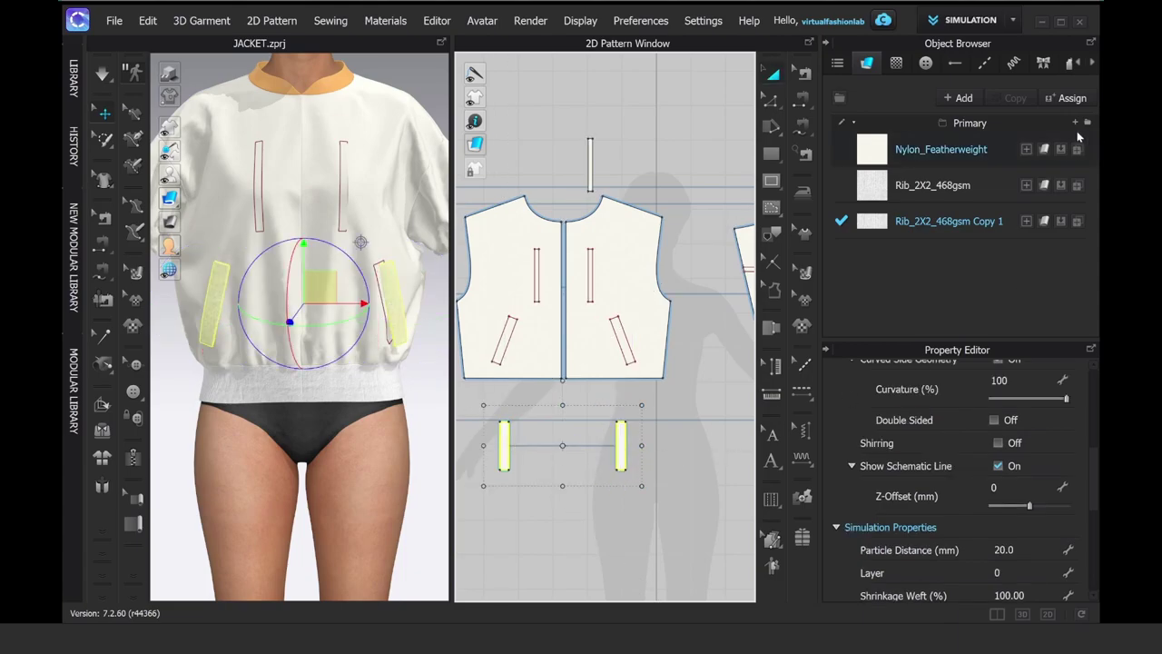
click(1062, 148)
Step: Try to straighten the slanted grainline of the copied pocket strip by aligning it to an axis
click(804, 271)
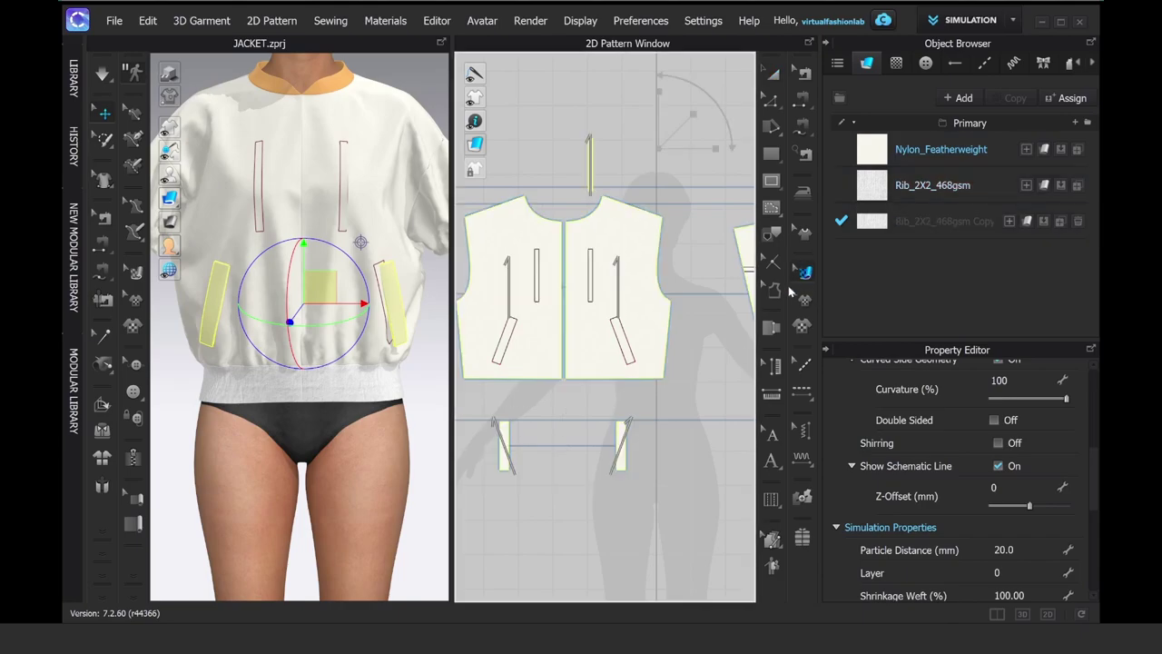
right_click(621, 445)
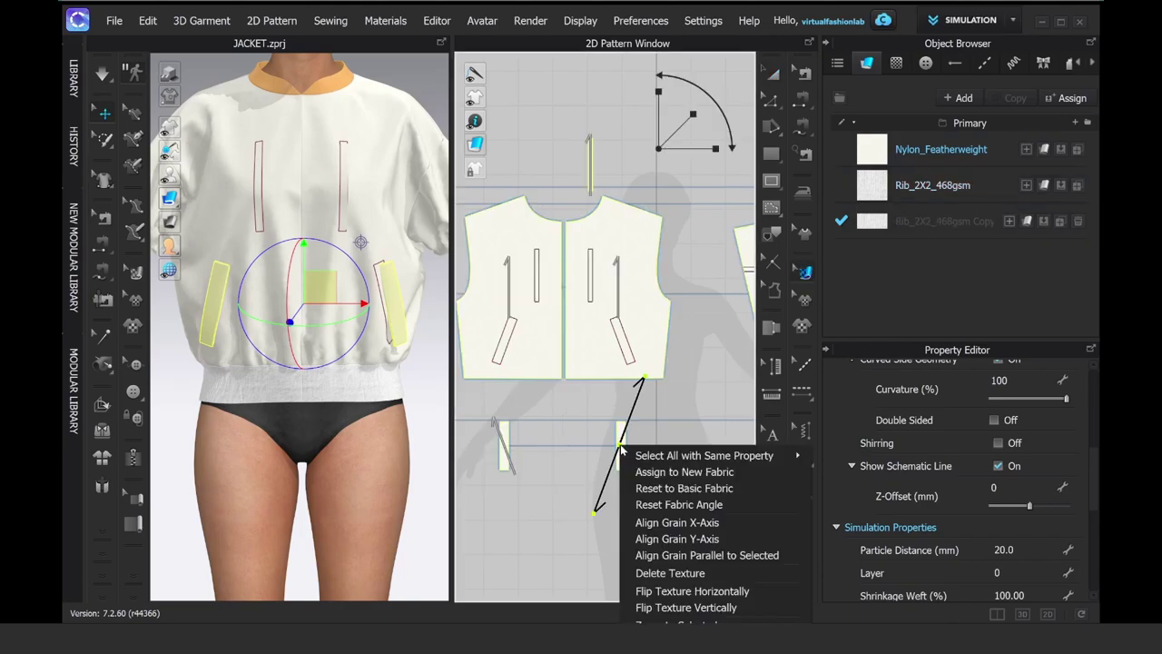
click(663, 532)
click(660, 545)
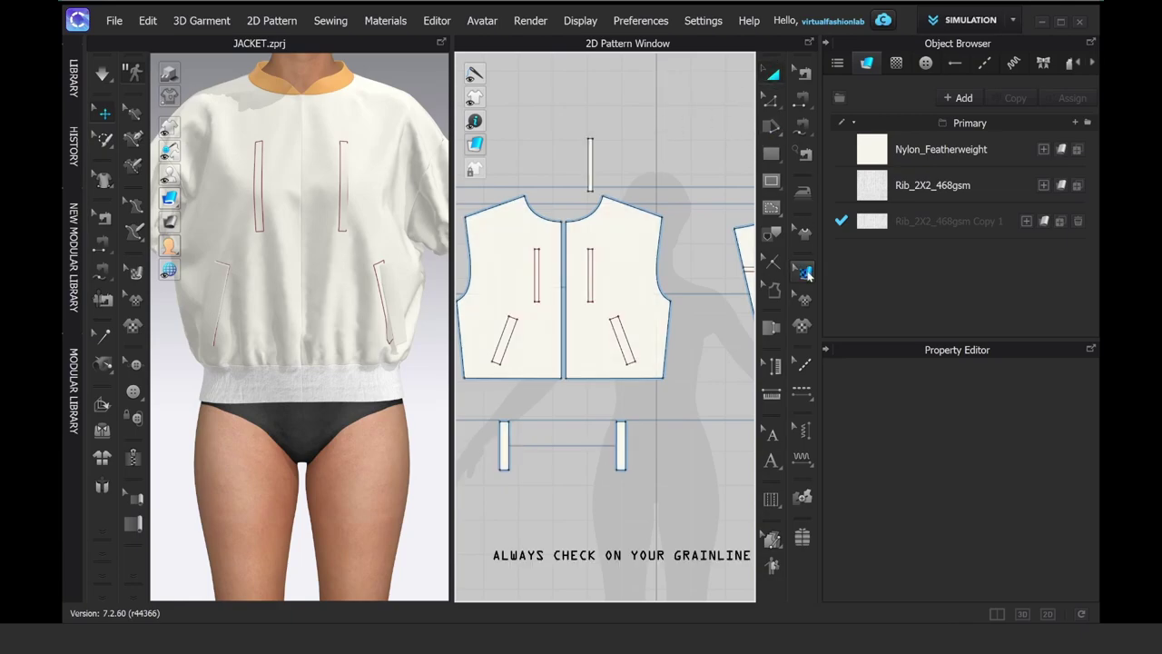
Step: Align the grainlines of both pocket strips vertically along their length, then simulate the garment
right_click(625, 440)
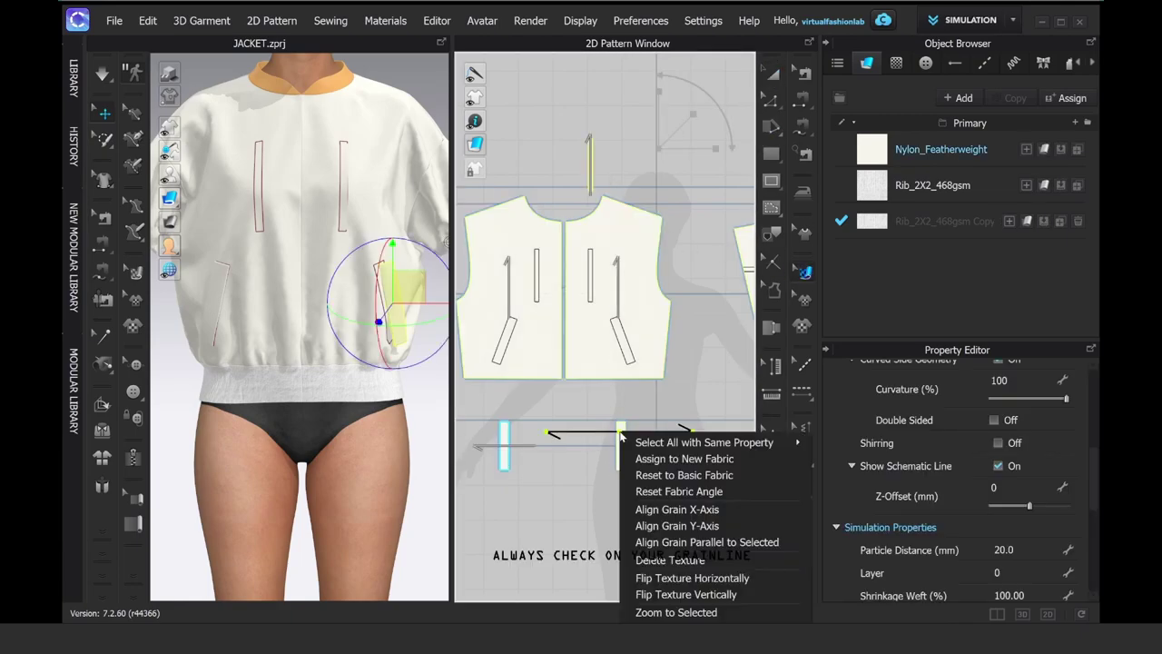
click(668, 542)
click(669, 542)
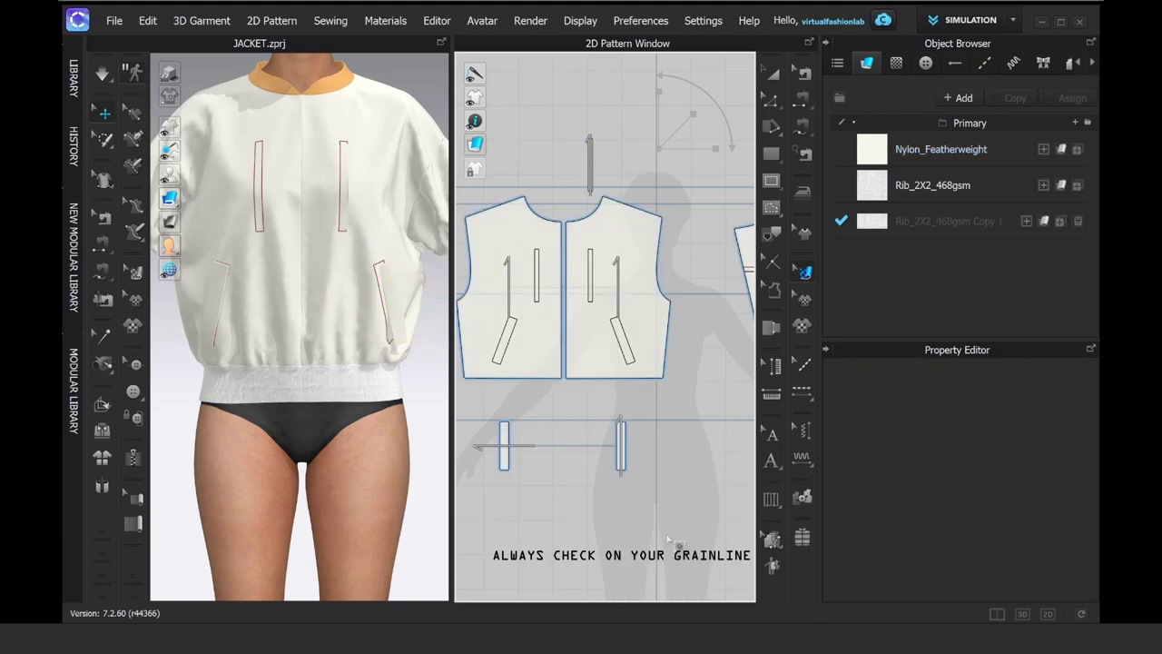
click(506, 448)
right_click(506, 446)
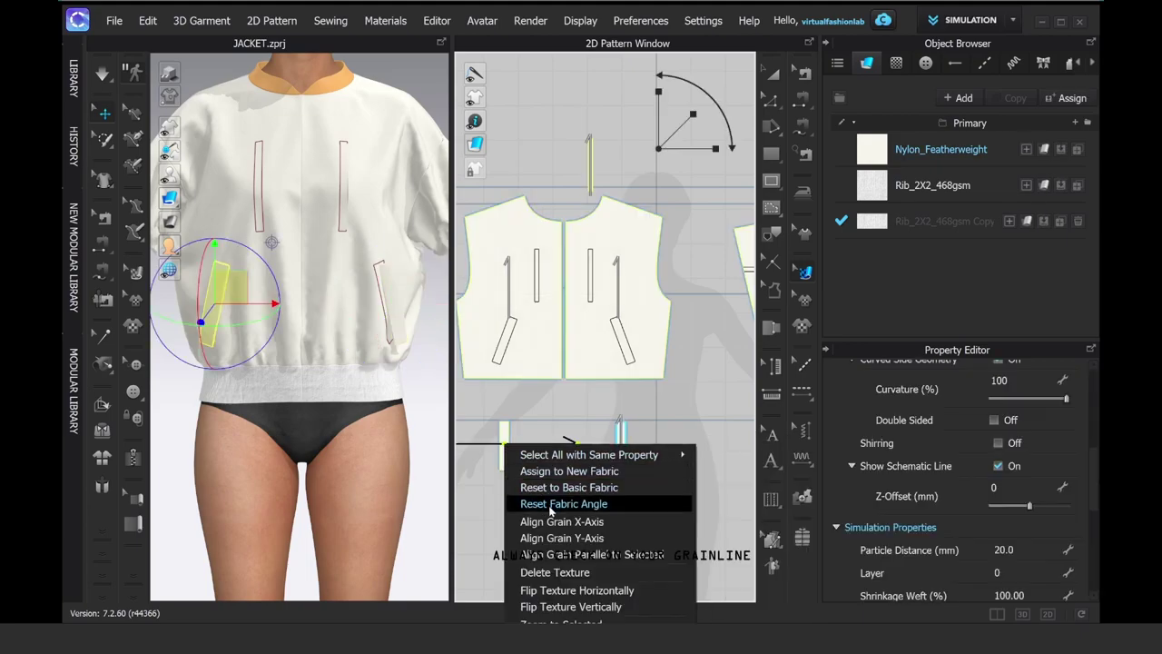
click(556, 536)
click(534, 495)
click(772, 73)
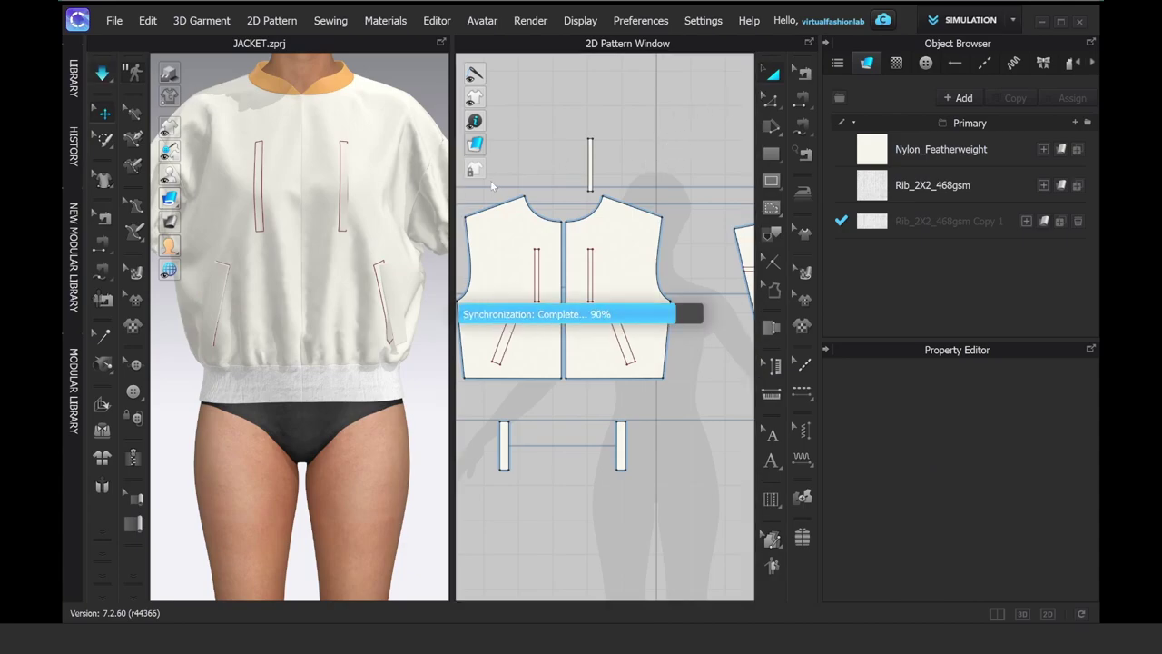
click(103, 113)
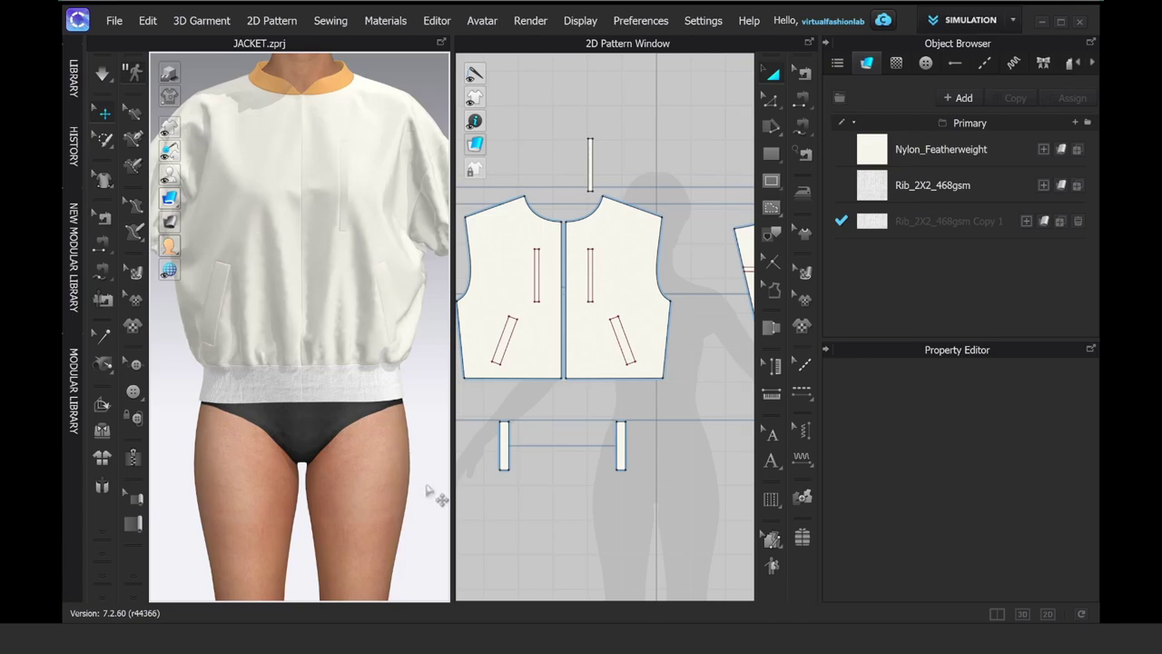
Step: Apply the FV2_03_Attention.pos pose from the library's avatar poses to the avatar wearing the jacket
scroll(381, 445, down, 5)
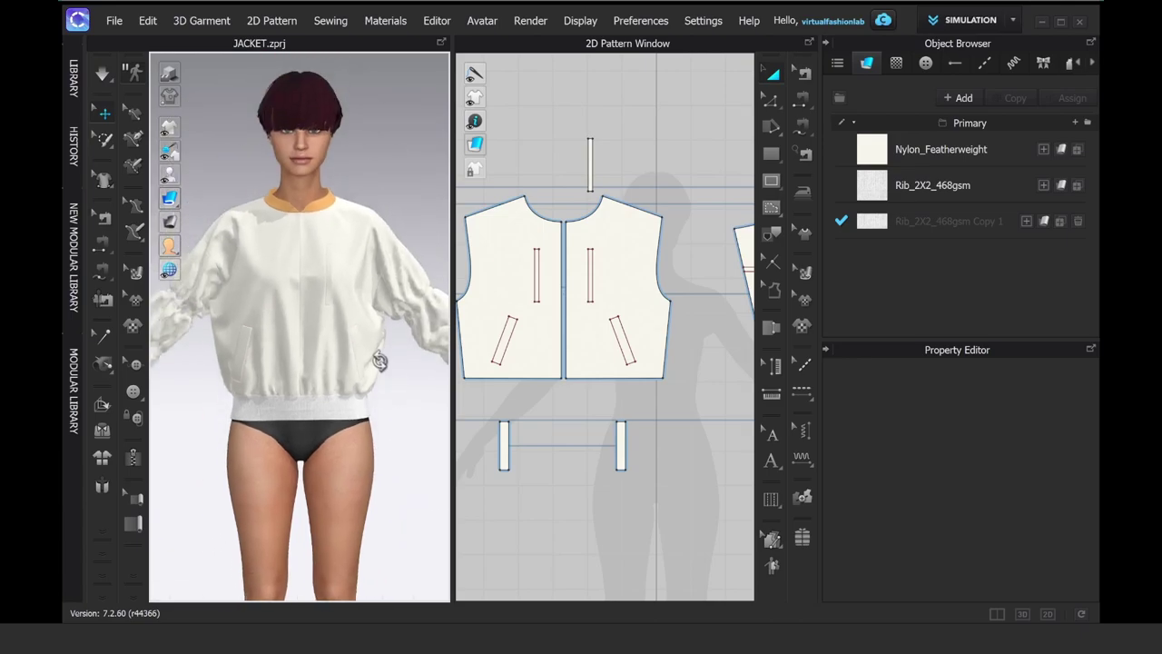
scroll(379, 360, down, 5)
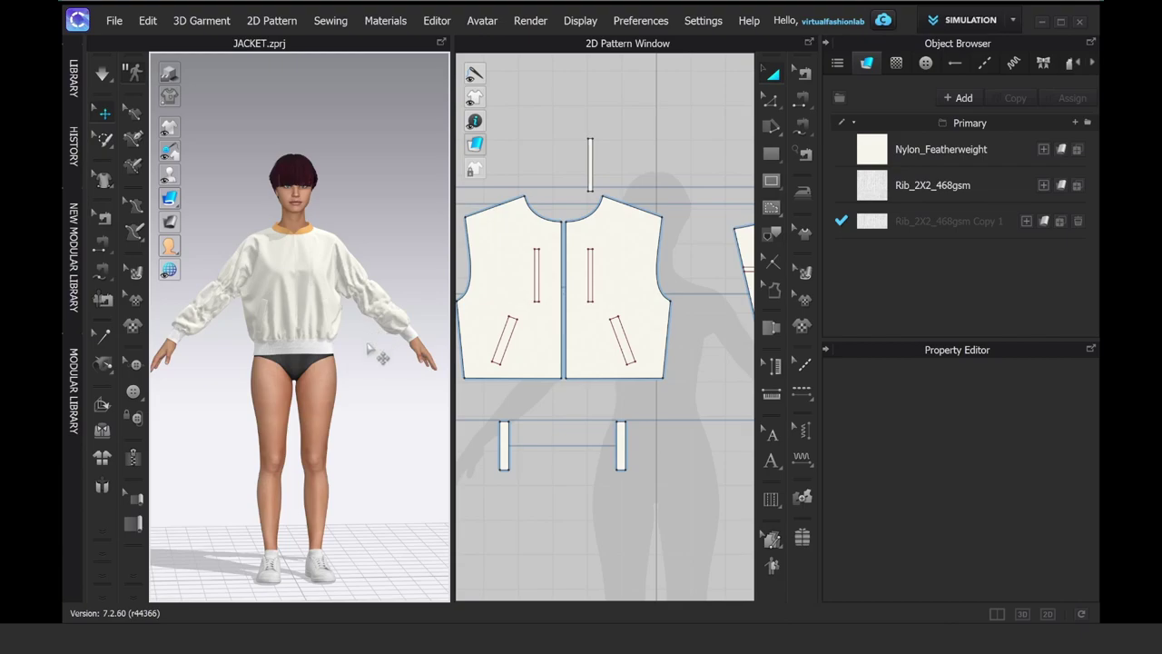
middle_drag(367, 347, 369, 354)
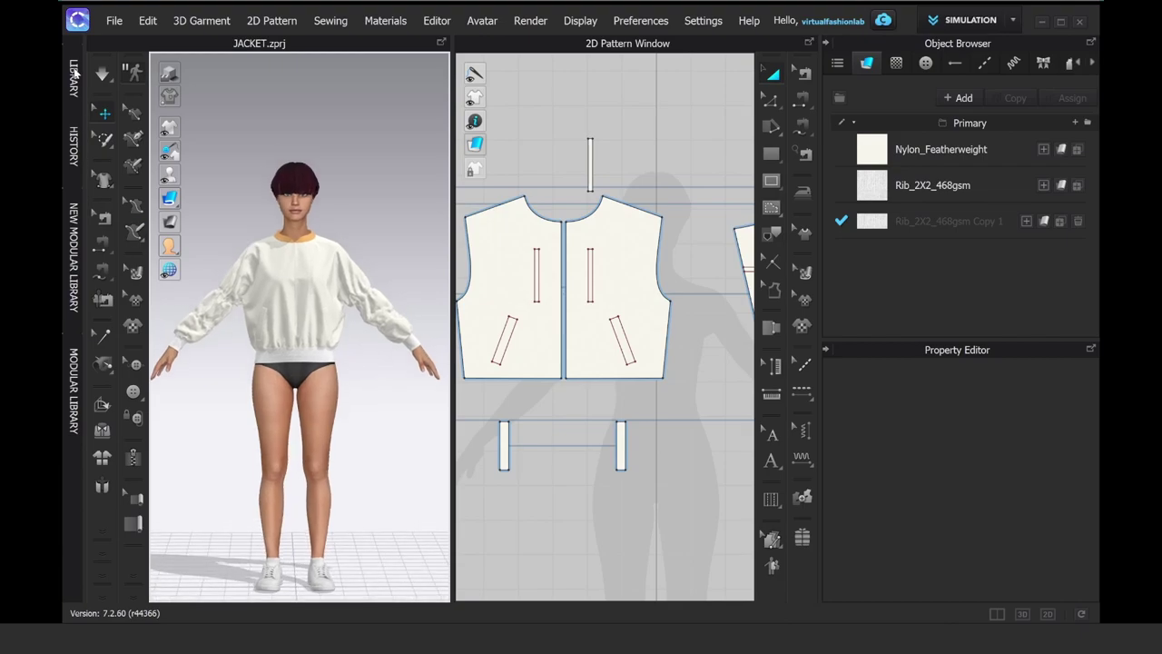
click(75, 77)
click(163, 129)
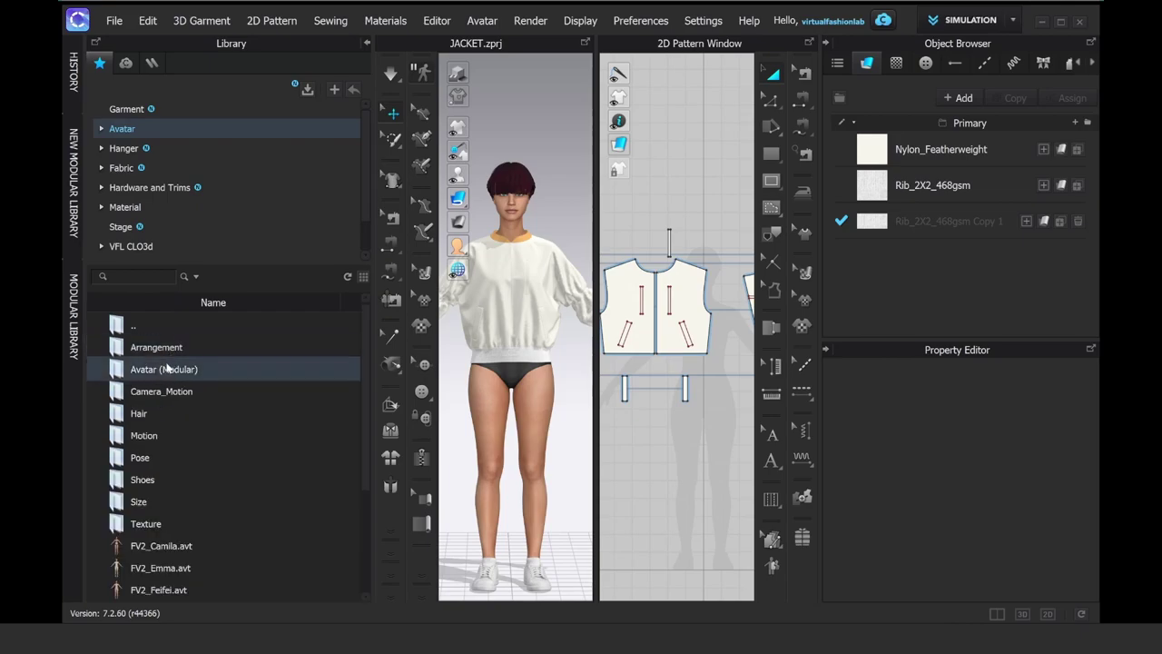
double_click(168, 457)
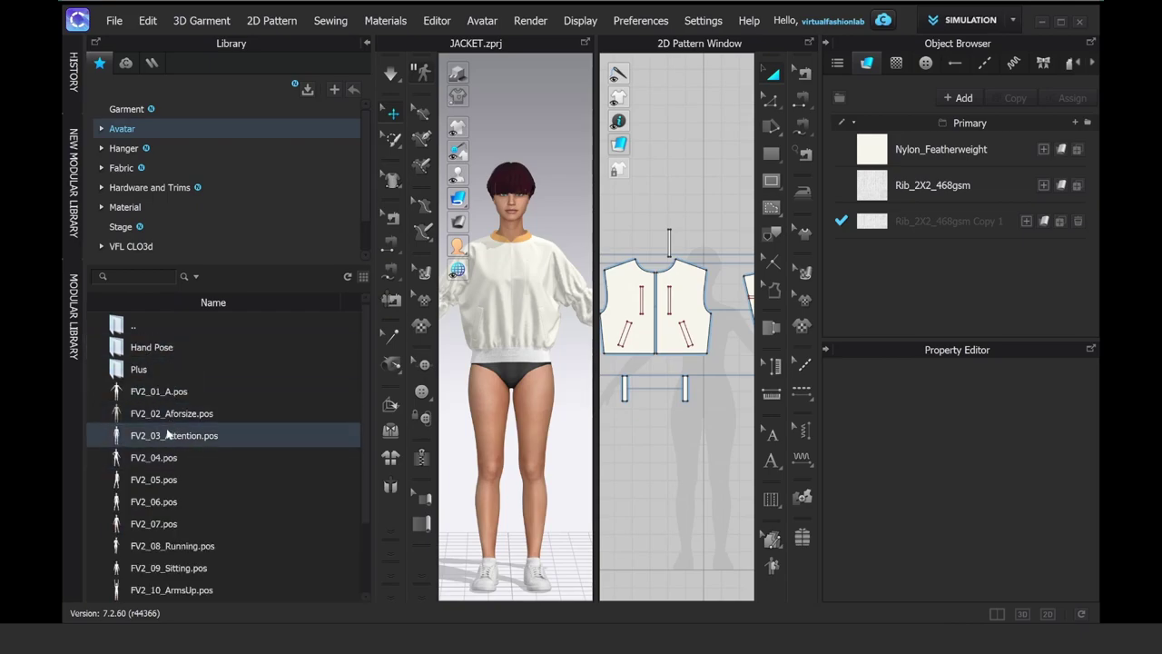
double_click(168, 436)
click(590, 381)
click(367, 42)
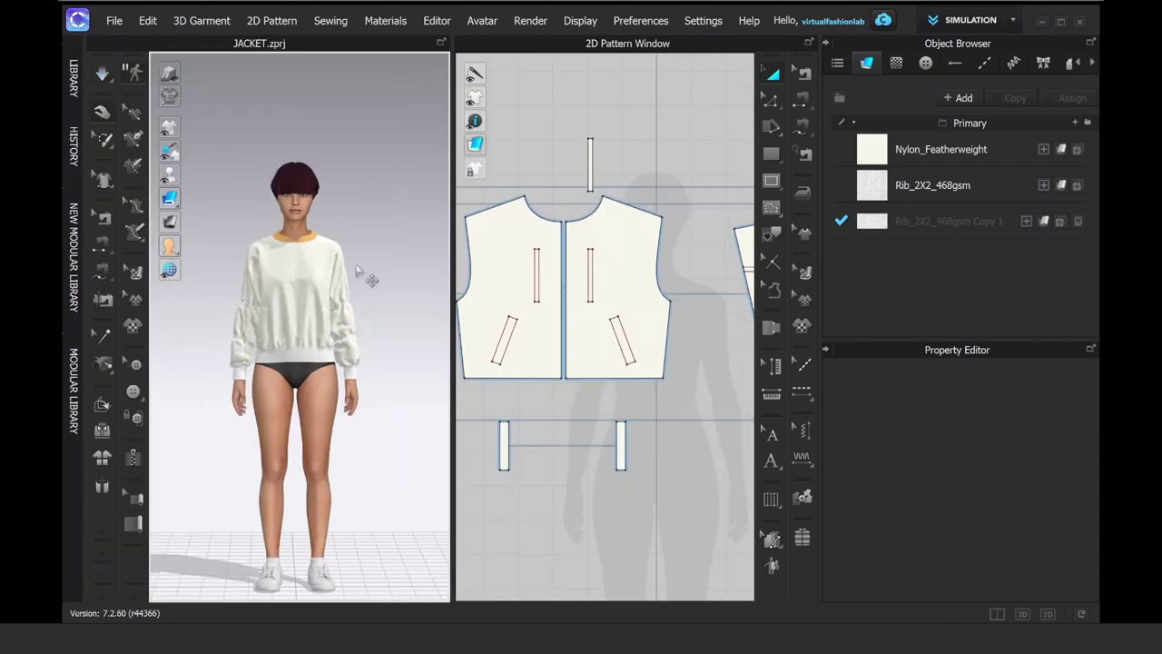